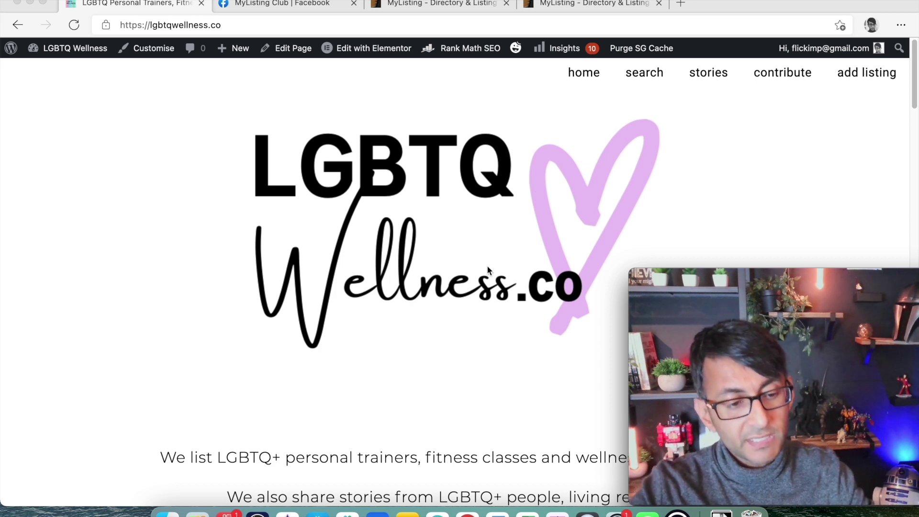
Look through the LGBTQ Wellness home page, from the introduction and image gallery to the latest blogs and footer
scroll(487, 266, down, 4)
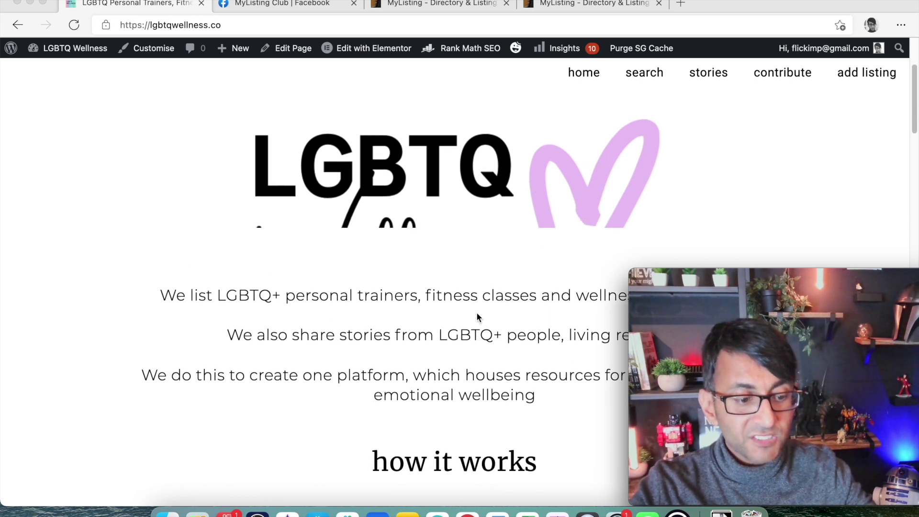
scroll(477, 317, down, 10)
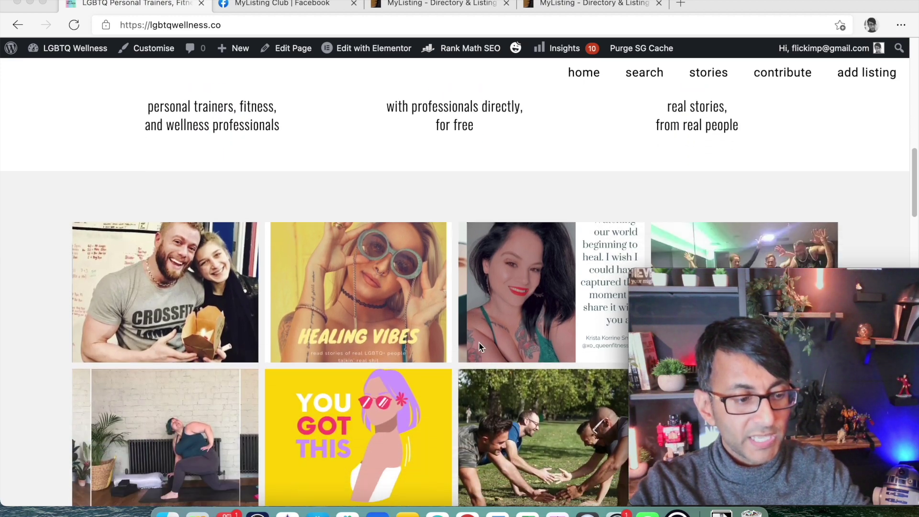
scroll(478, 346, up, 3)
scroll(478, 348, down, 6)
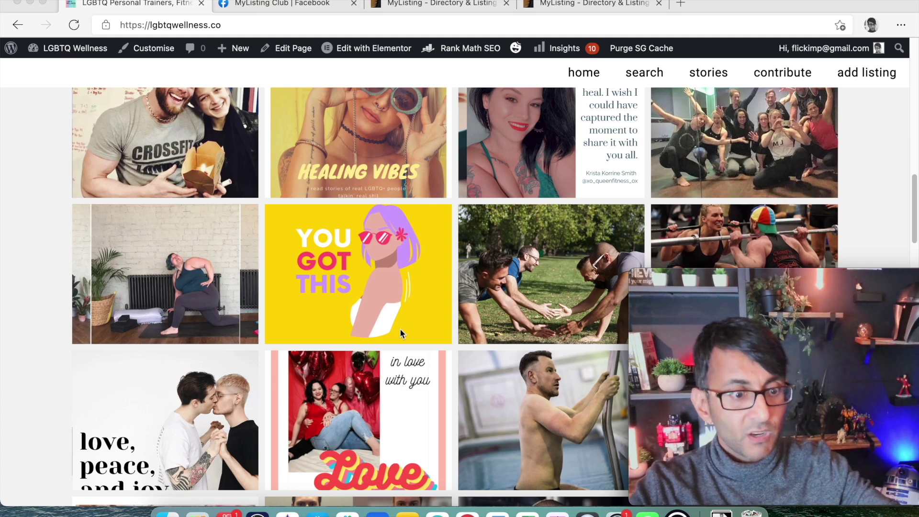
scroll(402, 331, down, 2)
scroll(400, 335, down, 12)
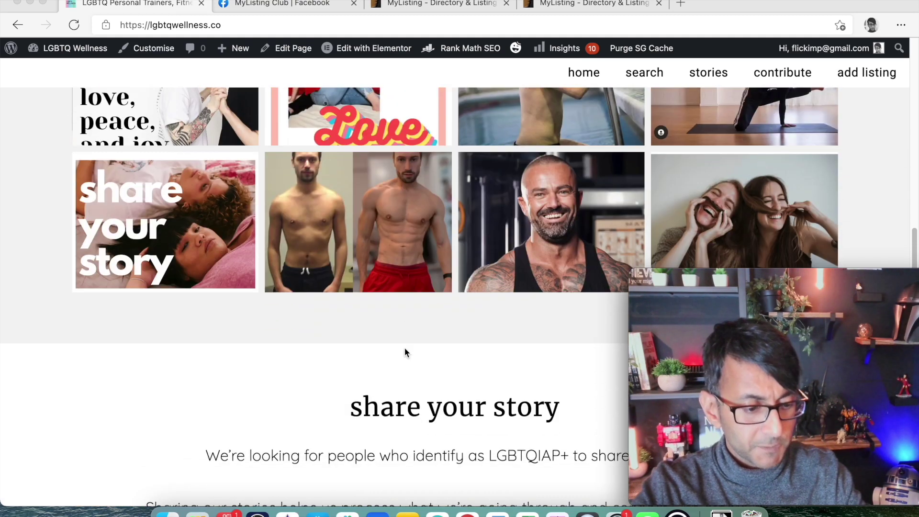
scroll(405, 353, down, 10)
scroll(406, 353, up, 6)
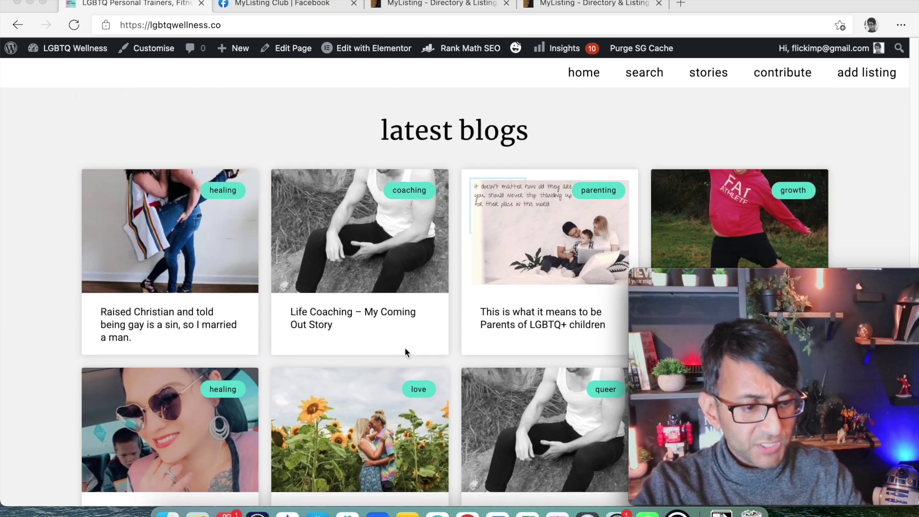
scroll(405, 352, down, 15)
scroll(404, 346, up, 3)
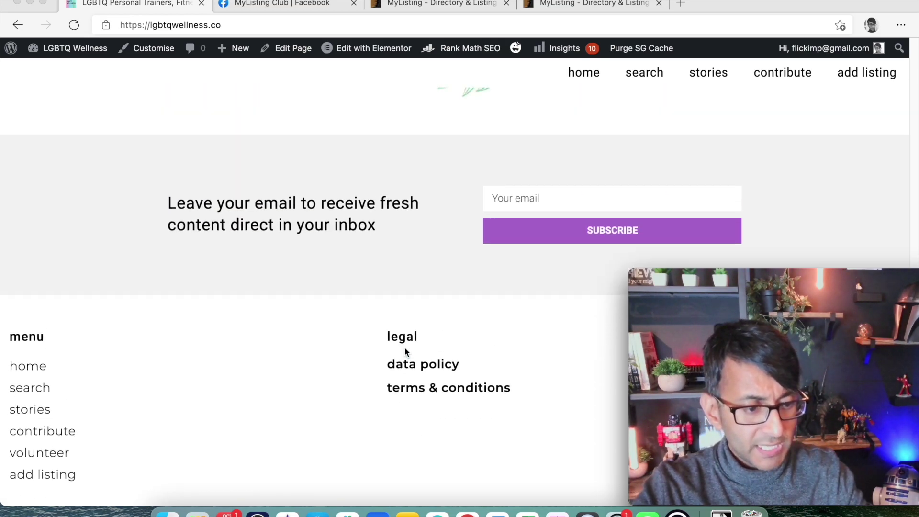
scroll(404, 346, down, 3)
scroll(405, 352, up, 20)
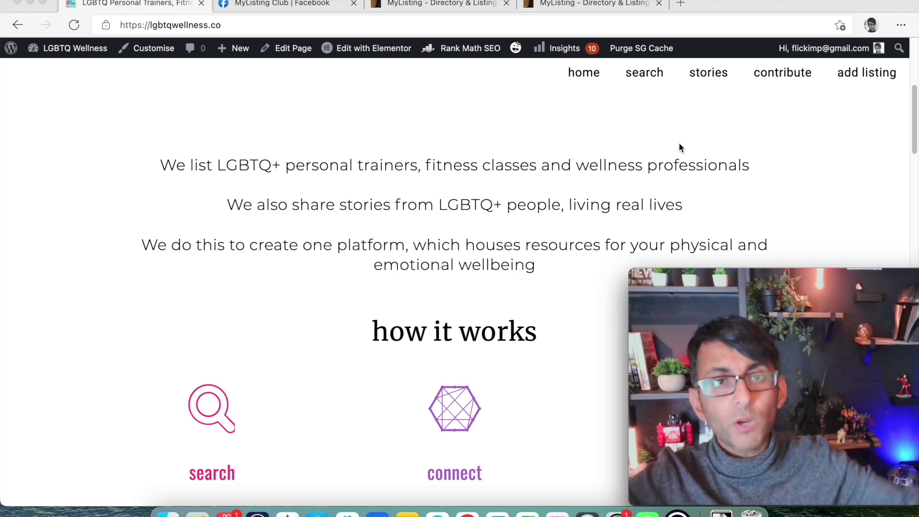
Open the site's search page and look through the Fitness Classes listings
click(657, 73)
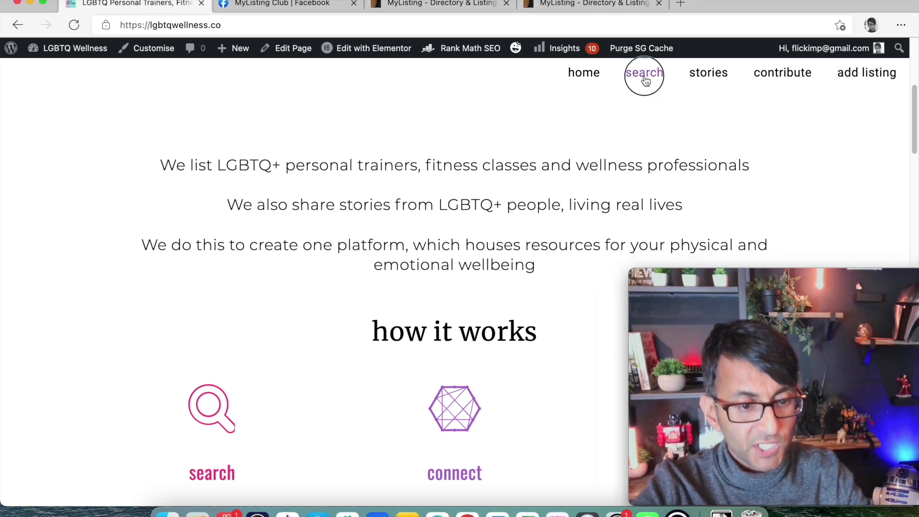
click(645, 79)
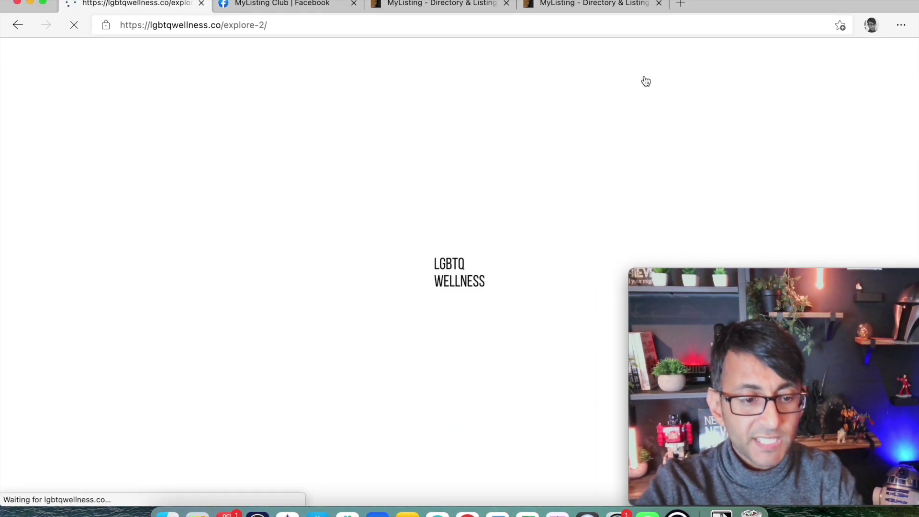
scroll(615, 172, down, 3)
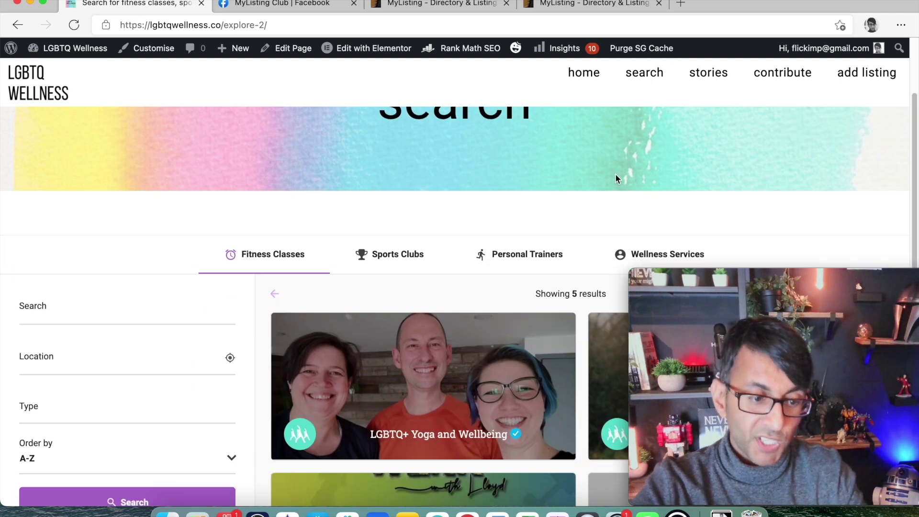
scroll(622, 190, down, 8)
scroll(612, 189, up, 4)
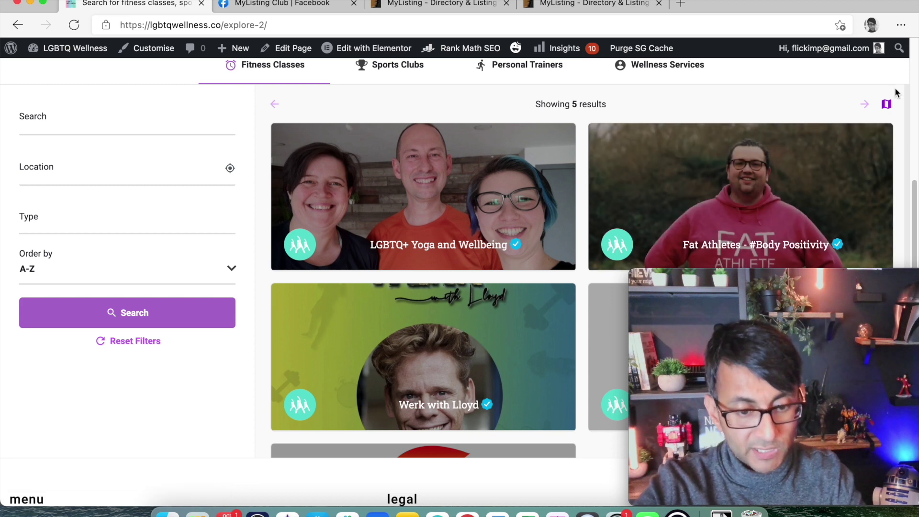
Show the search results on the map and switch the listing type to Personal Trainers
click(887, 104)
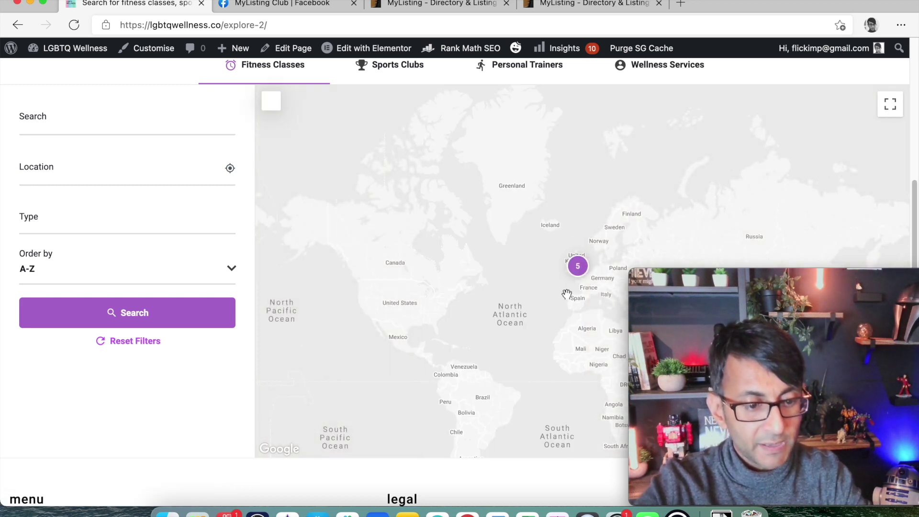
click(527, 66)
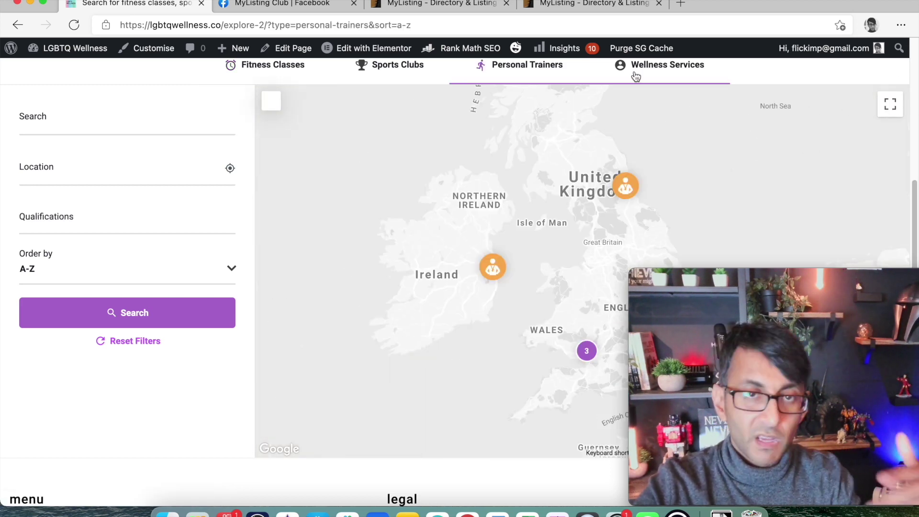
scroll(631, 228, down, 2)
scroll(631, 228, down, 2)
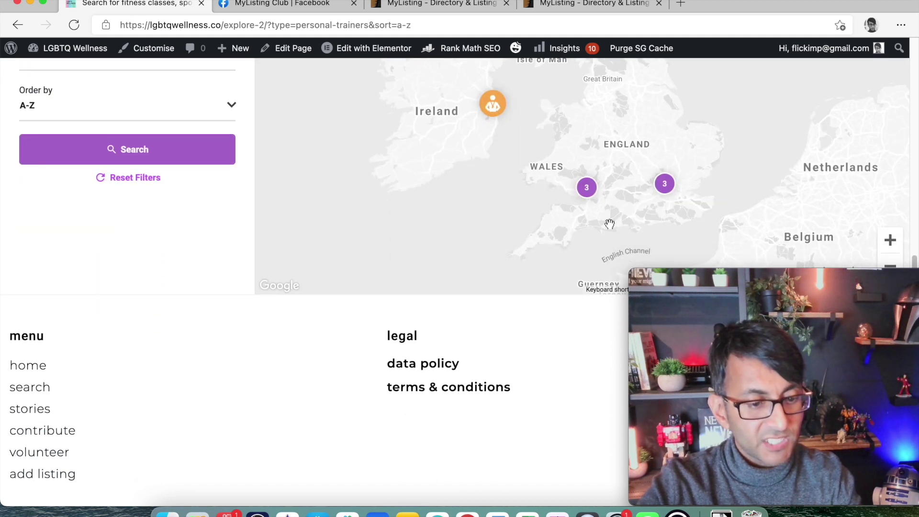
Filter the personal trainers by the visitor's address with a proximity of 114 mi
scroll(610, 220, up, 3)
scroll(609, 224, up, 2)
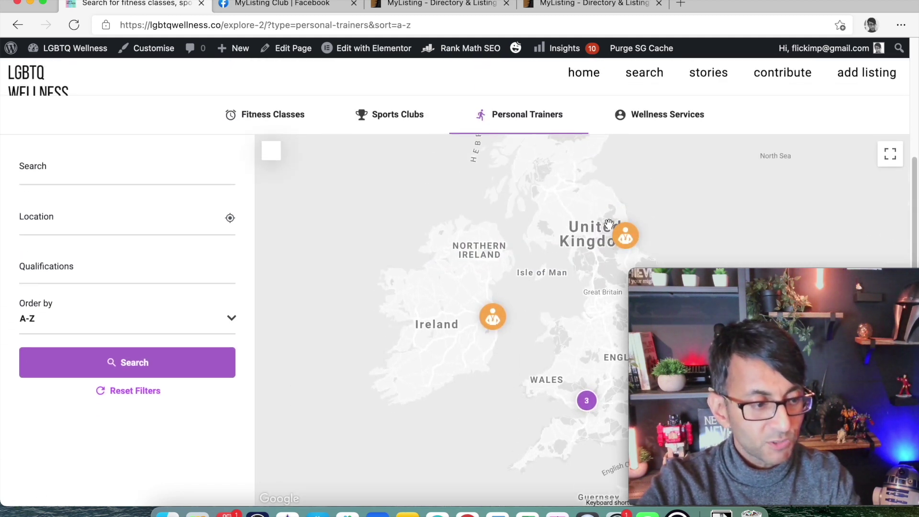
click(86, 175)
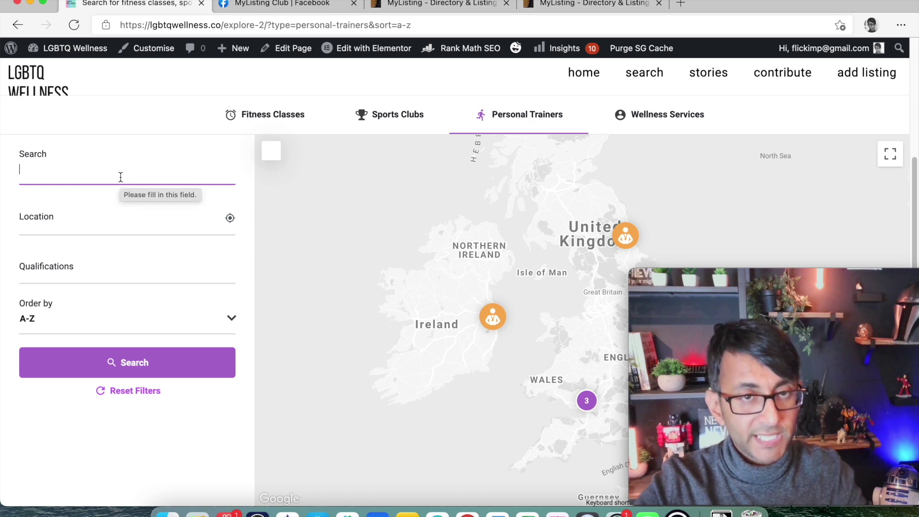
click(105, 237)
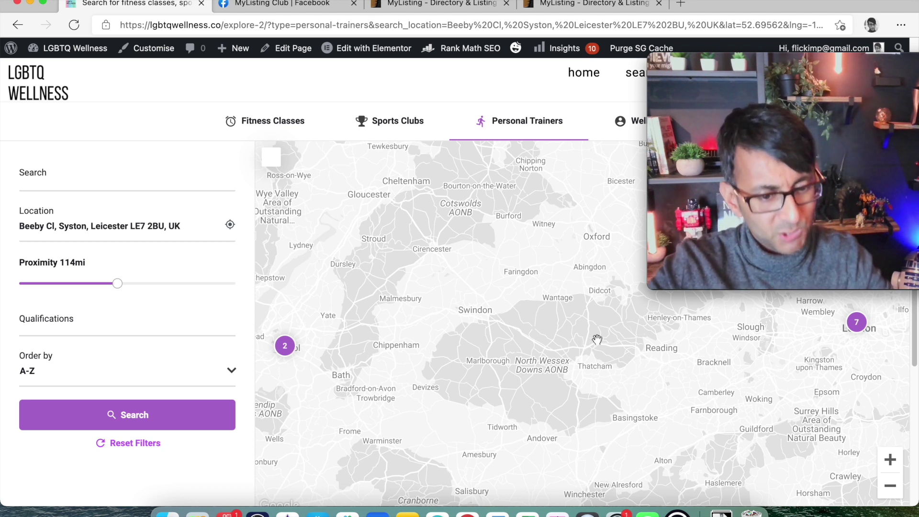
Expand the London cluster on the map, preview individual trainers and open one trainer's full listing
click(857, 323)
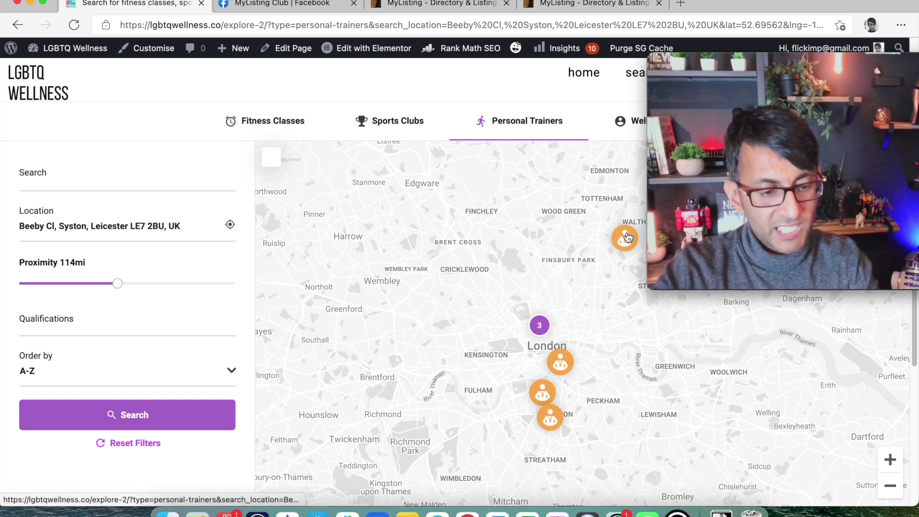
click(560, 364)
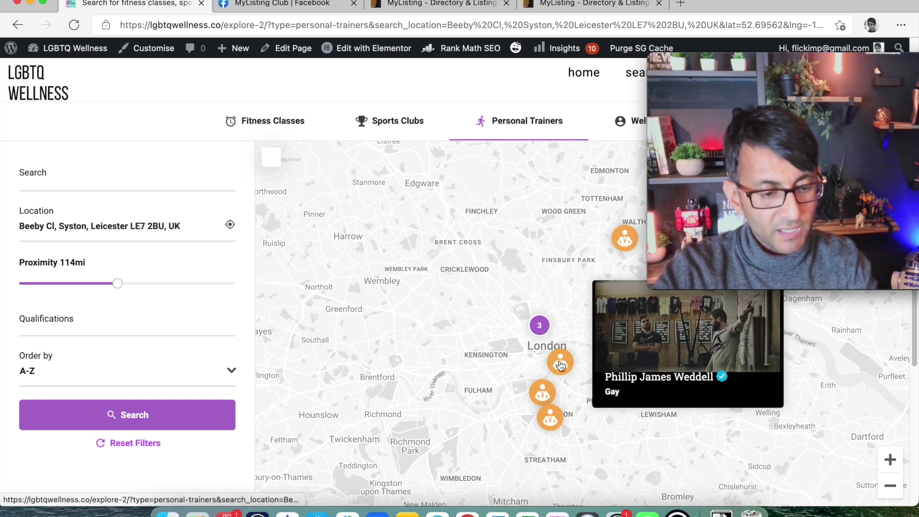
click(542, 394)
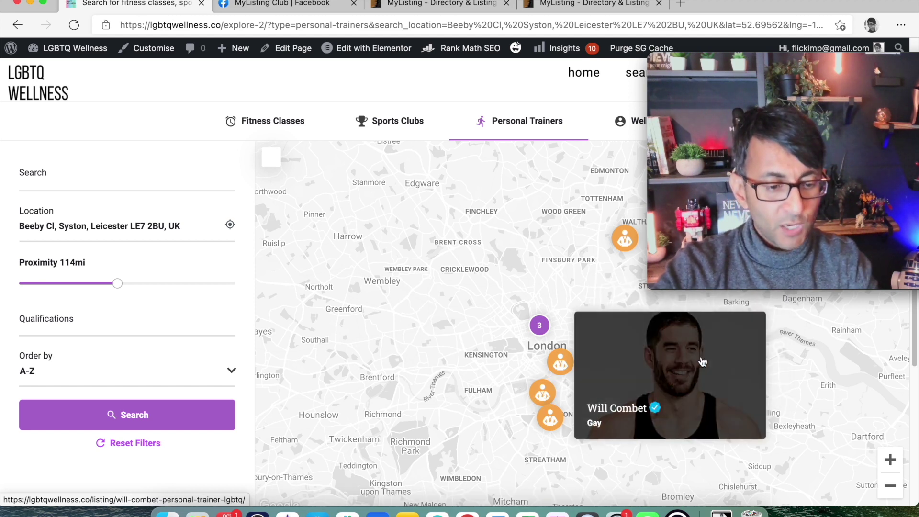
click(666, 380)
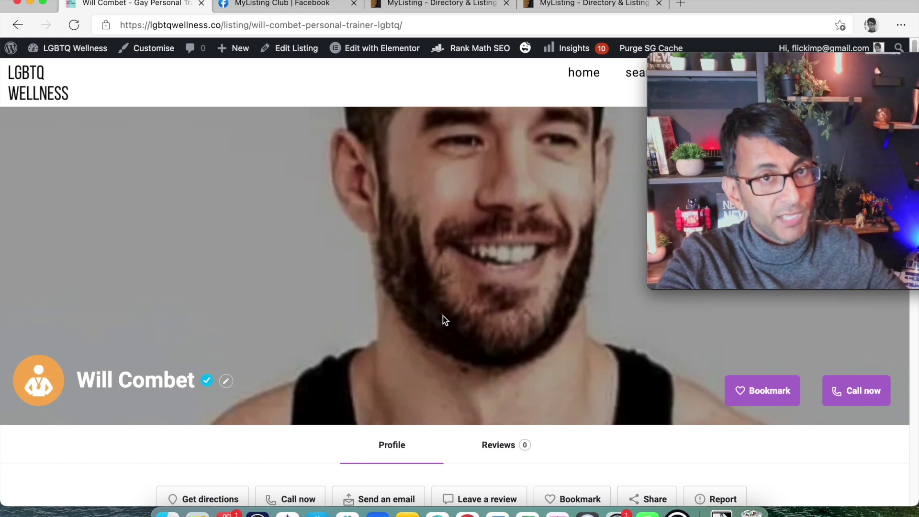
Examine the trainer's profile, including the quick actions, description, location, social networks, qualifications, contact details and training options
scroll(444, 316, down, 10)
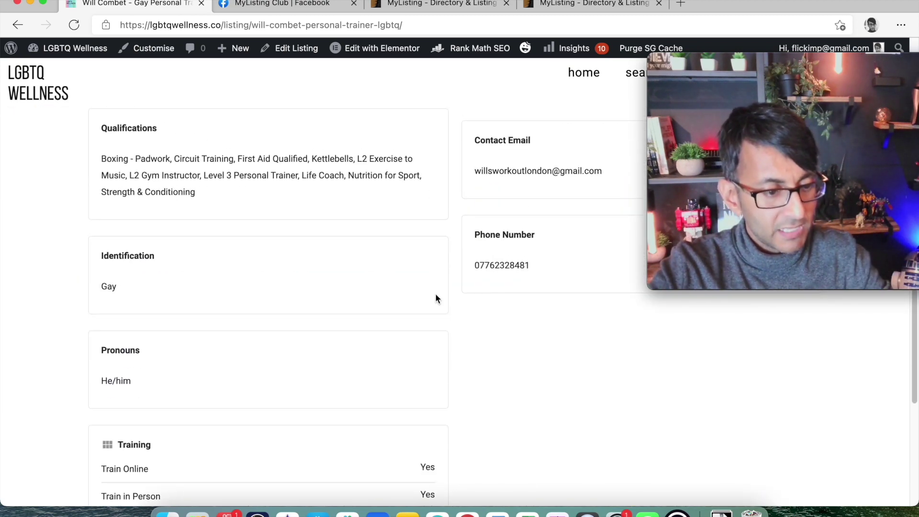
scroll(435, 294, up, 7)
scroll(436, 294, down, 5)
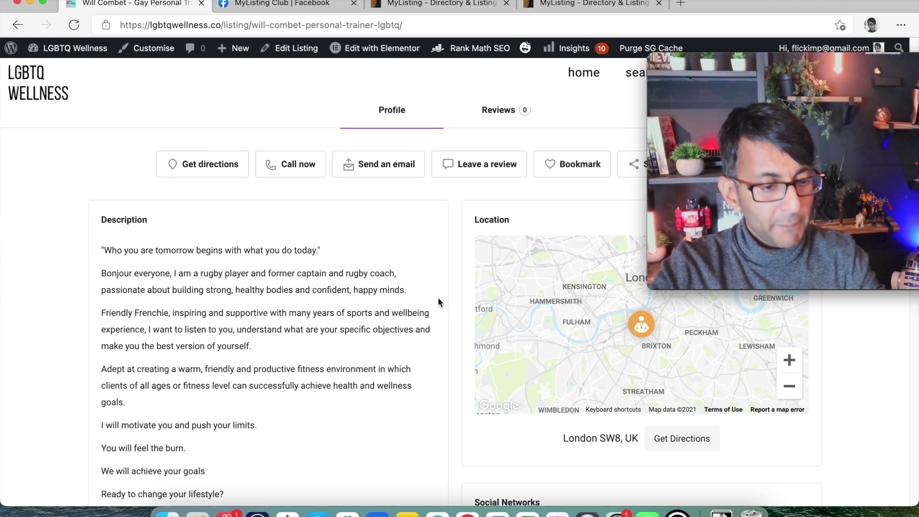
scroll(438, 297, down, 1)
scroll(408, 283, down, 5)
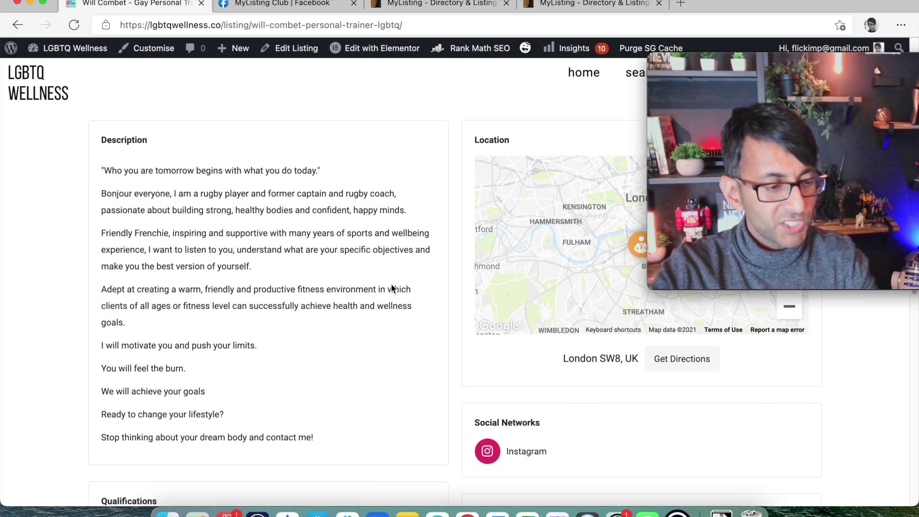
scroll(411, 313, down, 3)
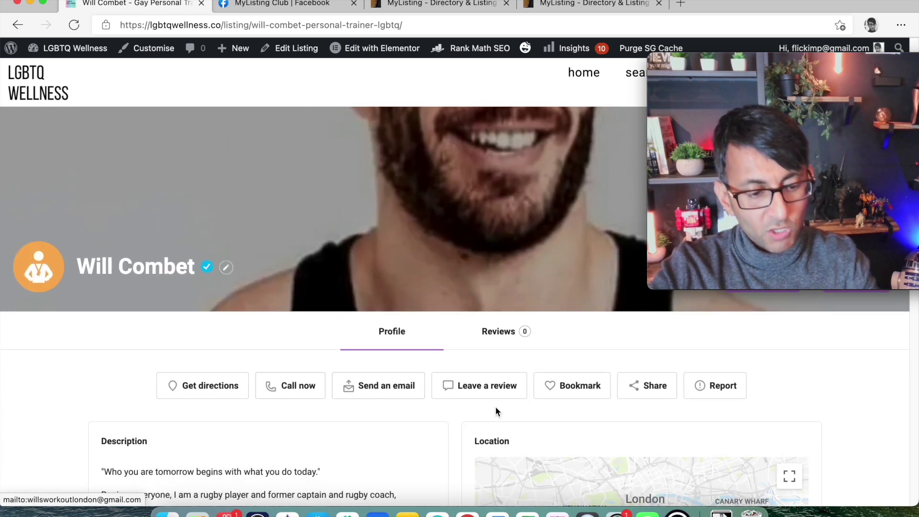
scroll(495, 407, down, 3)
scroll(529, 204, down, 2)
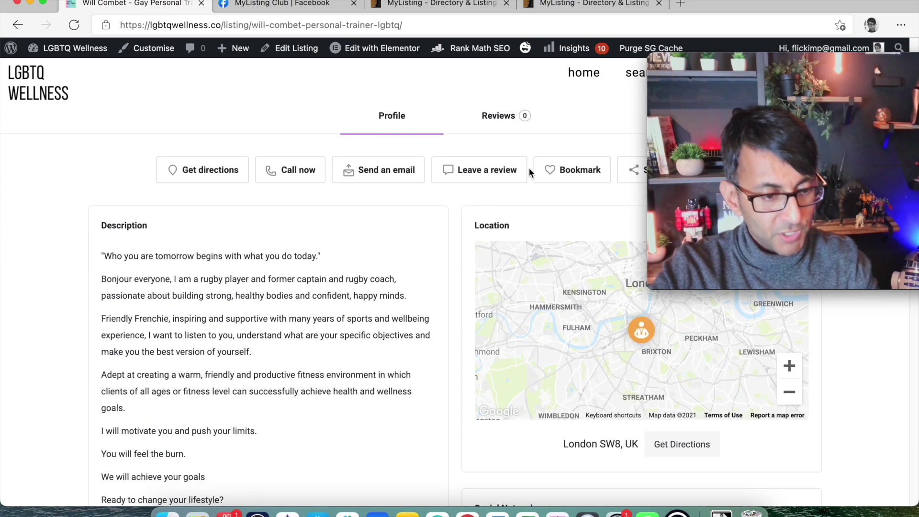
scroll(418, 283, down, 15)
scroll(419, 284, up, 8)
scroll(415, 287, up, 3)
scroll(402, 296, down, 5)
scroll(390, 316, up, 3)
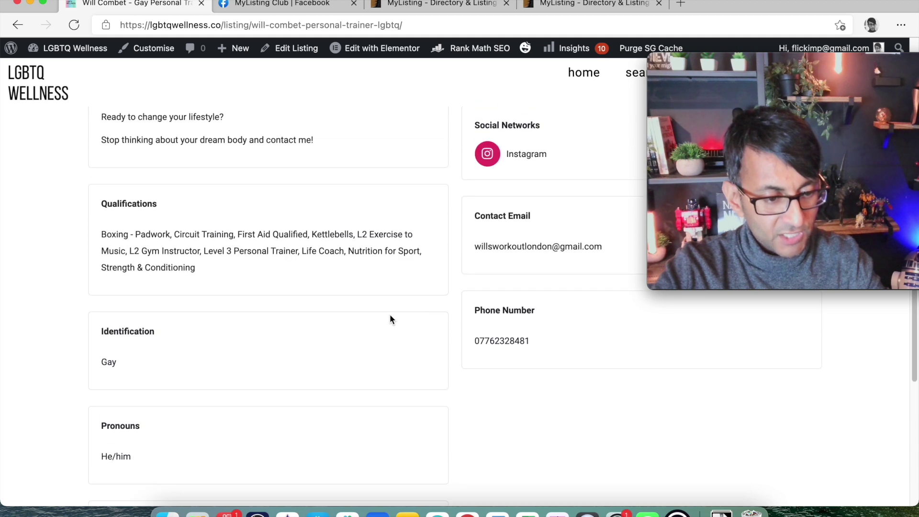
scroll(390, 316, up, 1)
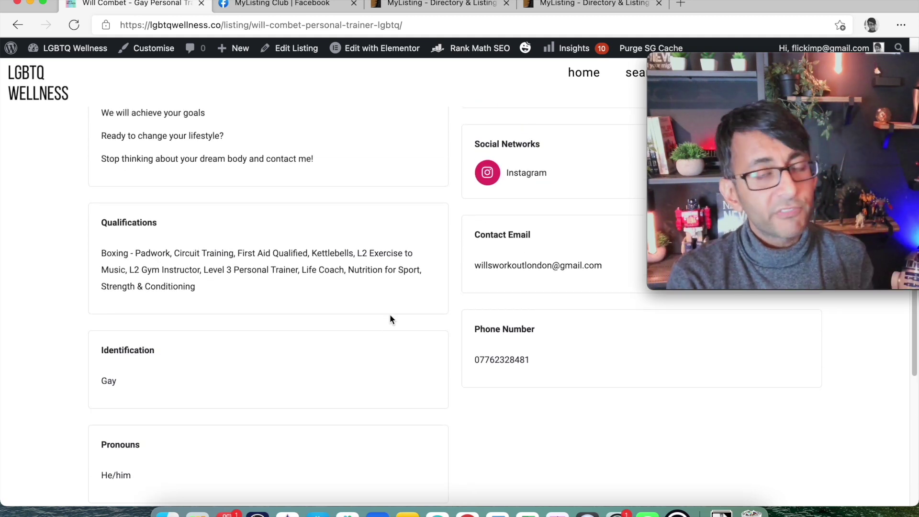
scroll(383, 311, down, 1)
scroll(379, 312, up, 10)
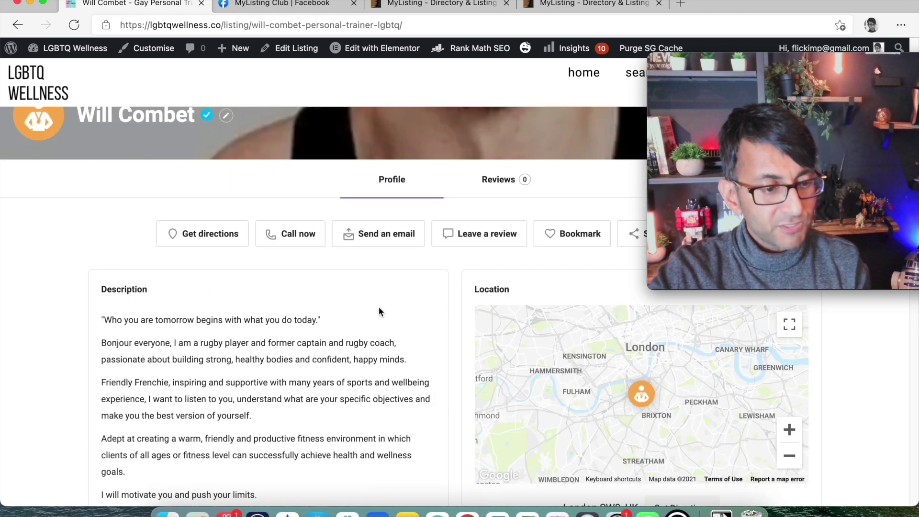
Return to the site's search page and view the Fitness Classes results
click(640, 77)
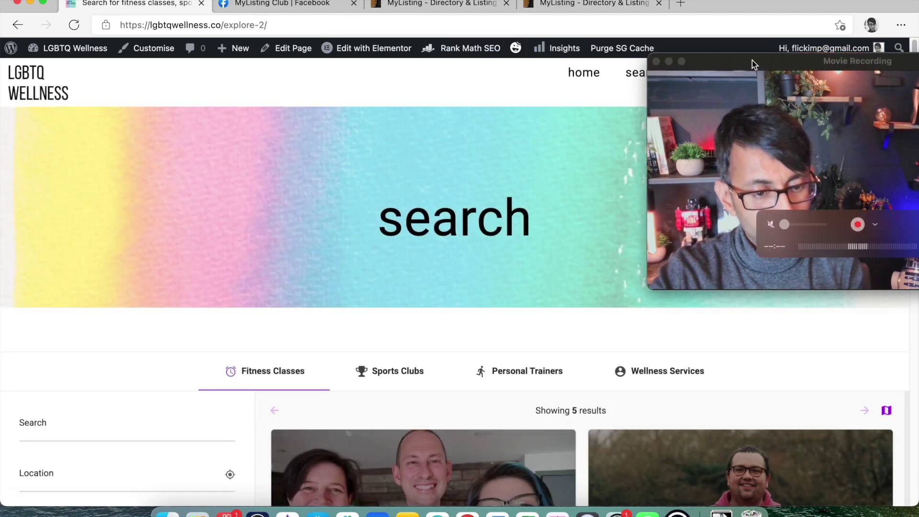
drag(755, 62, 816, 303)
scroll(571, 226, down, 4)
scroll(597, 283, down, 5)
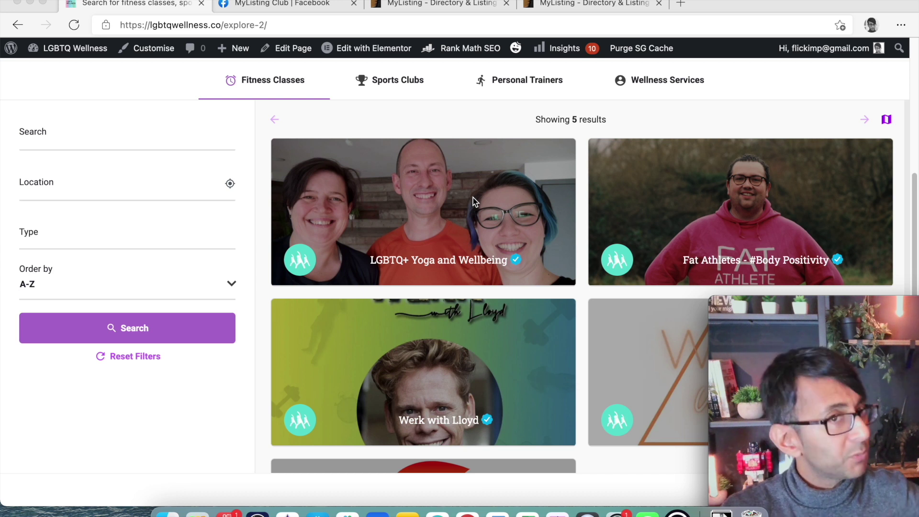
Switch to the ThemeForest item page of the MyListing WordPress theme
click(585, 5)
click(470, 3)
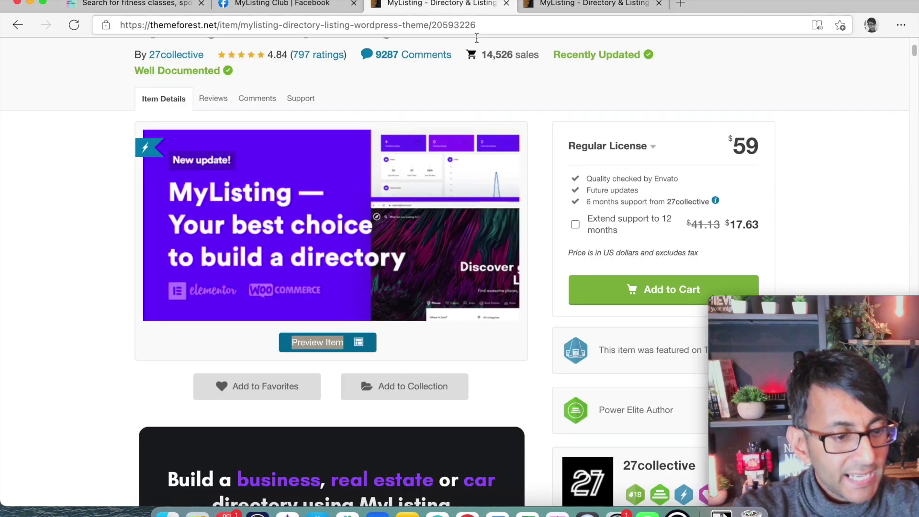
click(463, 242)
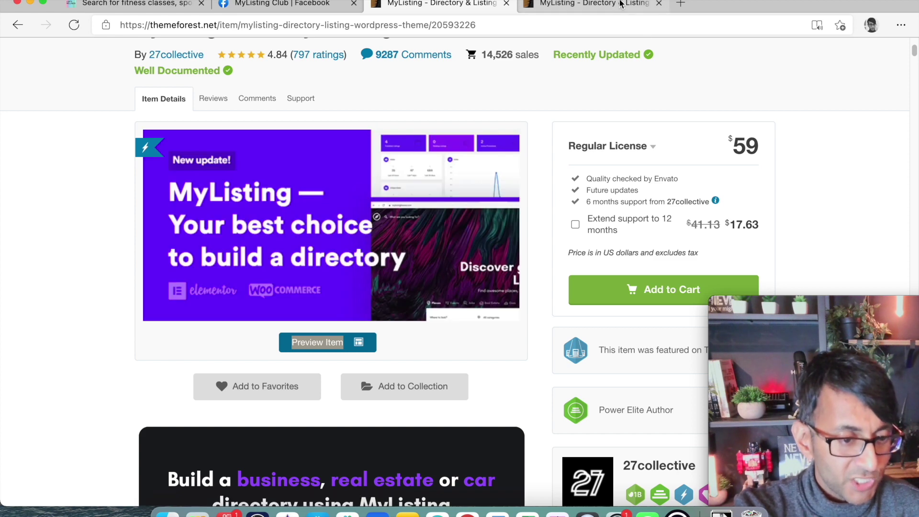
View the main, property and car demo showcases in the MyListing theme's full-screen preview
scroll(589, 205, down, 5)
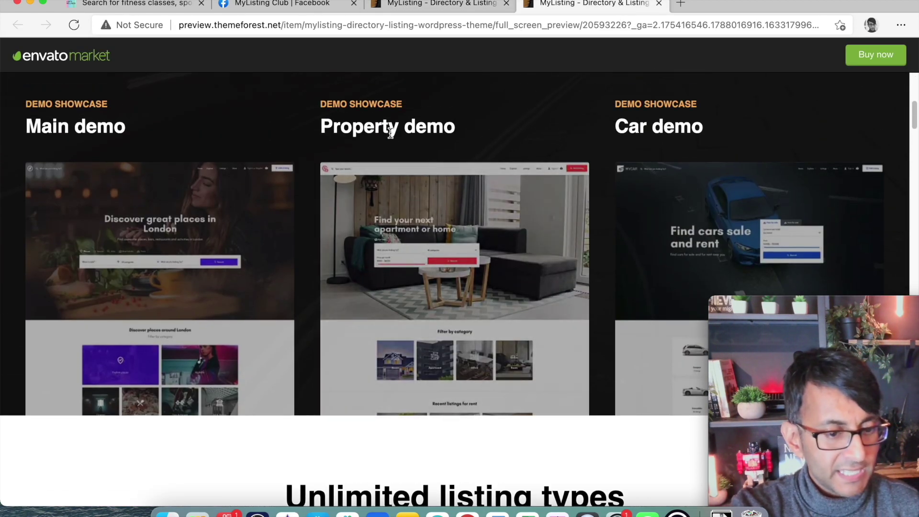
scroll(427, 224, down, 5)
scroll(428, 223, up, 5)
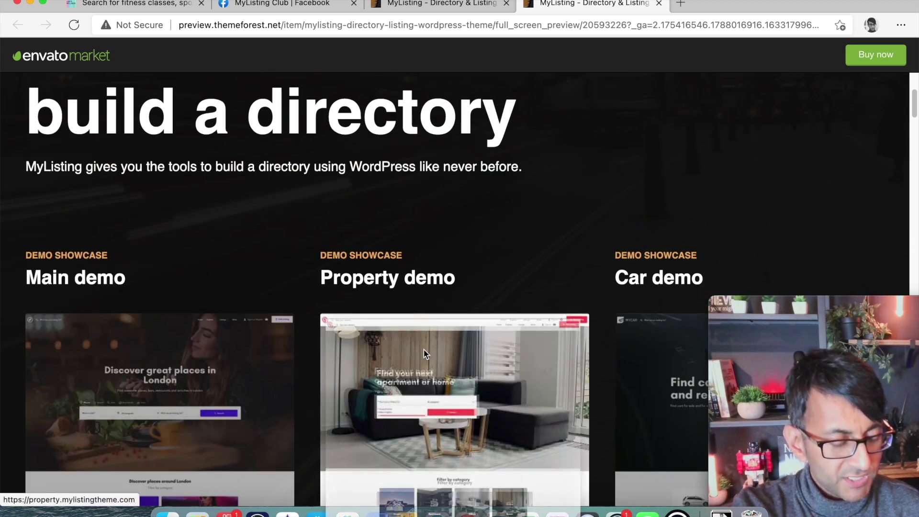
Open the Property demo and compare its homepage with the LGBTQ Wellness search page
click(426, 354)
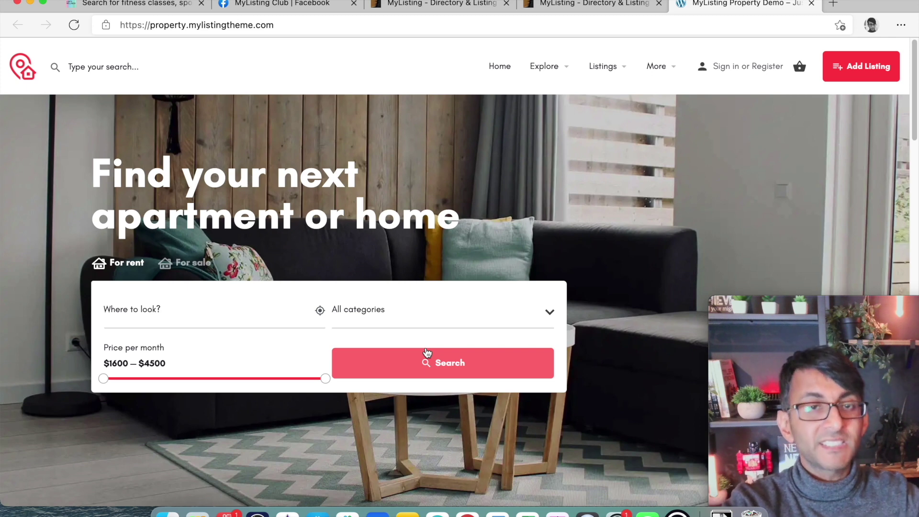
scroll(428, 353, down, 2)
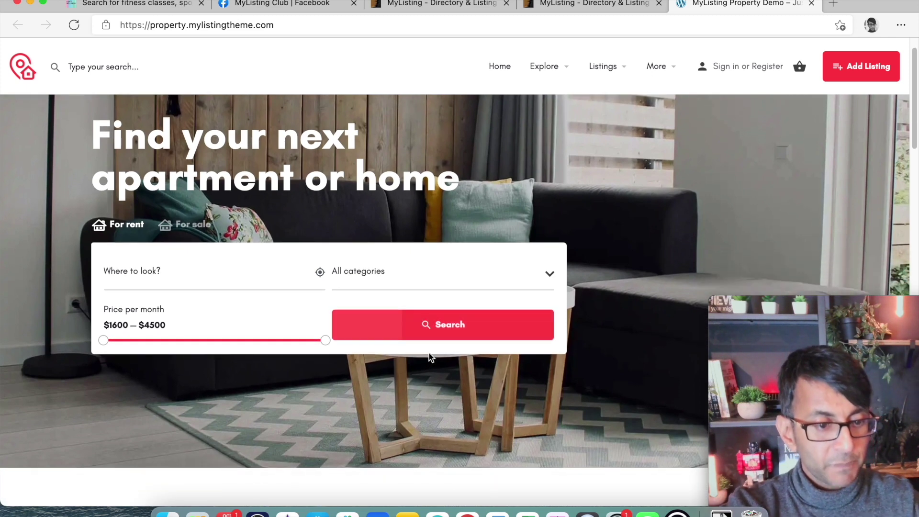
click(144, 3)
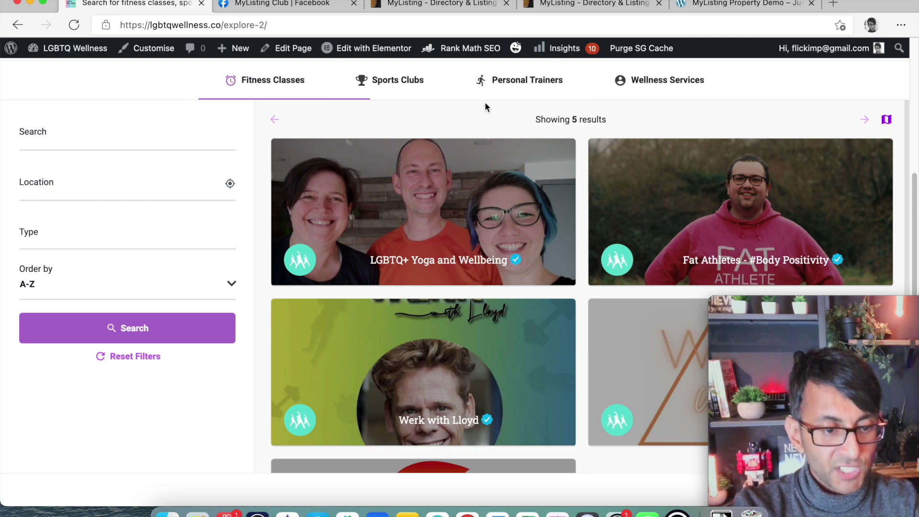
scroll(486, 102, up, 6)
click(637, 79)
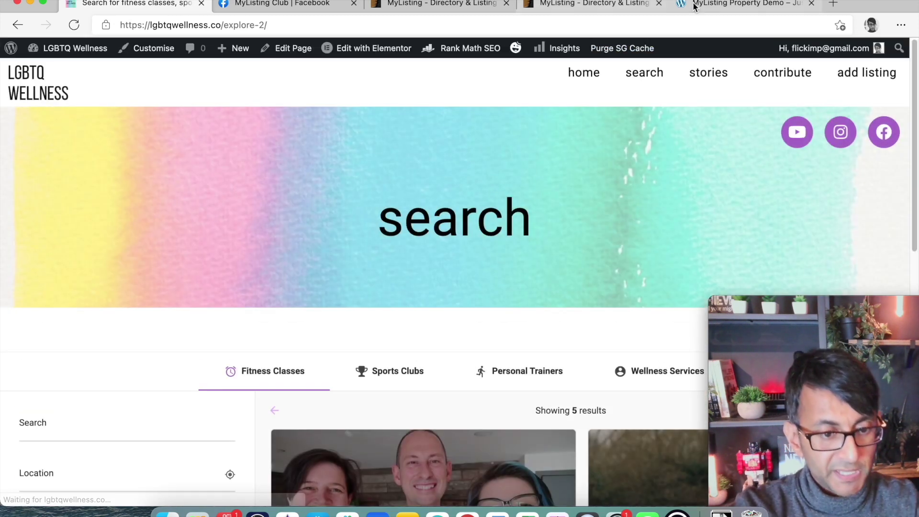
click(704, 5)
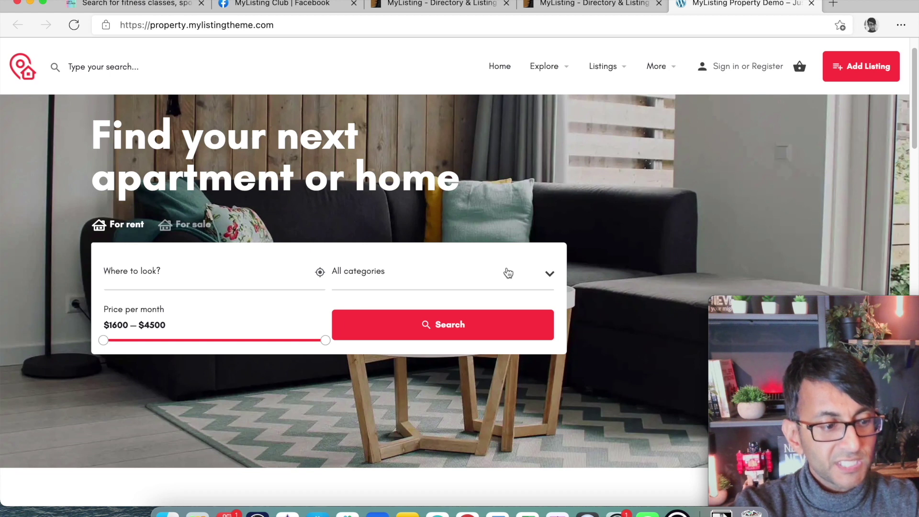
Check the demo's property categories and search the rentals with a price per month of $2824 to $3637
click(437, 282)
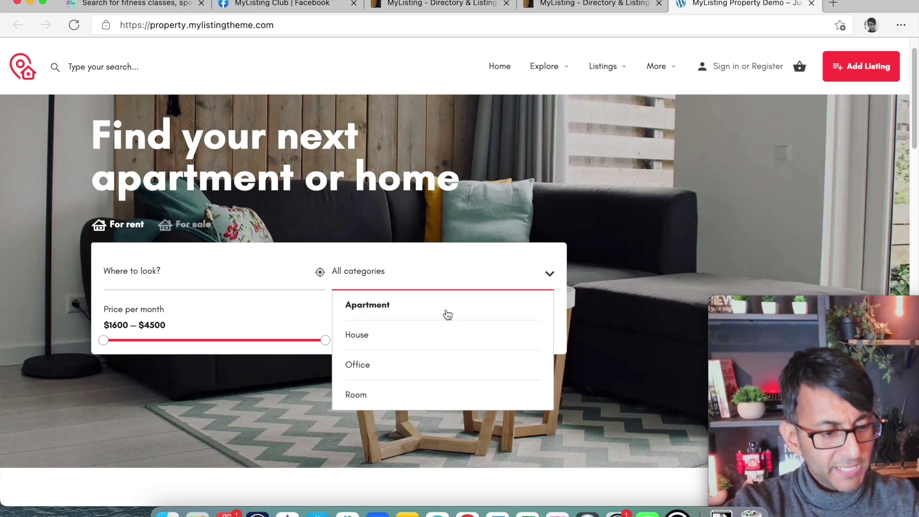
click(200, 306)
drag(101, 341, 198, 340)
drag(325, 340, 259, 341)
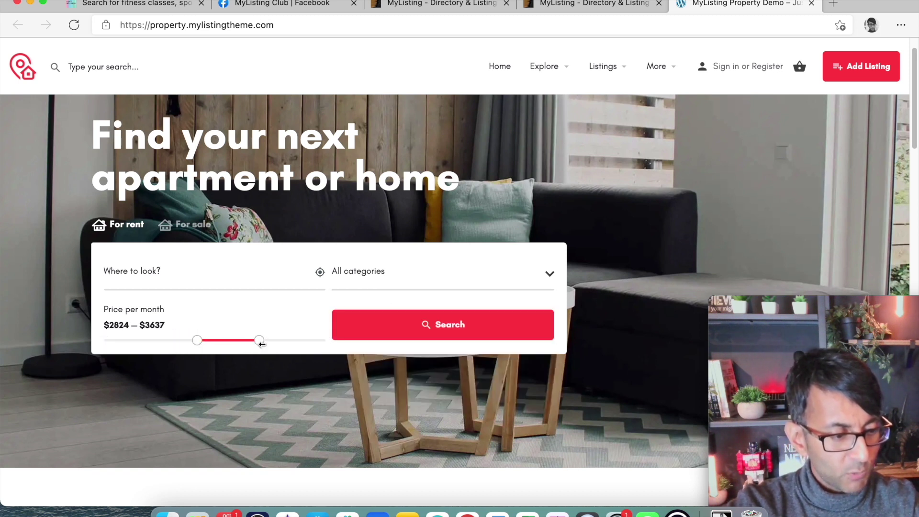
click(236, 283)
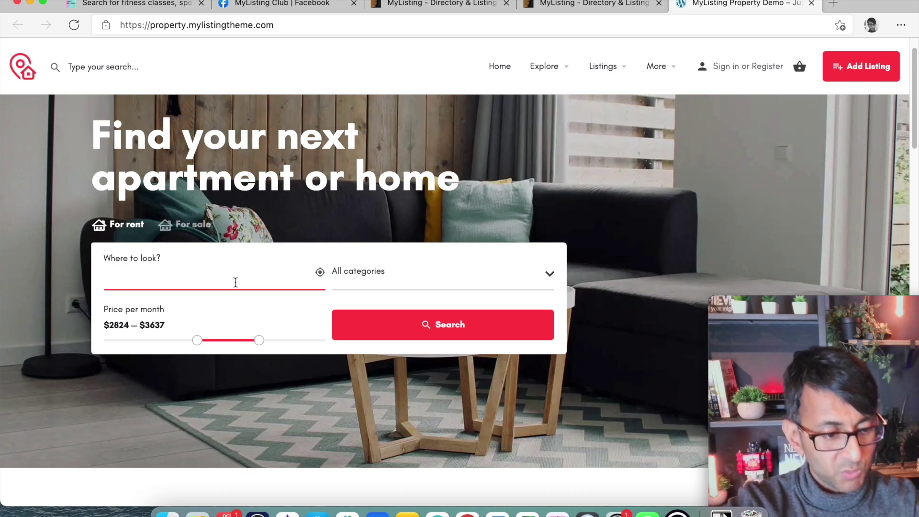
click(447, 329)
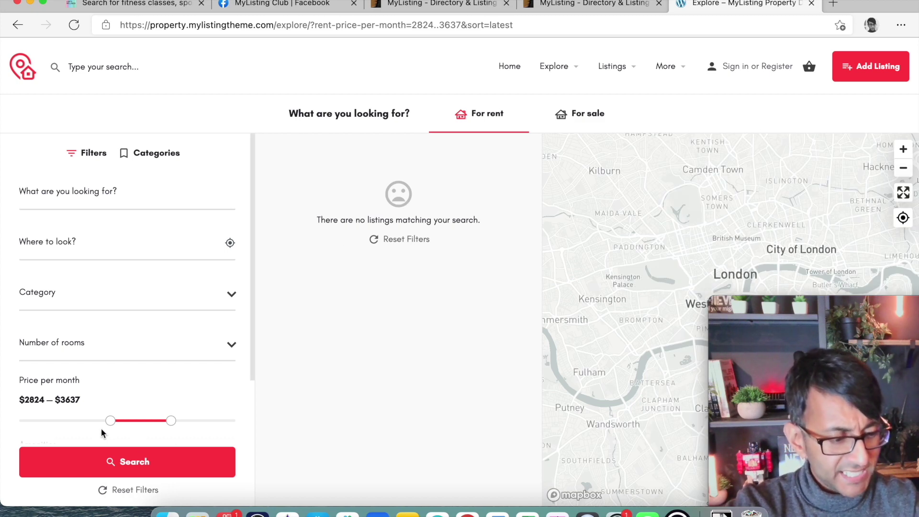
Lower the minimum price per month to $1600 and search the rentals again
drag(112, 421, 5, 421)
click(127, 462)
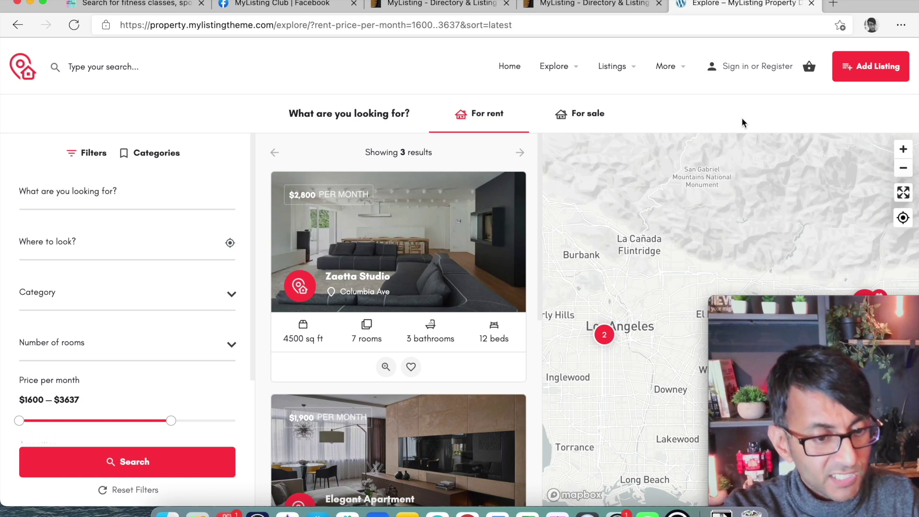
Close the property demo and theme pages, and look through the posts in the MyListing Club Facebook group
key(super+w)
key(super+w)
key(super+w)
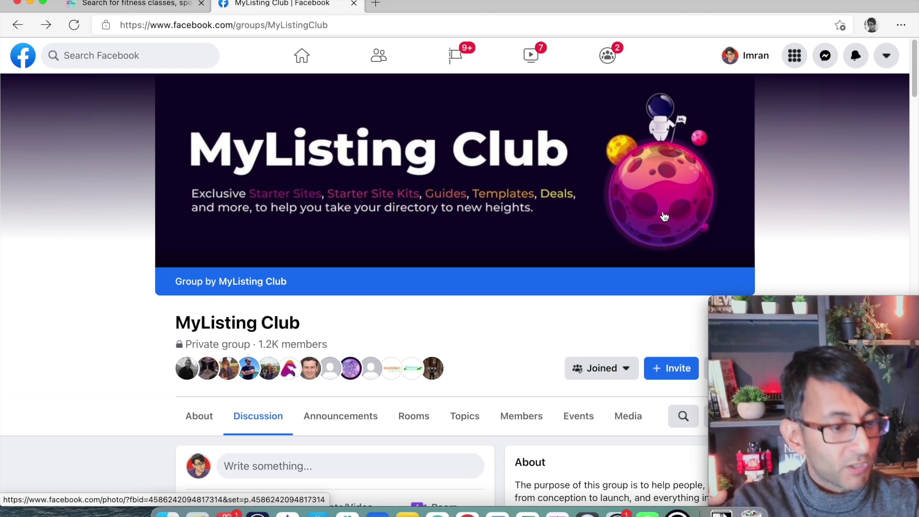
scroll(570, 225, down, 10)
scroll(455, 322, down, 10)
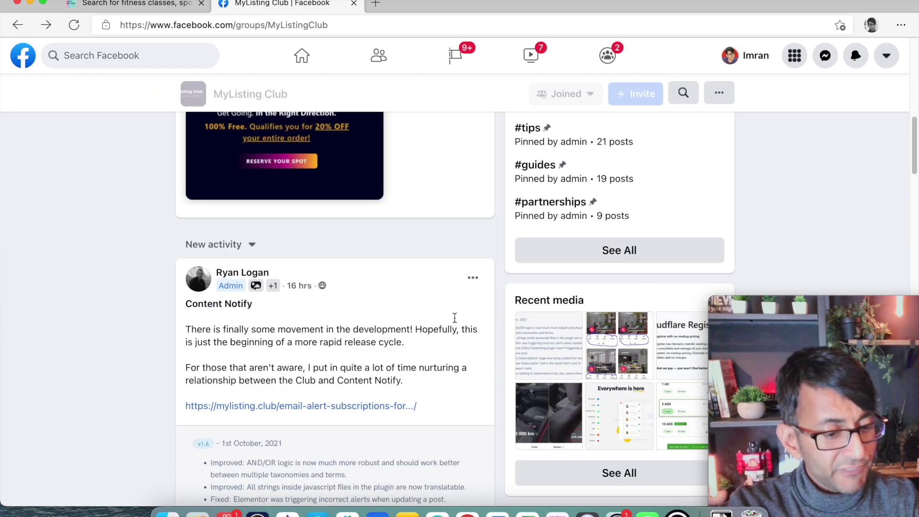
scroll(457, 325, down, 10)
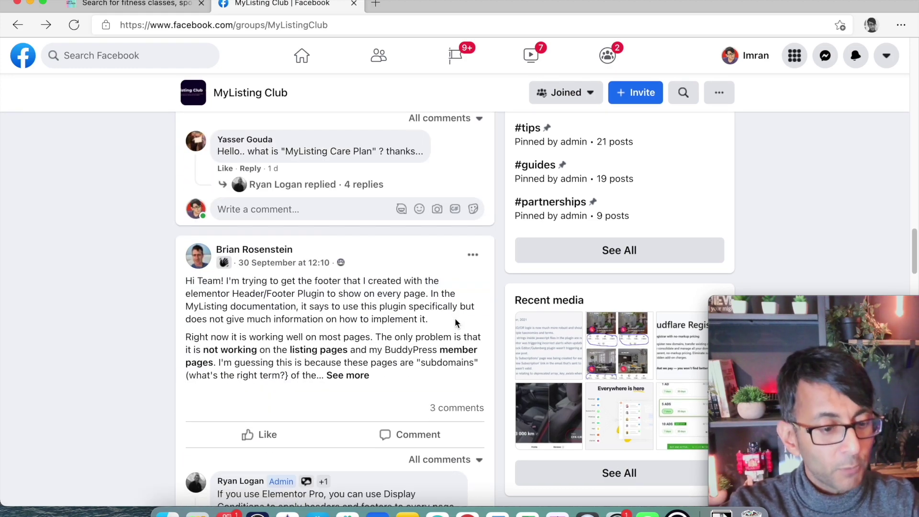
scroll(455, 322, down, 2)
scroll(455, 322, up, 10)
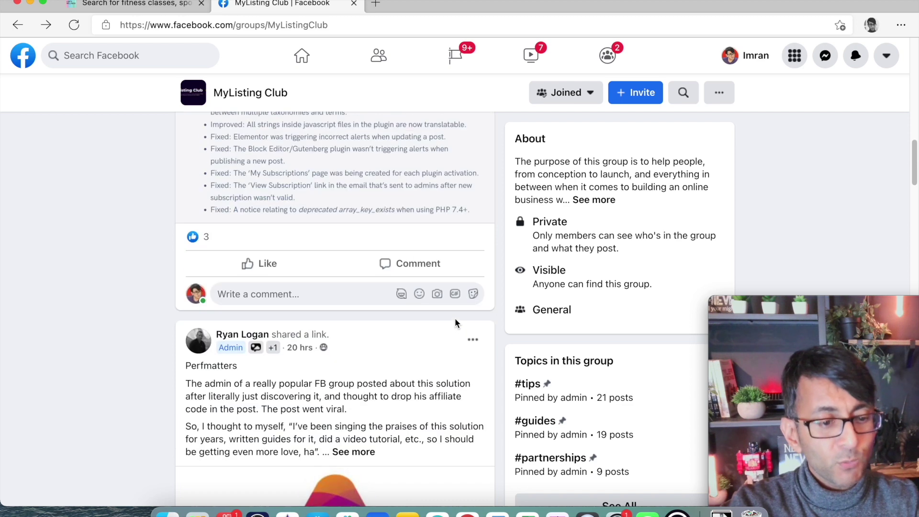
scroll(456, 319, up, 15)
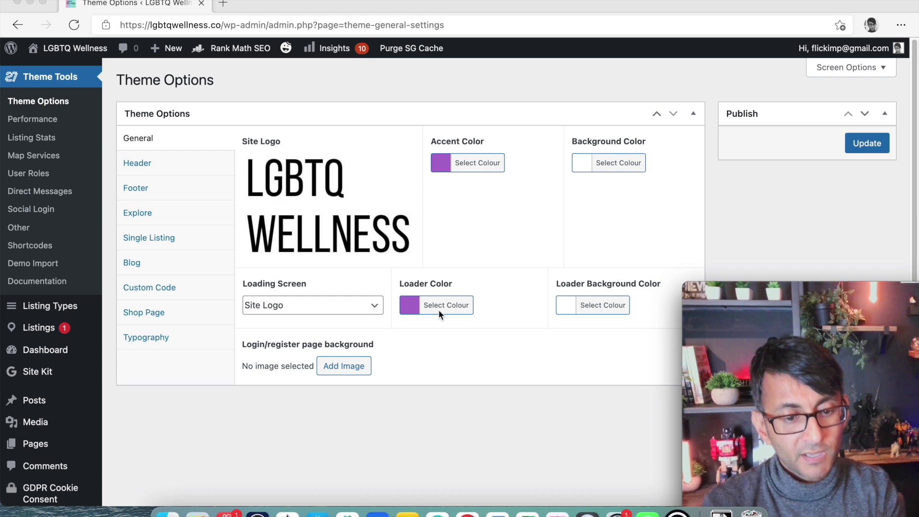
Examine the theme's Header settings, including colors, sticky header, logo heights, search form, call to action button, cart and title bar
click(142, 167)
scroll(539, 358, down, 2)
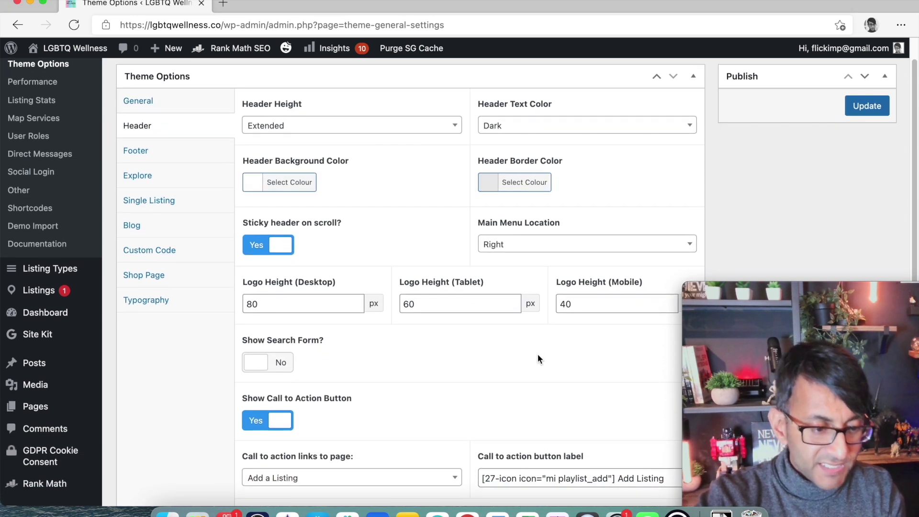
scroll(538, 359, down, 4)
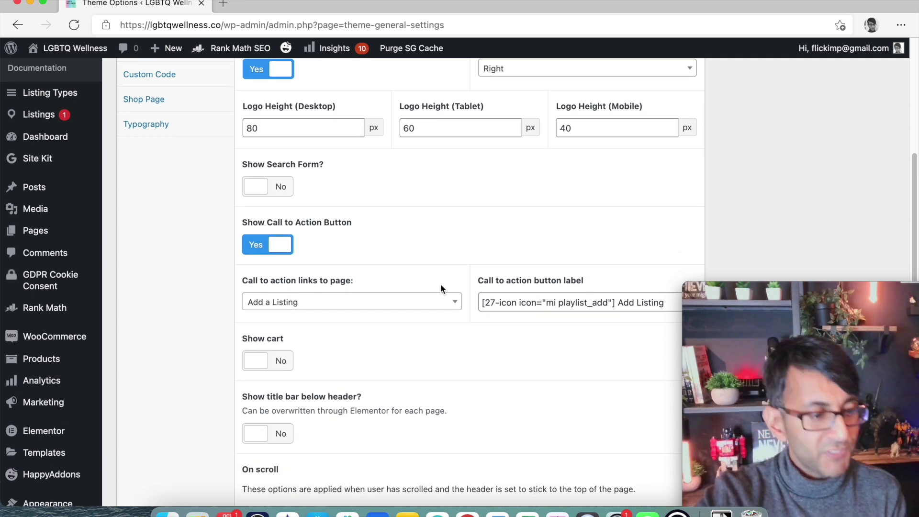
scroll(426, 308, down, 3)
scroll(453, 344, up, 2)
scroll(455, 339, up, 1)
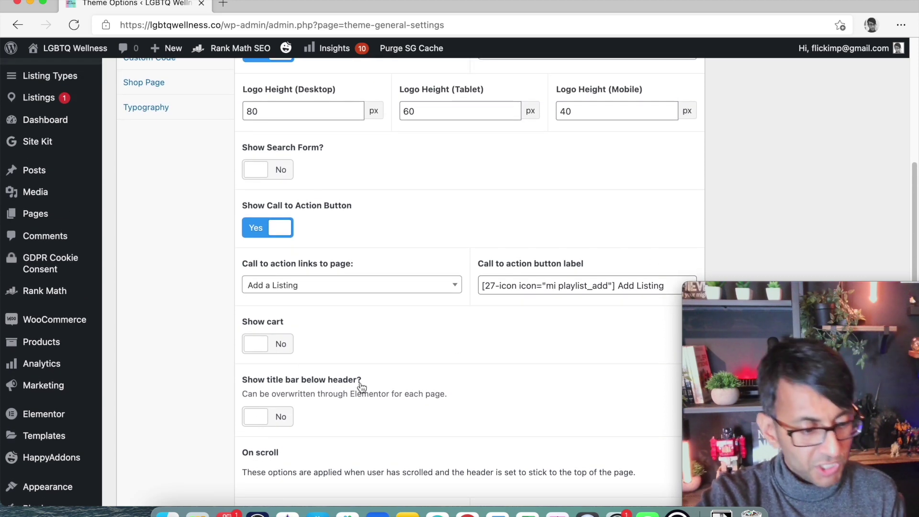
scroll(323, 304, up, 5)
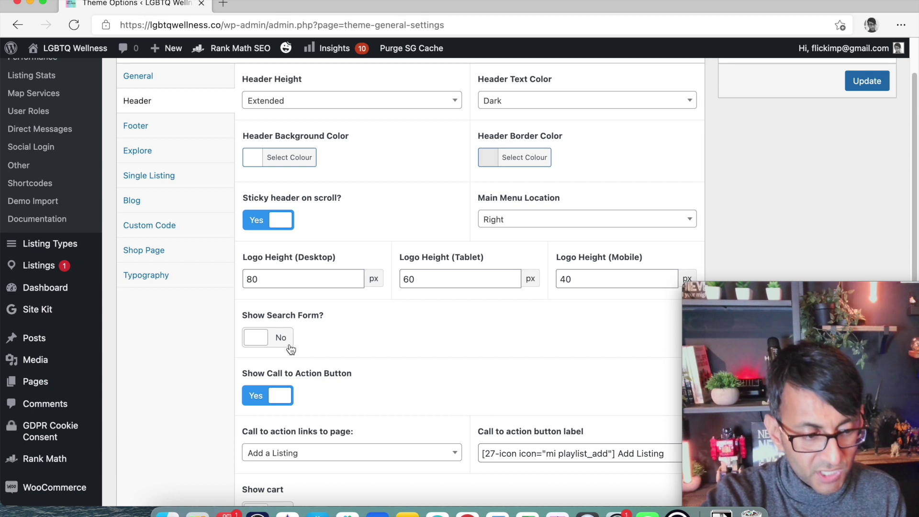
scroll(333, 248, up, 1)
scroll(364, 262, up, 2)
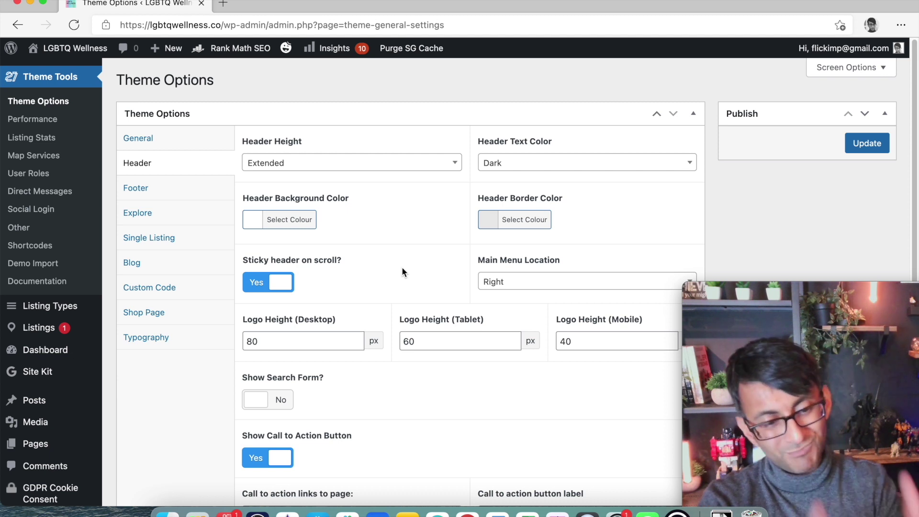
Review the theme's Footer settings and the page choices for the default Explore Listings page
click(153, 187)
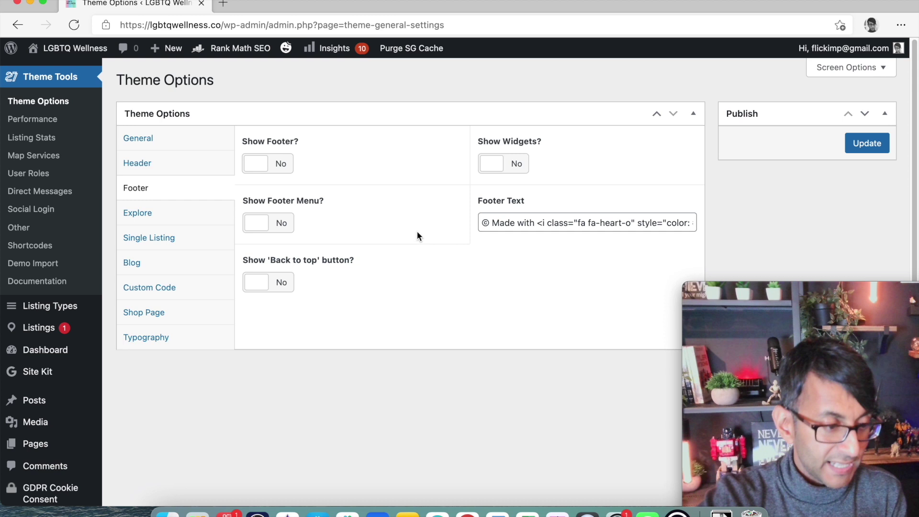
click(168, 217)
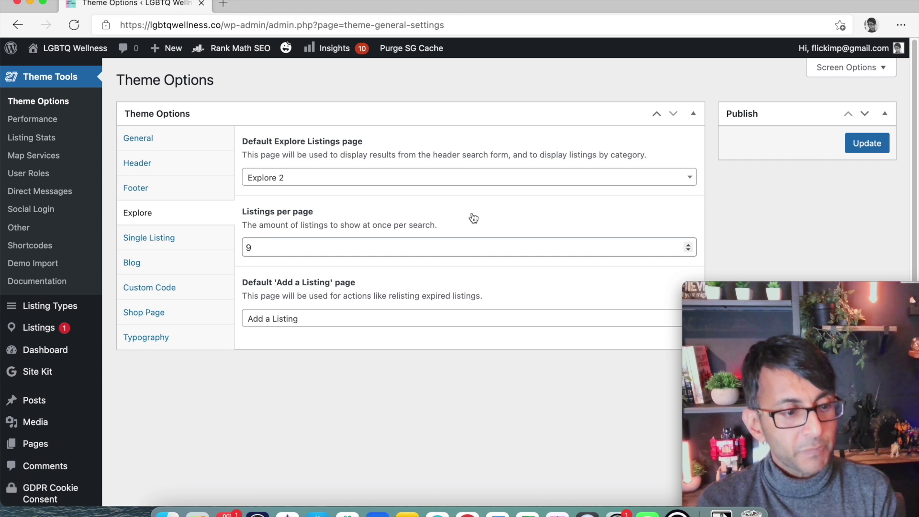
click(546, 176)
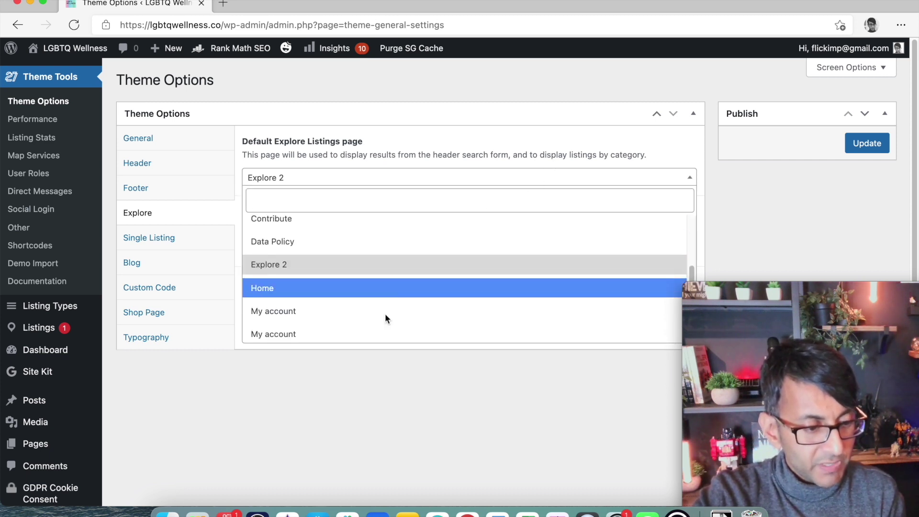
scroll(363, 269, up, 1)
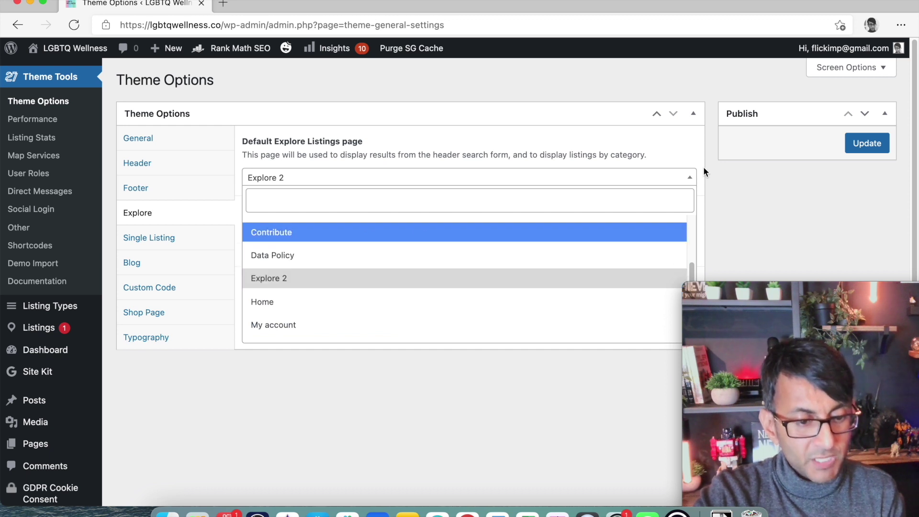
click(682, 163)
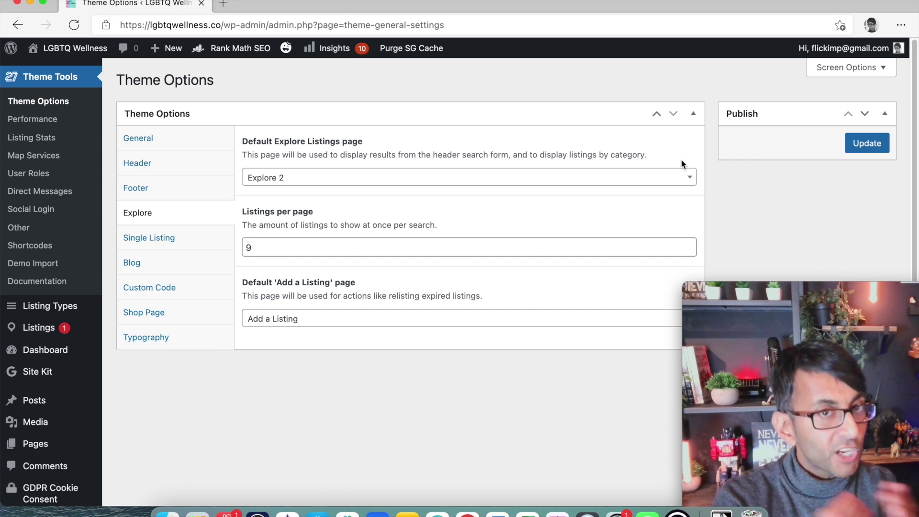
click(579, 182)
click(600, 165)
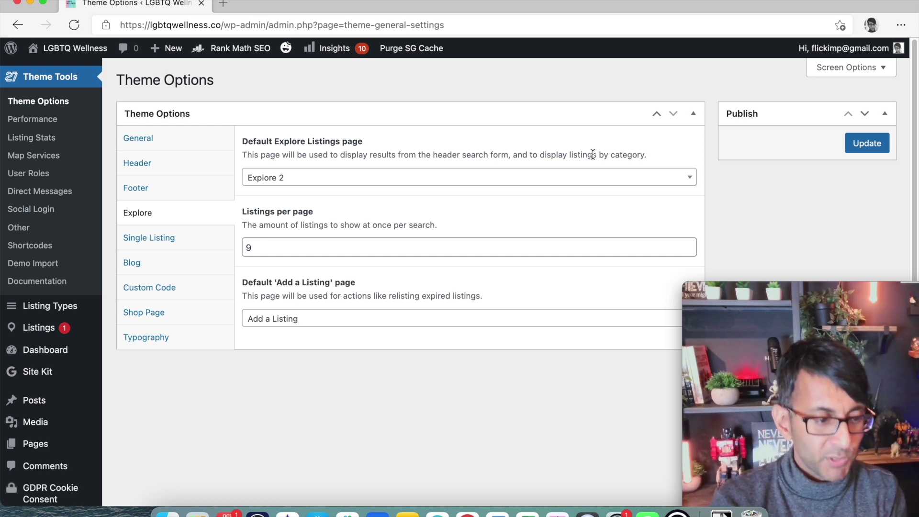
Set the listings per page to 10 and update the theme options
click(397, 250)
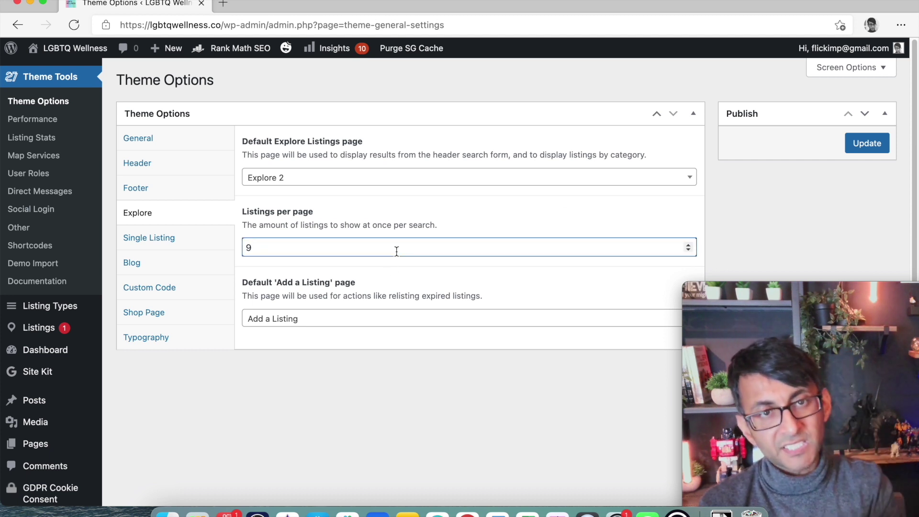
click(396, 251)
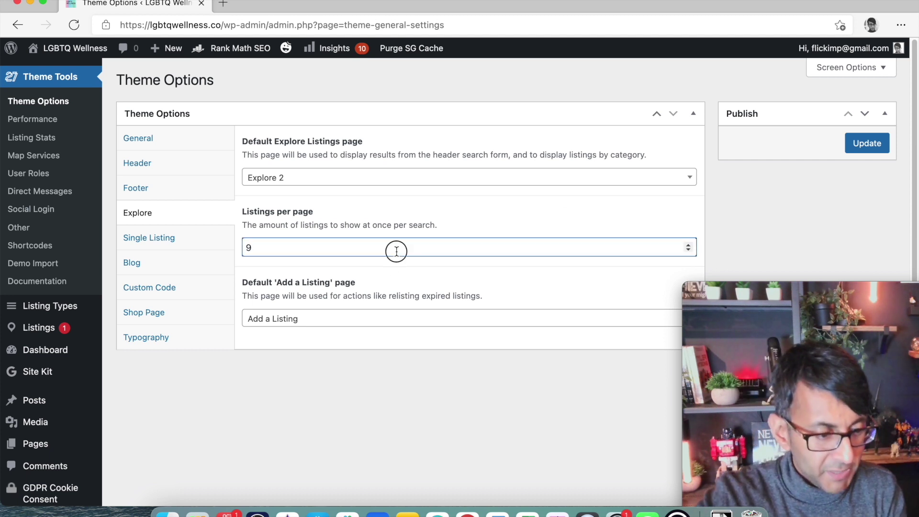
click(689, 244)
click(867, 143)
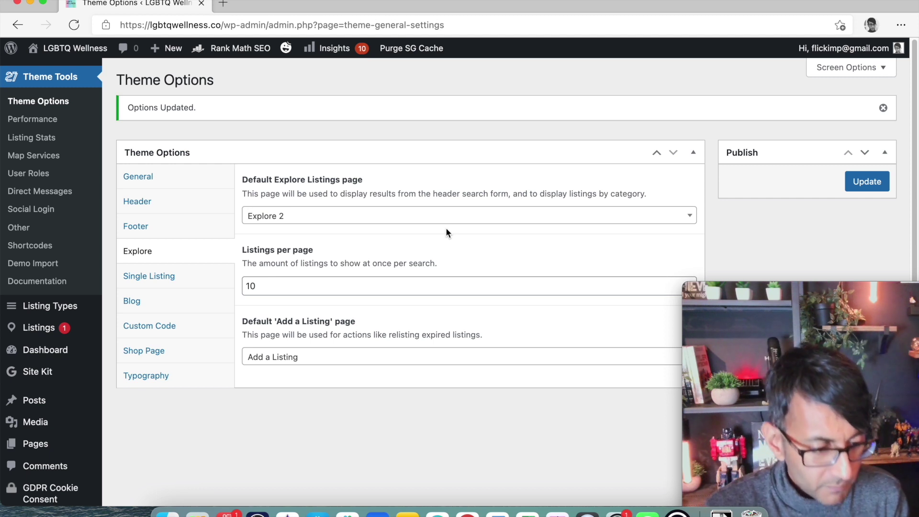
Choose the Add a Listing page as the default 'Add a Listing' page
scroll(488, 297, down, 2)
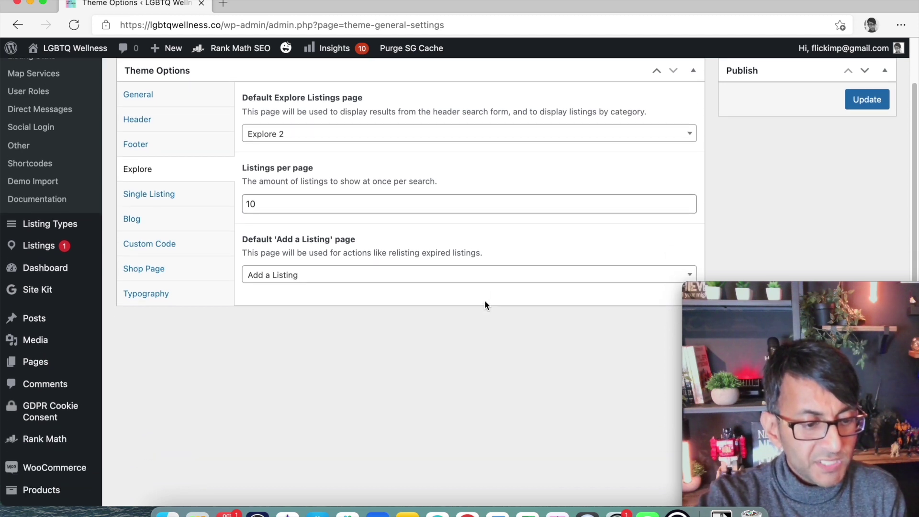
click(496, 279)
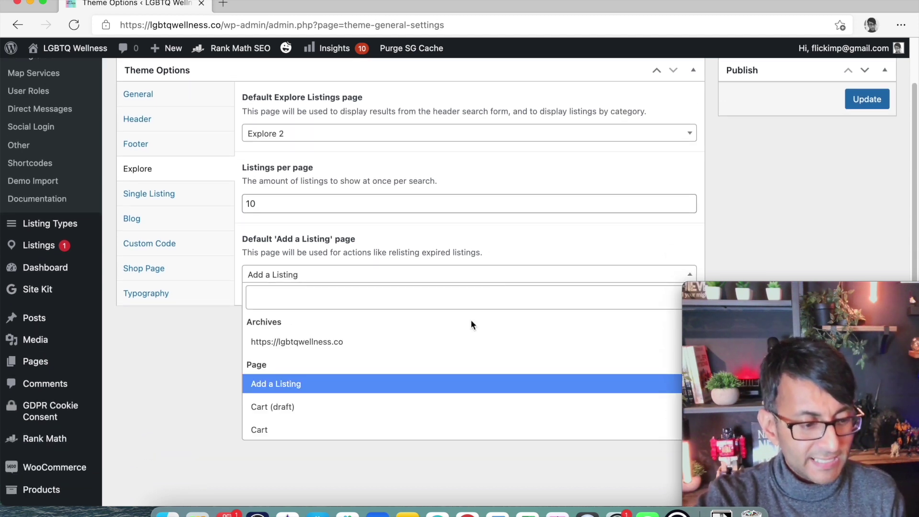
click(429, 382)
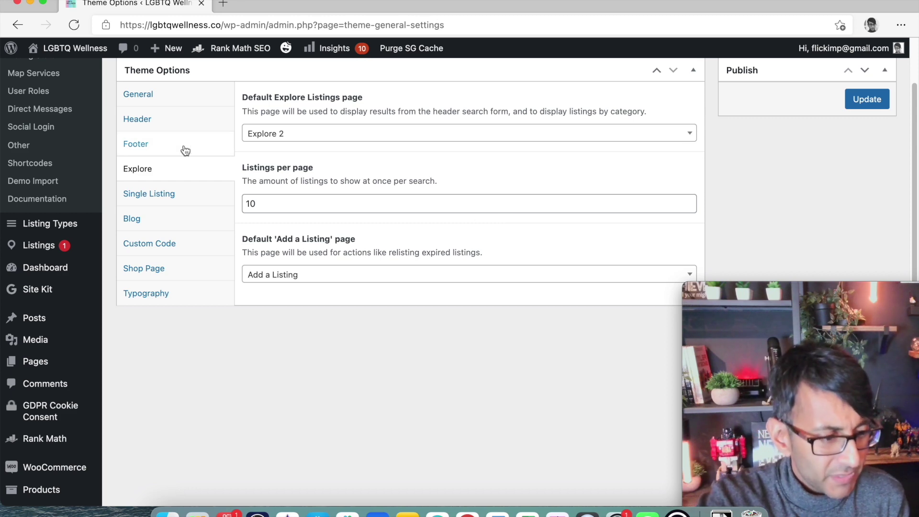
Review the Single Listing settings for header and cover image, and the Blog setting for the default post image
click(146, 191)
scroll(471, 283, down, 5)
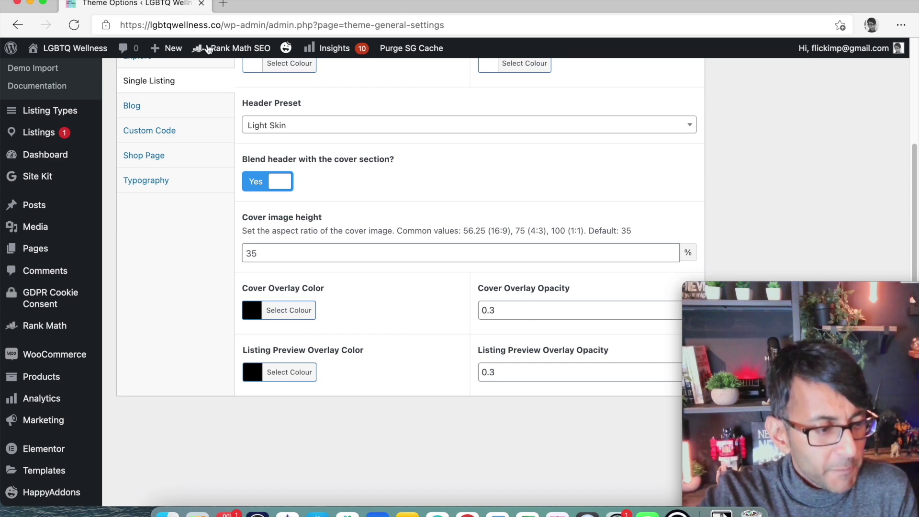
click(138, 103)
scroll(450, 263, up, 3)
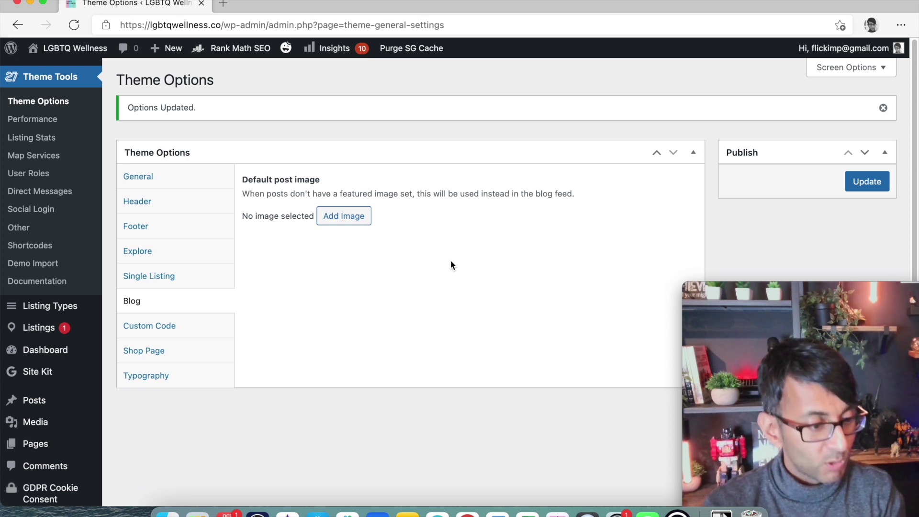
Open the theme's custom CSS and select the rule that hides the .finder-map icon
click(164, 332)
drag(437, 260, 251, 259)
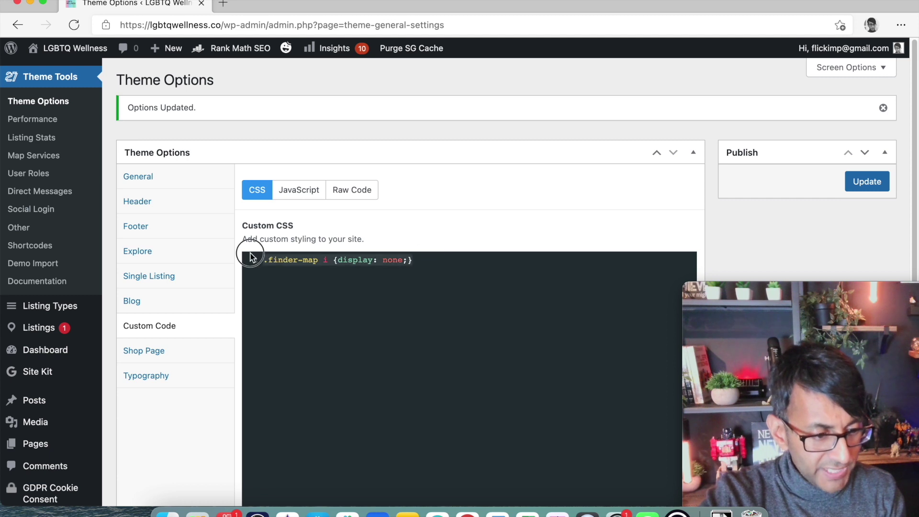
Review the Shop Page settings for product columns and sidebar, and check the Typography section of the theme options
click(498, 340)
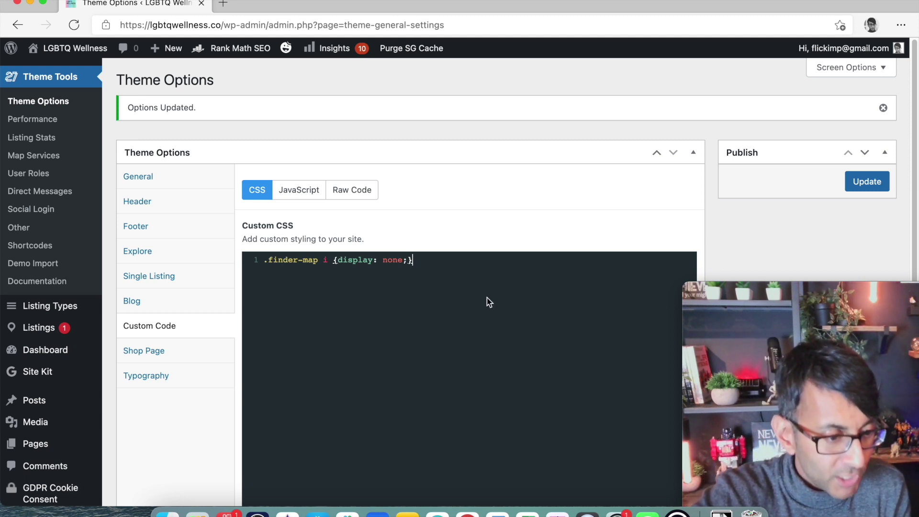
click(217, 355)
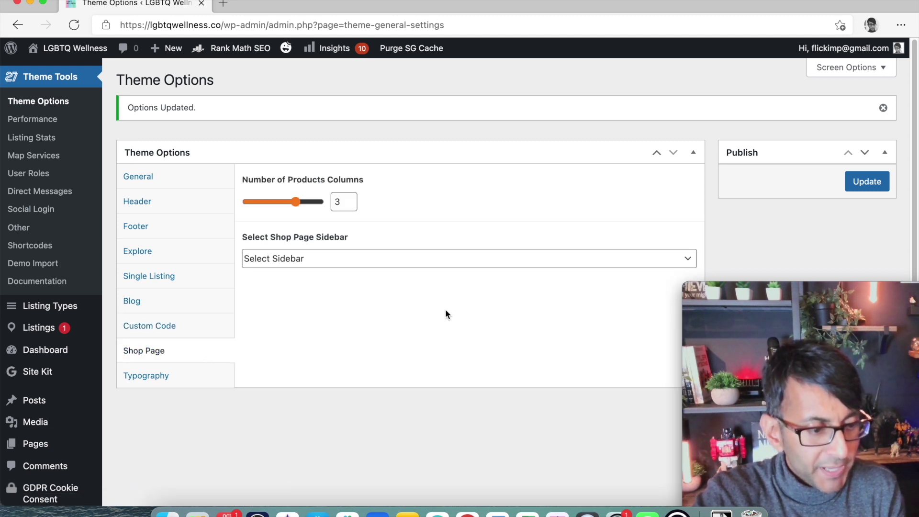
scroll(446, 311, down, 1)
scroll(434, 305, down, 1)
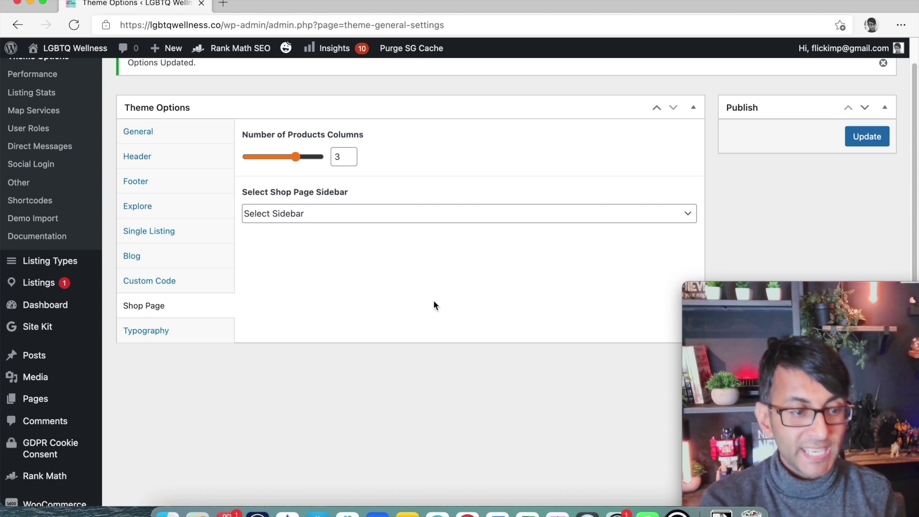
click(178, 330)
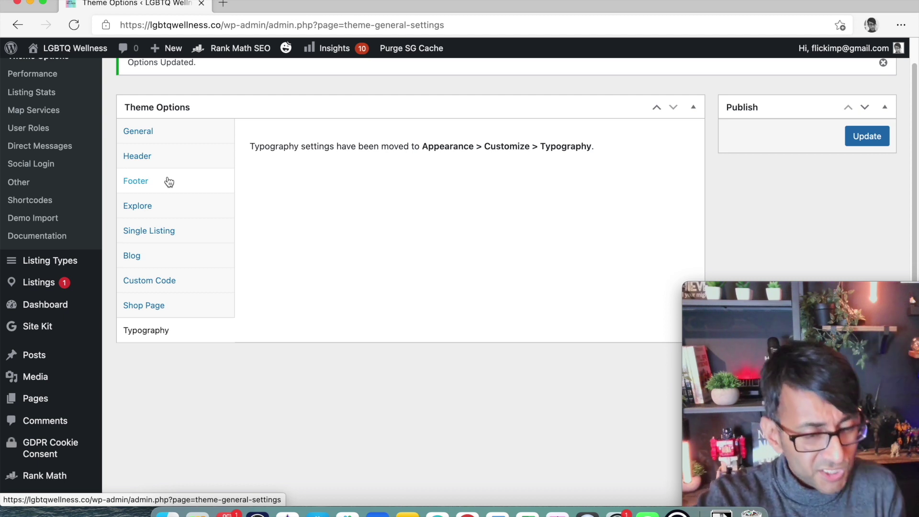
scroll(166, 175, up, 2)
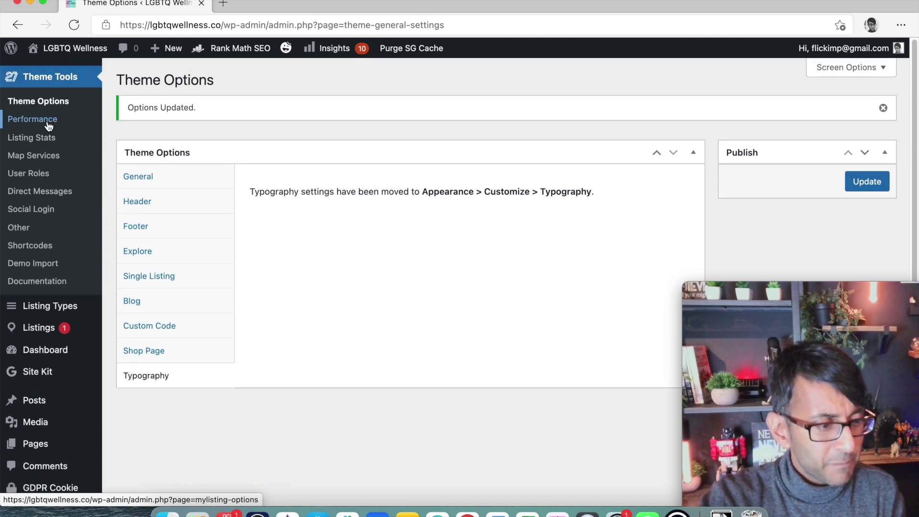
In the Performance settings, remove all existing preview card cache and regenerate it for All Listing Types
click(48, 125)
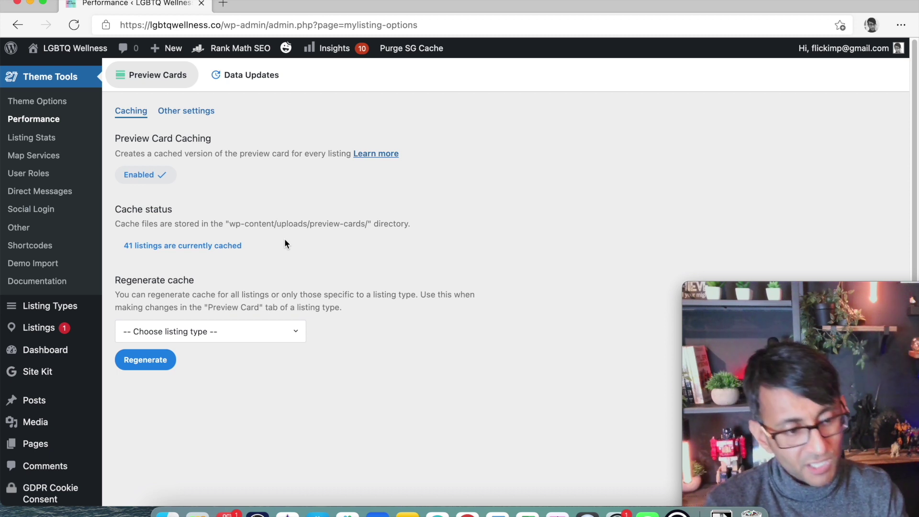
click(230, 338)
click(225, 363)
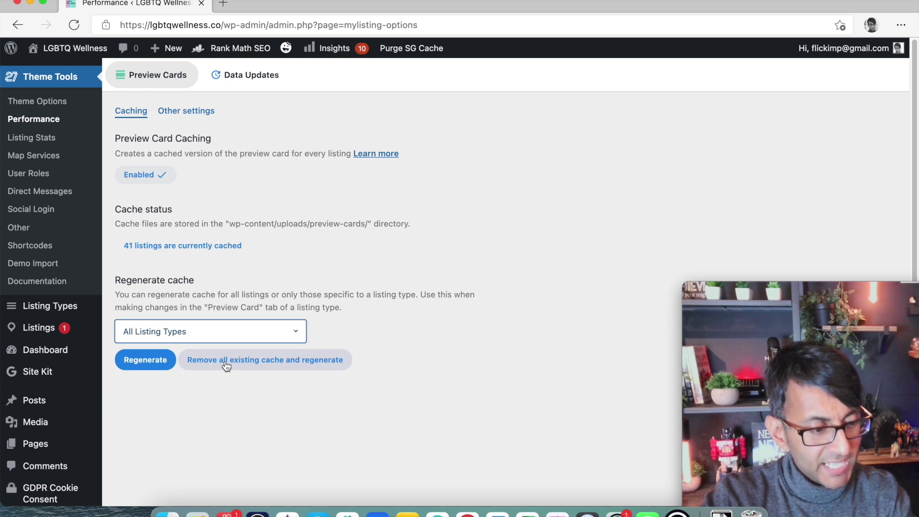
click(277, 364)
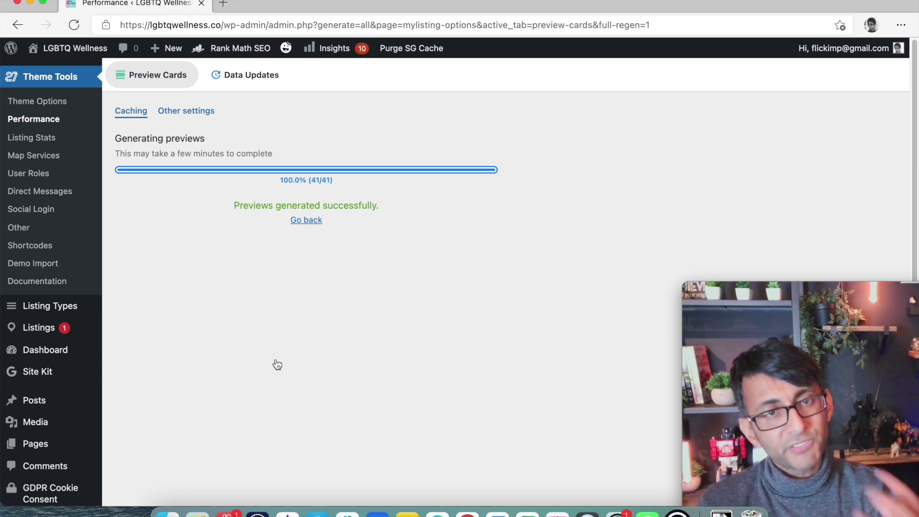
click(406, 53)
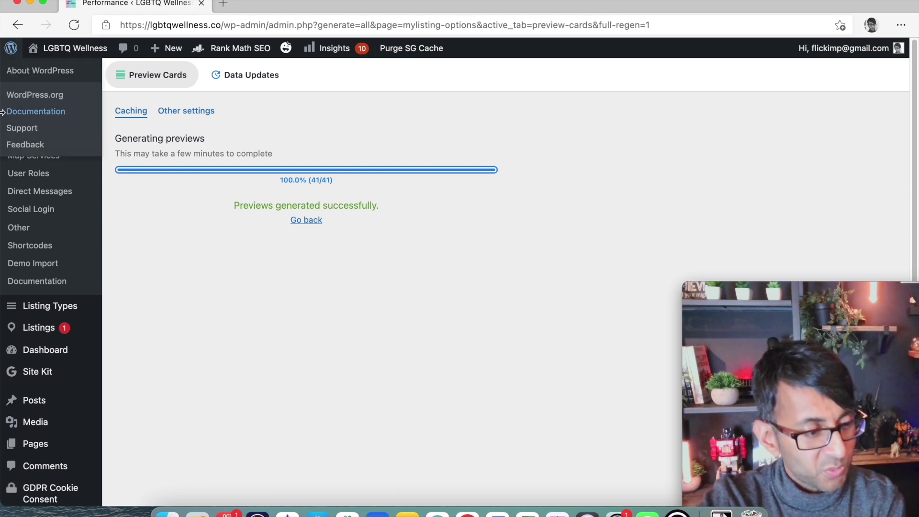
Review the Listing Stats settings for caching, stat boxes, visits chart categories and color palette
click(52, 139)
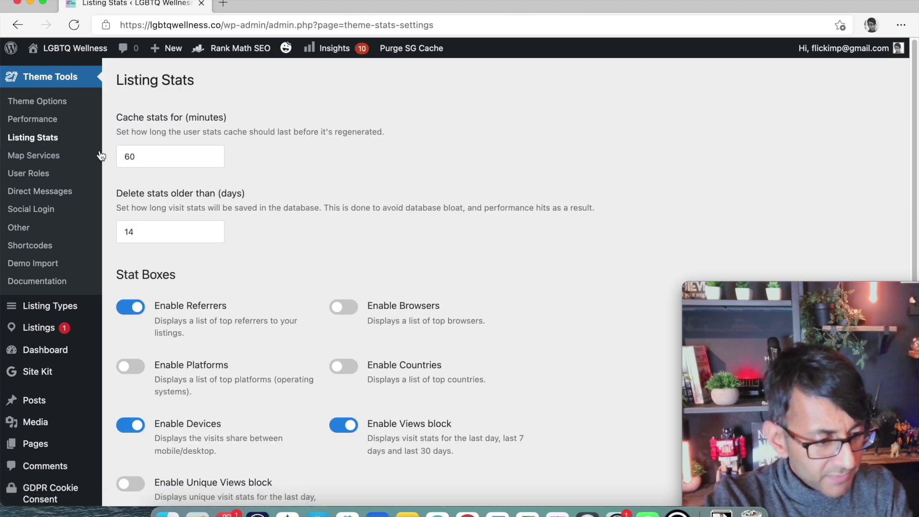
scroll(432, 256, down, 1)
scroll(529, 267, down, 3)
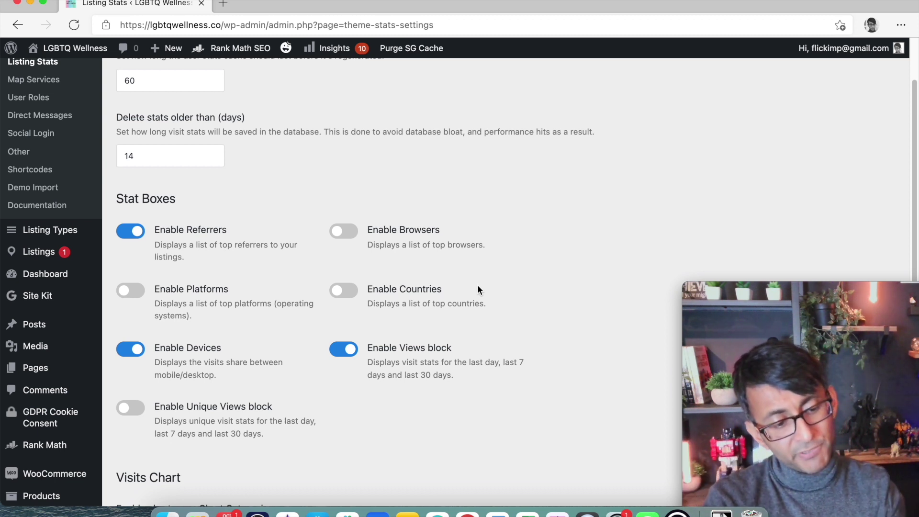
scroll(443, 287, down, 6)
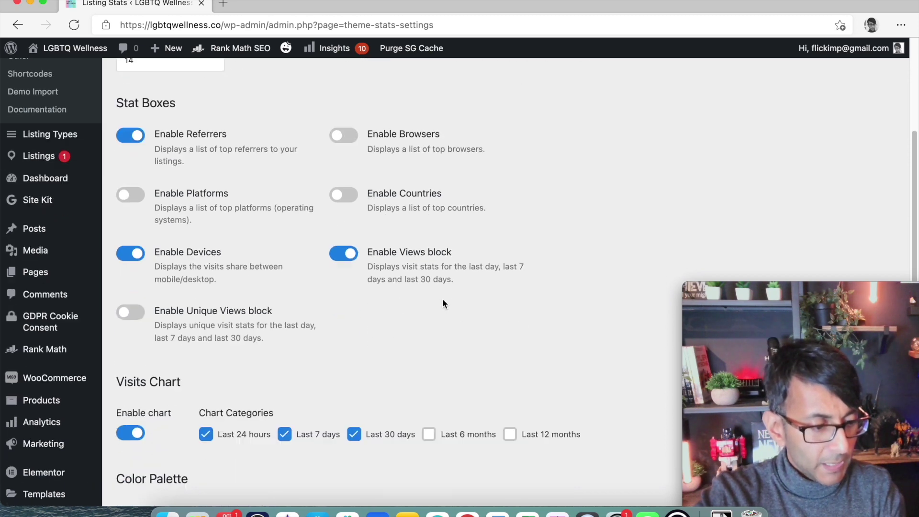
scroll(479, 343, down, 1)
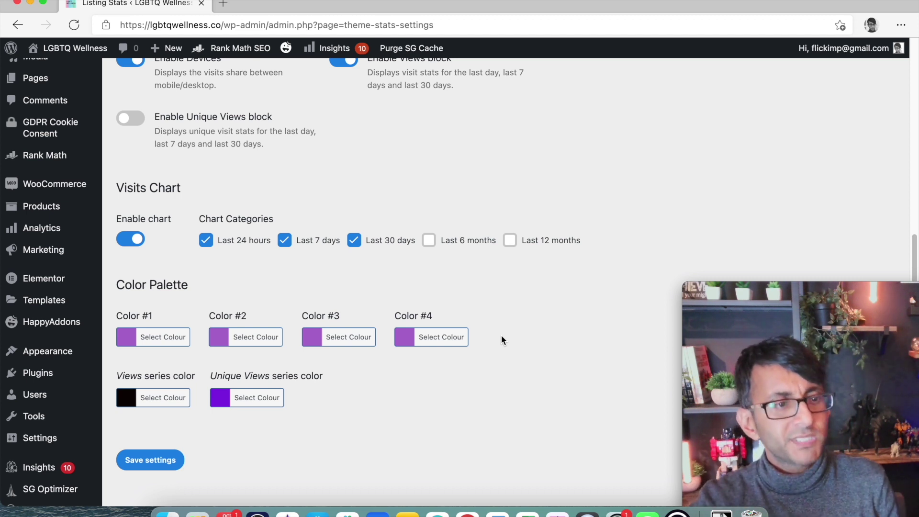
scroll(370, 271, up, 8)
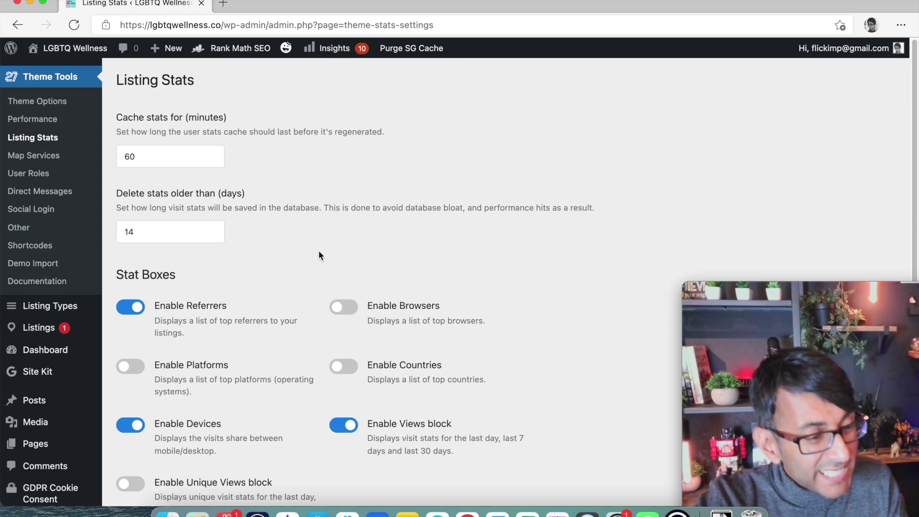
Look through the theme's Map Services settings
click(35, 158)
scroll(154, 117, down, 5)
mouse_move(102, 102)
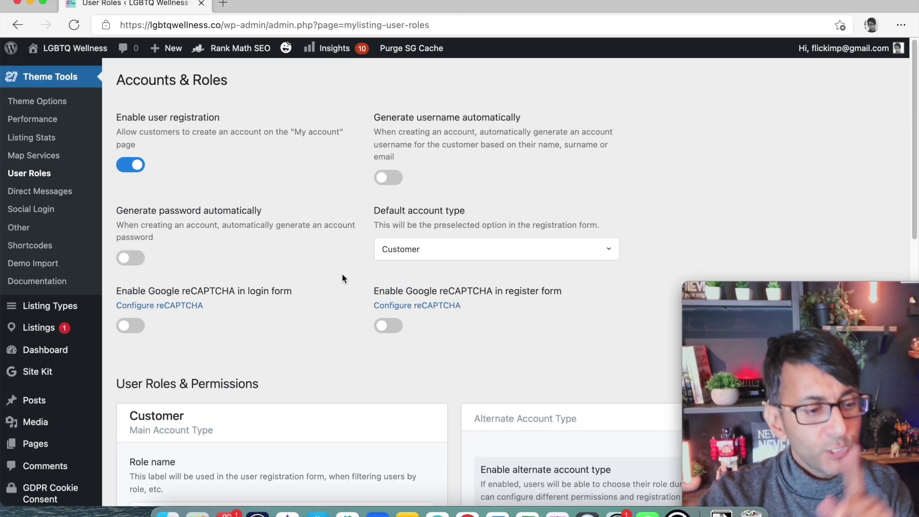
Examine the User Roles settings for registration, automatic credentials, default account type, reCAPTCHA and the alternate account type
scroll(470, 305, down, 3)
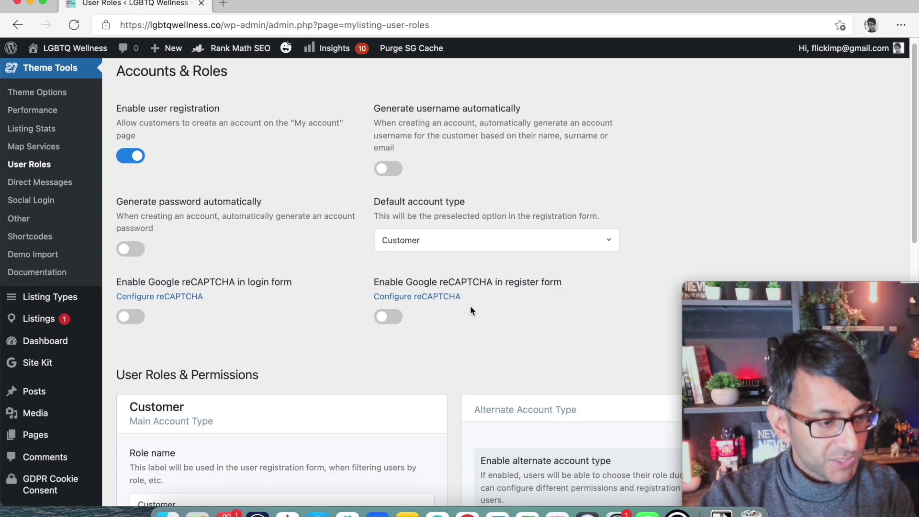
scroll(470, 309, down, 2)
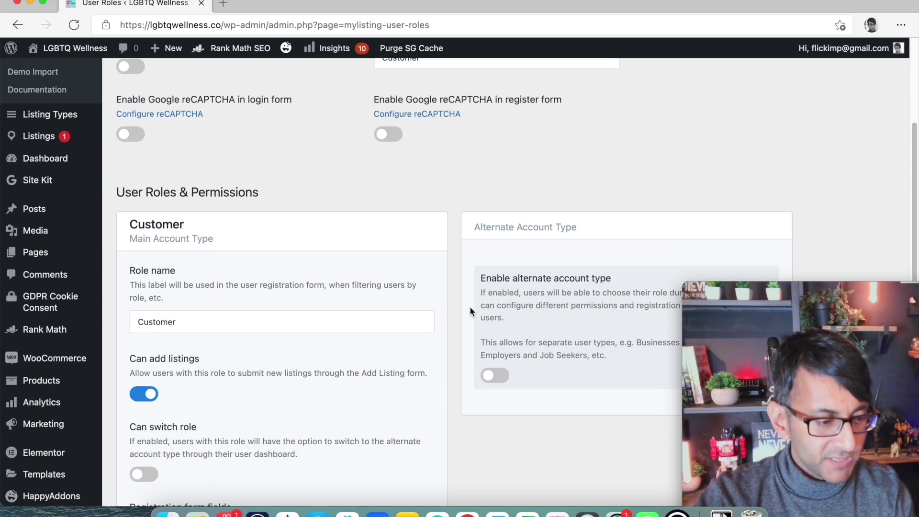
scroll(470, 309, up, 3)
scroll(469, 309, up, 3)
scroll(470, 309, down, 2)
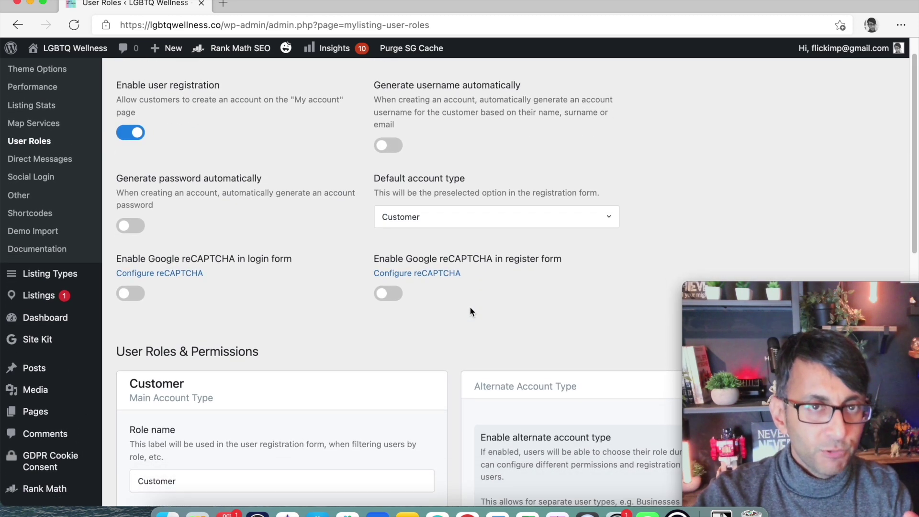
scroll(470, 312, down, 5)
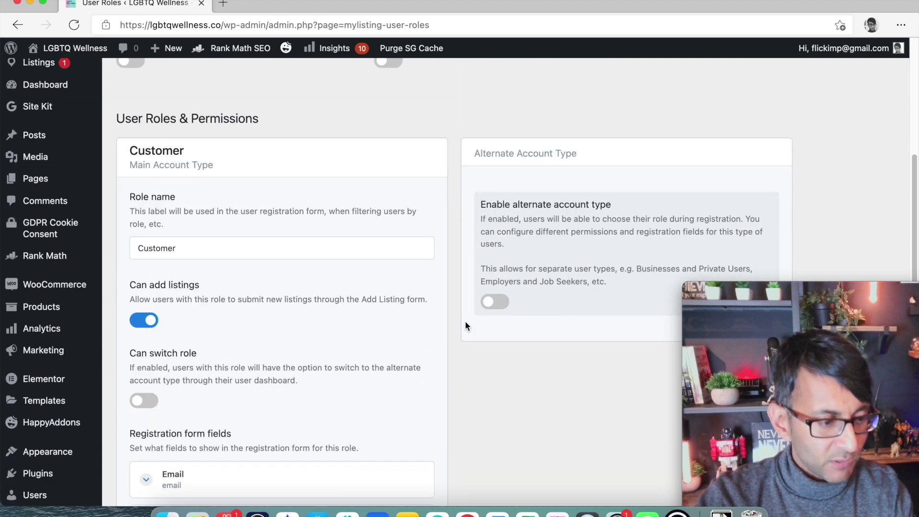
scroll(466, 327, up, 3)
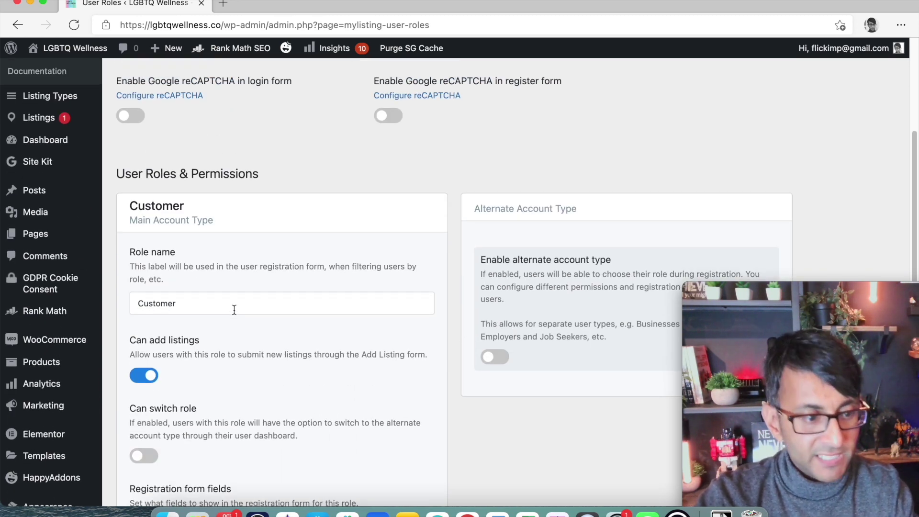
scroll(233, 310, up, 1)
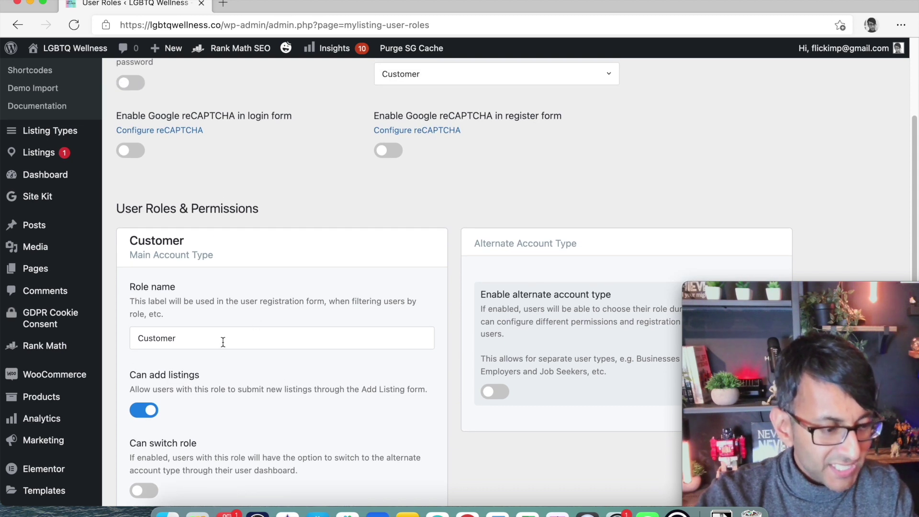
scroll(226, 340, up, 5)
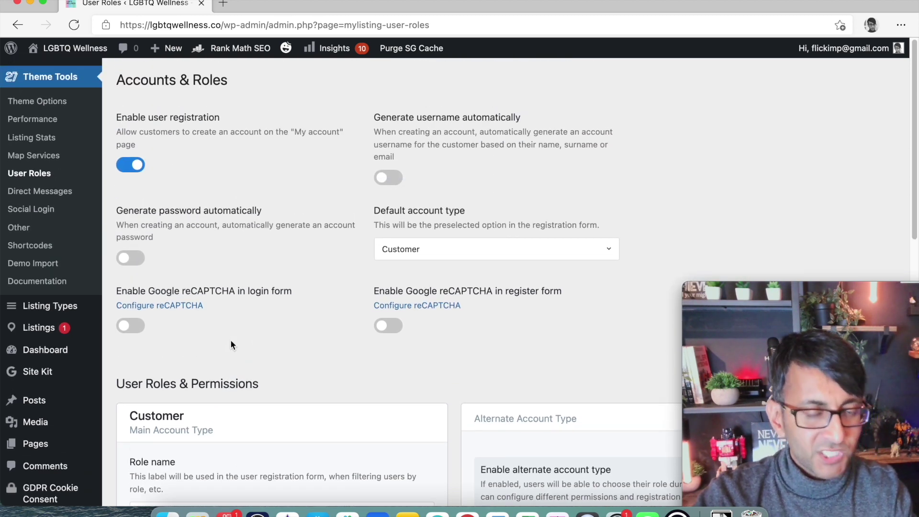
Examine the Customer role's name, its listing and role-switching permissions, and its registration form fields
scroll(230, 340, down, 15)
scroll(266, 350, up, 9)
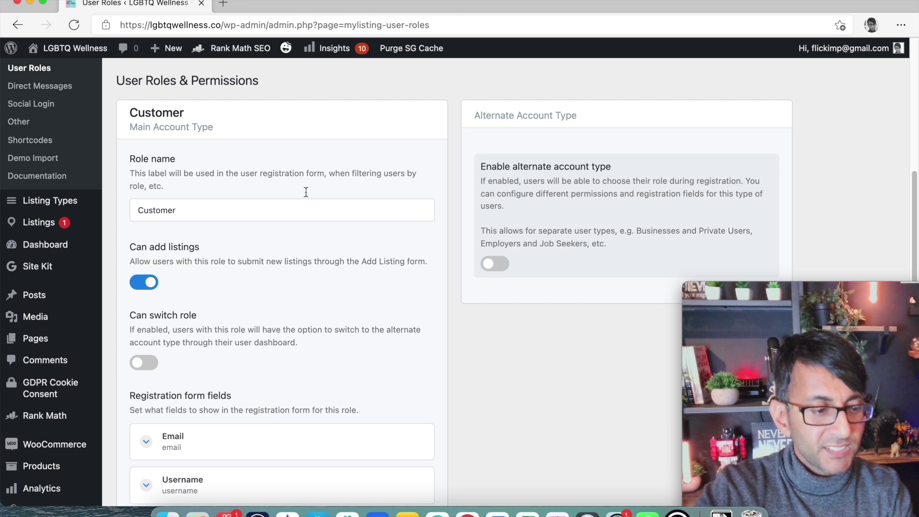
scroll(303, 446, up, 3)
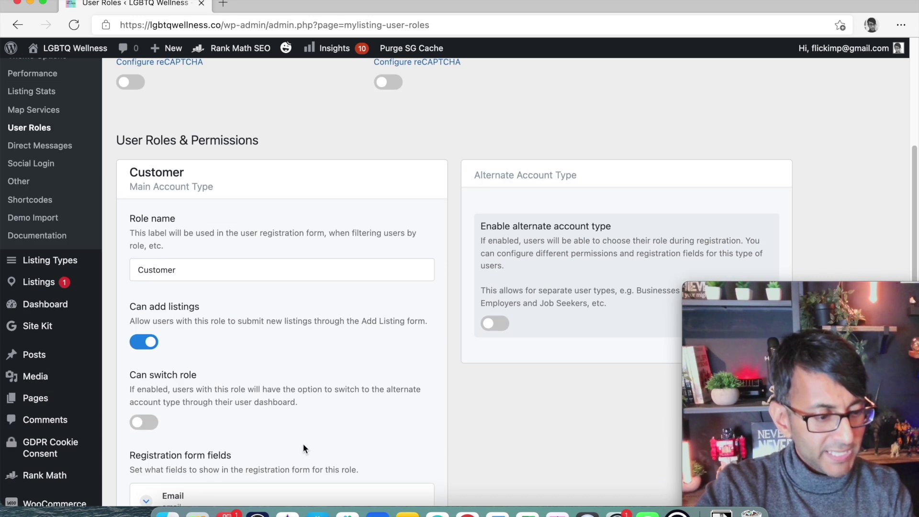
scroll(292, 444, down, 3)
scroll(292, 440, down, 2)
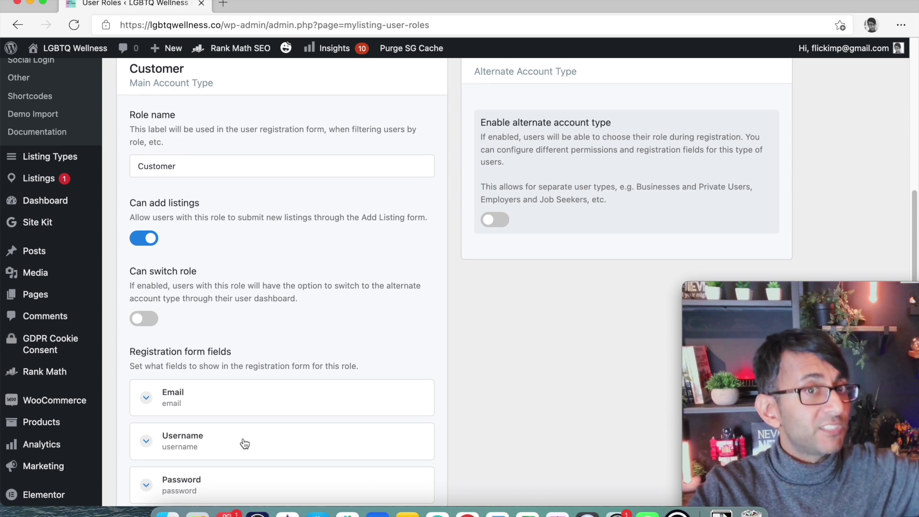
scroll(245, 443, down, 5)
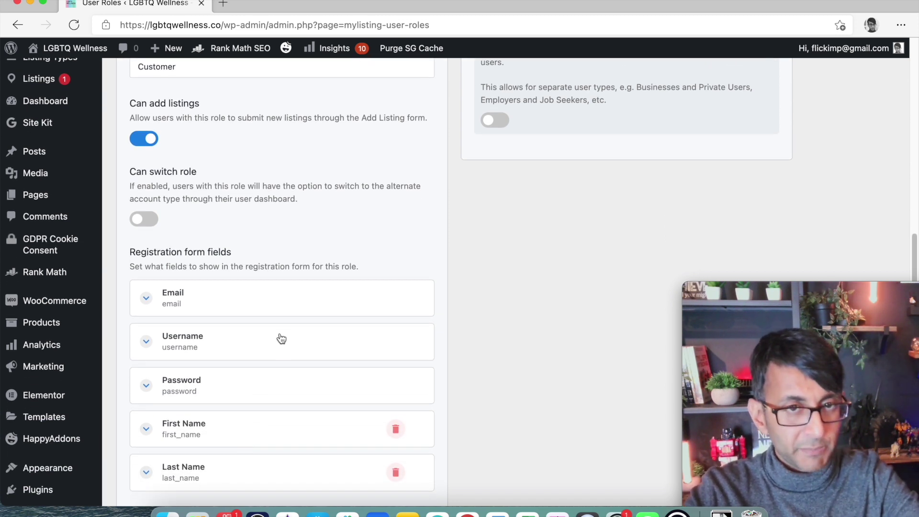
scroll(294, 291, up, 10)
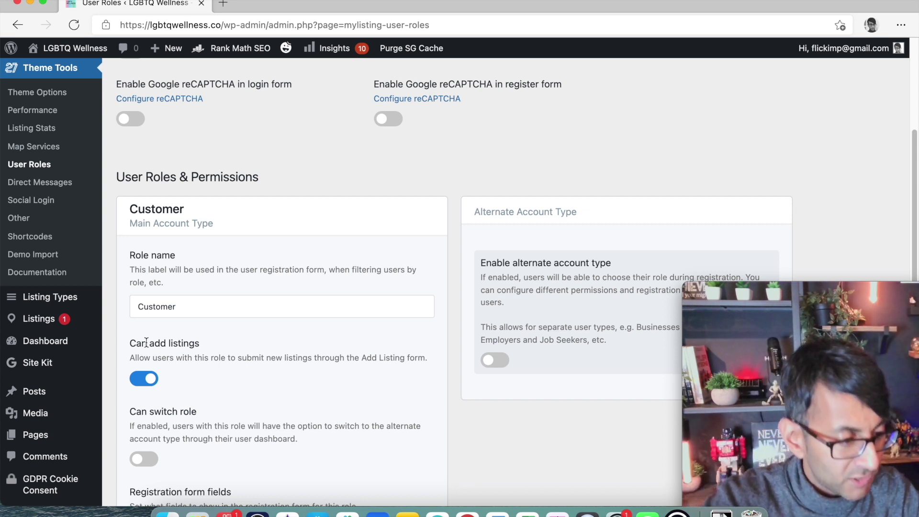
Review the Direct Messages settings and the Social Login options for Google and Facebook
click(40, 182)
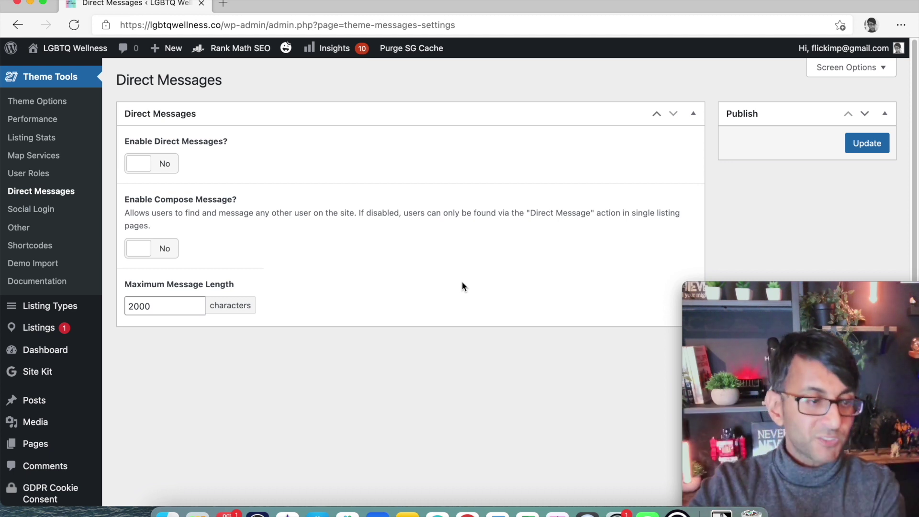
click(37, 209)
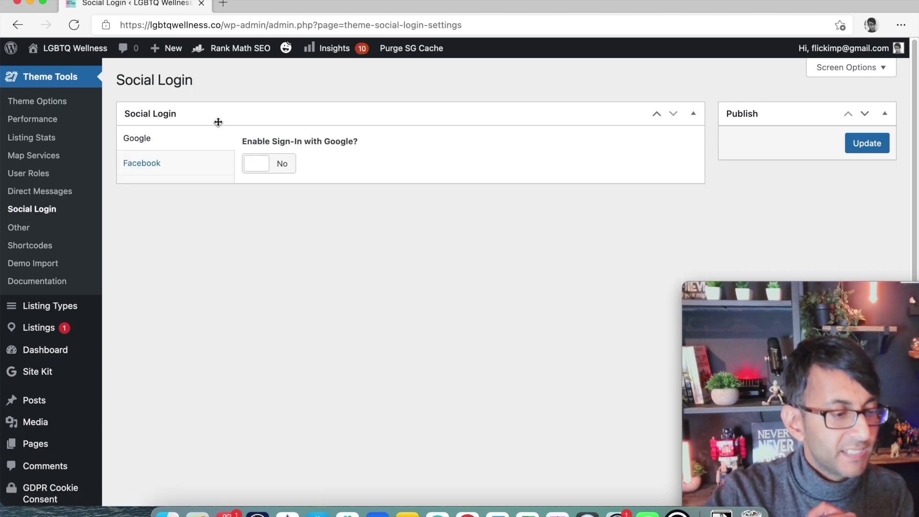
click(172, 164)
click(174, 145)
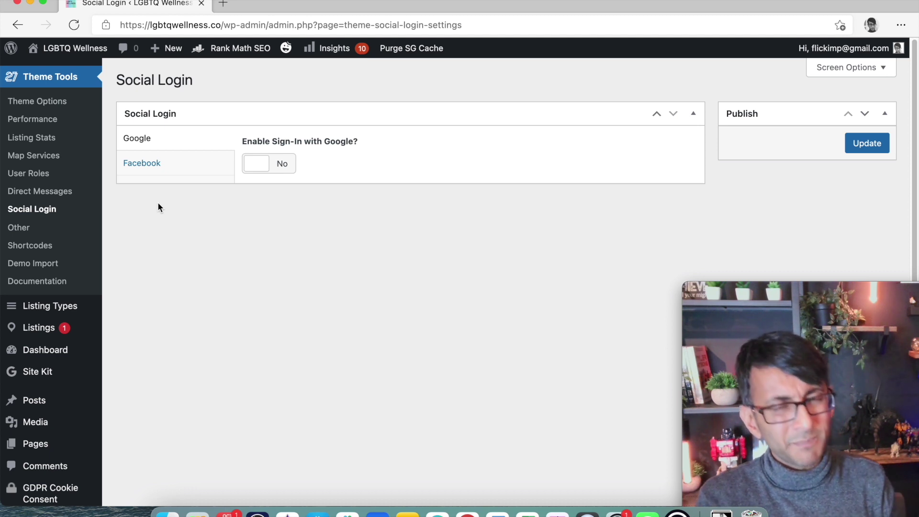
Check the Simple Products option under Other and look over the theme's list of shortcodes
click(39, 228)
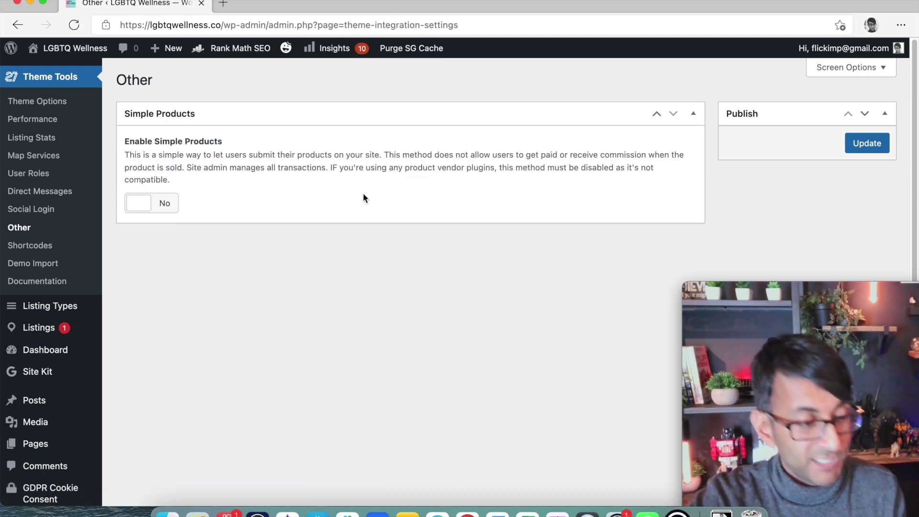
click(42, 245)
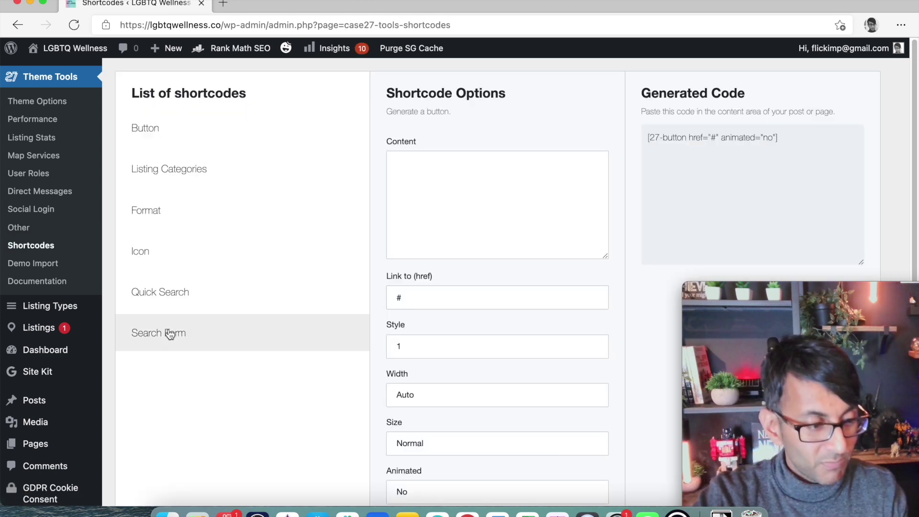
Look at the demos offered for import, and open the MyListing online documentation at its category list
click(50, 264)
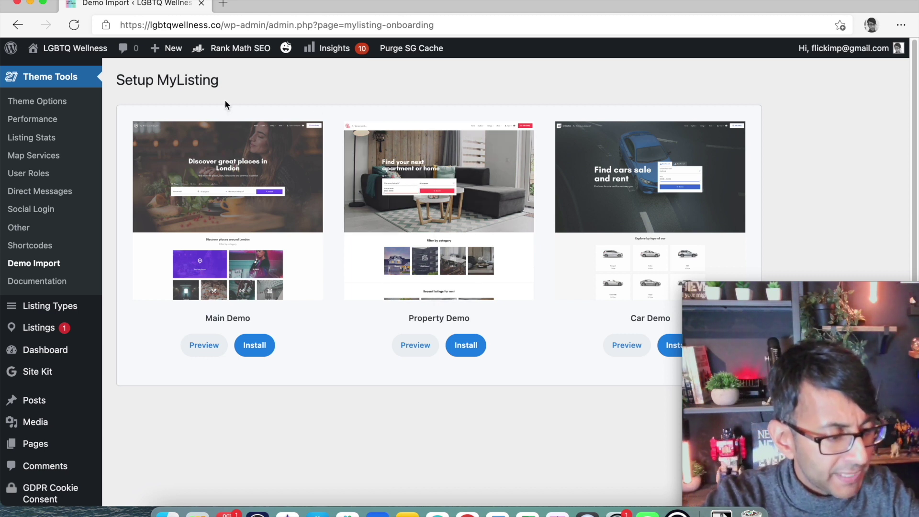
click(43, 282)
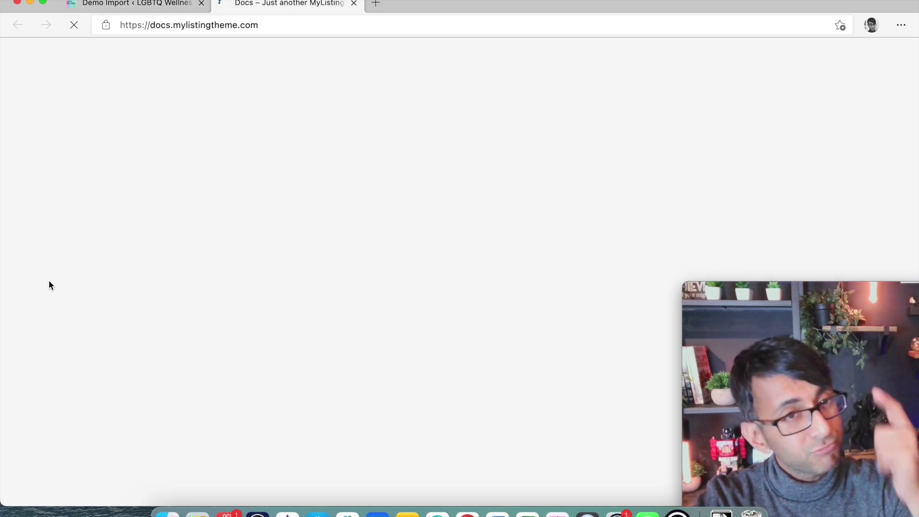
scroll(372, 285, down, 6)
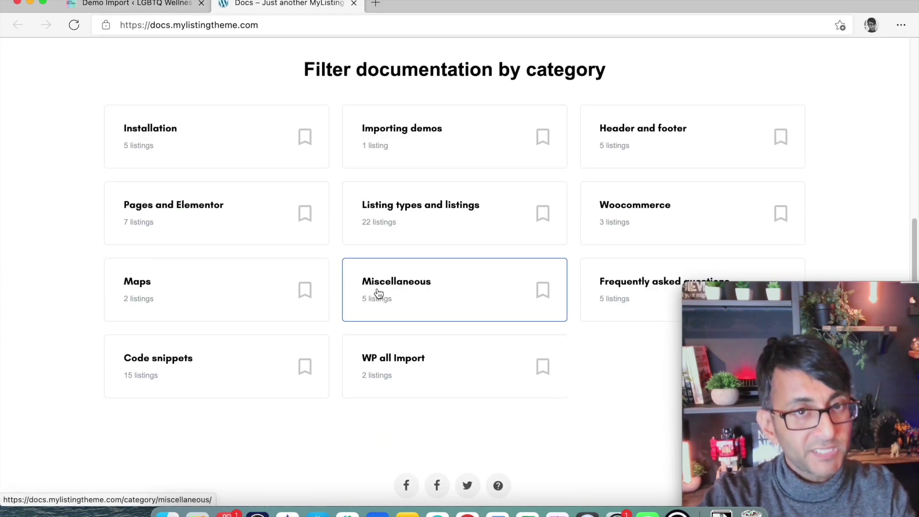
Look over the Listing types and listings category of the documentation, and return to the site's Demo Import page, closing the documentation
click(436, 226)
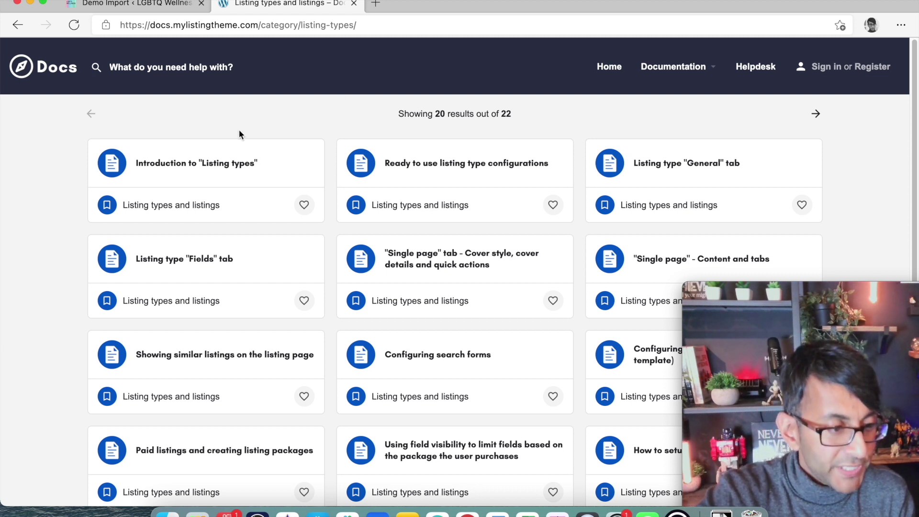
click(24, 25)
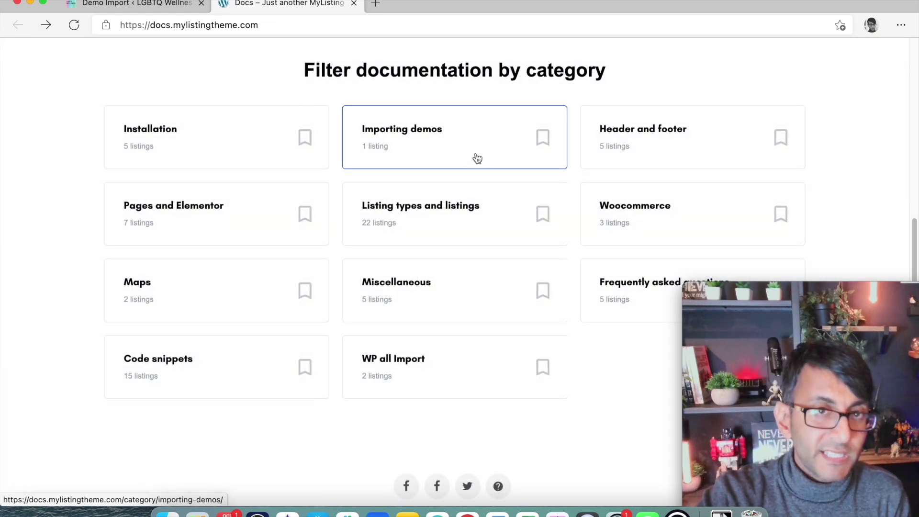
click(98, 6)
click(330, 4)
click(354, 3)
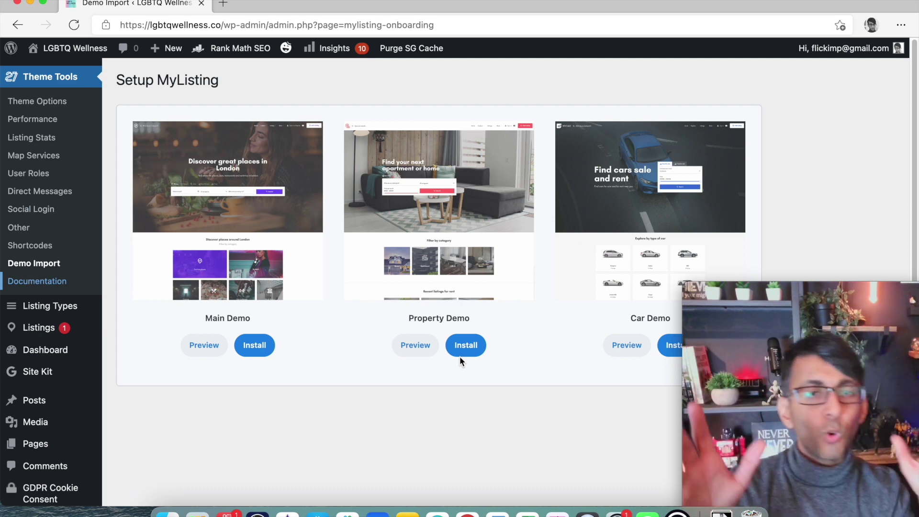
Open the Wellness Services listing type for editing from the list of listing types
drag(917, 287, 876, 282)
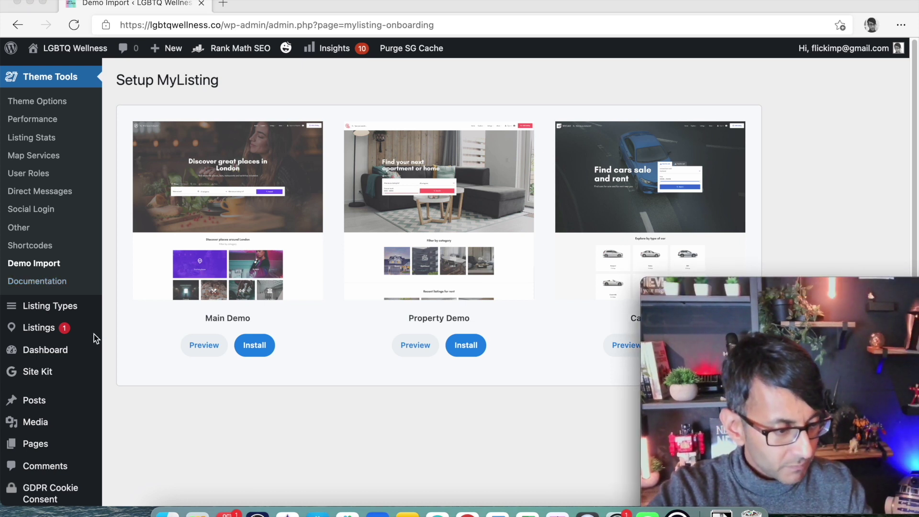
mouse_move(80, 312)
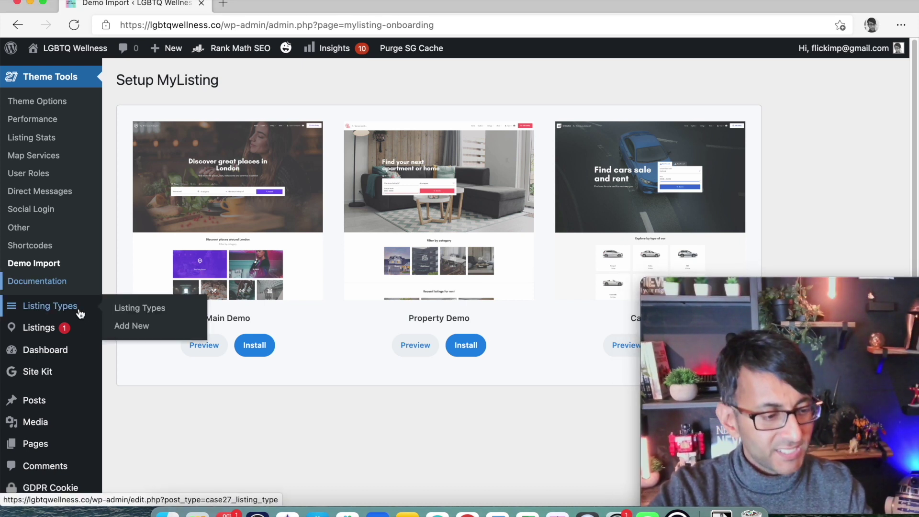
click(80, 313)
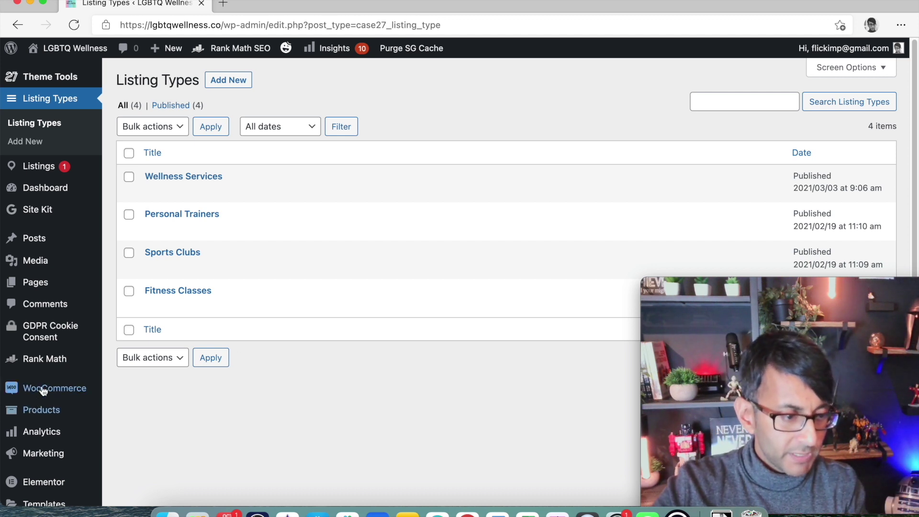
click(156, 194)
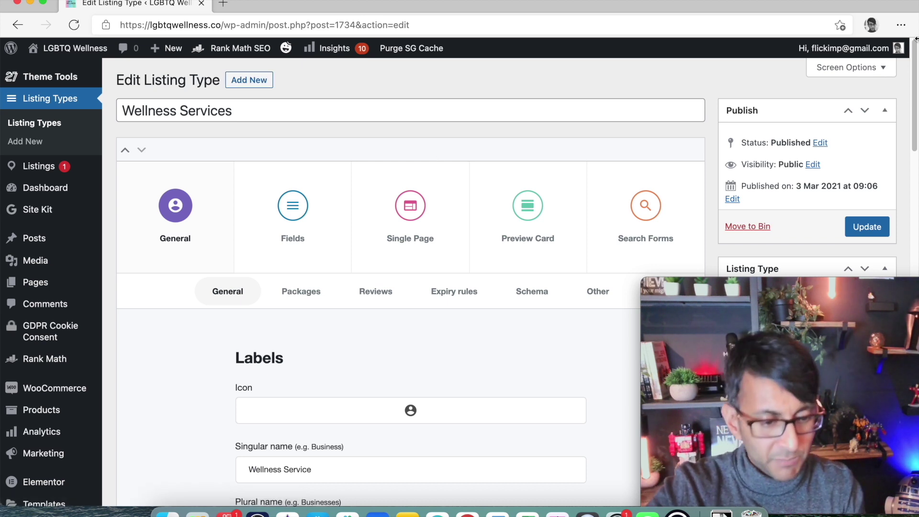
Examine the Wellness Services listing type's default logo, default cover image, and the options for exporting, importing and rolling back its configuration
drag(740, 324, 159, 129)
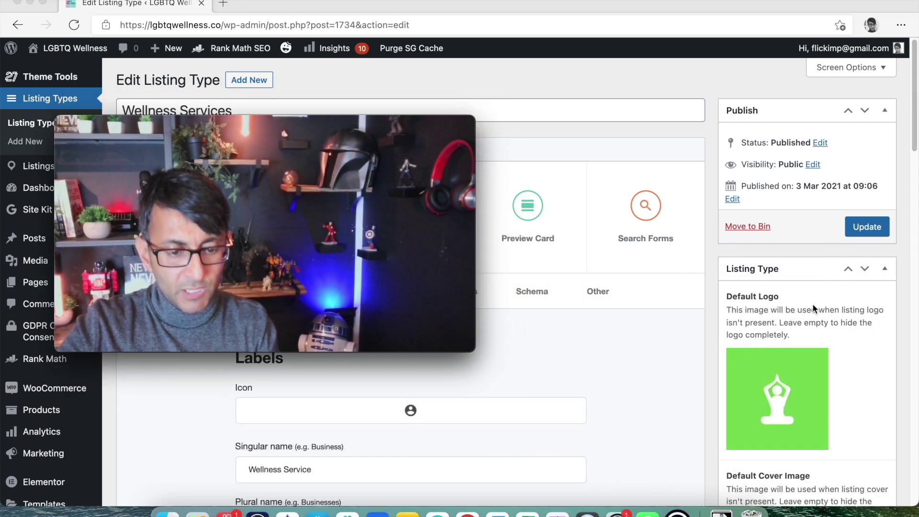
scroll(817, 303, down, 4)
scroll(819, 338, down, 10)
scroll(779, 194, up, 6)
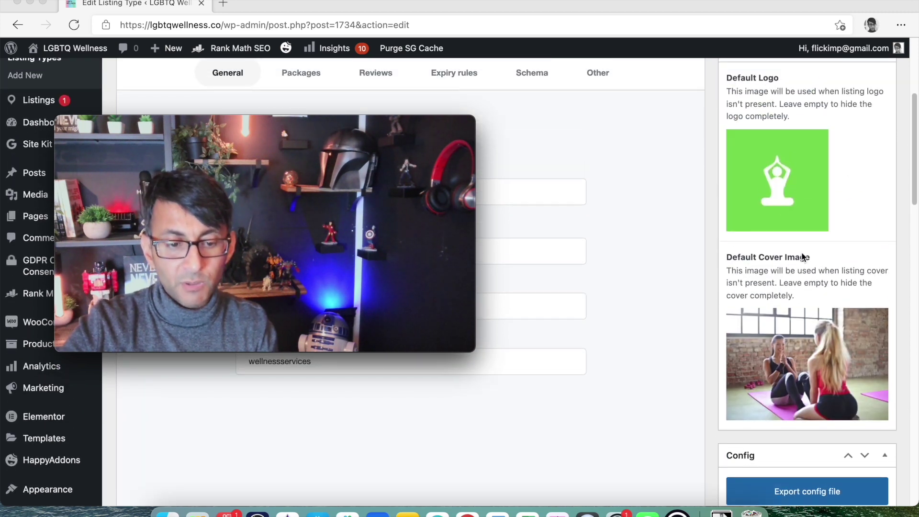
scroll(852, 372, down, 1)
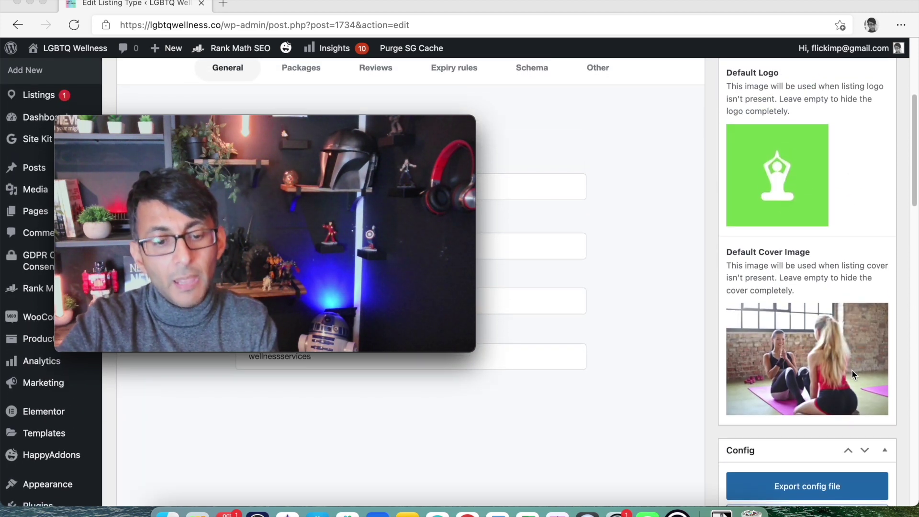
scroll(853, 371, down, 3)
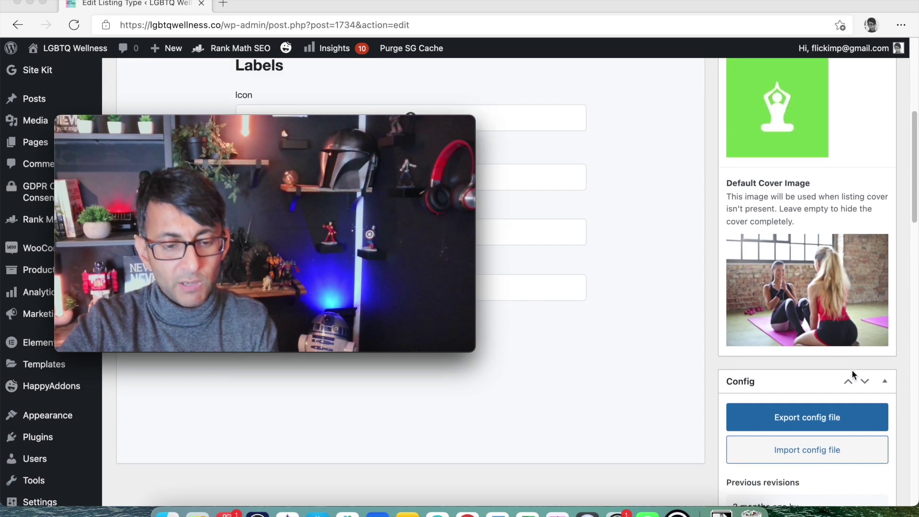
scroll(853, 368, down, 6)
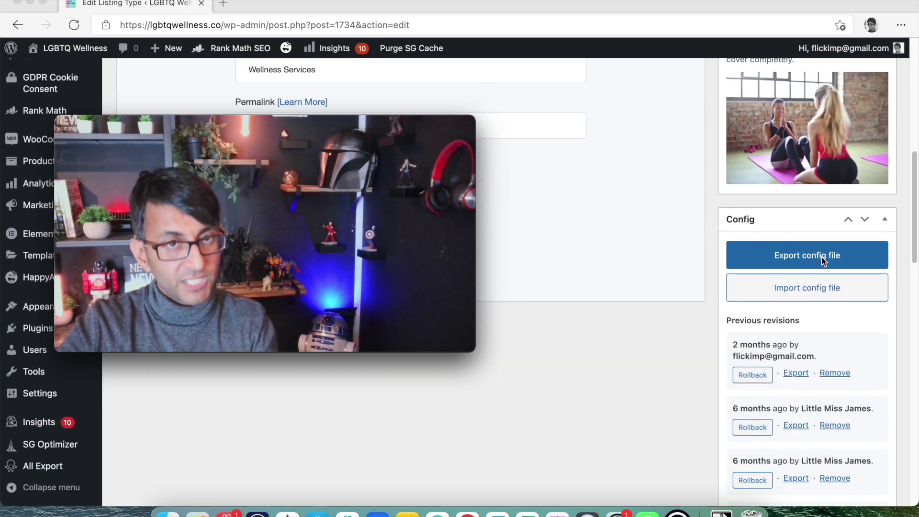
drag(271, 144, 897, 281)
Review the icon, singular name, plural name and permalink labels in the general settings of the Wellness Services listing type
scroll(859, 234, up, 5)
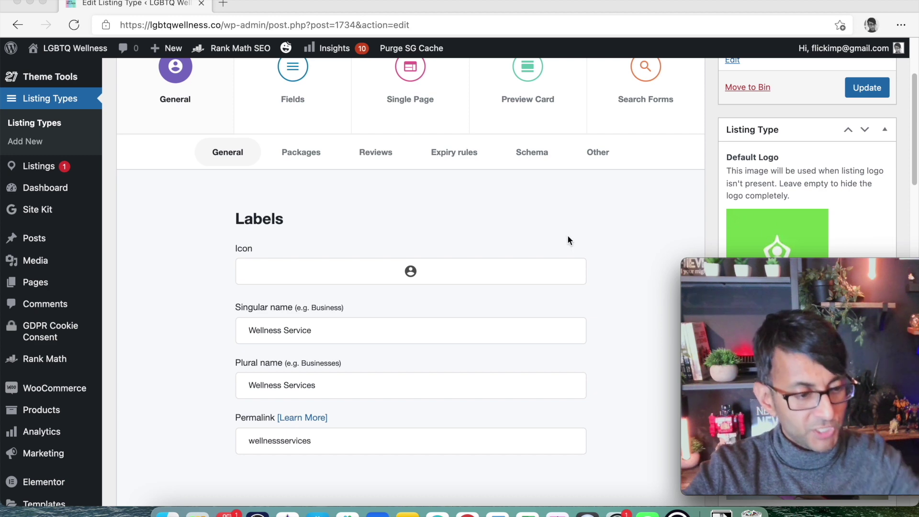
scroll(569, 241, up, 1)
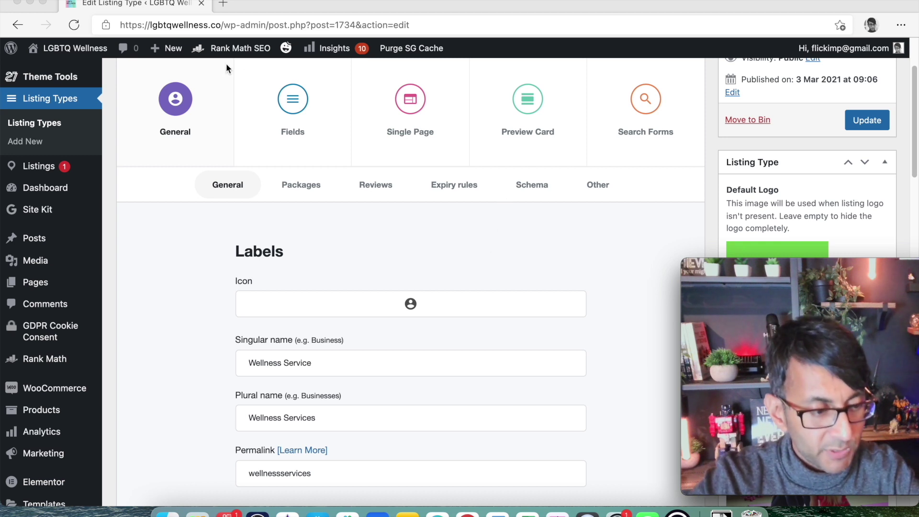
scroll(445, 311, down, 1)
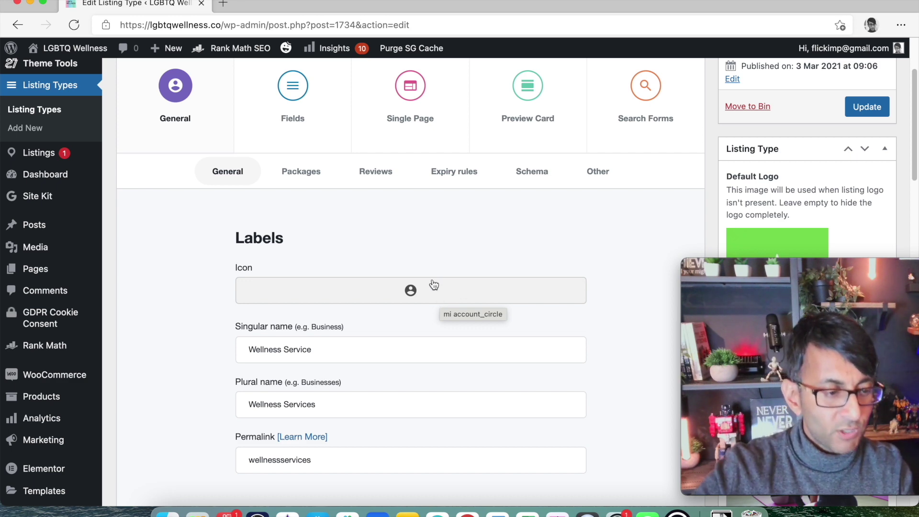
scroll(433, 288, up, 3)
scroll(426, 290, down, 5)
mouse_move(752, 229)
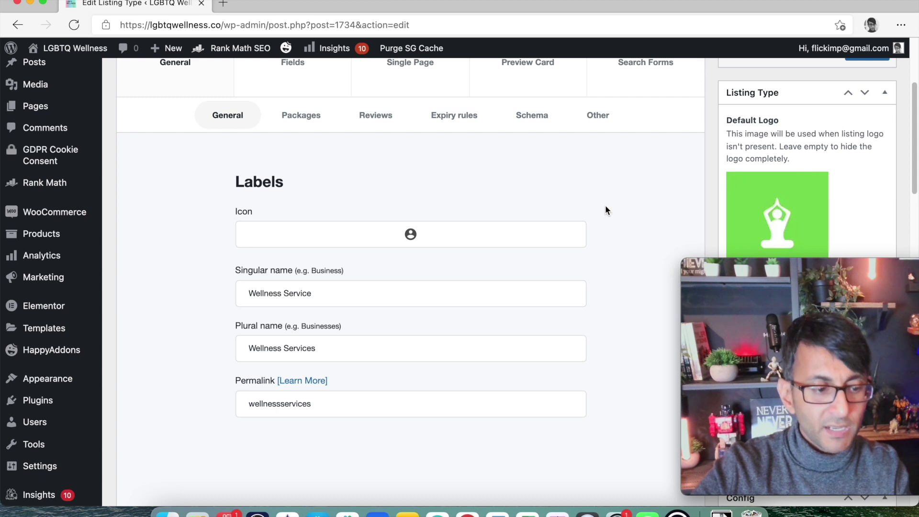
Open the icon picker for the listing type and browse the font awesome pack, then the material icons pack
click(442, 239)
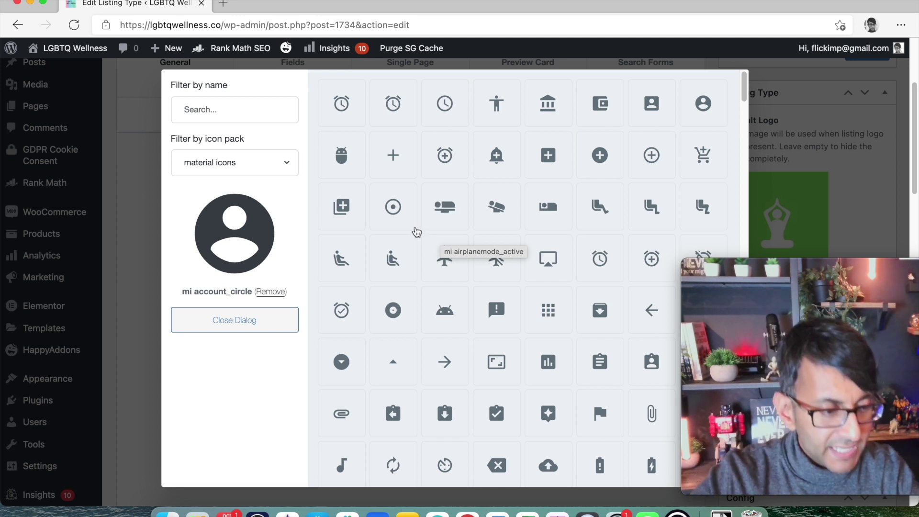
click(266, 170)
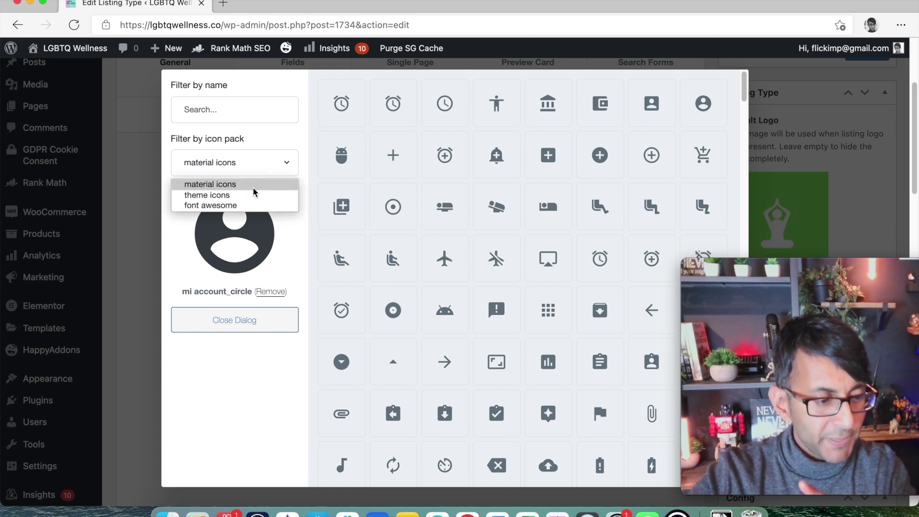
click(252, 206)
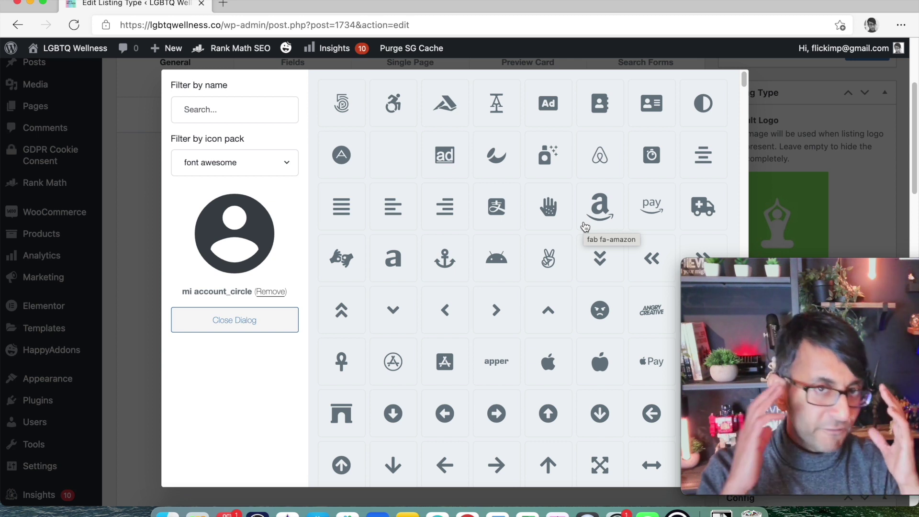
click(230, 158)
click(238, 187)
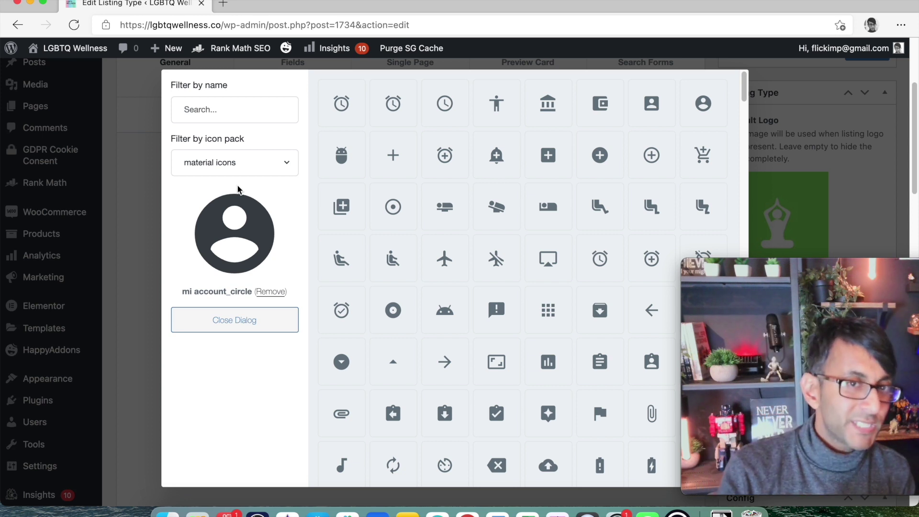
Search the material icons for "man" and "run", and close the icon picker without choosing a new icon
click(257, 113)
text(man)
key(BackSpace)
key(BackSpace)
key(BackSpace)
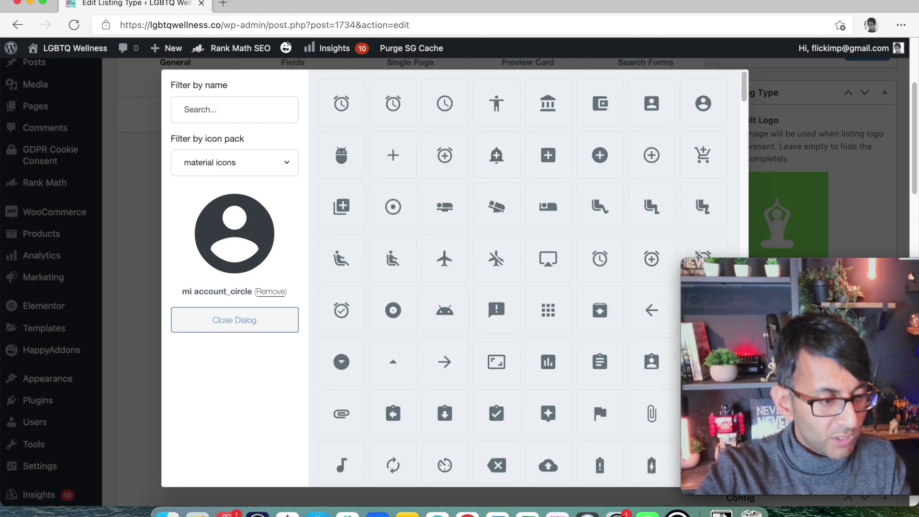
text(run)
key(BackSpace)
key(BackSpace)
key(BackSpace)
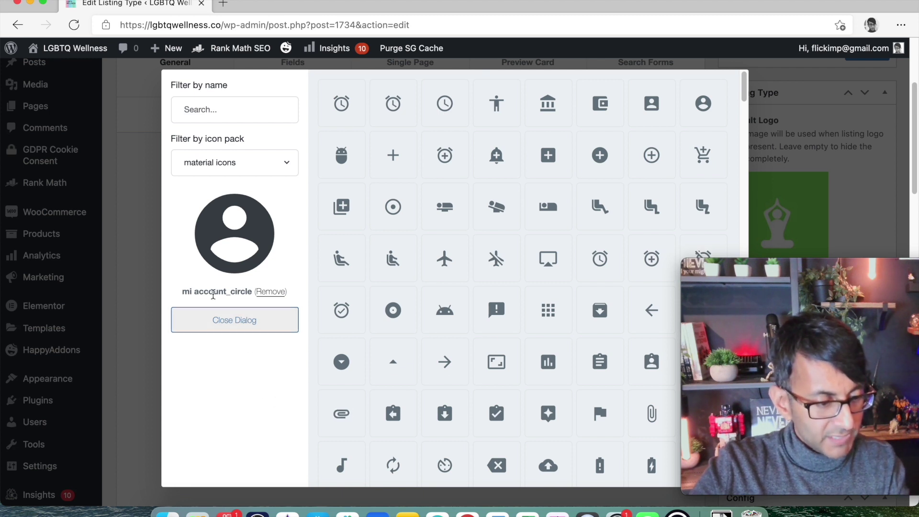
click(148, 178)
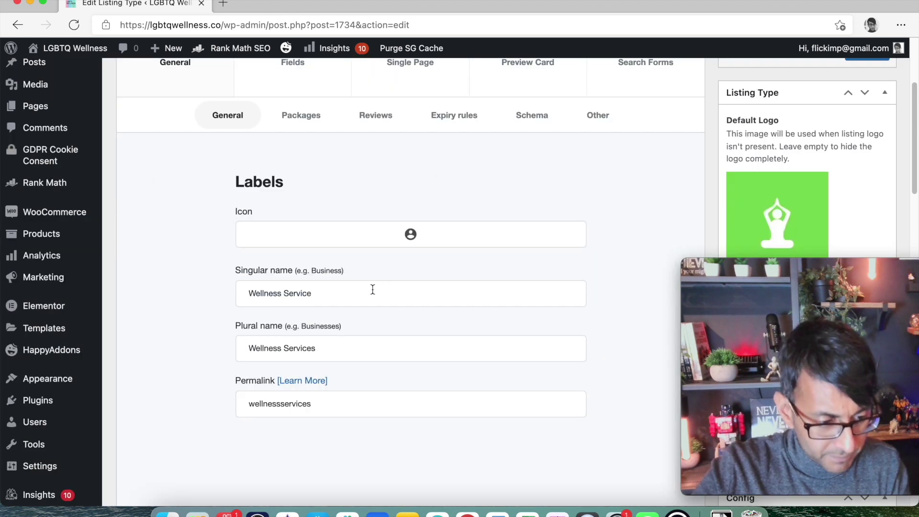
Test edits to the plural name and permalink labels, setting the plural name to Wellness Servicest and the permalink back to wellnessservices
scroll(373, 290, up, 5)
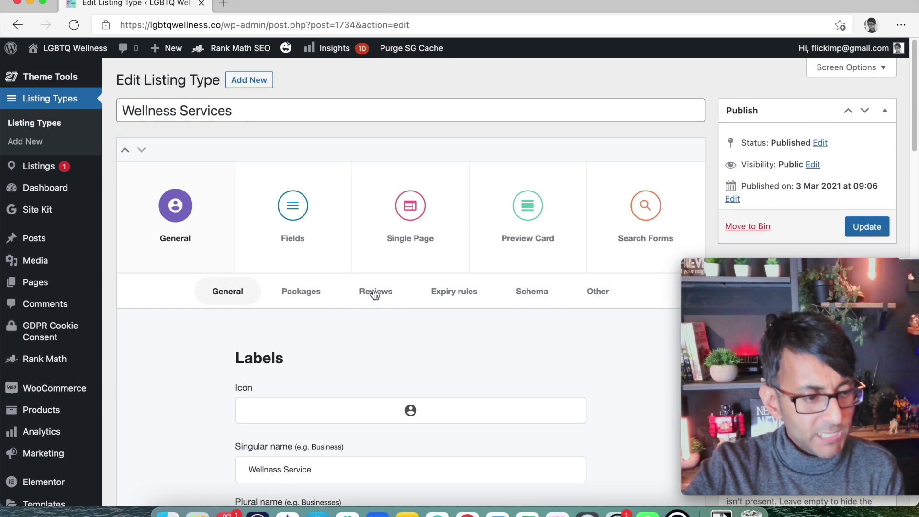
scroll(375, 294, down, 4)
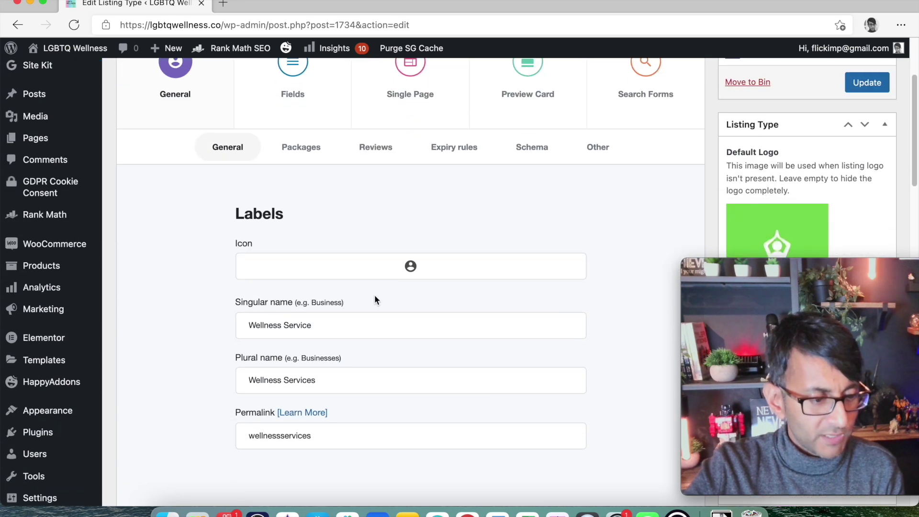
click(343, 383)
text(sss)
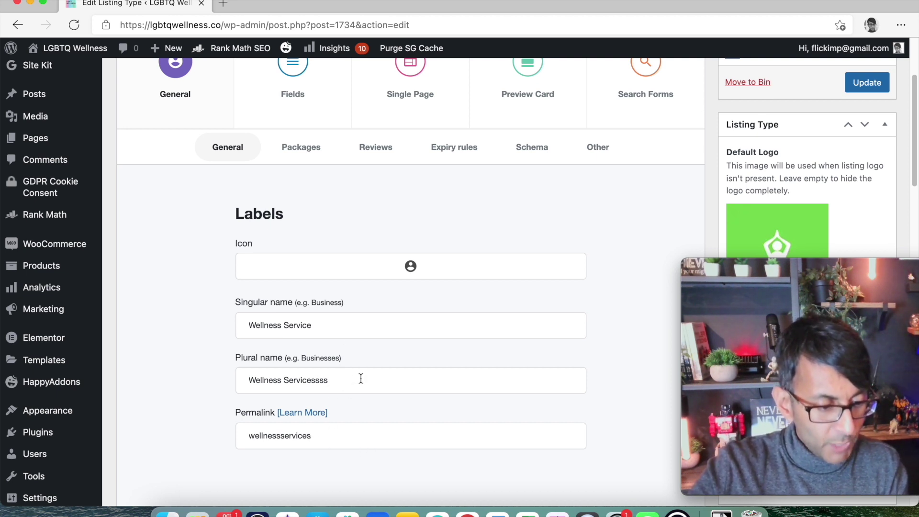
key(BackSpace)
key(BackSpace)
key(BackSpace)
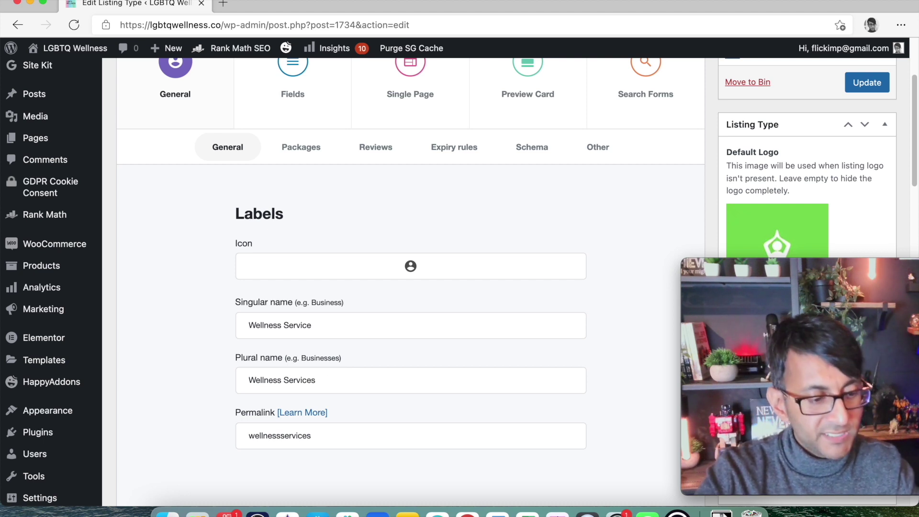
text(tt)
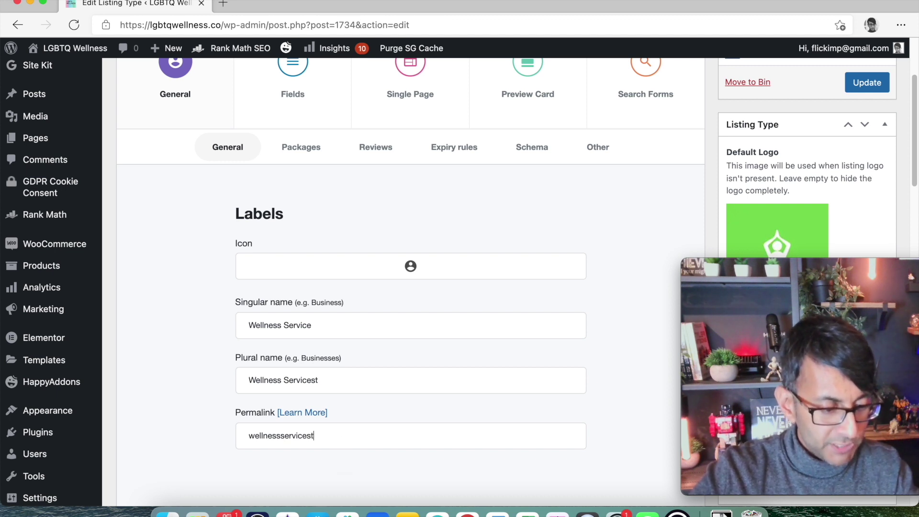
key(BackSpace)
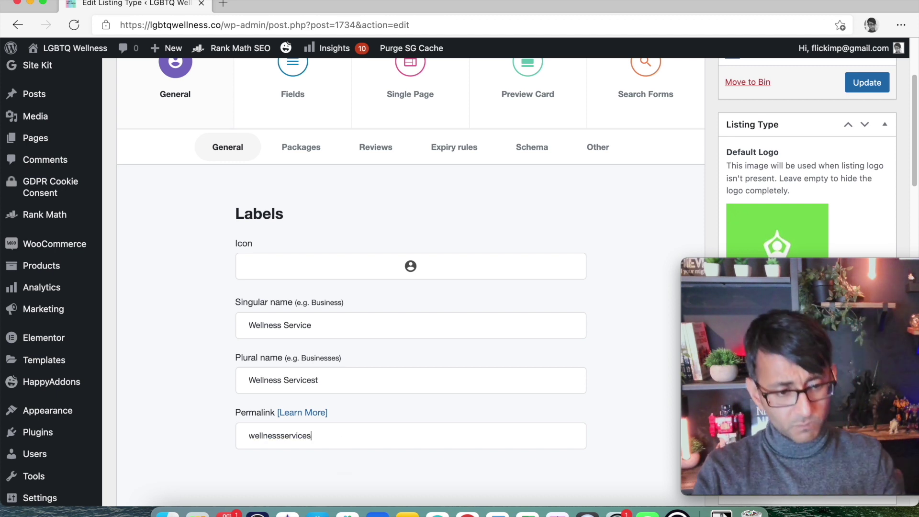
Open the listing type's package settings, enable paid listing packages to look at the available packages, and disable them again
scroll(316, 421, up, 3)
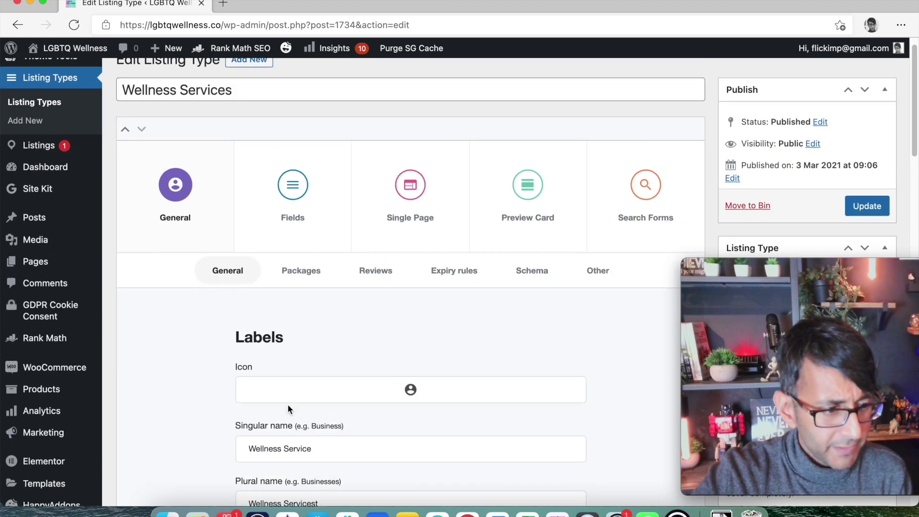
click(307, 273)
scroll(467, 320, down, 1)
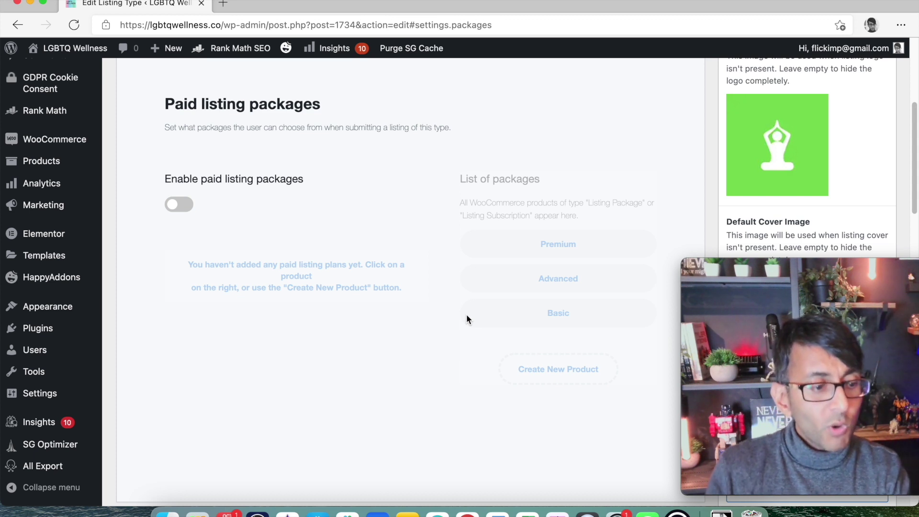
click(179, 205)
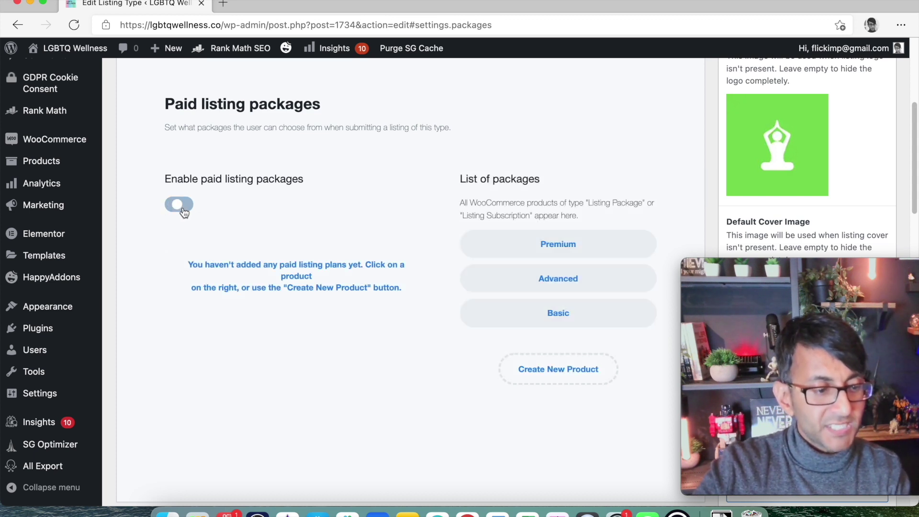
scroll(368, 275, up, 2)
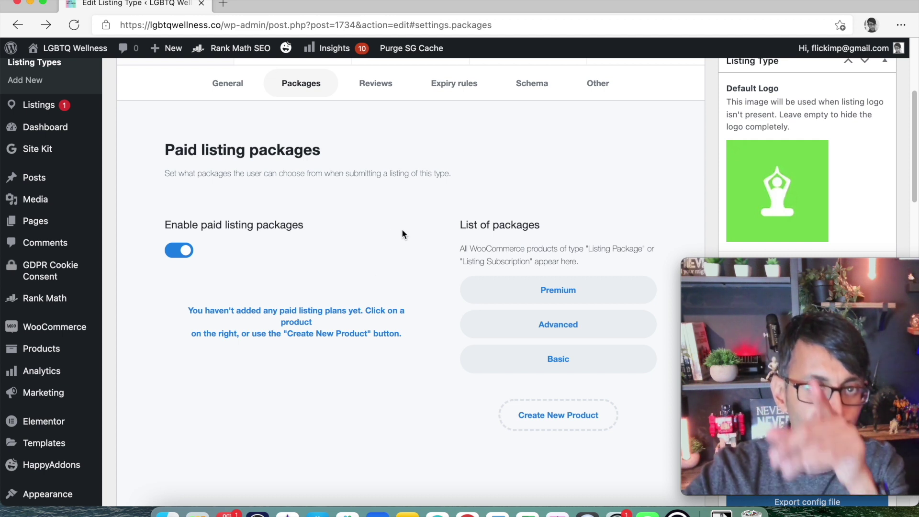
mouse_move(67, 331)
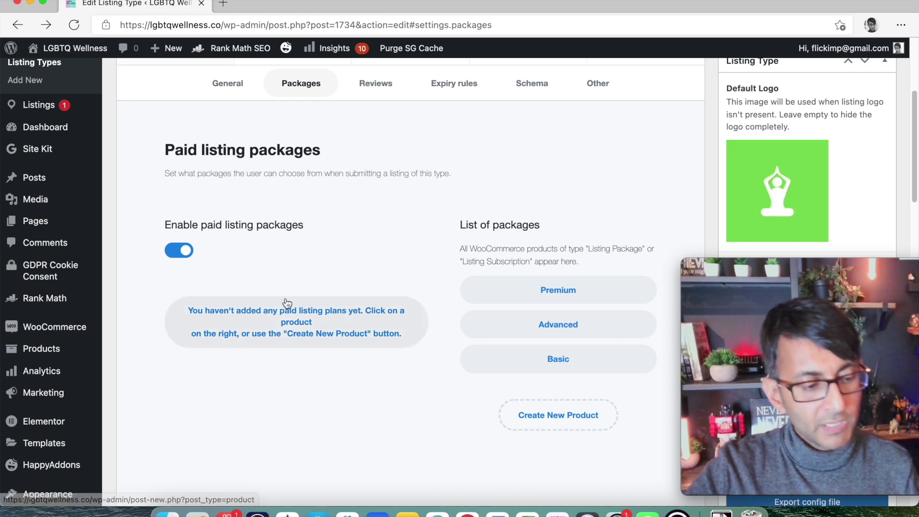
click(177, 255)
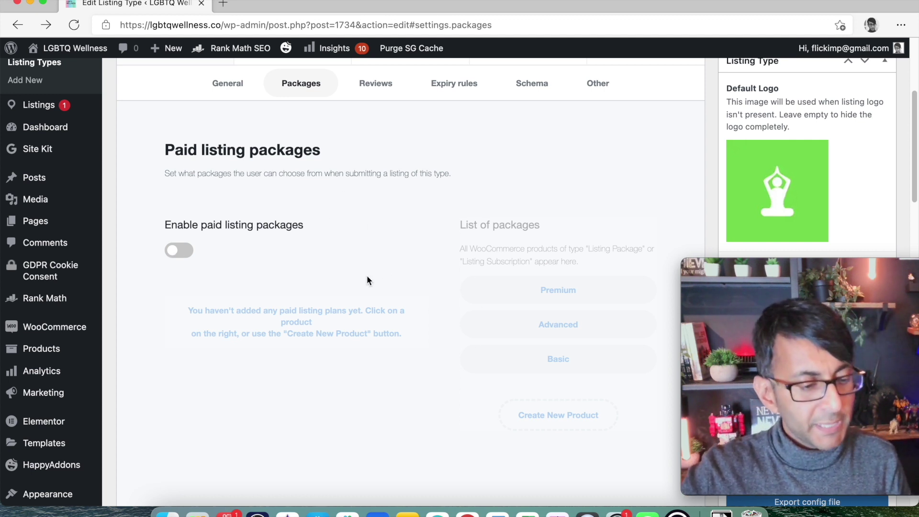
Look through the listing type's review settings, including rating categories and stars mode, and check its expiry rules and package settings
scroll(343, 292, up, 3)
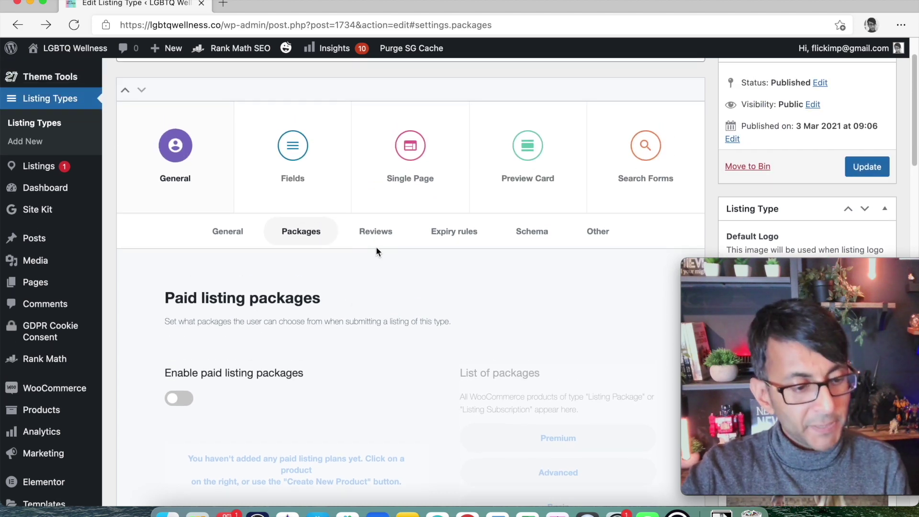
click(377, 240)
scroll(354, 365, down, 5)
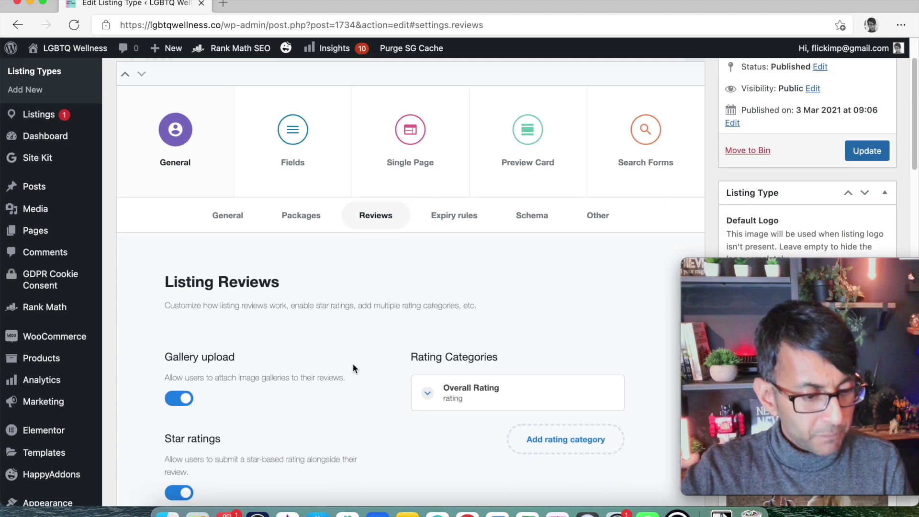
scroll(353, 367, down, 3)
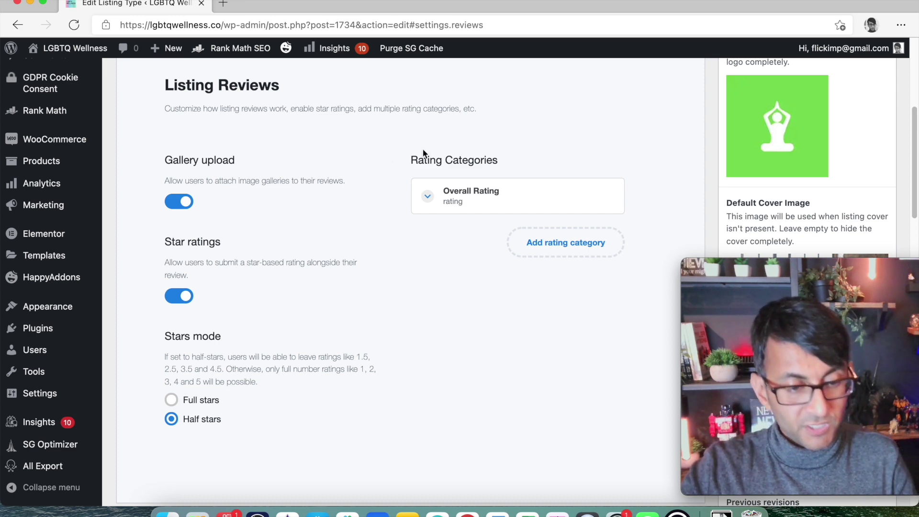
scroll(464, 251, up, 5)
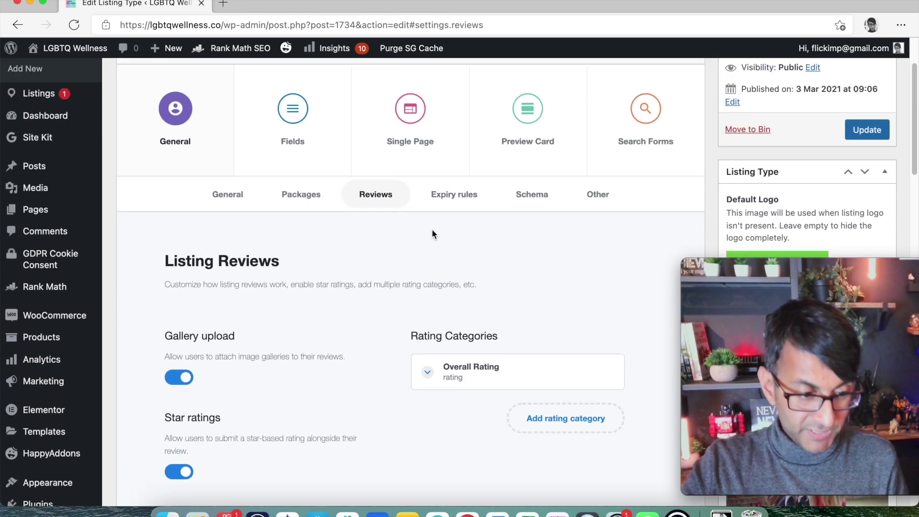
click(458, 201)
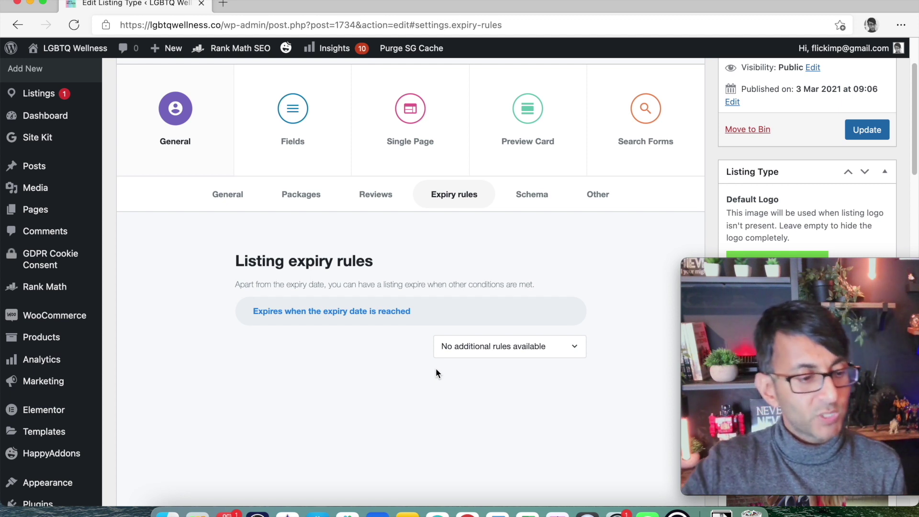
click(302, 195)
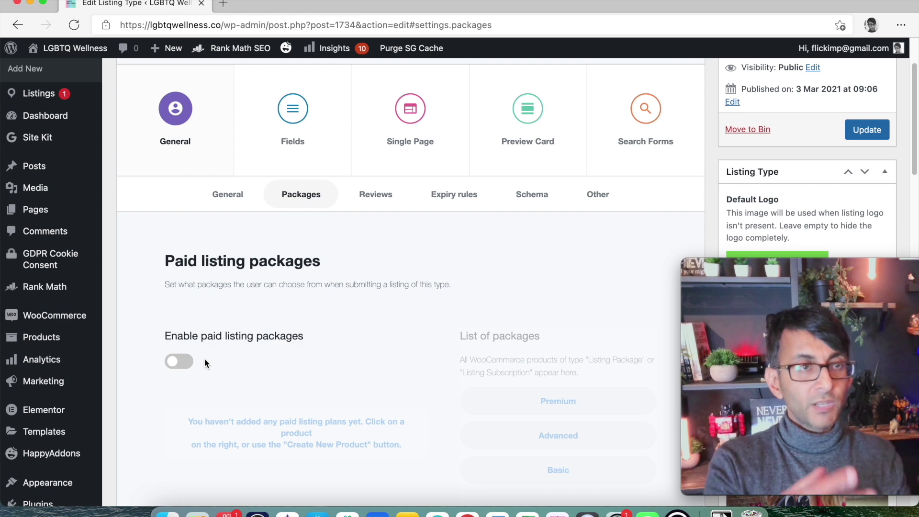
View the listing type's schema markup structure and the global listing type option among the other settings
click(532, 194)
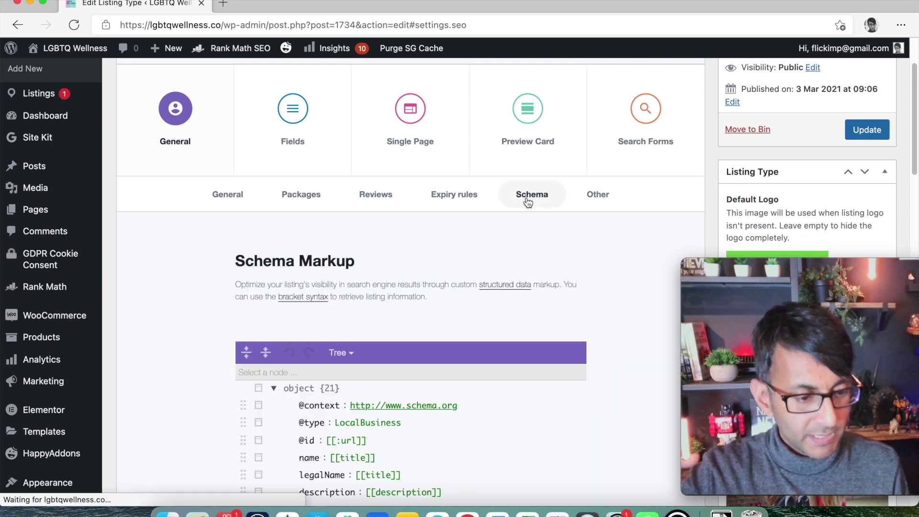
scroll(535, 341, down, 2)
scroll(510, 330, down, 6)
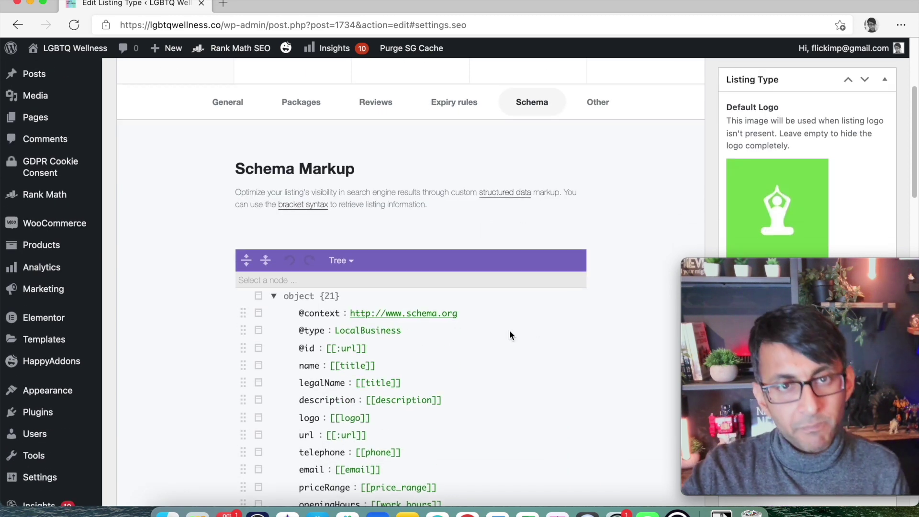
scroll(510, 330, up, 5)
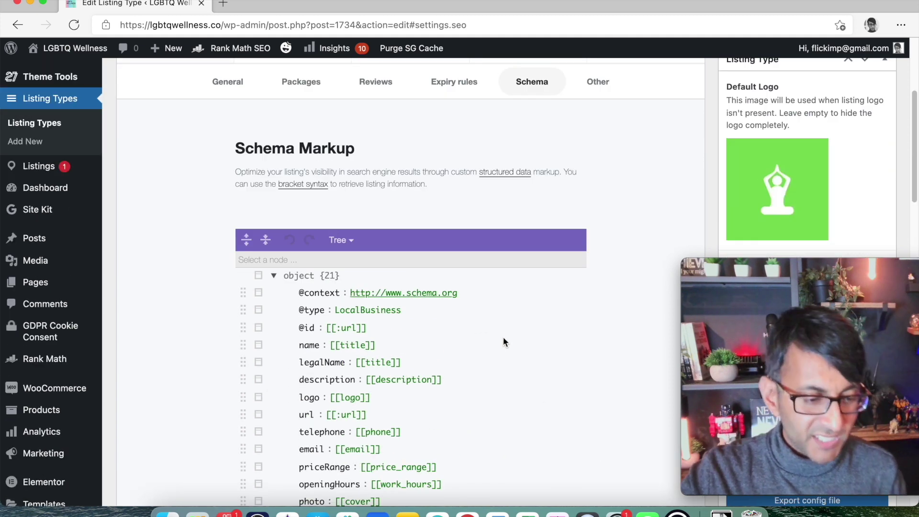
scroll(519, 306, up, 5)
click(591, 301)
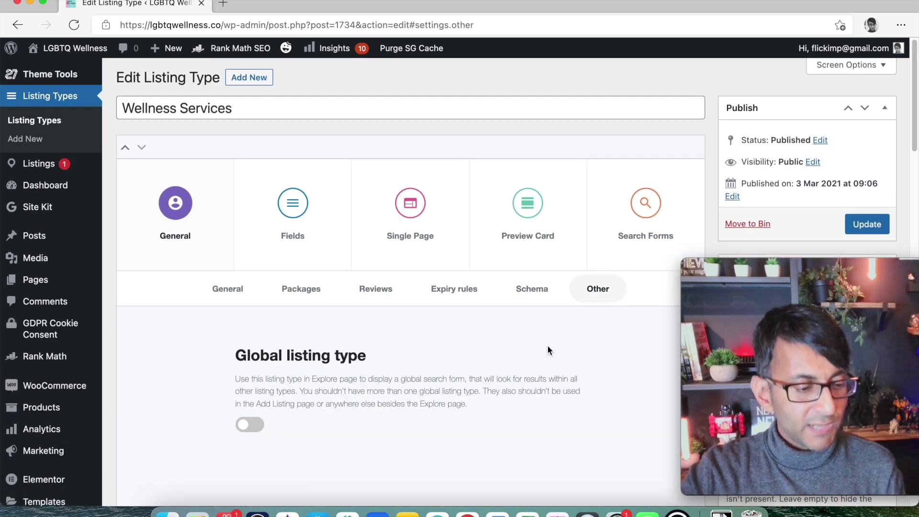
scroll(548, 346, down, 4)
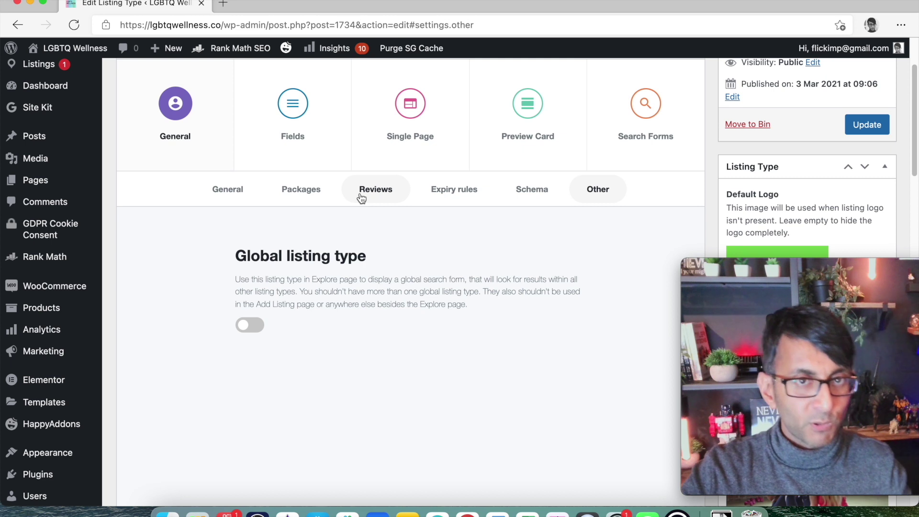
Revisit the listing type's general, packages, reviews and expiry rules settings for a recap
click(243, 197)
click(317, 197)
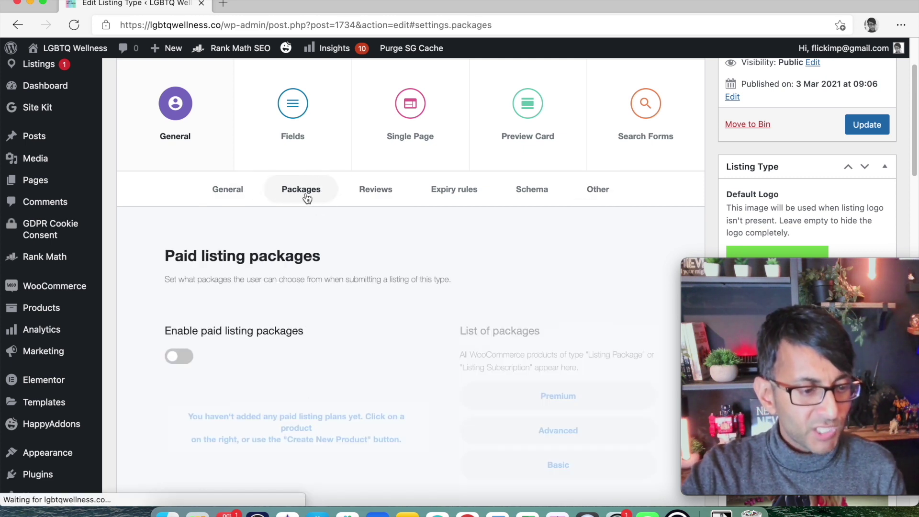
click(237, 199)
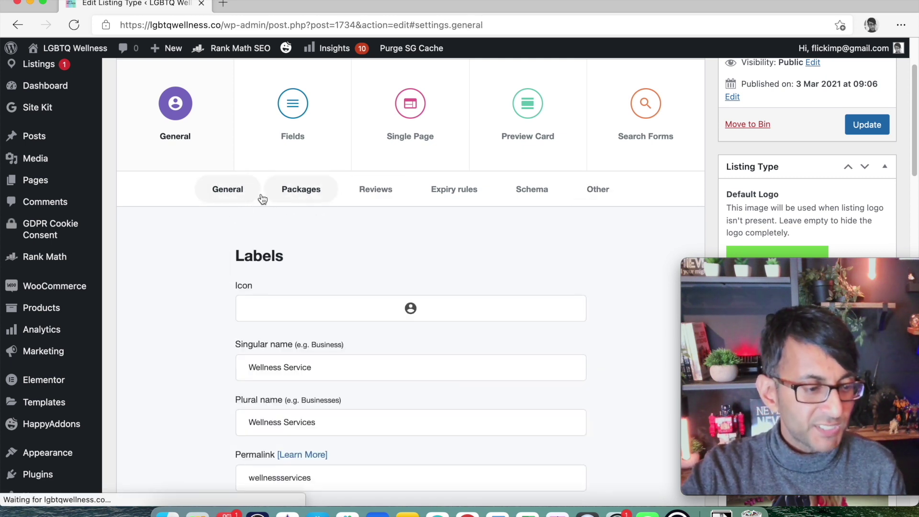
click(393, 201)
click(305, 200)
click(227, 191)
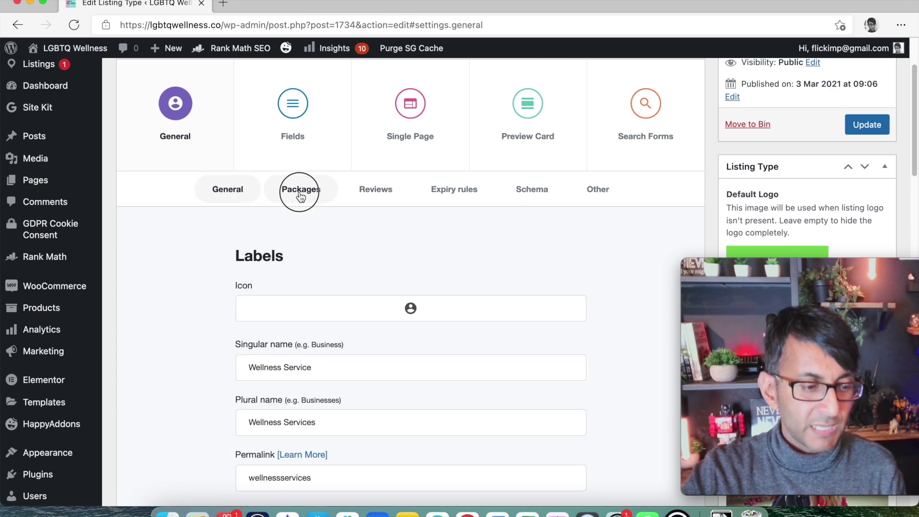
click(368, 196)
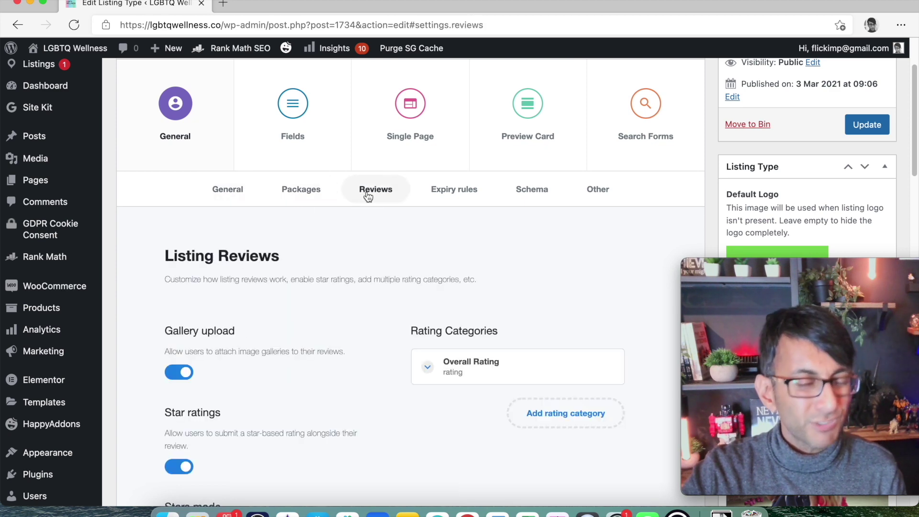
click(474, 193)
click(256, 194)
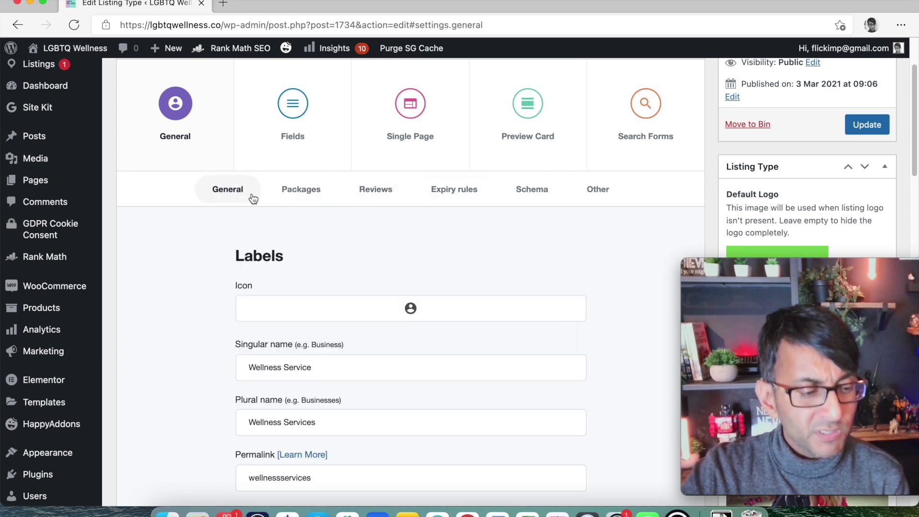
click(328, 196)
click(363, 199)
click(225, 191)
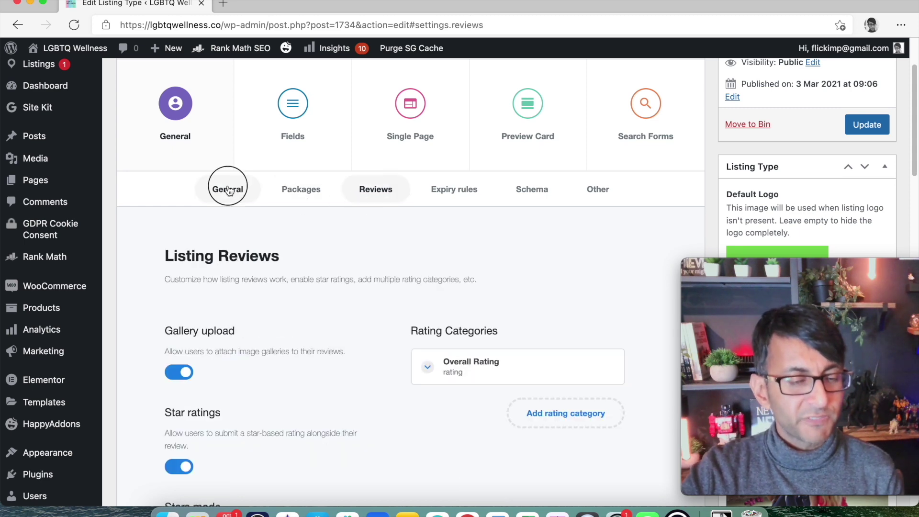
Open the listing type's field configuration and examine the used fields alongside the available preset fields
scroll(313, 201, up, 3)
click(311, 206)
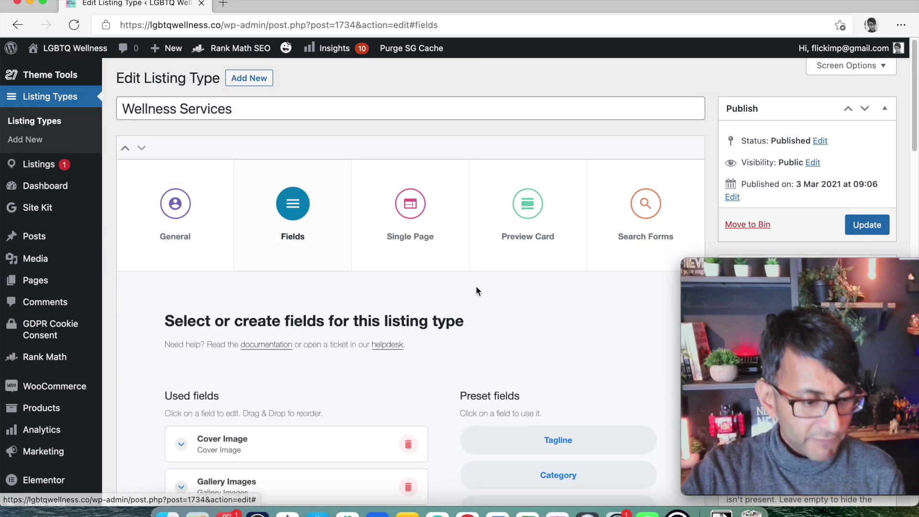
scroll(489, 290, down, 8)
scroll(490, 287, up, 6)
scroll(490, 290, up, 2)
scroll(493, 287, down, 4)
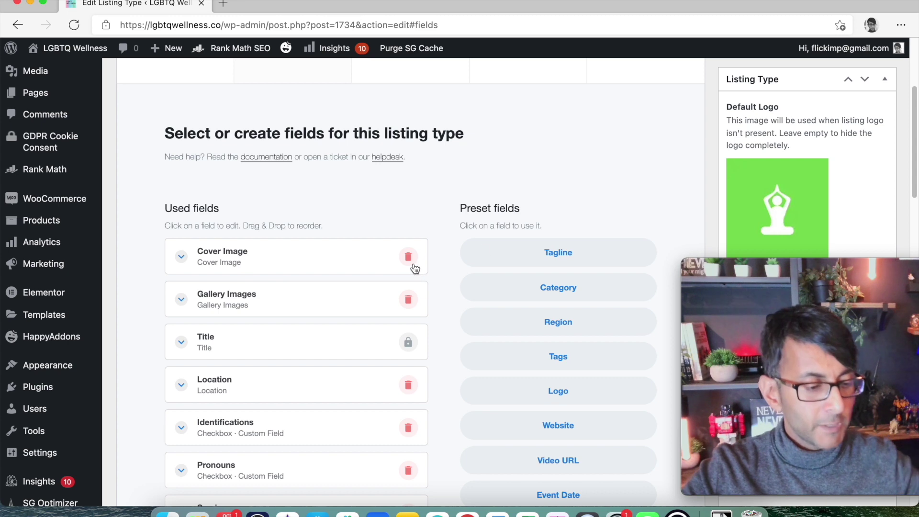
scroll(331, 327, down, 3)
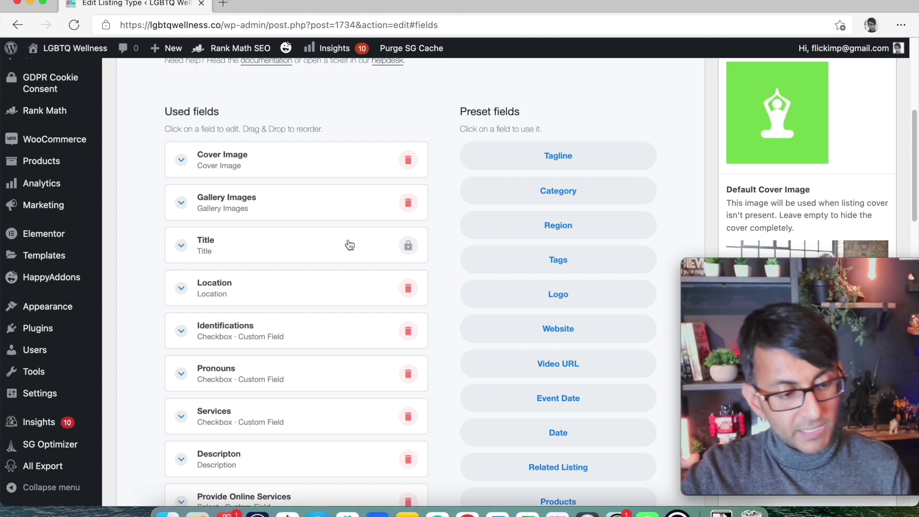
scroll(329, 286, down, 1)
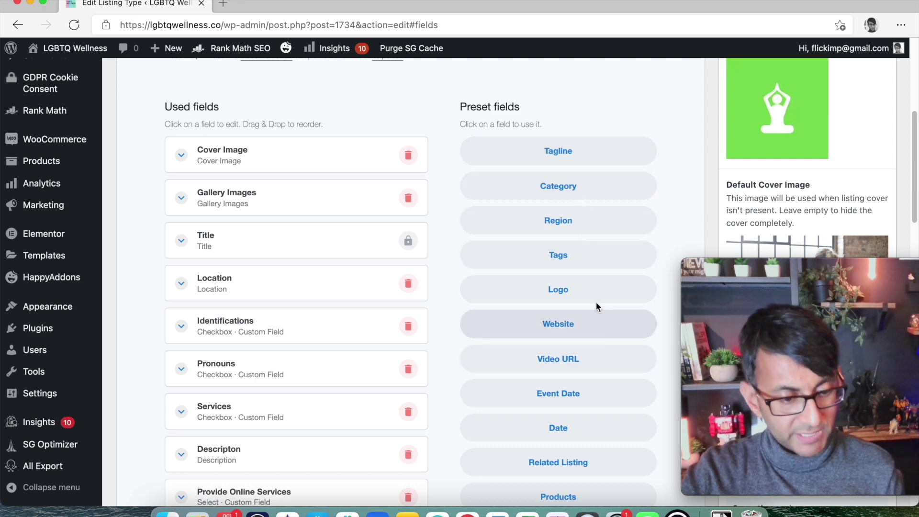
Browse the remaining preset fields and the custom field types, and review the rest of the used fields list
scroll(593, 362, down, 4)
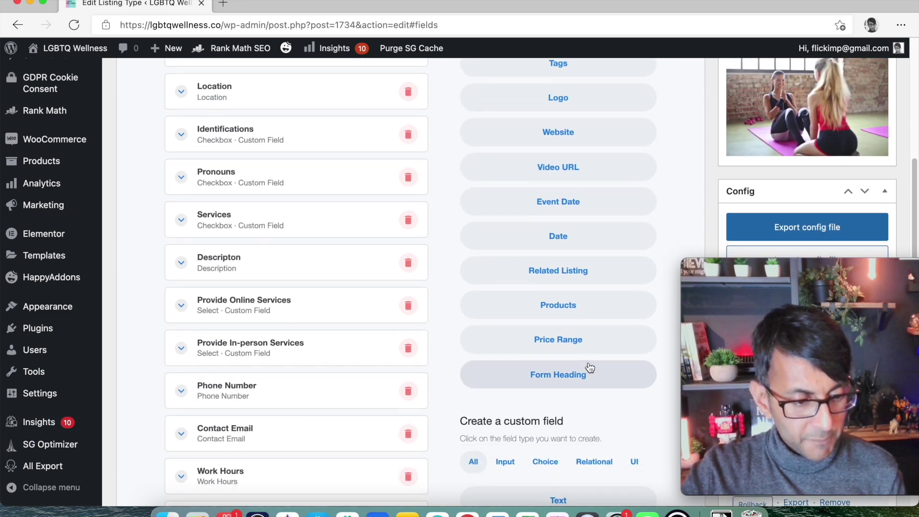
scroll(590, 318, down, 10)
scroll(589, 318, up, 1)
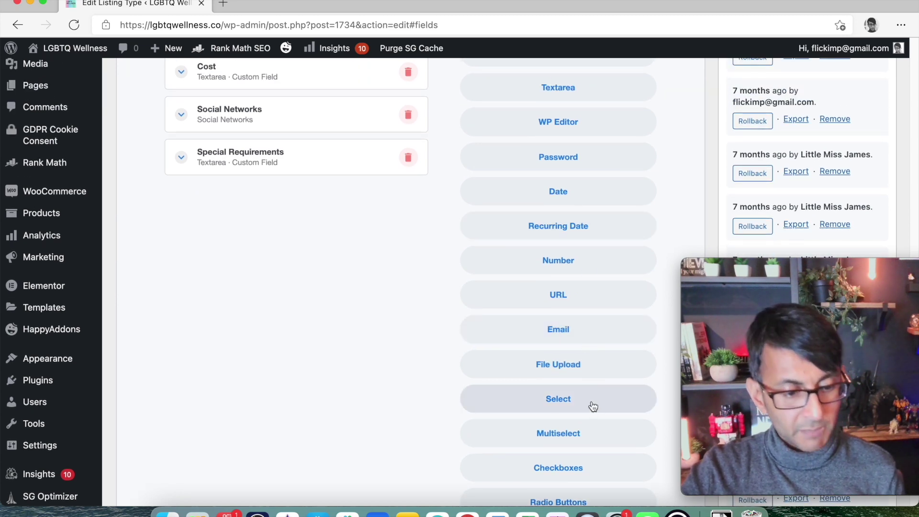
scroll(456, 361, up, 8)
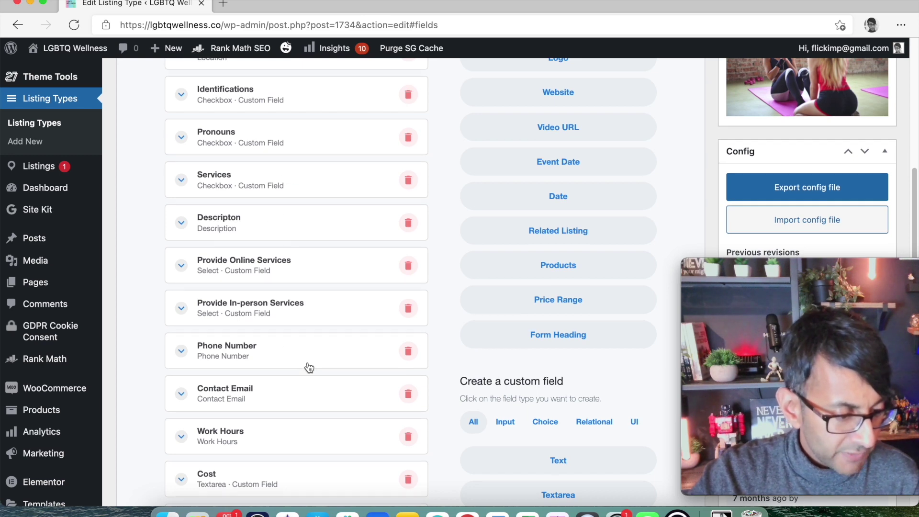
scroll(308, 368, down, 2)
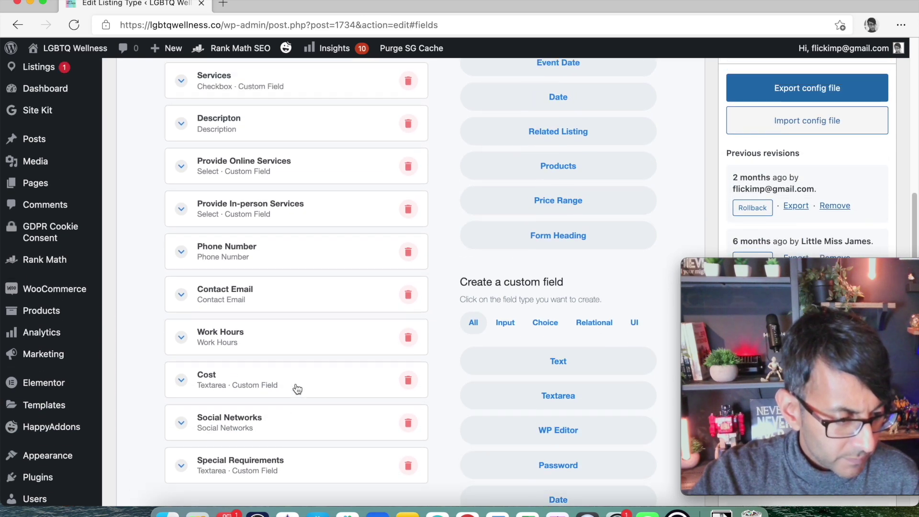
scroll(297, 389, up, 4)
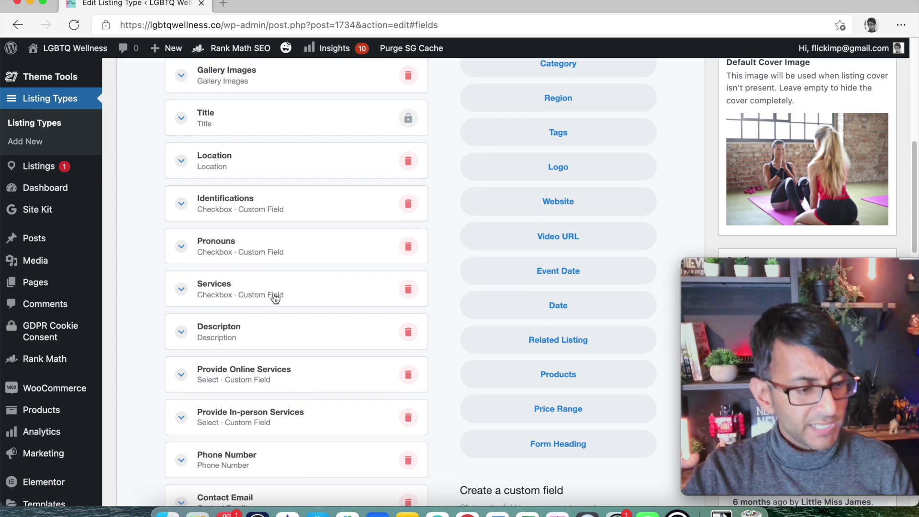
Expand the Services checkbox field and review its label, key, visibility switches and full list of service options
click(181, 288)
scroll(322, 329, down, 2)
scroll(321, 329, down, 2)
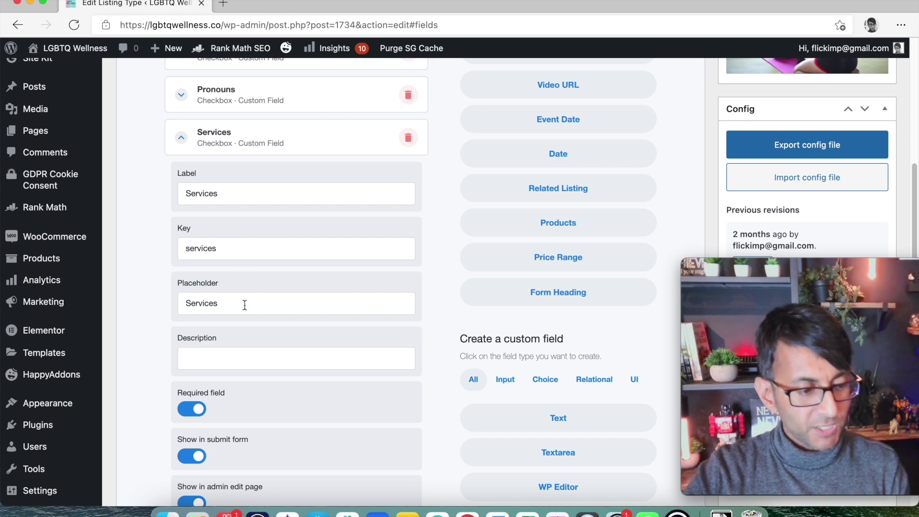
scroll(349, 358, down, 5)
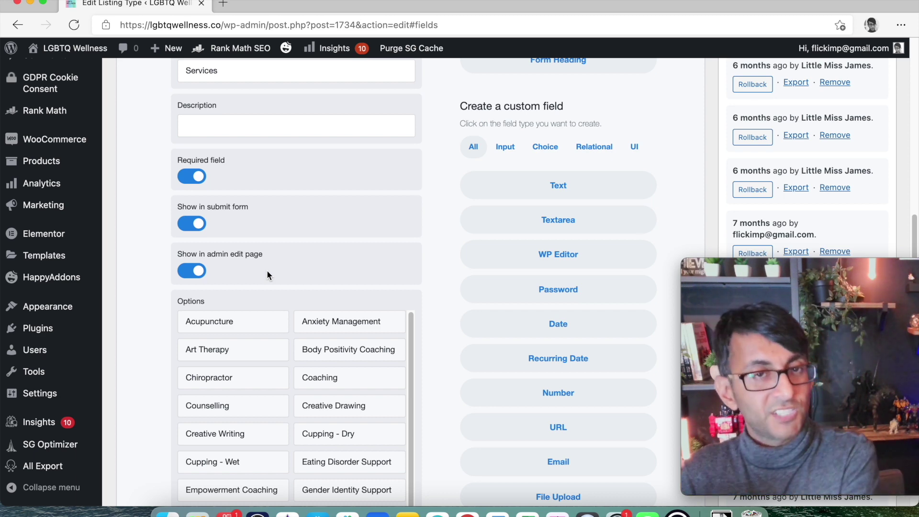
scroll(339, 263, down, 4)
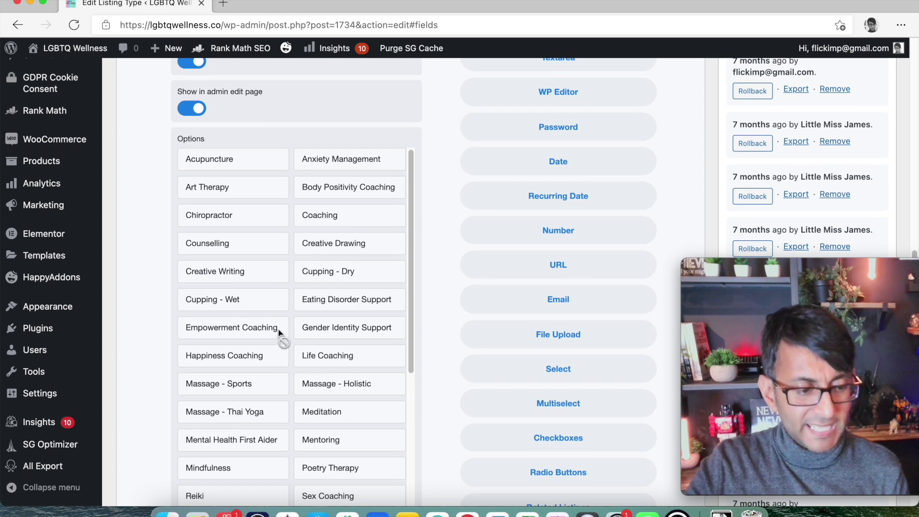
scroll(280, 333, down, 1)
scroll(353, 363, down, 10)
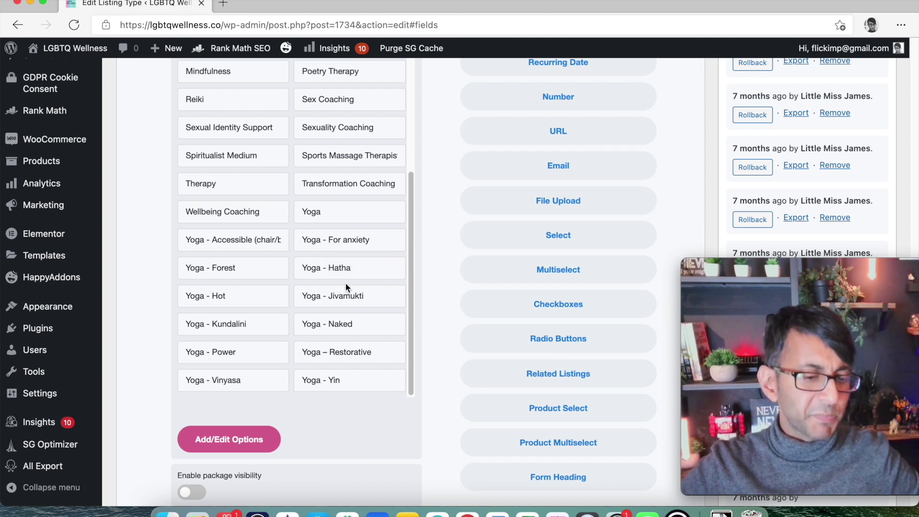
scroll(335, 321, down, 3)
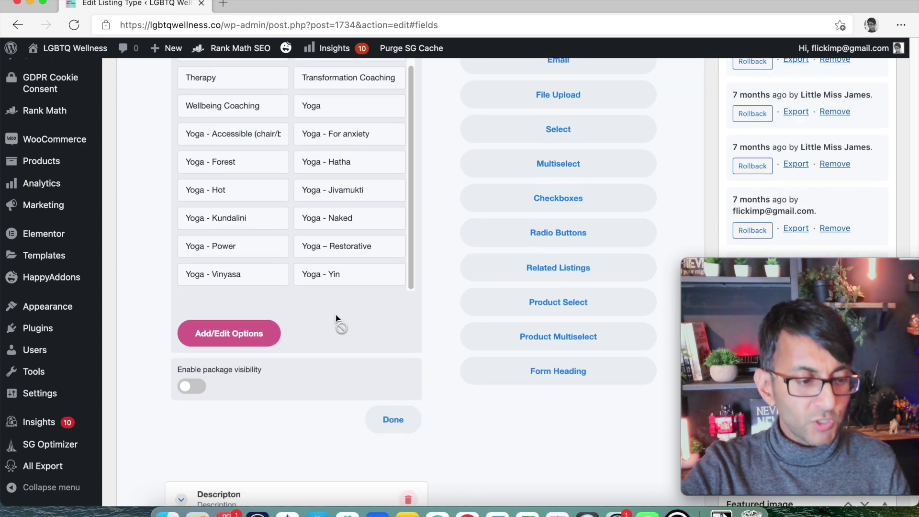
Open the Services options for editing and add "Art Attack" on a new line below Art Therapy
click(266, 335)
scroll(321, 350, down, 4)
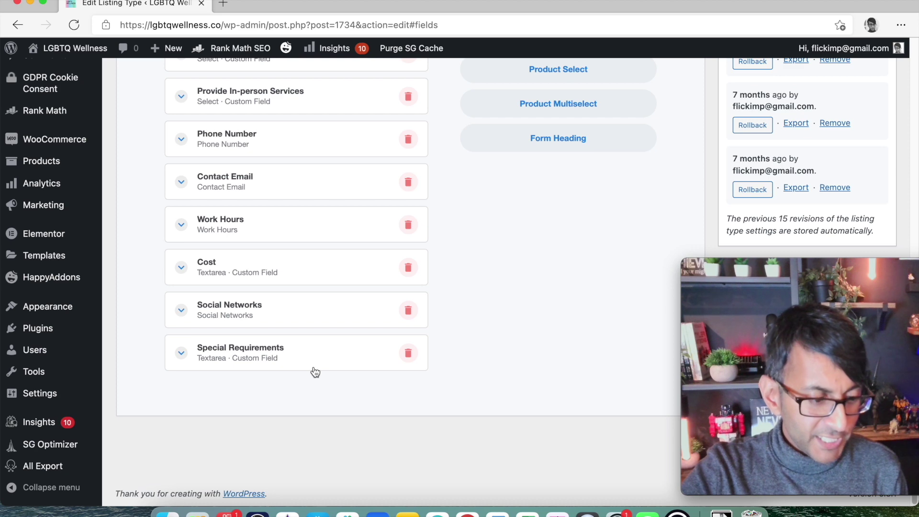
scroll(314, 367, up, 12)
scroll(315, 367, down, 2)
click(325, 334)
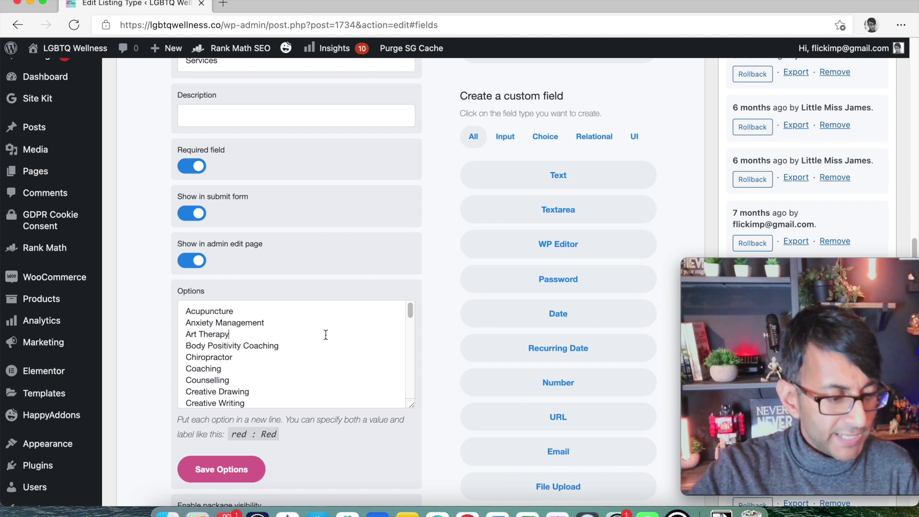
key(Return)
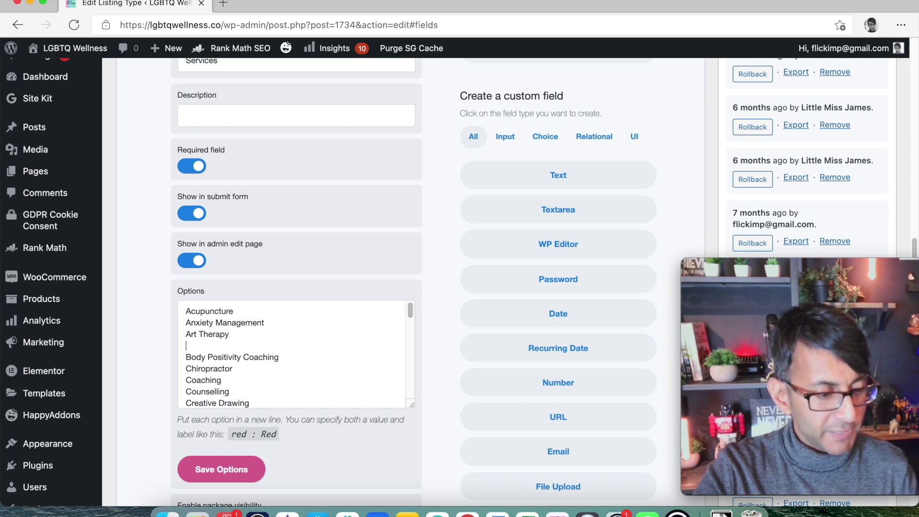
text(Art Attack)
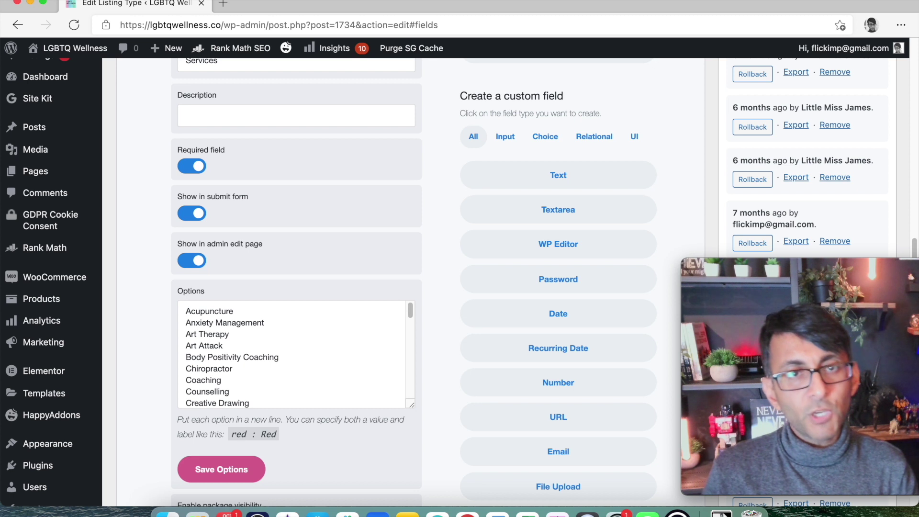
Remove the "Art Attack" line from the Services field's options list
key(BackSpace)
key(BackSpace)
key(BackSpace)
key(BackSpace)
key(BackSpace)
key(BackSpace)
key(BackSpace)
key(BackSpace)
key(BackSpace)
key(BackSpace)
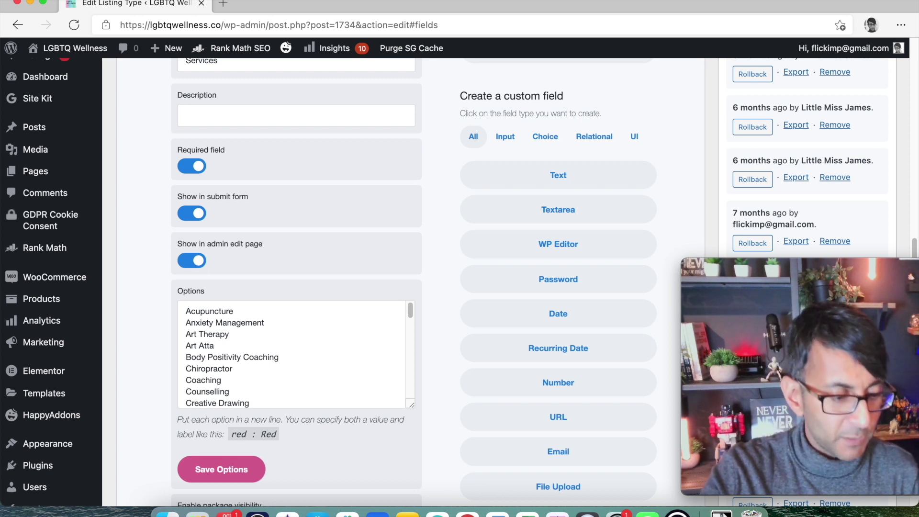
key(BackSpace)
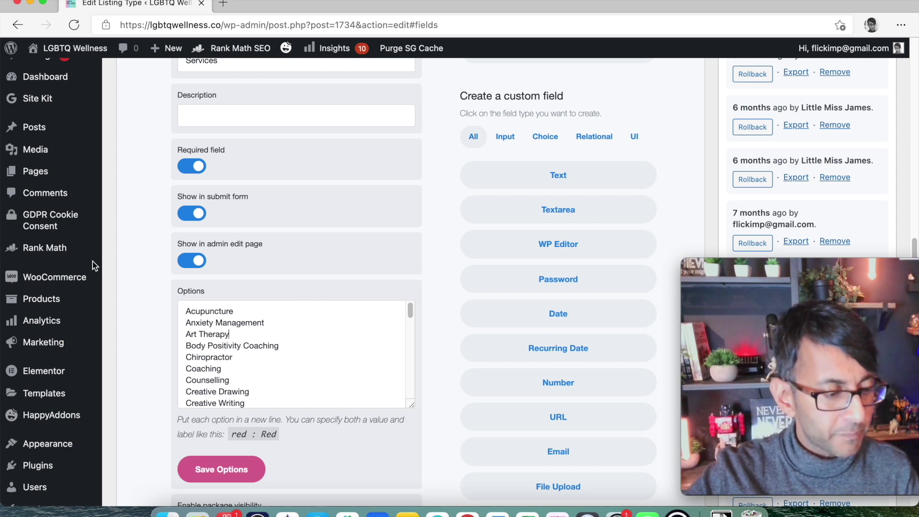
Look over the used fields list, and open the Single Page cover style settings to examine the Cover Background options
scroll(314, 283, down, 3)
scroll(317, 294, down, 14)
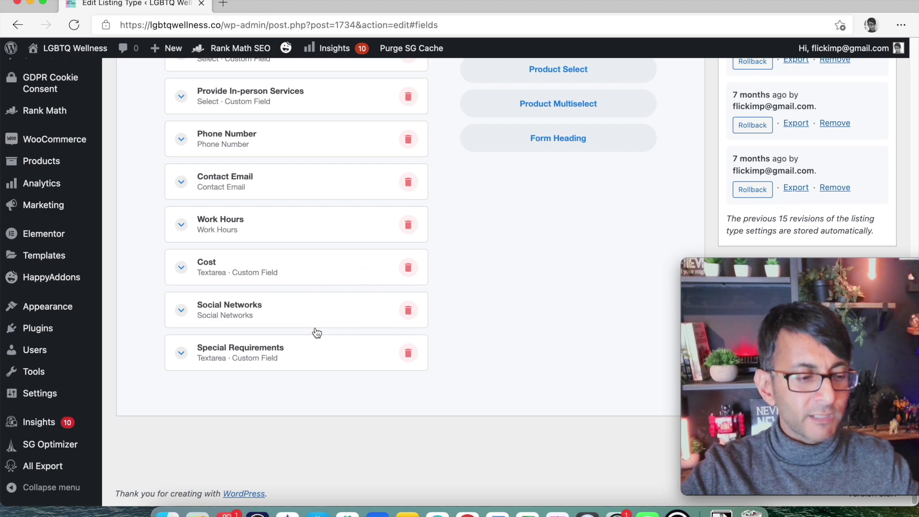
scroll(314, 333, up, 20)
scroll(316, 327, up, 15)
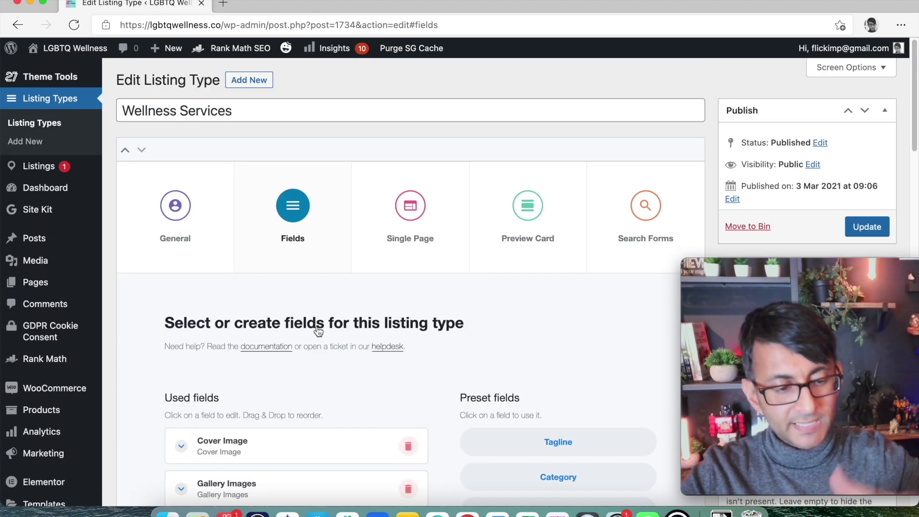
scroll(317, 325, down, 5)
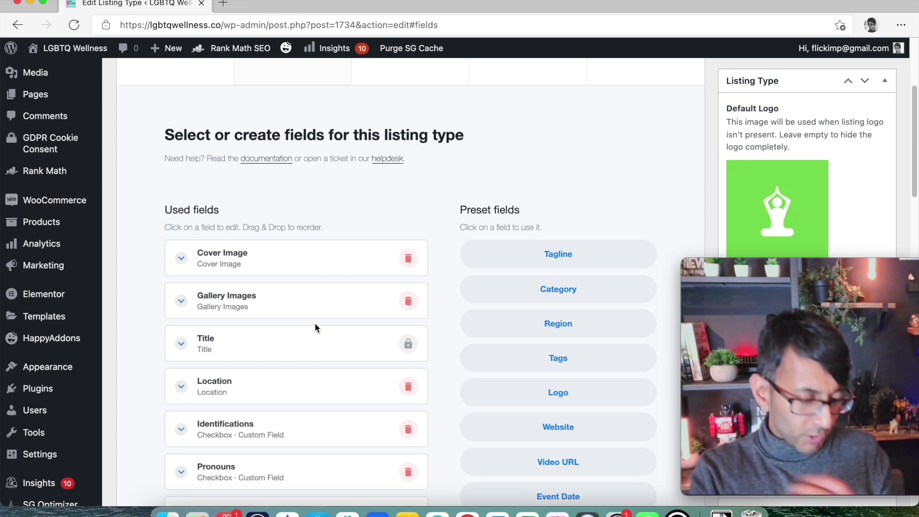
scroll(349, 297, up, 5)
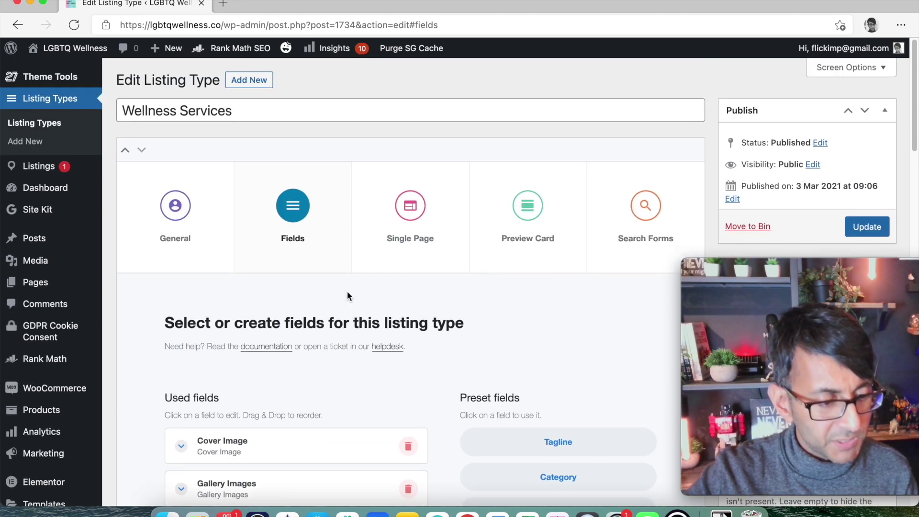
click(420, 219)
scroll(479, 299, down, 3)
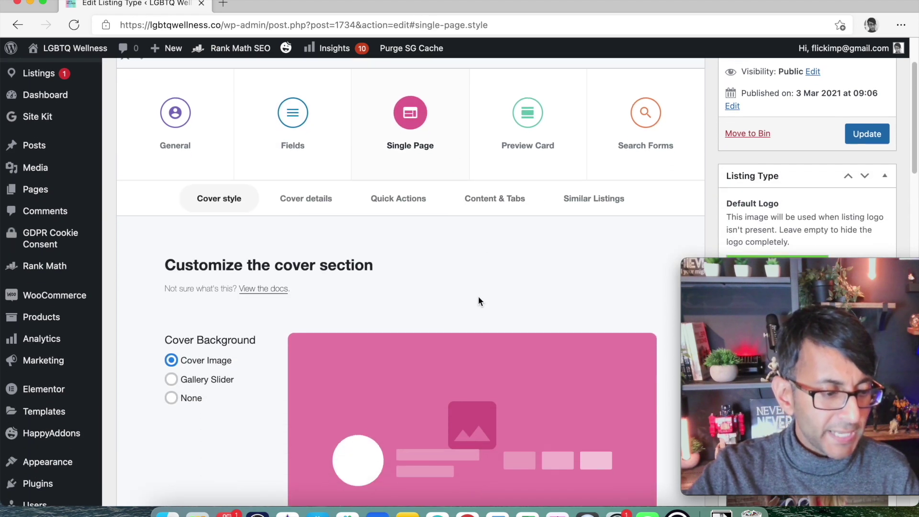
click(293, 111)
click(402, 118)
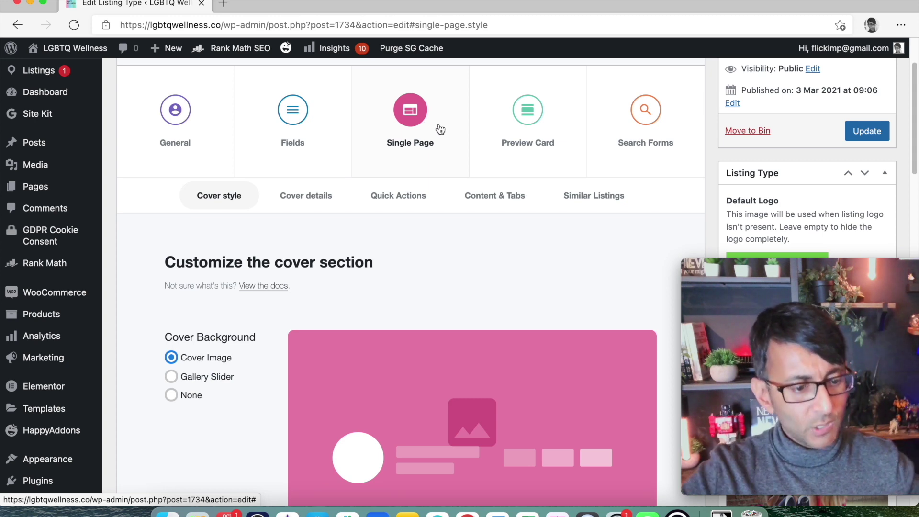
scroll(421, 206, down, 3)
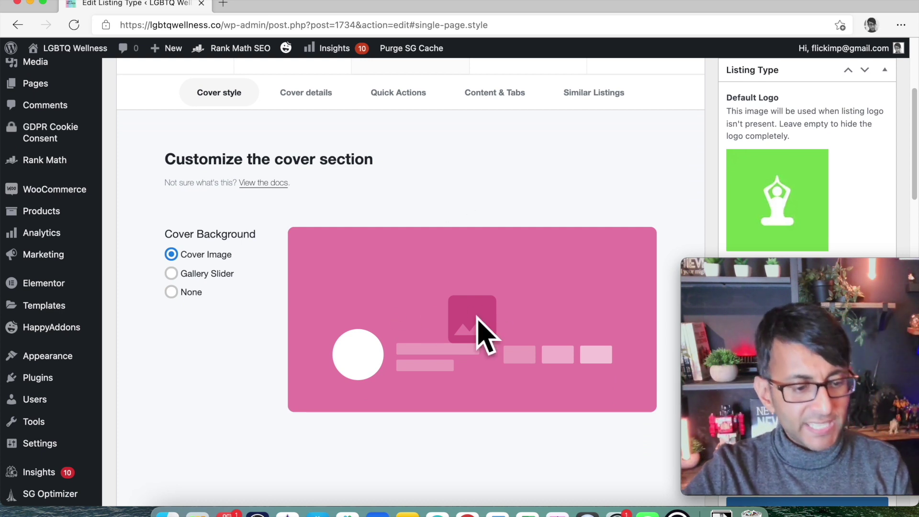
scroll(461, 356, down, 3)
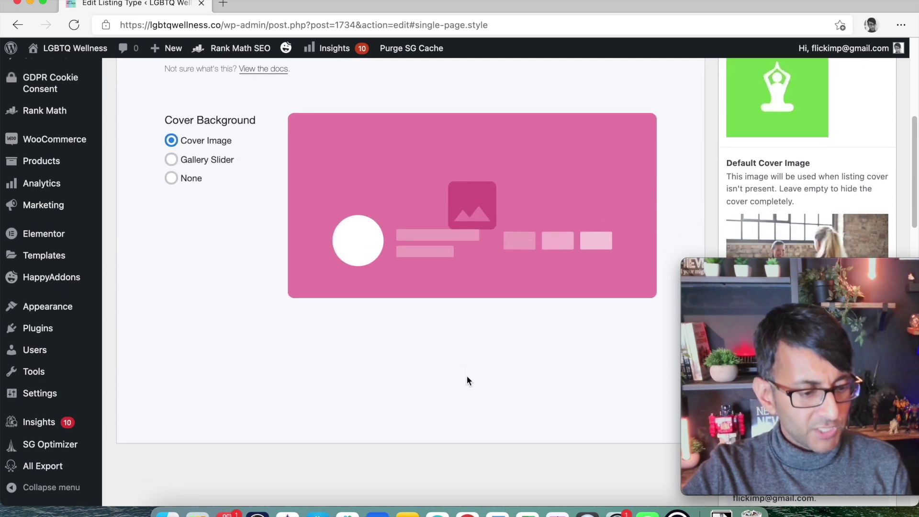
Preview the Gallery Slider cover background, and set the cover background back to Cover Image
scroll(467, 376, up, 5)
click(171, 306)
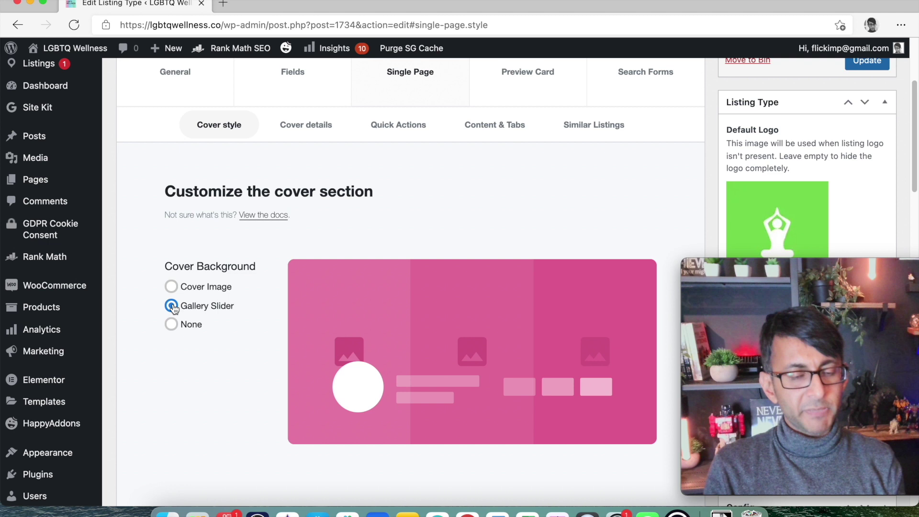
click(173, 288)
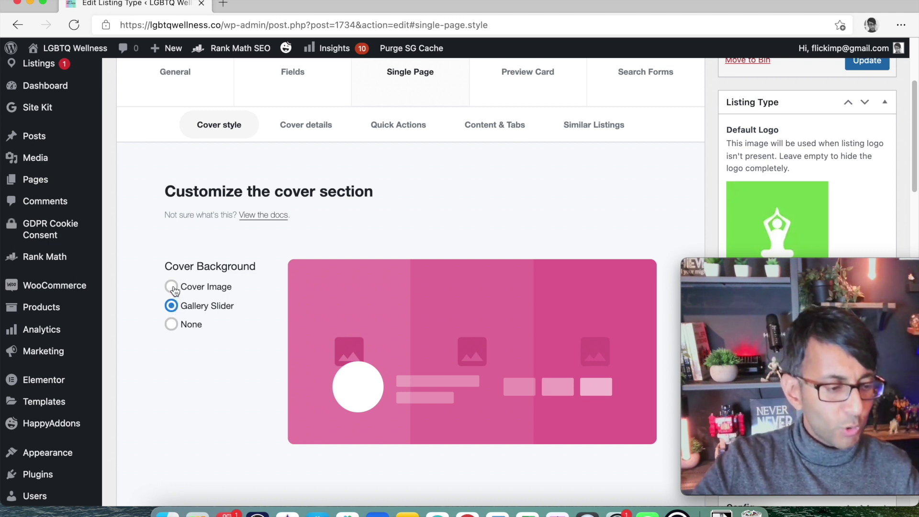
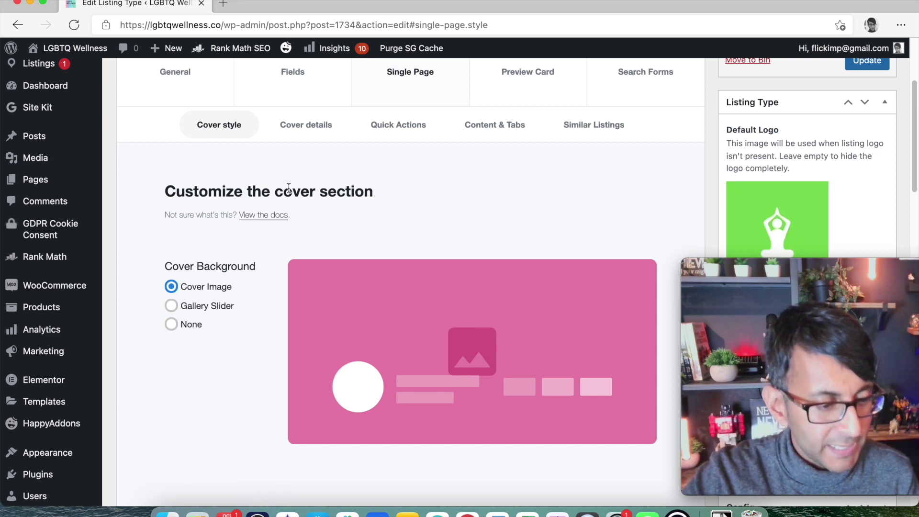
Open the single page's cover details and examine the preset details, the active call-to-actions and the preset actions
scroll(292, 164, up, 3)
click(300, 233)
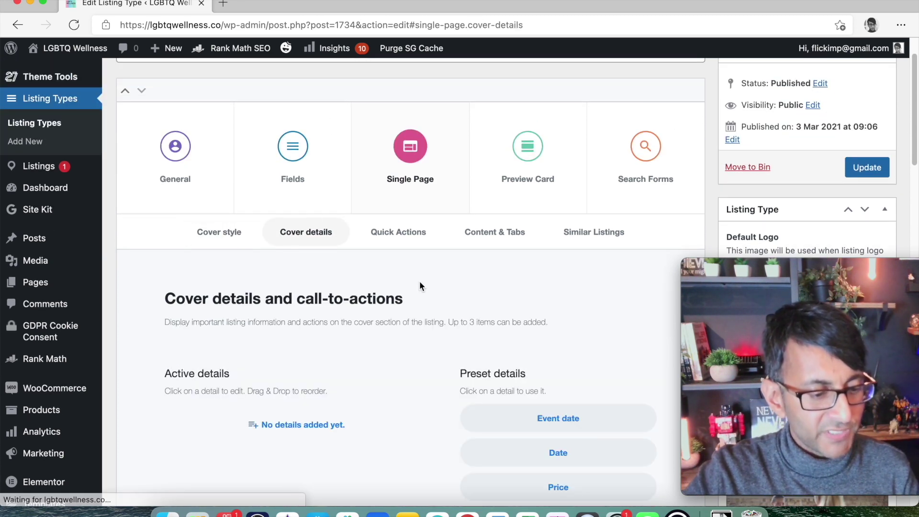
scroll(419, 282, down, 4)
scroll(415, 297, up, 2)
scroll(412, 300, down, 5)
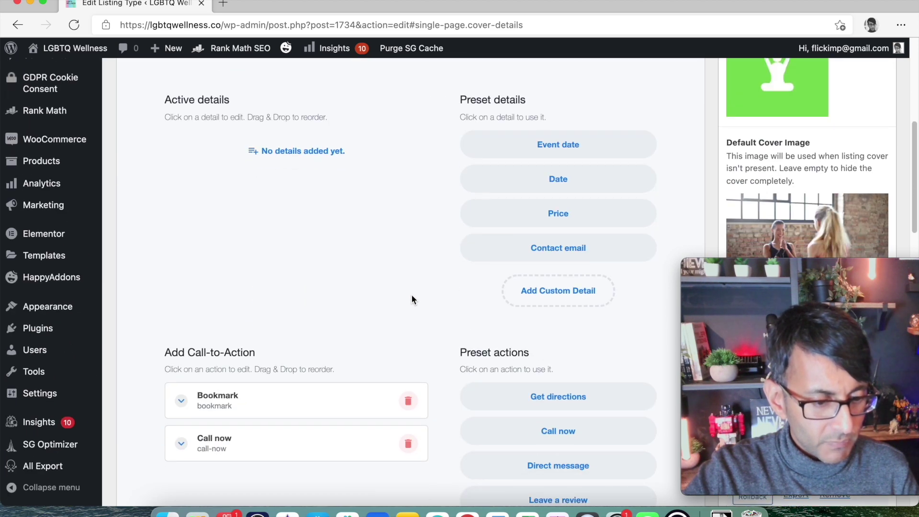
scroll(409, 300, down, 4)
scroll(407, 300, down, 1)
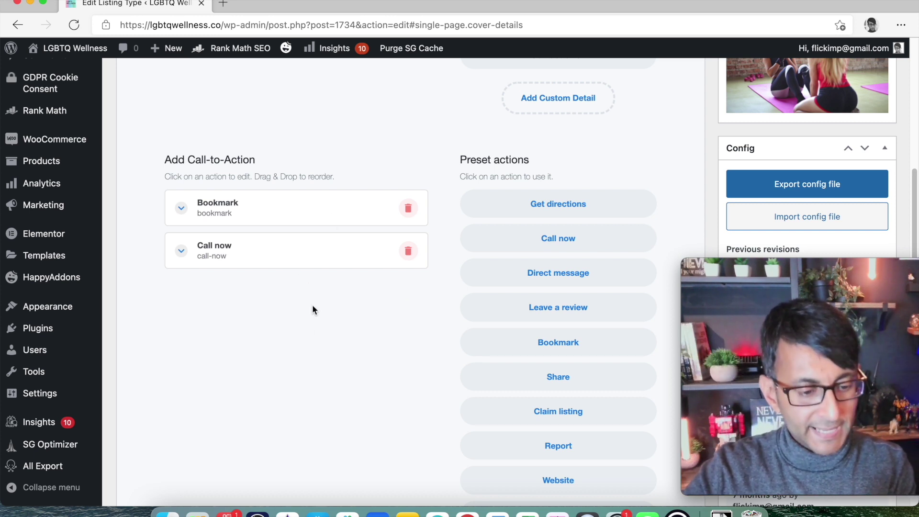
scroll(310, 346, down, 2)
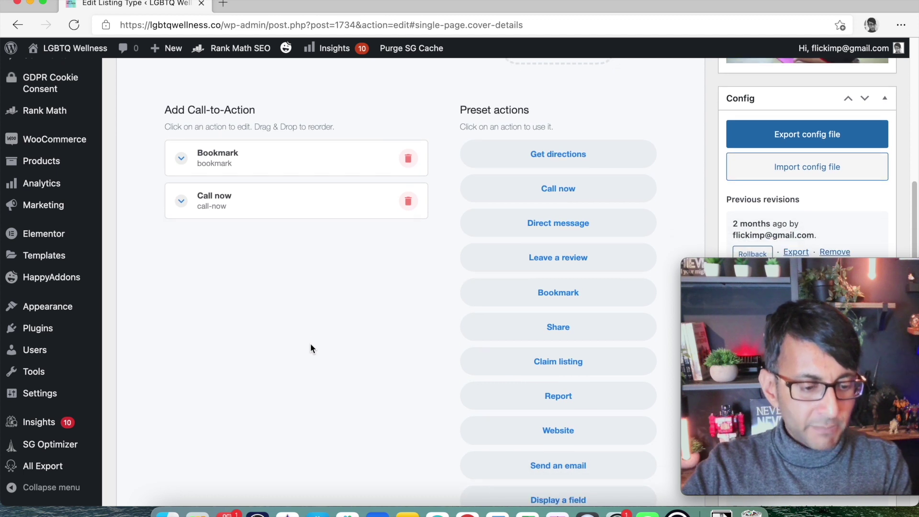
scroll(478, 314, down, 1)
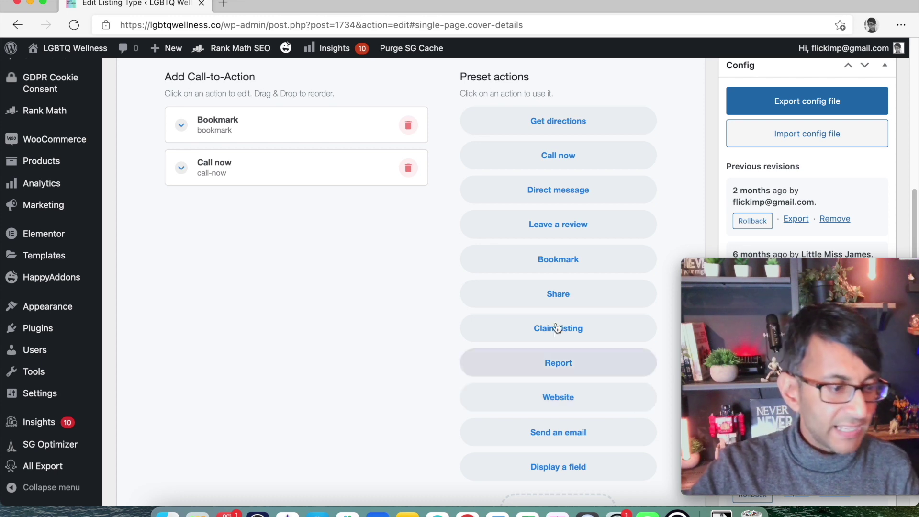
scroll(427, 281, up, 8)
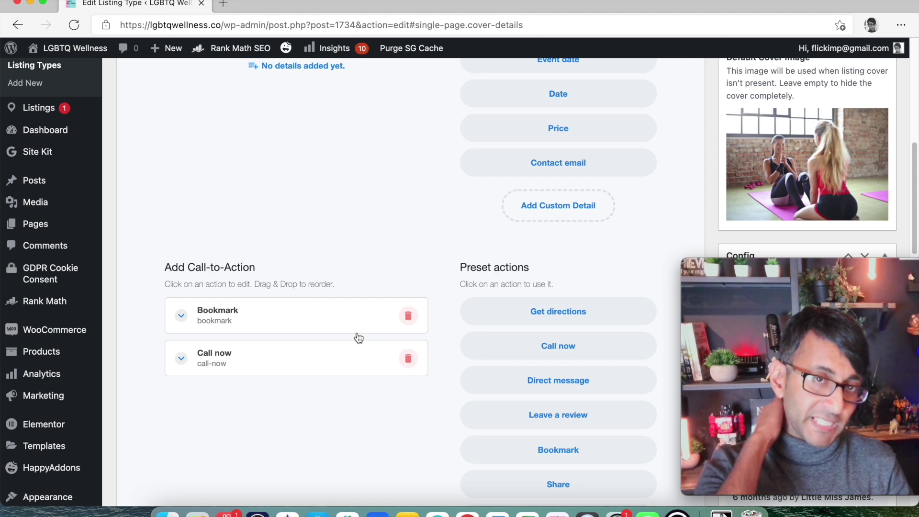
scroll(344, 251, up, 5)
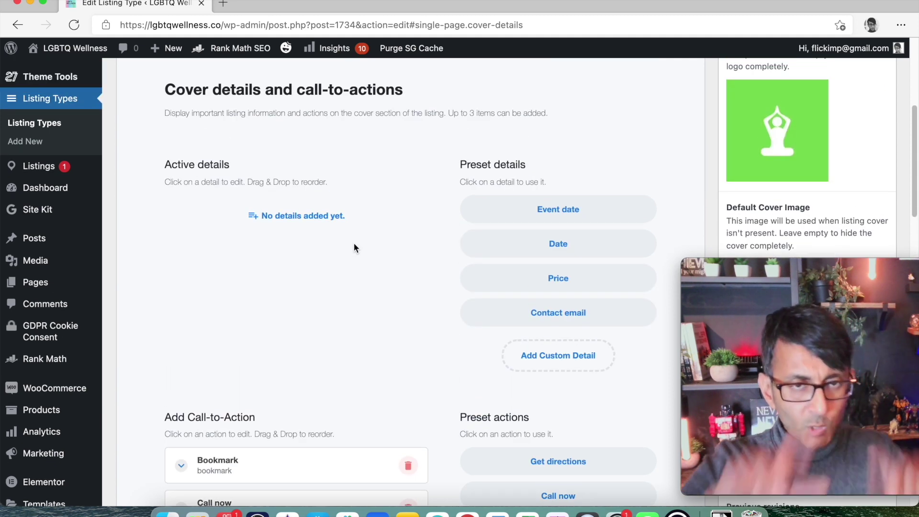
scroll(368, 191, up, 9)
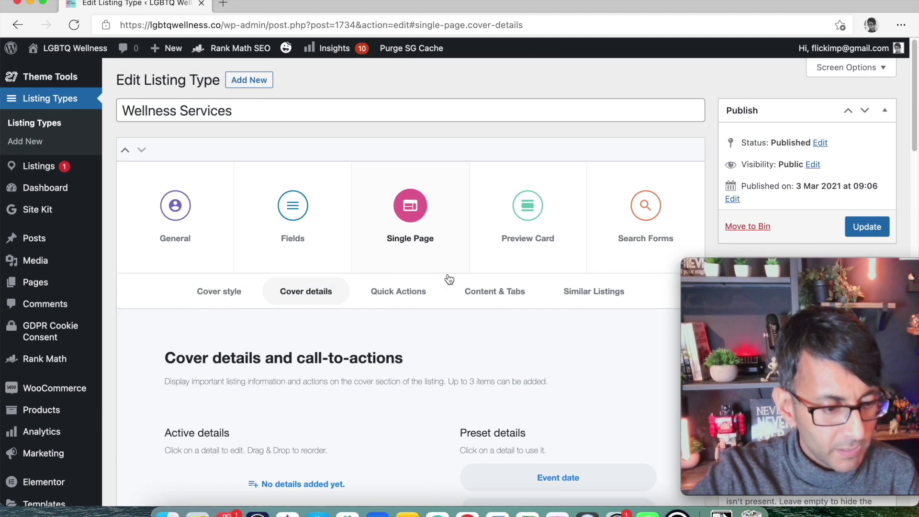
Open the single page's quick actions and compare the active quick actions with the preset ones
click(399, 292)
scroll(463, 299, down, 5)
scroll(464, 302, down, 2)
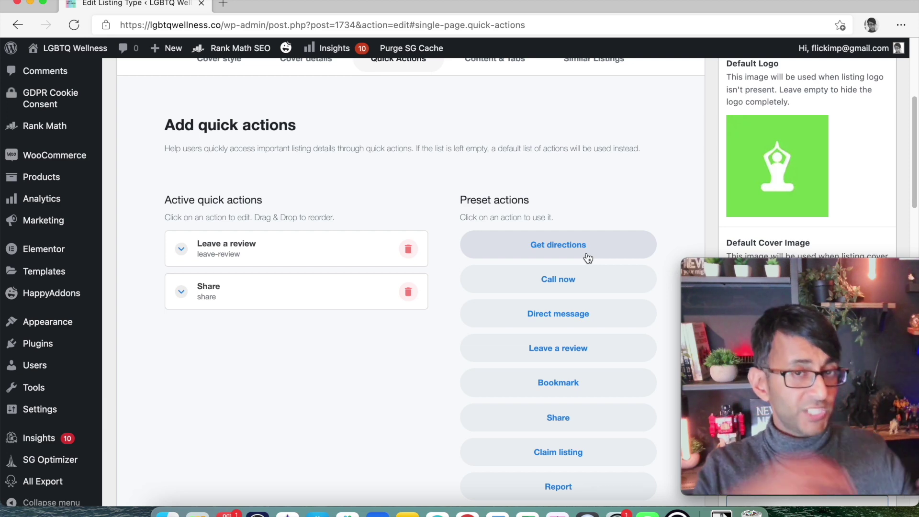
scroll(405, 314, down, 3)
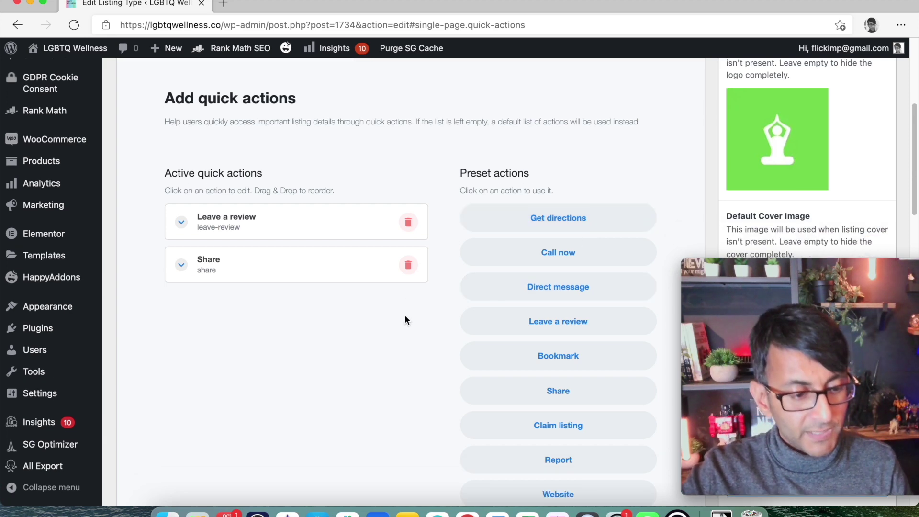
Open the single page's content tabs, check the Reviews tab's label and URL slug settings, and return to all tabs
scroll(407, 314, up, 8)
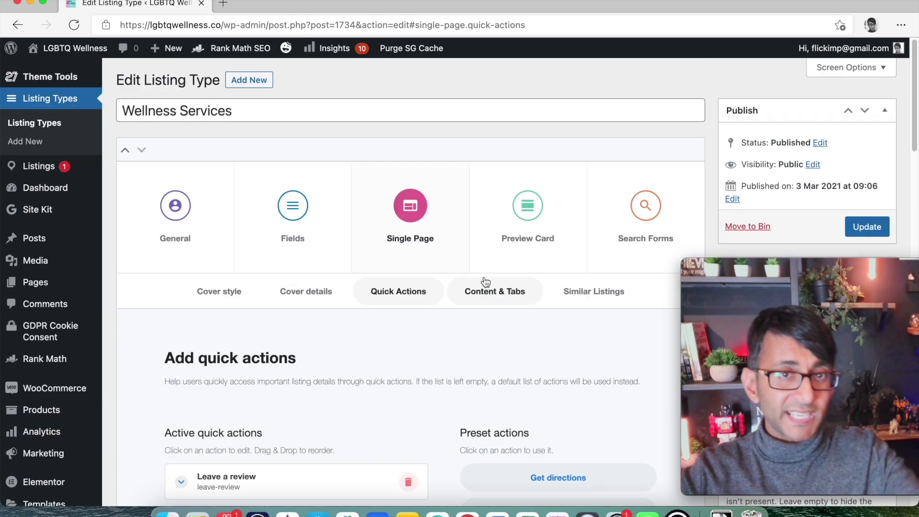
click(498, 300)
scroll(532, 344, down, 5)
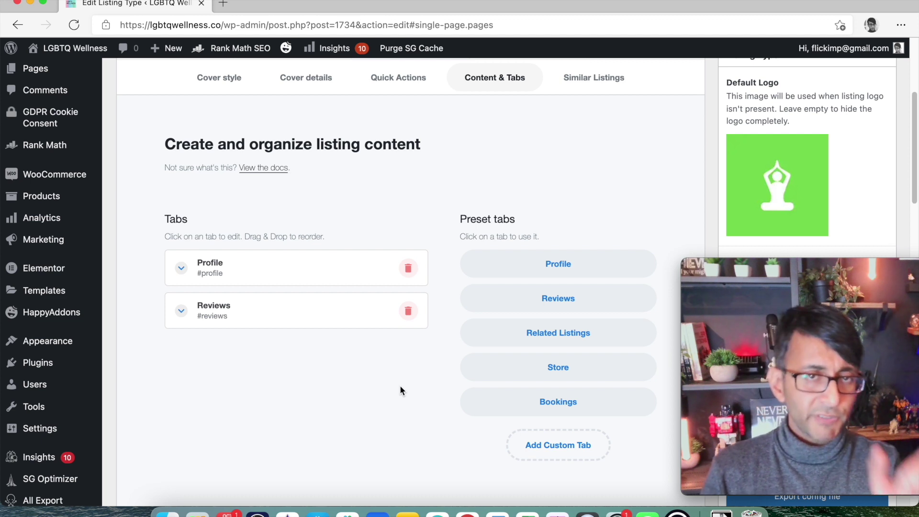
click(182, 312)
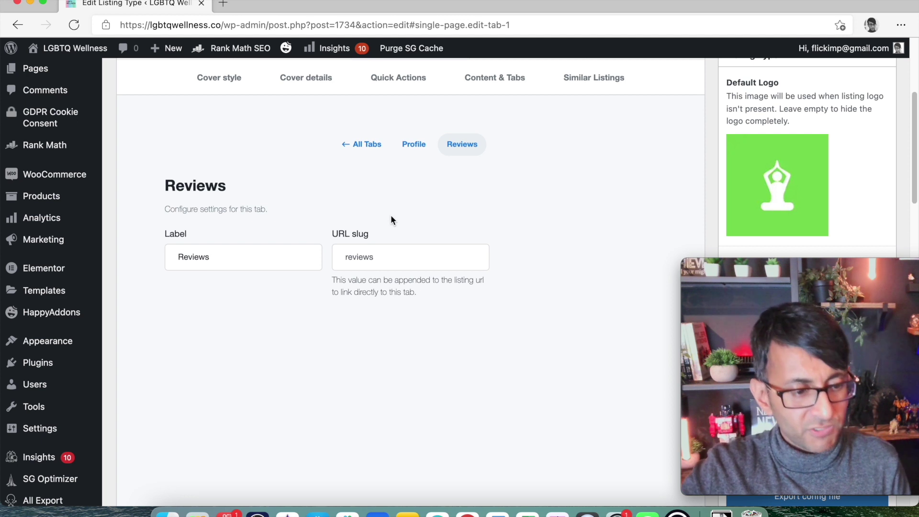
click(374, 147)
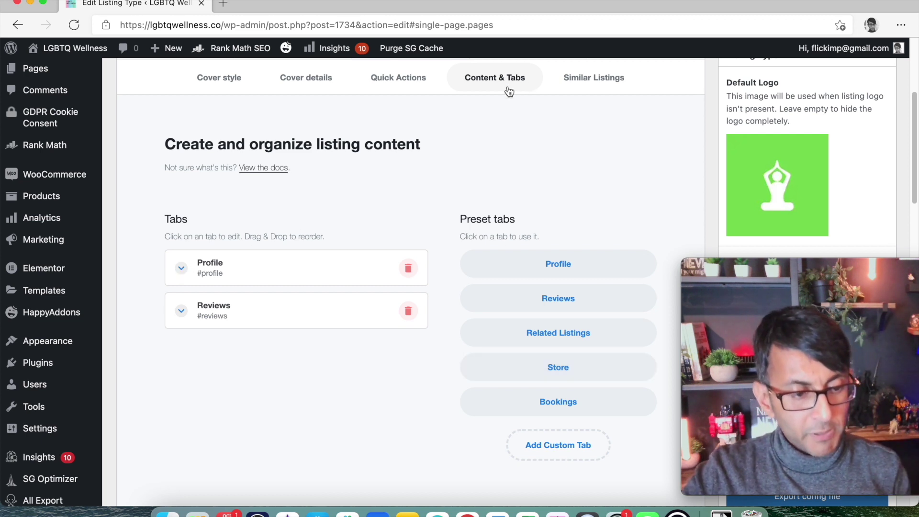
Open the Profile tab's settings and review the blocks in its main and sidebar columns
click(178, 264)
scroll(344, 326, down, 5)
scroll(475, 330, up, 1)
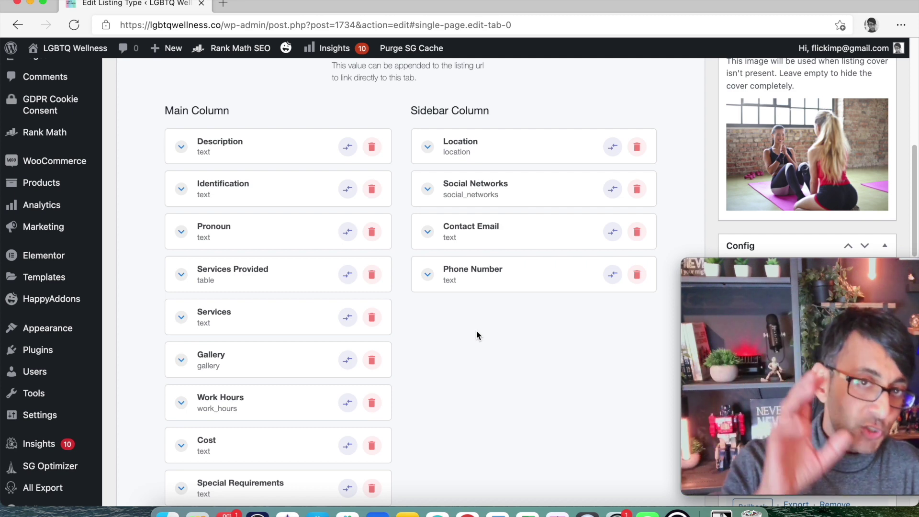
Return to the listing type's field configuration and skim through its used fields again
scroll(481, 309, up, 1)
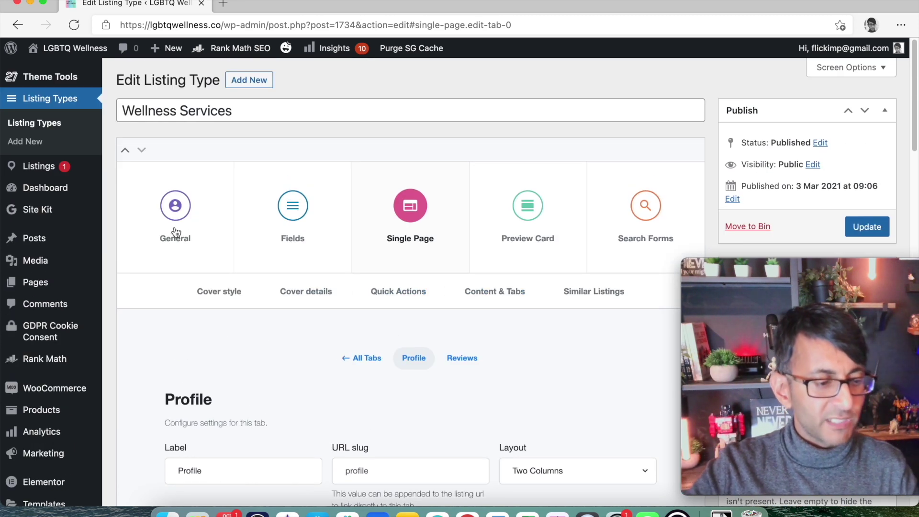
click(179, 227)
click(293, 207)
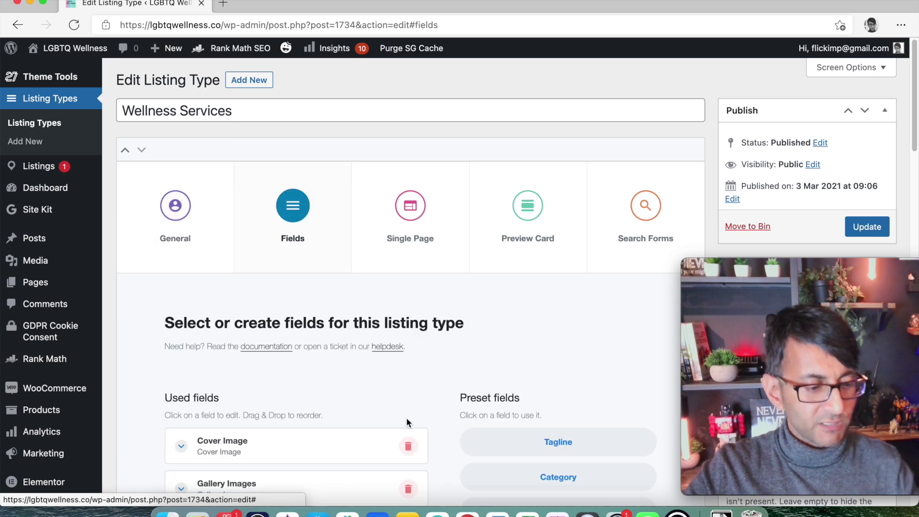
scroll(339, 306, down, 7)
scroll(336, 346, down, 6)
scroll(337, 343, up, 14)
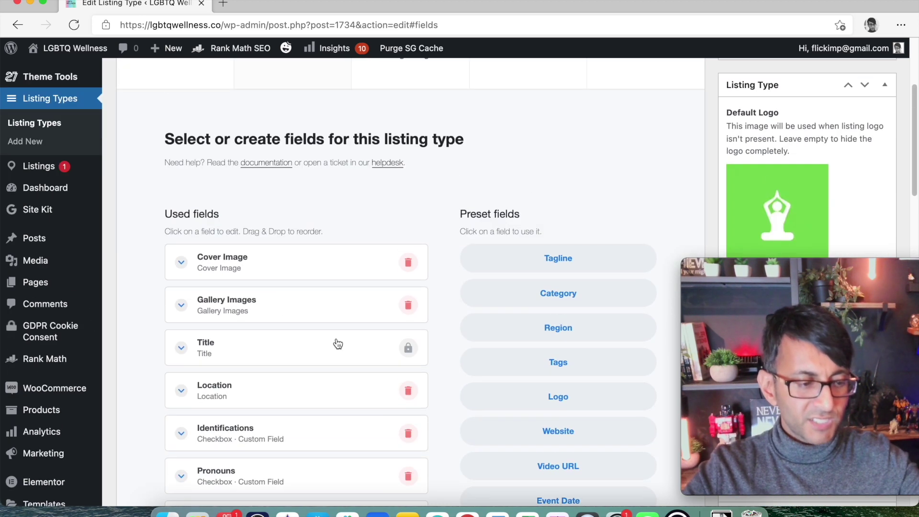
Reopen the single page's Profile tab settings and examine its column blocks and the block types available to insert
click(416, 208)
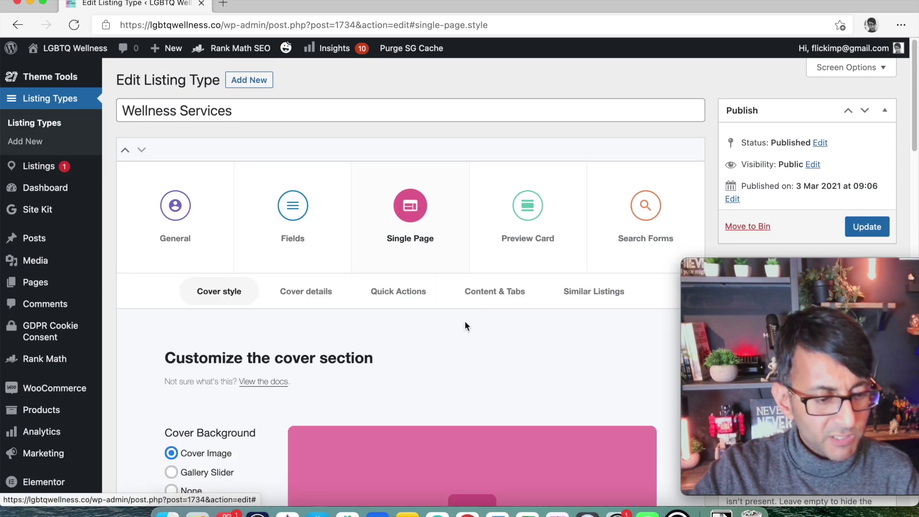
click(494, 293)
scroll(366, 378, down, 3)
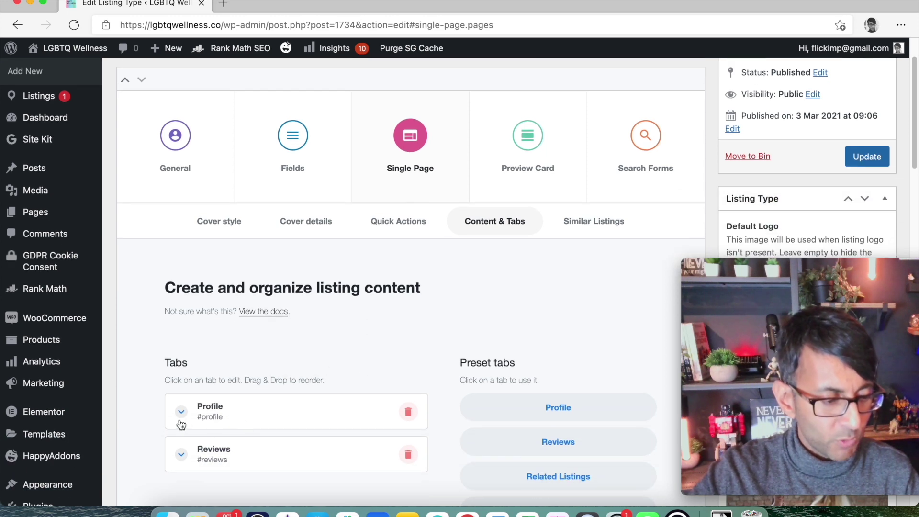
click(233, 412)
scroll(395, 395, down, 5)
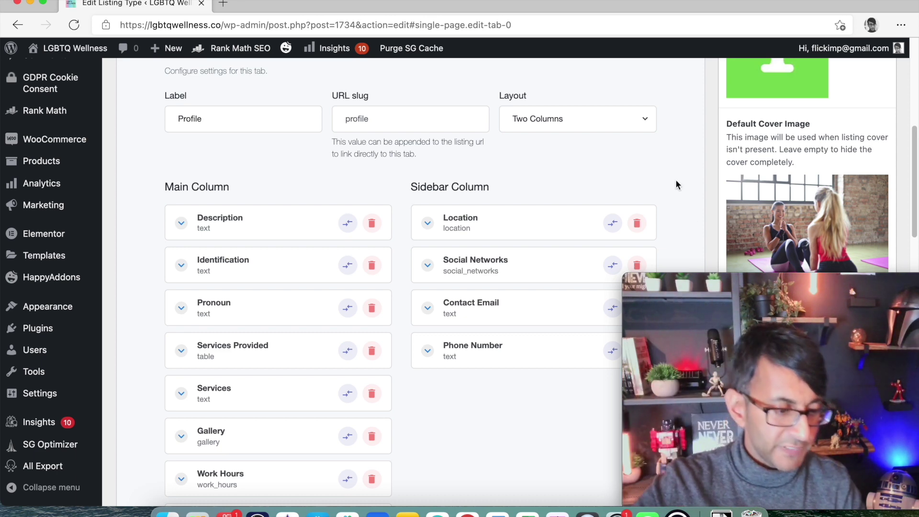
scroll(271, 349, down, 7)
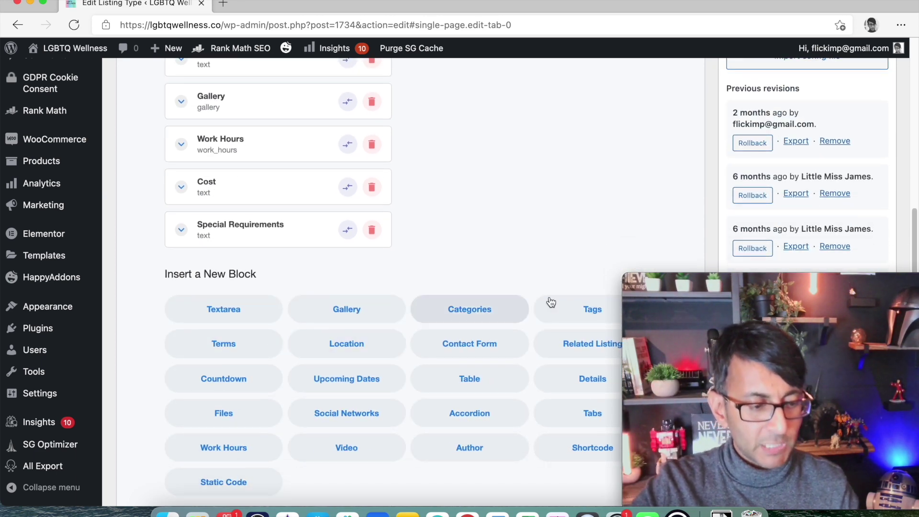
Insert a Textarea block into the Profile tab's main column and have it use the Services field
scroll(563, 255, up, 5)
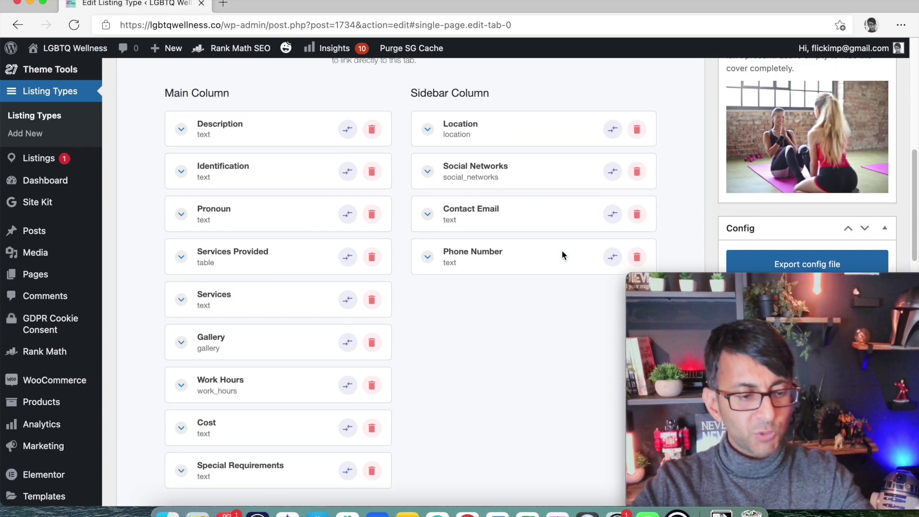
scroll(498, 295, down, 6)
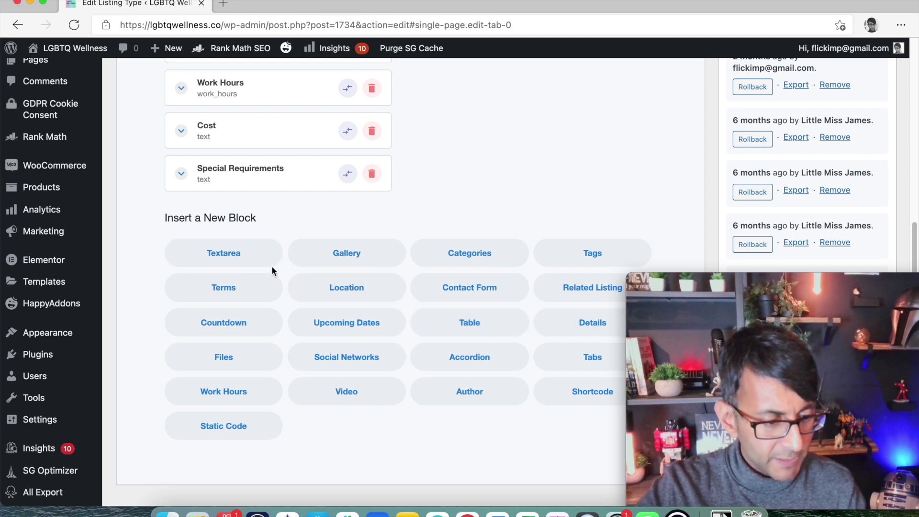
click(242, 264)
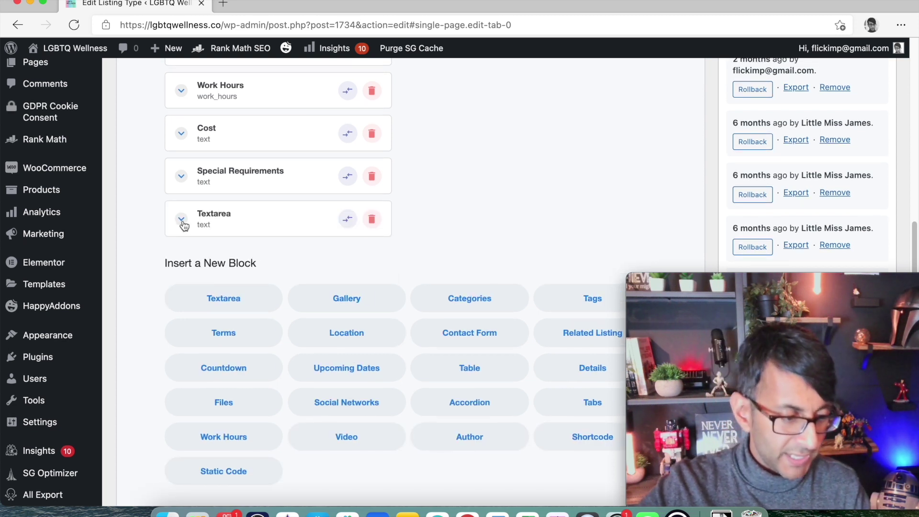
click(183, 221)
click(343, 334)
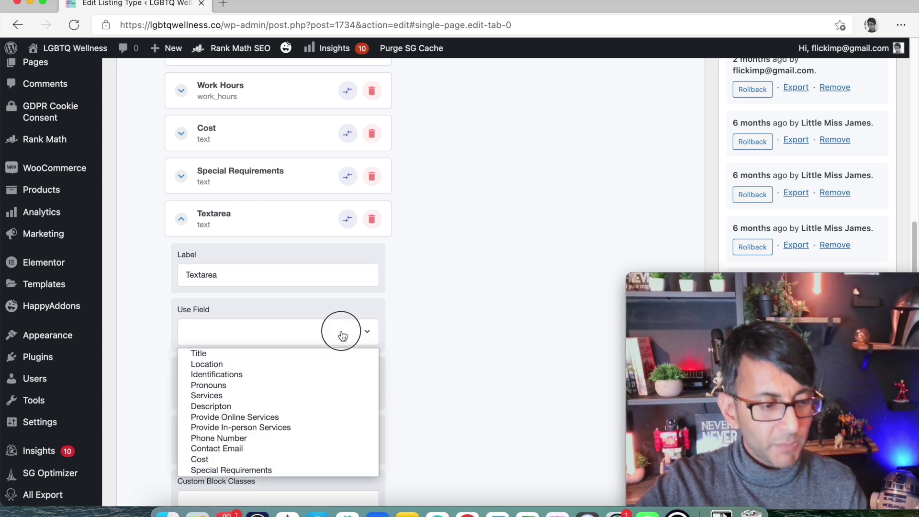
click(307, 396)
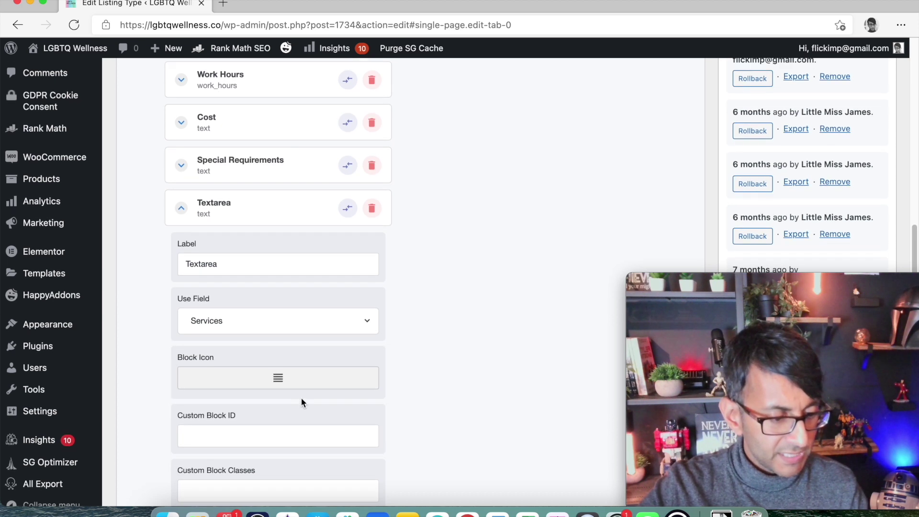
Remove the new Textarea block's icon and finish editing its settings
click(307, 396)
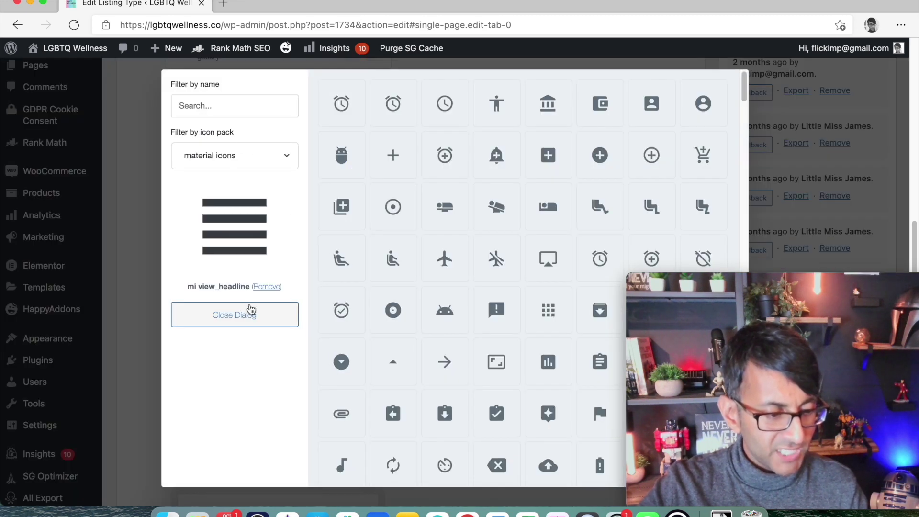
click(267, 286)
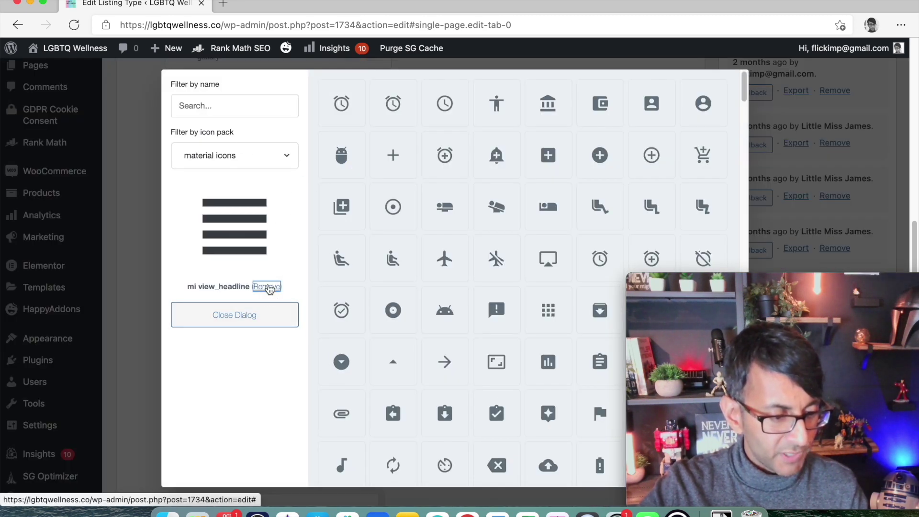
scroll(321, 410, down, 3)
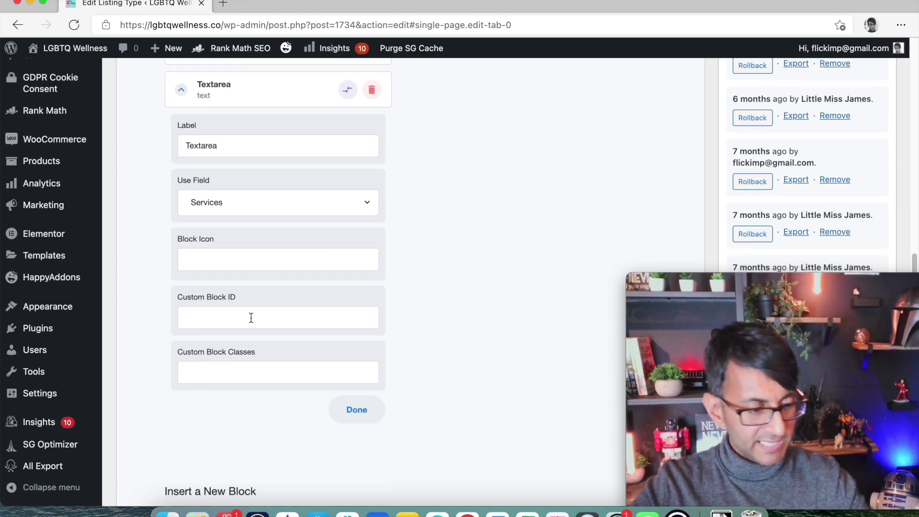
click(355, 409)
scroll(237, 190, up, 2)
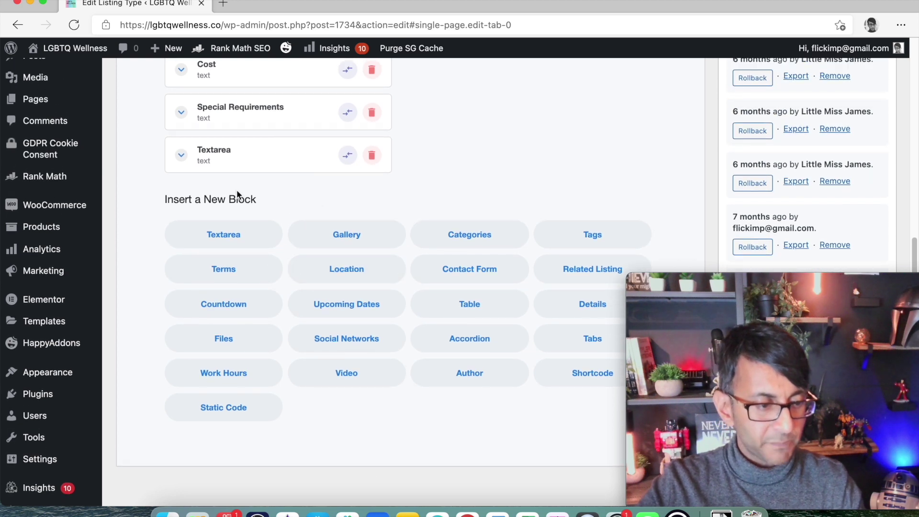
Change the Textarea block's label to the placeholder text "Deascriotiorgoyoytoy rg efh" and collapse its settings
click(185, 167)
drag(225, 212, 166, 213)
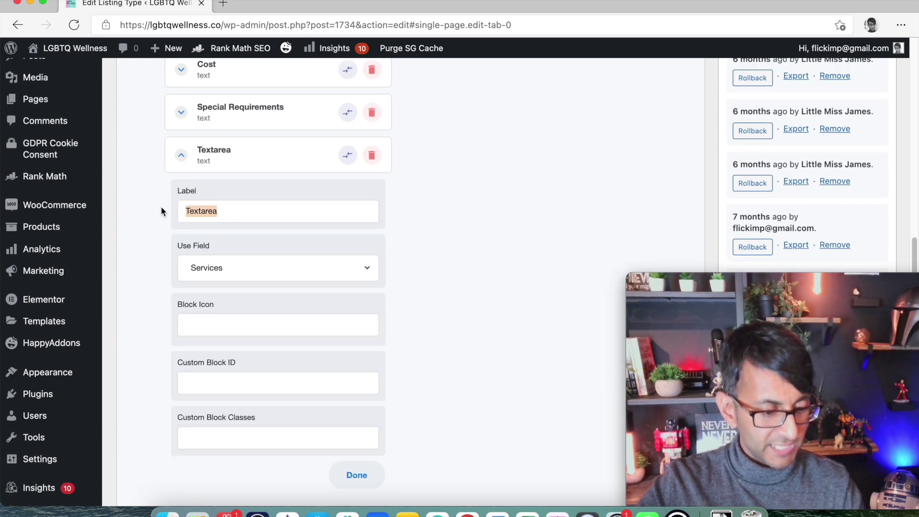
text(D)
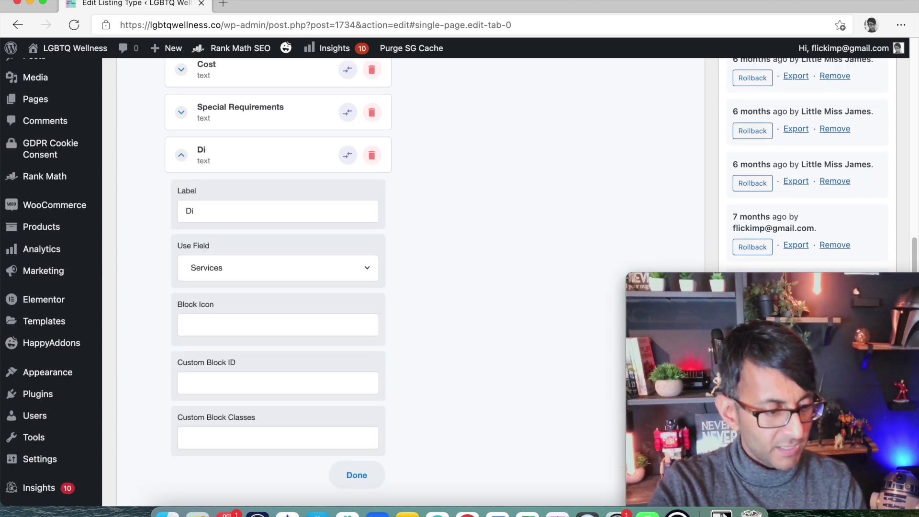
text(eascriotiorgoyoyto)
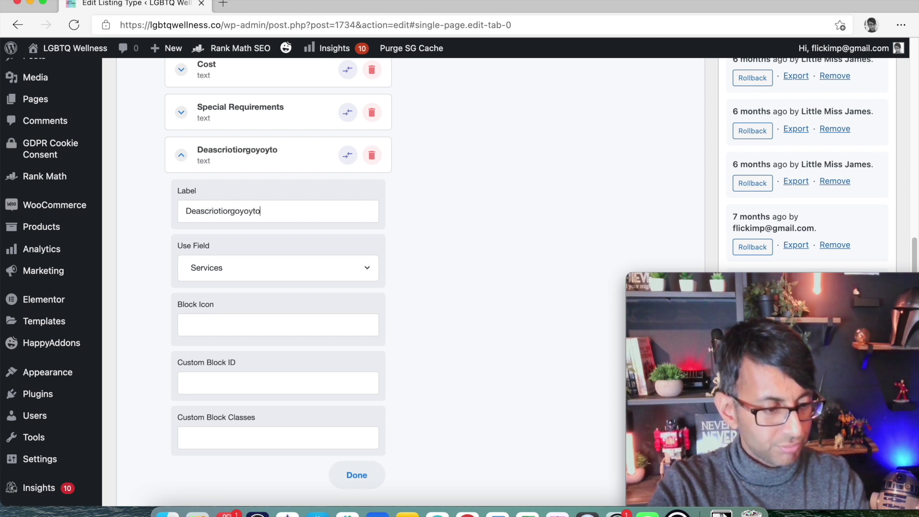
text(y rg efh)
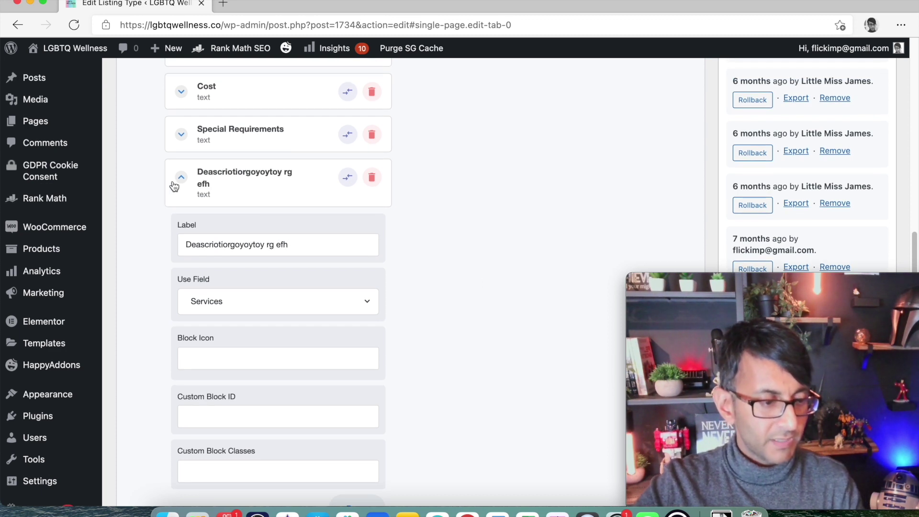
click(180, 178)
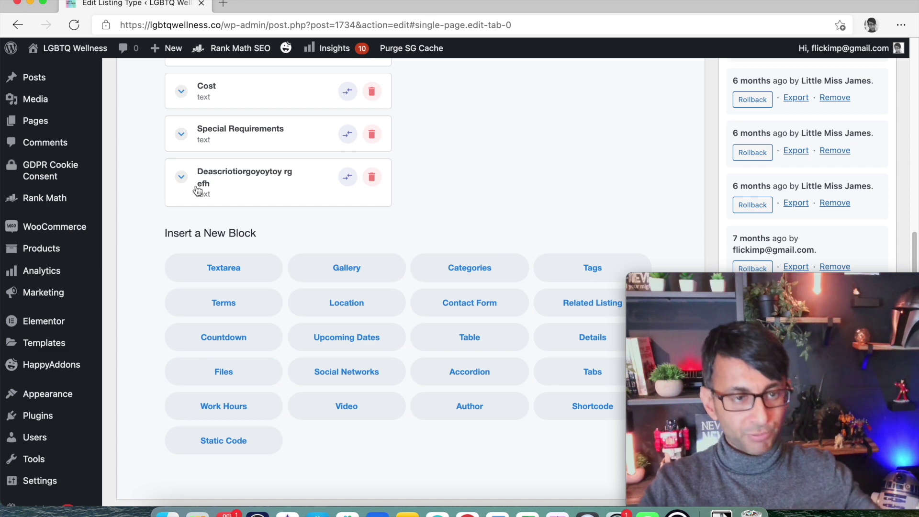
Delete the placeholder text block from the end of the Profile tab's main column
click(372, 177)
scroll(441, 204, up, 3)
scroll(443, 201, up, 7)
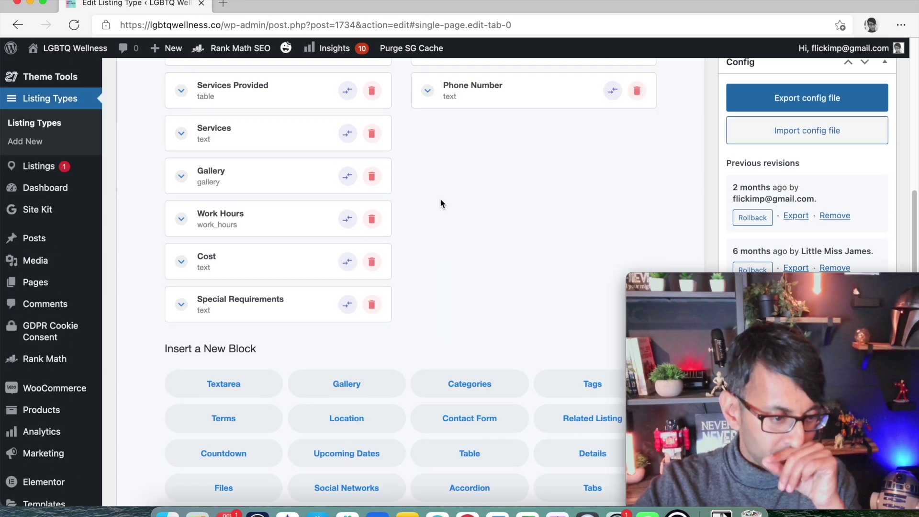
Examine the main column's Services block settings and its available source fields, keeping Services selected, and collapse the block
click(182, 330)
click(182, 331)
scroll(240, 357, down, 4)
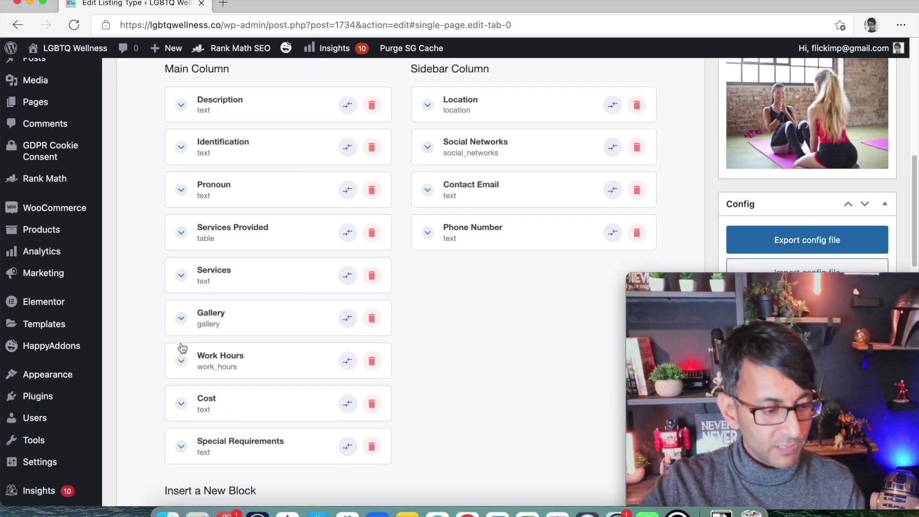
scroll(191, 349, up, 2)
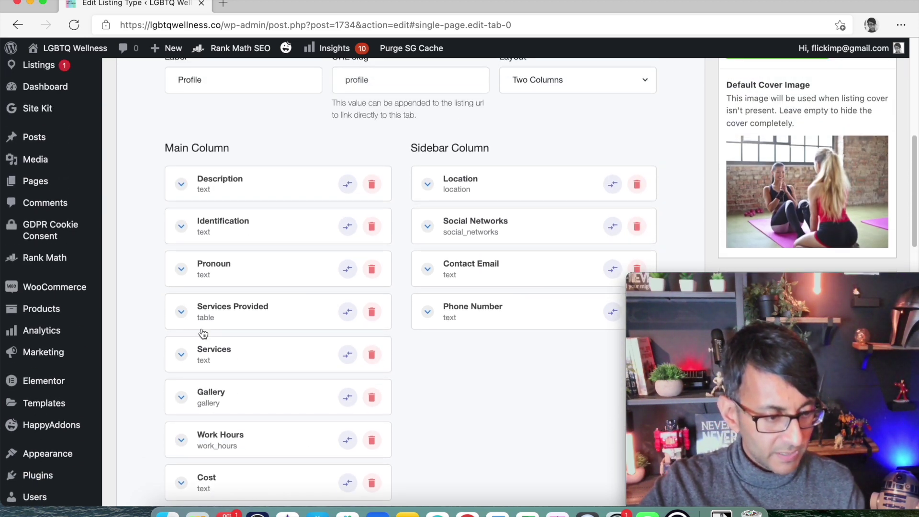
drag(187, 362, 185, 362)
click(185, 362)
scroll(299, 374, down, 4)
click(318, 296)
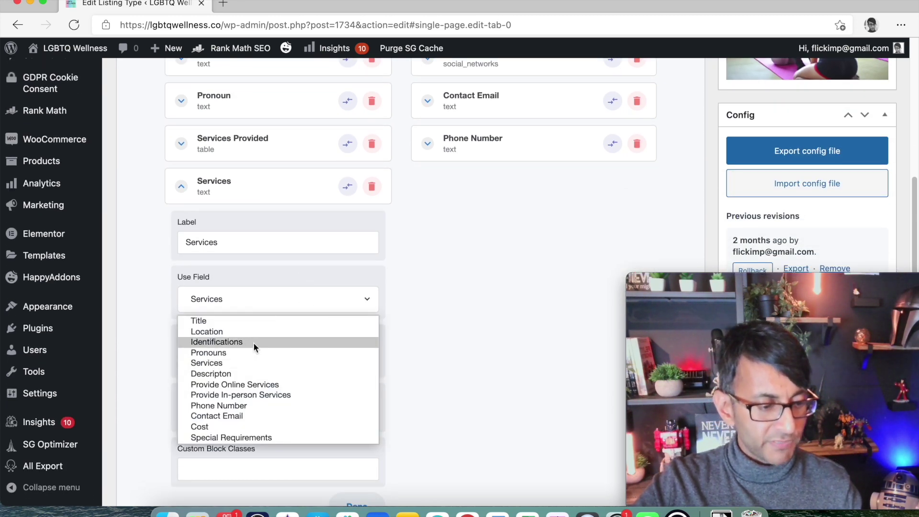
click(257, 363)
scroll(268, 283, up, 1)
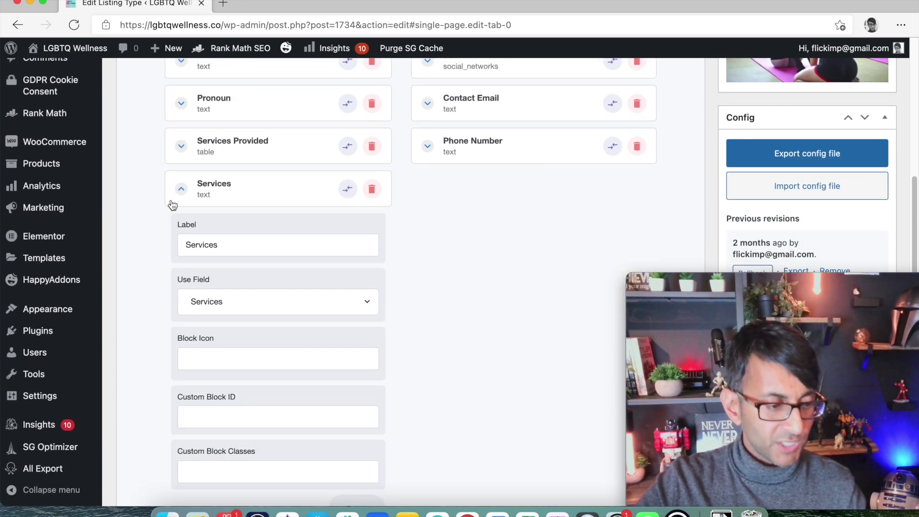
click(180, 190)
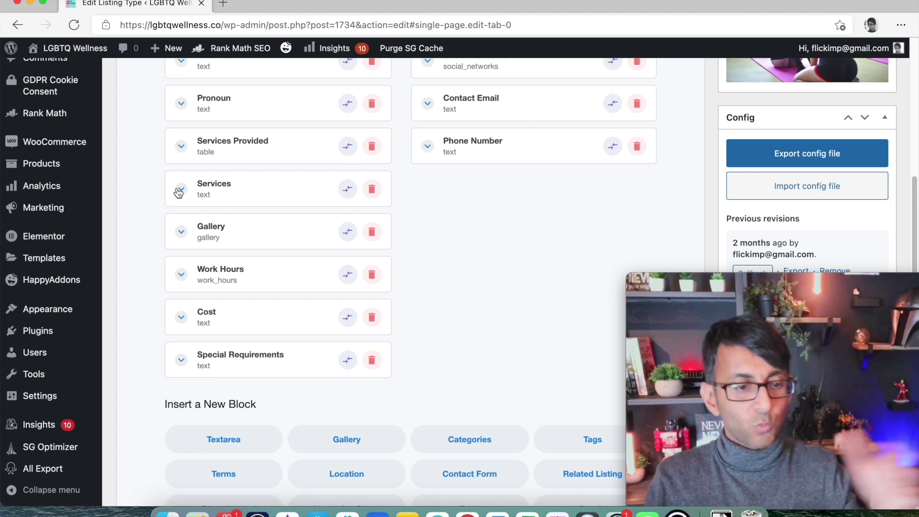
Review the Profile tab's layout options and keep Two Columns
scroll(365, 171, up, 5)
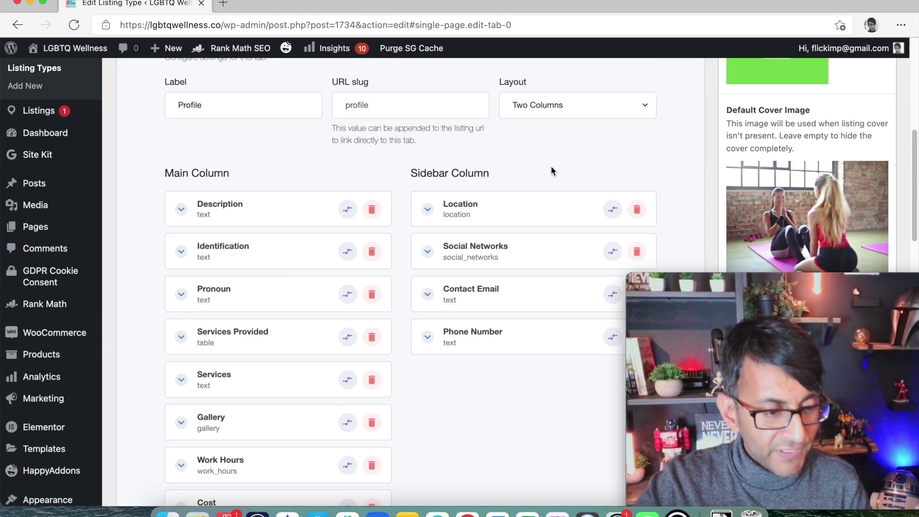
scroll(556, 163, up, 1)
click(575, 138)
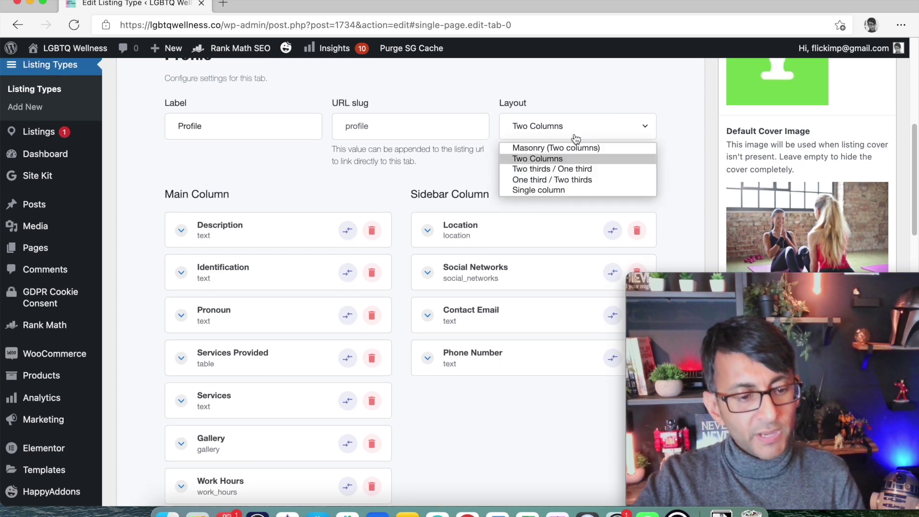
click(591, 160)
click(627, 131)
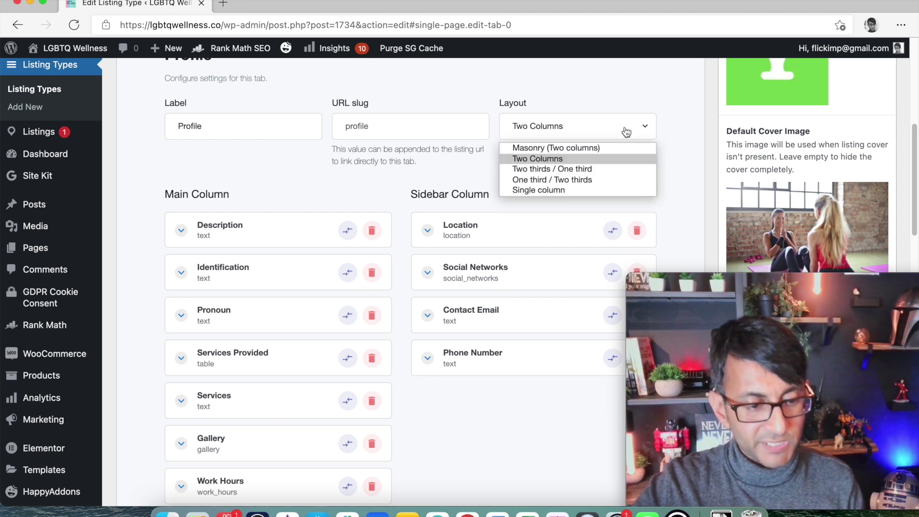
click(675, 169)
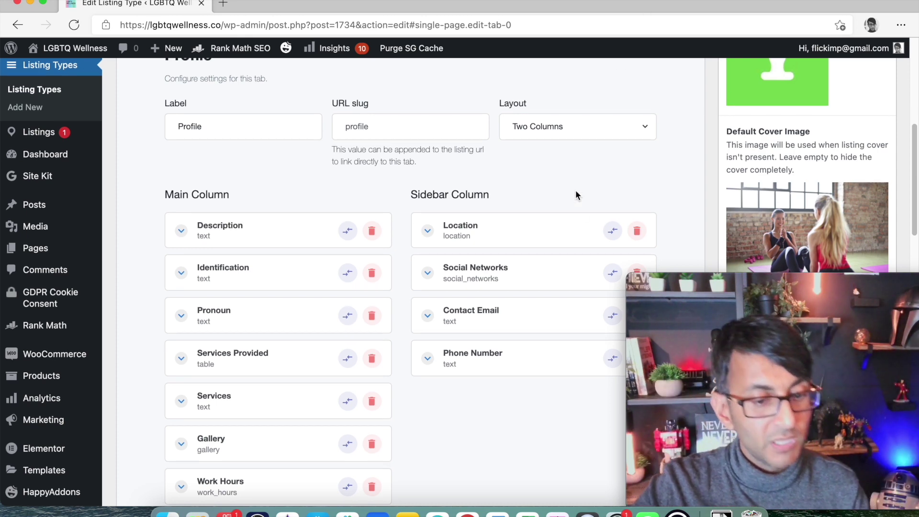
Open the single page's Similar Listings settings and review the matching and display options
scroll(576, 190, up, 5)
scroll(531, 189, up, 4)
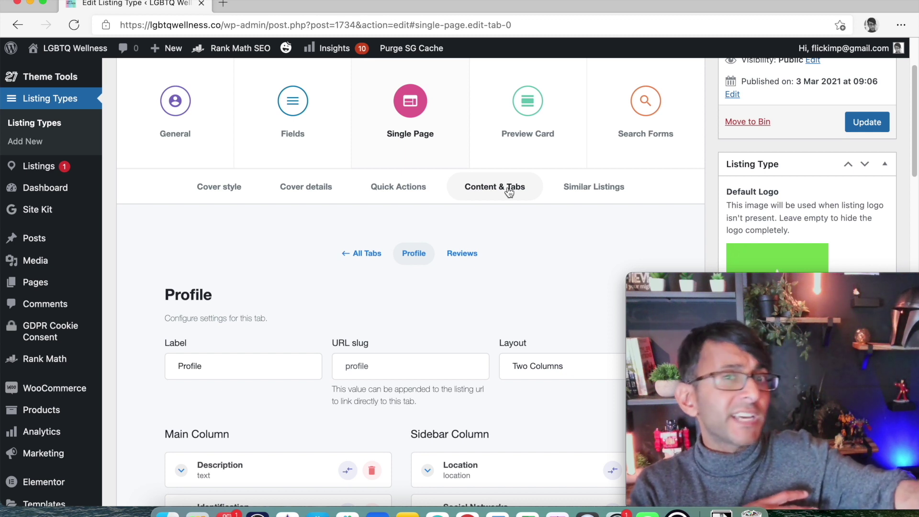
click(585, 190)
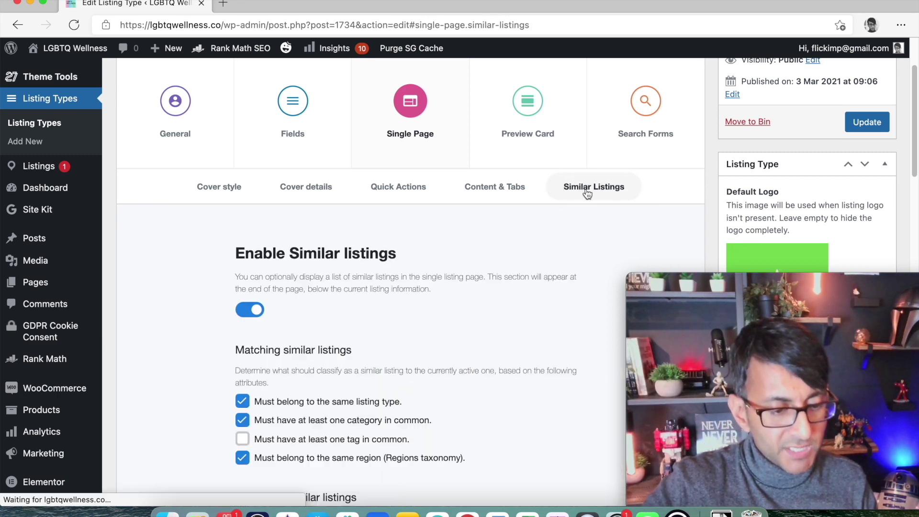
scroll(493, 330, down, 3)
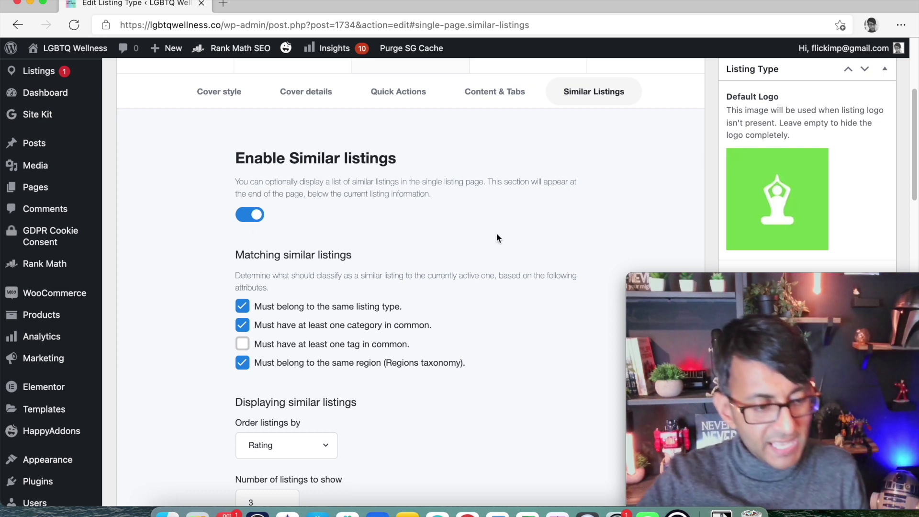
scroll(498, 237, down, 10)
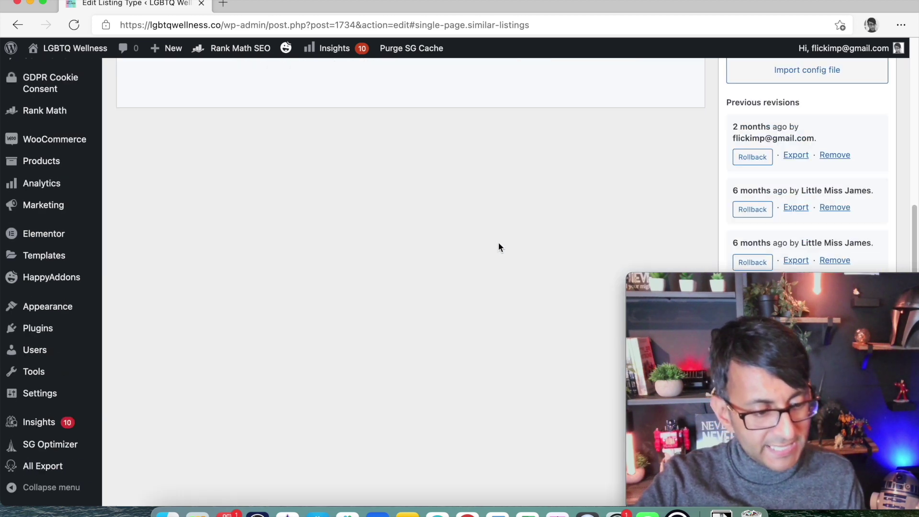
scroll(498, 242, up, 12)
scroll(498, 240, up, 2)
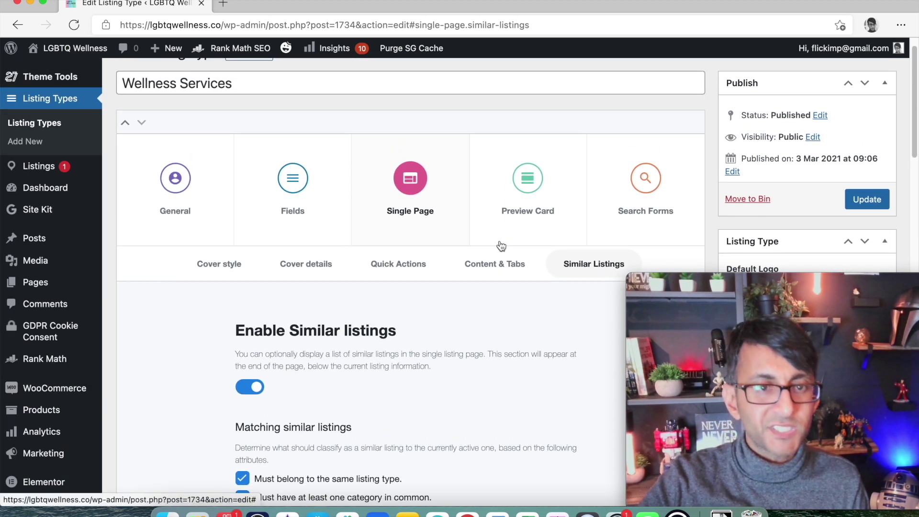
Open the listing type's preview card configuration and look over its design and field sections
click(524, 191)
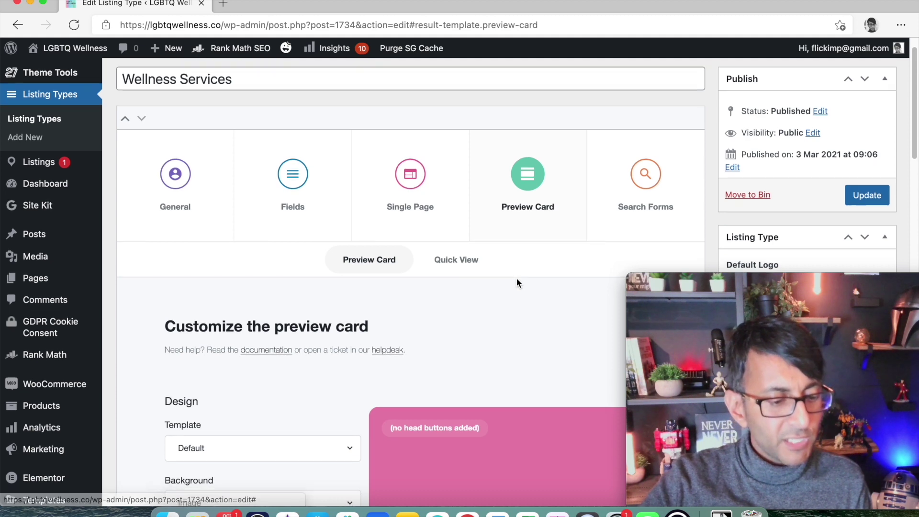
scroll(516, 278, down, 8)
scroll(517, 278, up, 2)
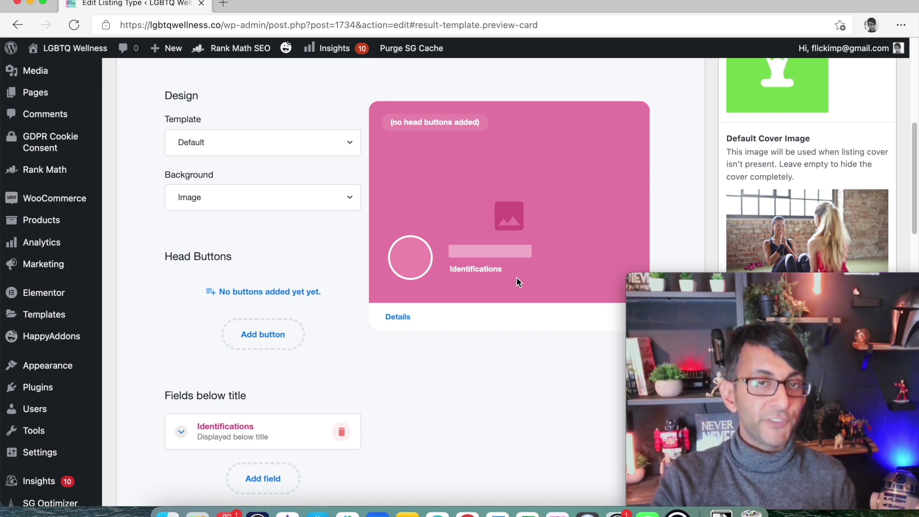
Try the List view and Alternate templates for the preview card, and return it to Default
click(273, 148)
click(265, 182)
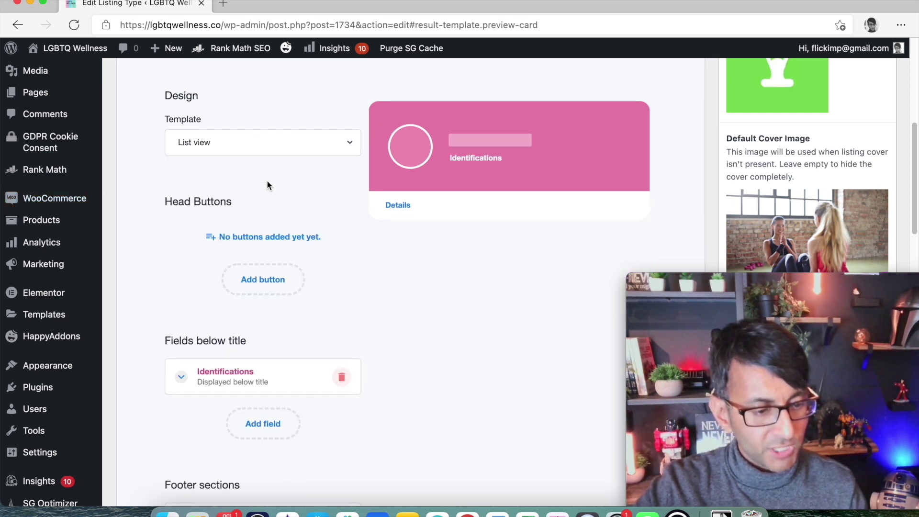
click(275, 150)
click(253, 174)
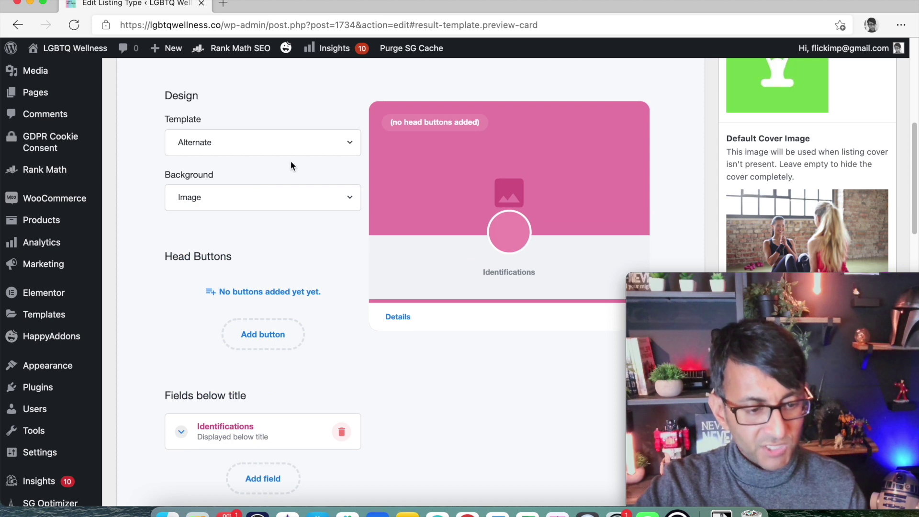
click(266, 147)
click(263, 163)
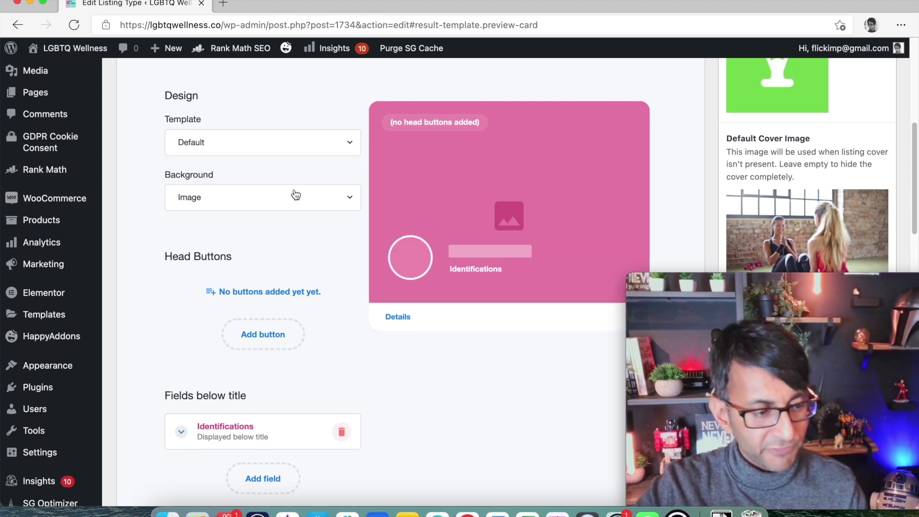
scroll(321, 305, down, 5)
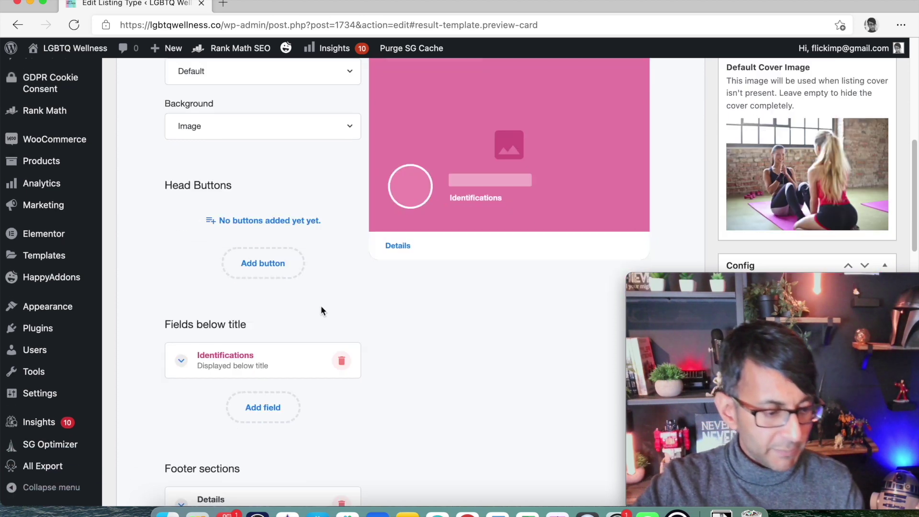
Review the preview card's head buttons, fields below title and footer sections, including the Identifications and Details entries
scroll(326, 362, down, 2)
scroll(288, 288, up, 5)
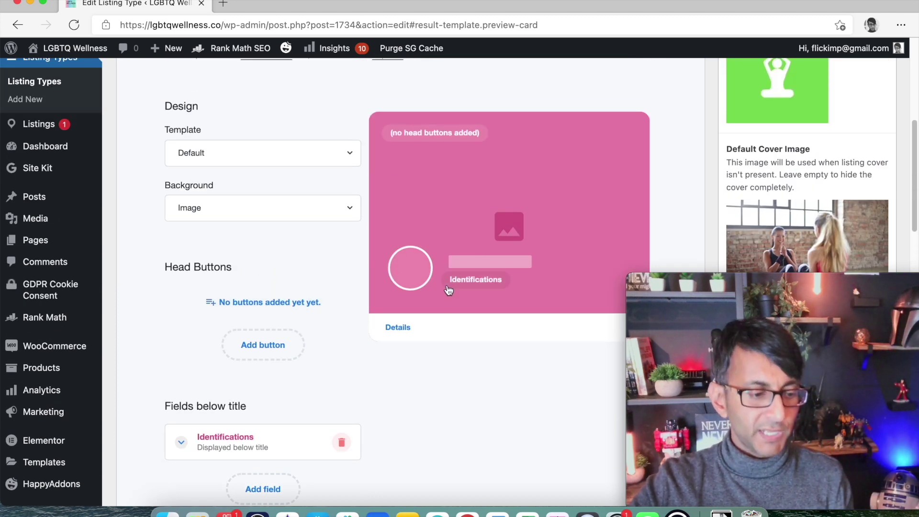
scroll(455, 277, down, 3)
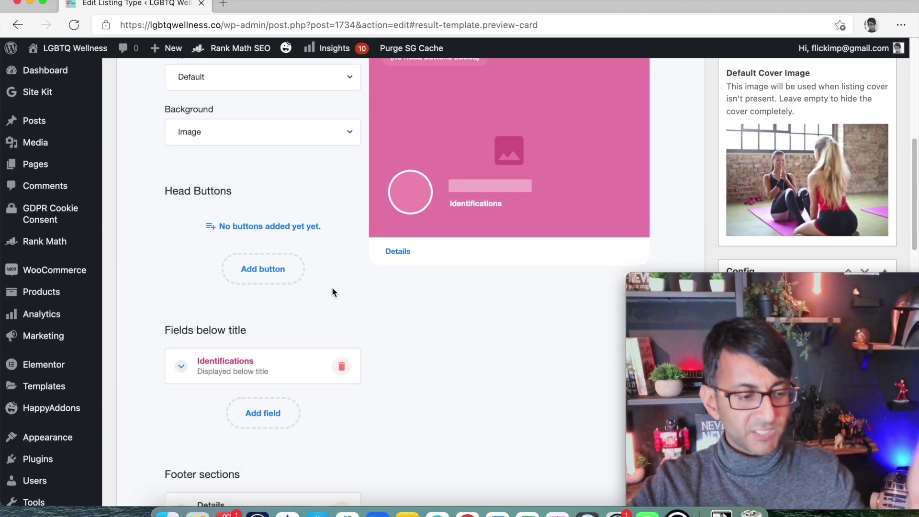
scroll(249, 369, down, 1)
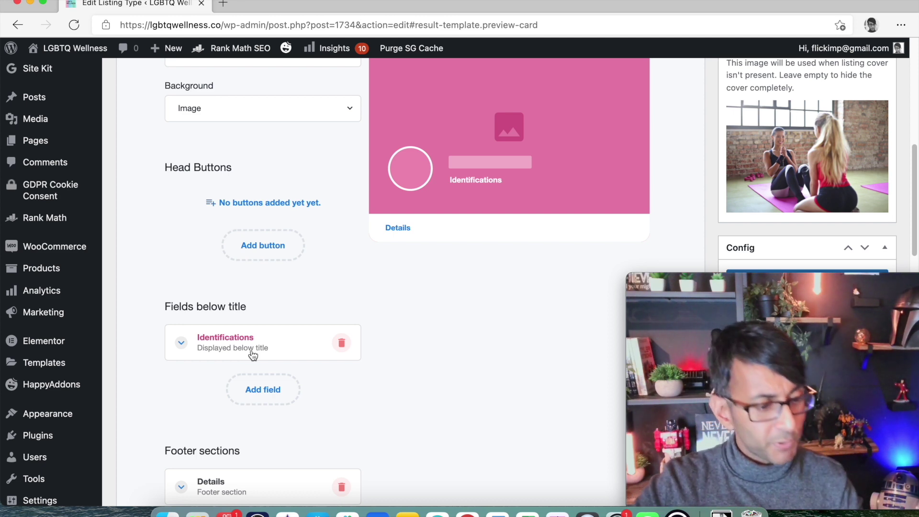
scroll(277, 318, up, 2)
scroll(276, 329, down, 8)
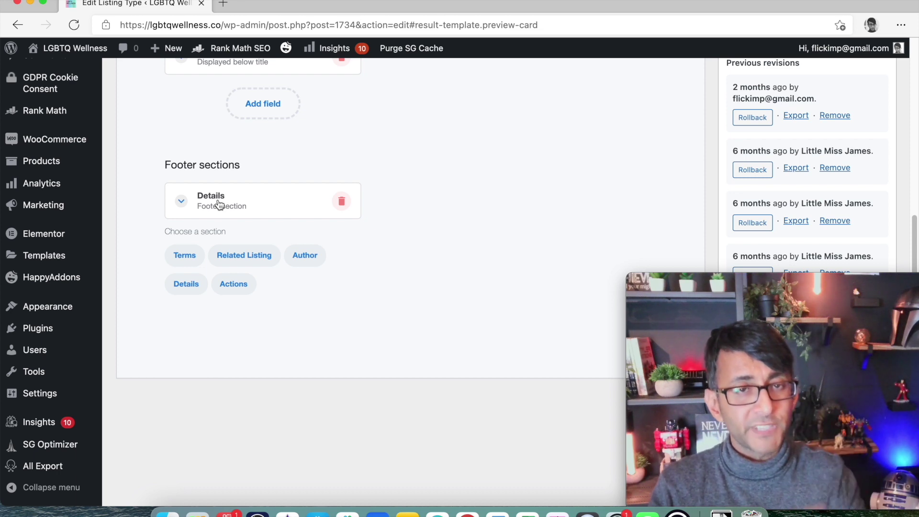
scroll(367, 226, up, 5)
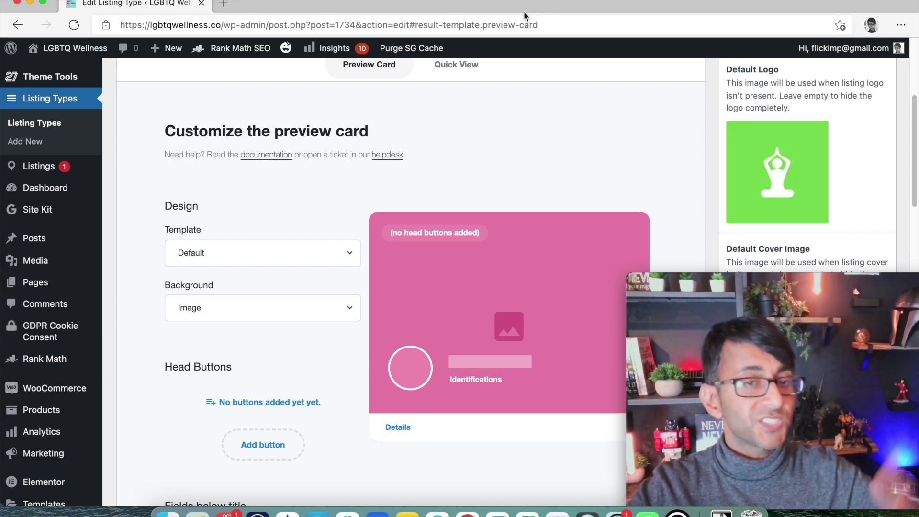
scroll(522, 144, up, 4)
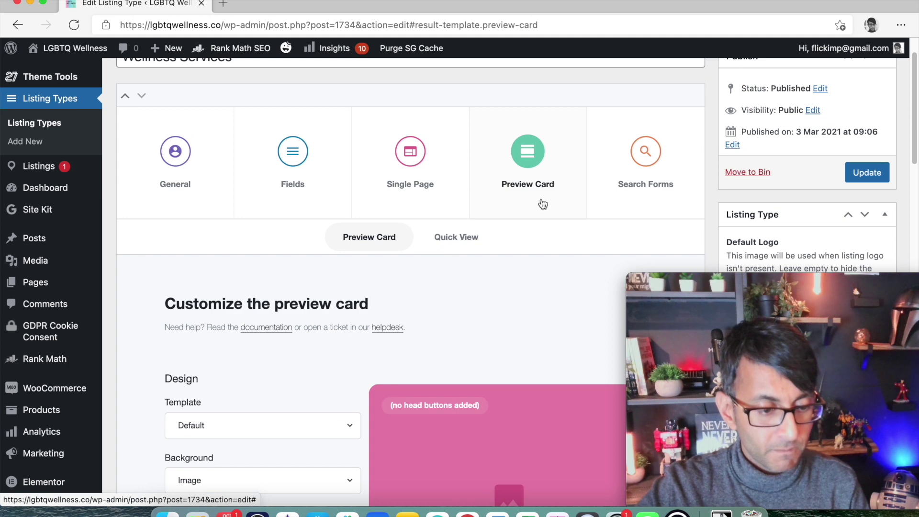
Open the Quick View settings, look through the available map skins and keep Grayscale
click(477, 242)
scroll(518, 262, down, 6)
scroll(518, 261, up, 1)
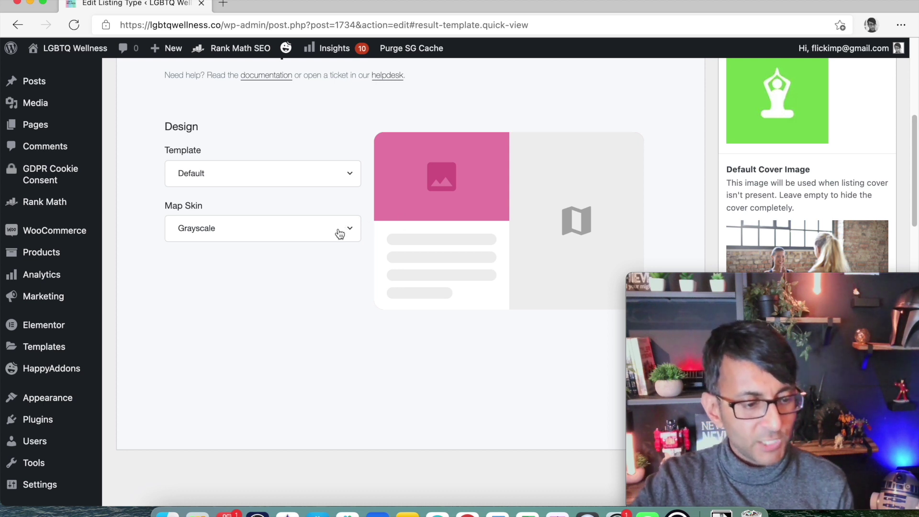
click(309, 241)
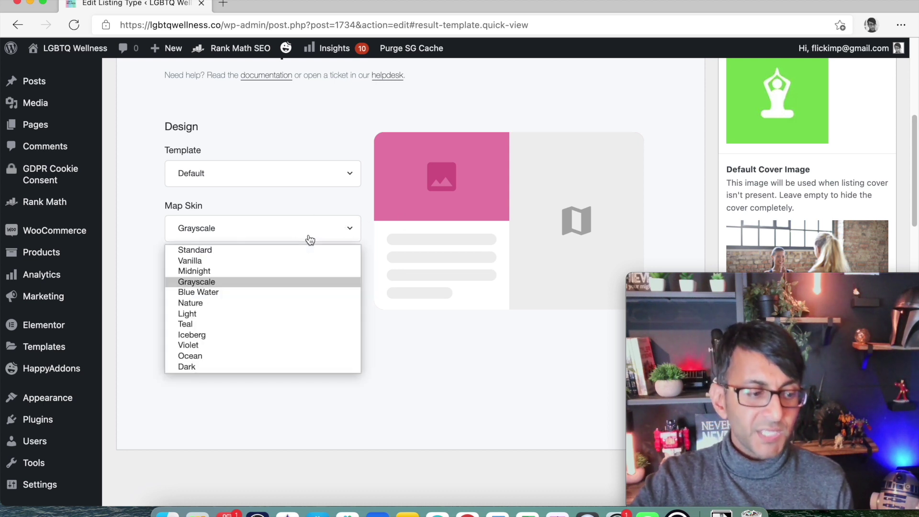
click(285, 277)
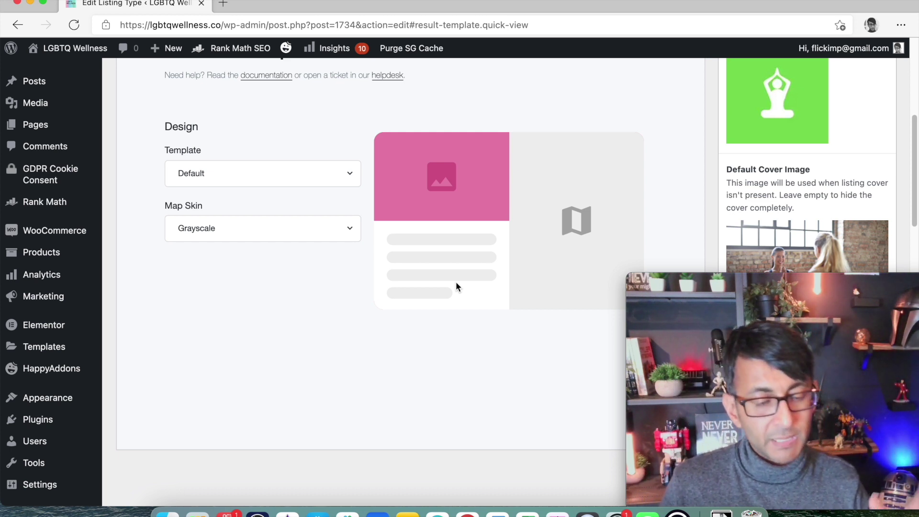
click(230, 229)
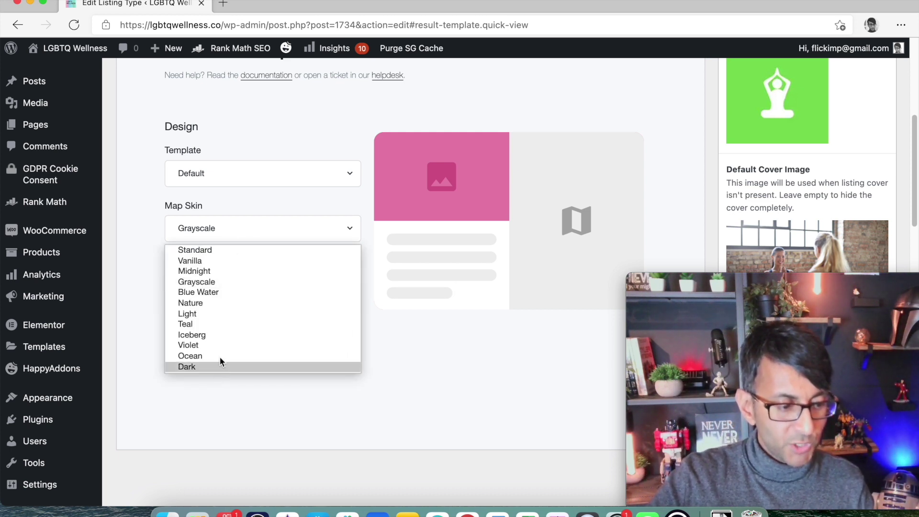
click(222, 283)
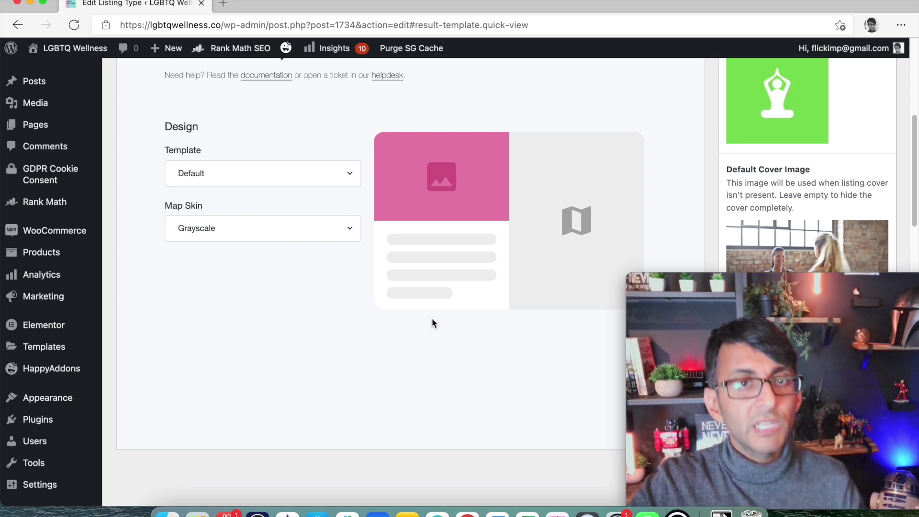
Open the advanced search form configuration and examine its active filters, including the Proximity filter's settings
scroll(411, 341, up, 6)
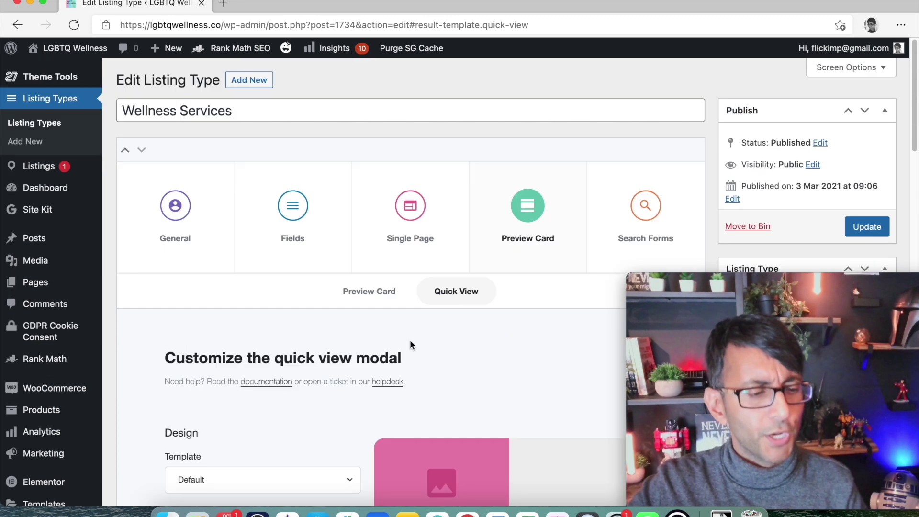
click(651, 227)
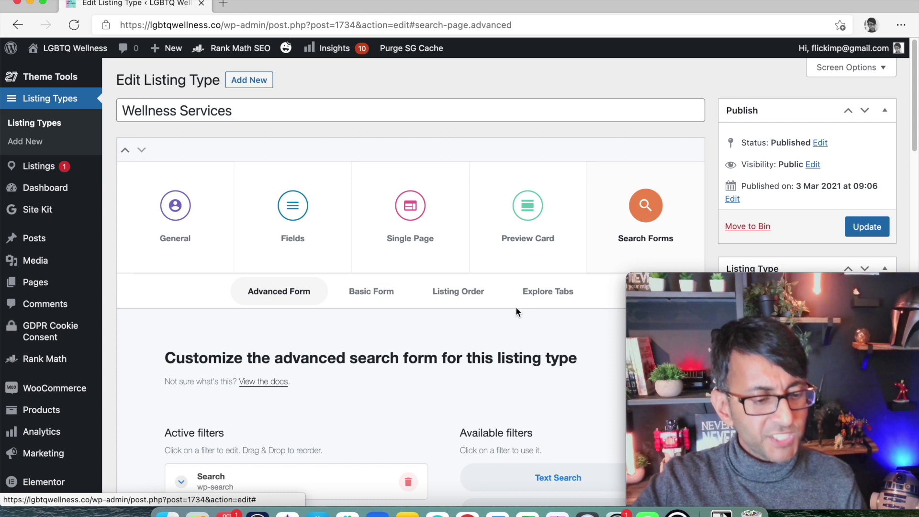
scroll(516, 308, down, 5)
scroll(517, 310, down, 1)
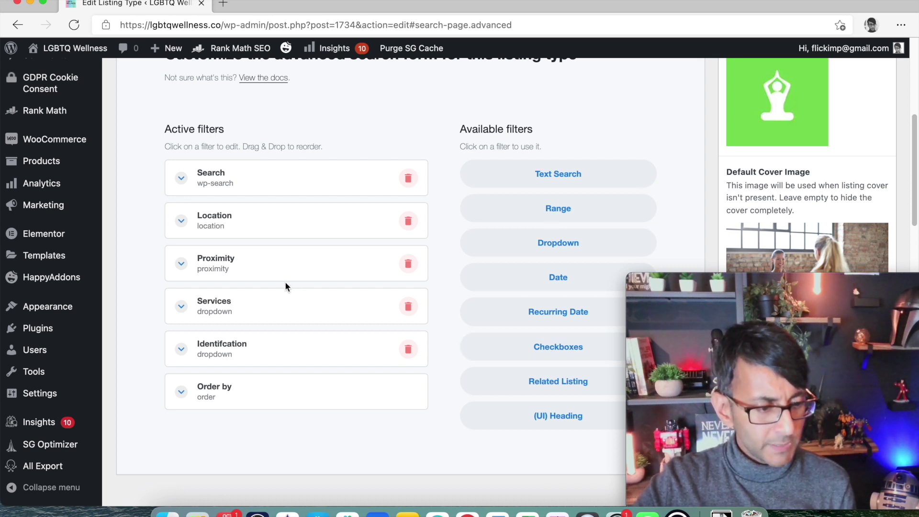
click(181, 266)
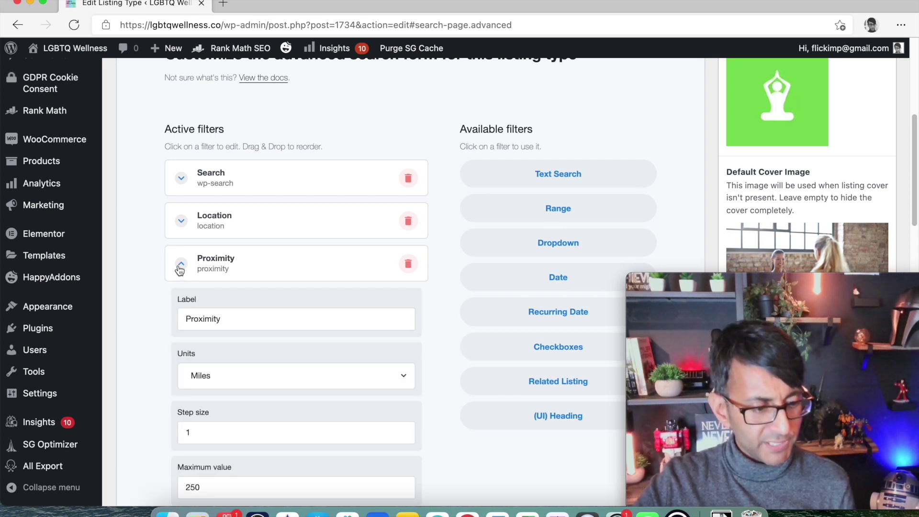
click(181, 270)
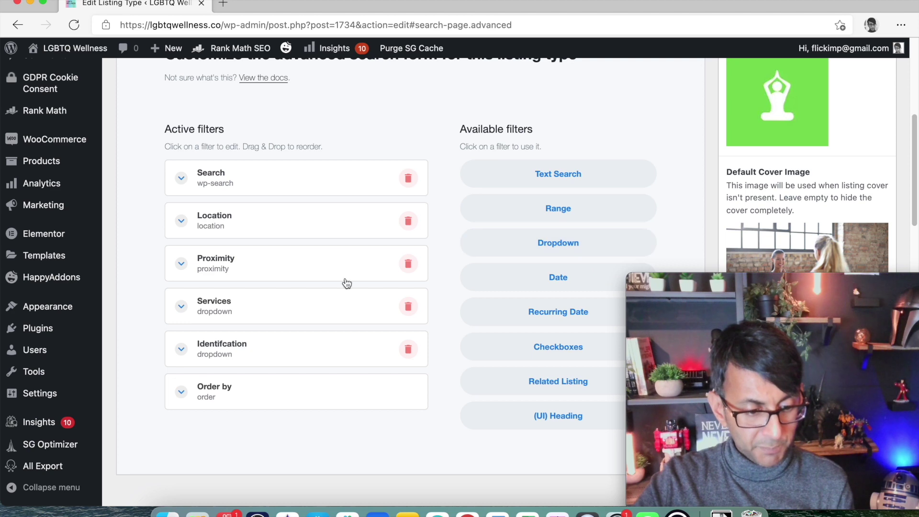
Remove the Proximity filter, add it back to the active filters and place it between Location and Services
scroll(418, 314, down, 1)
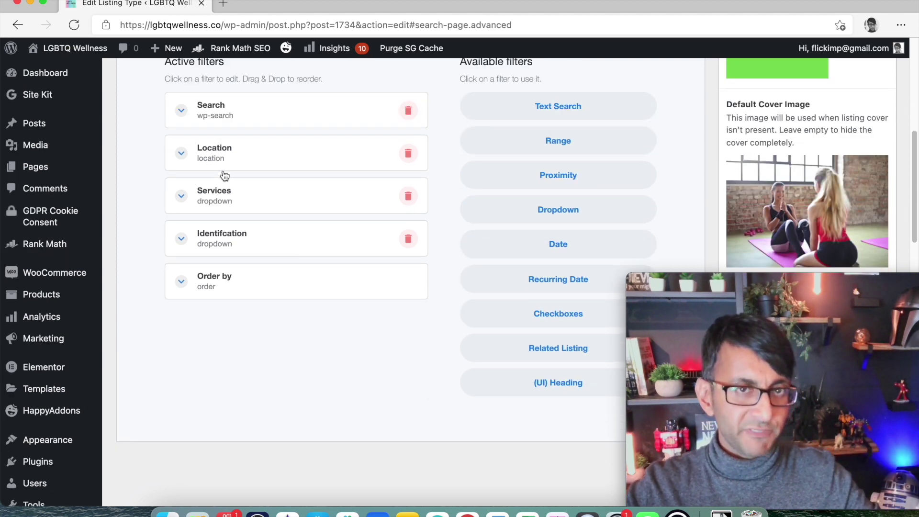
click(572, 176)
click(558, 175)
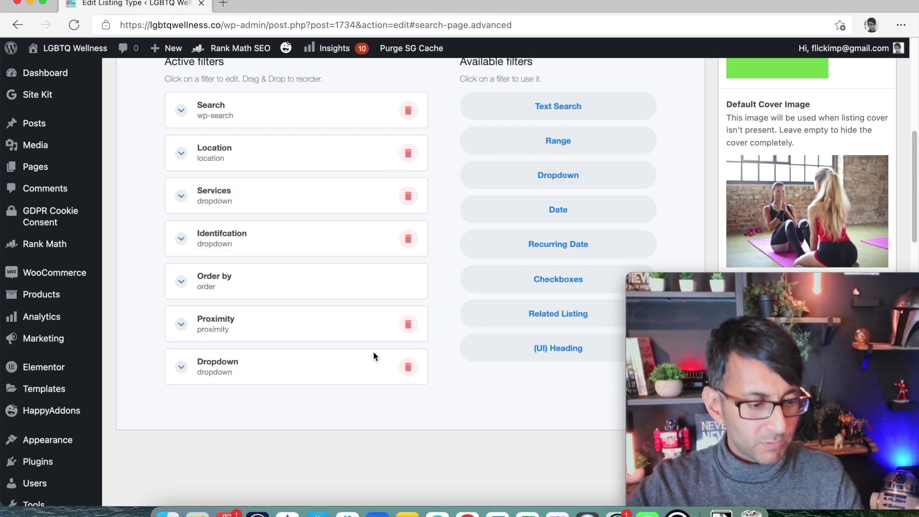
click(408, 366)
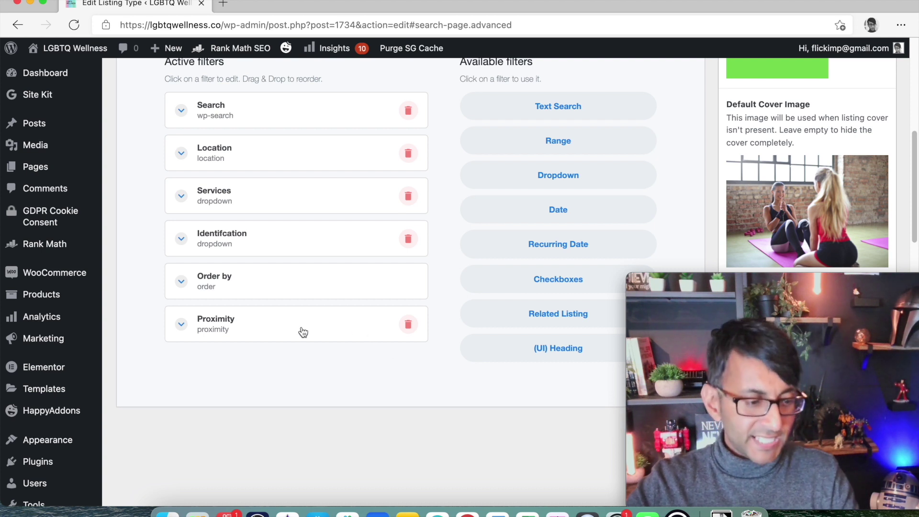
drag(243, 328, 256, 185)
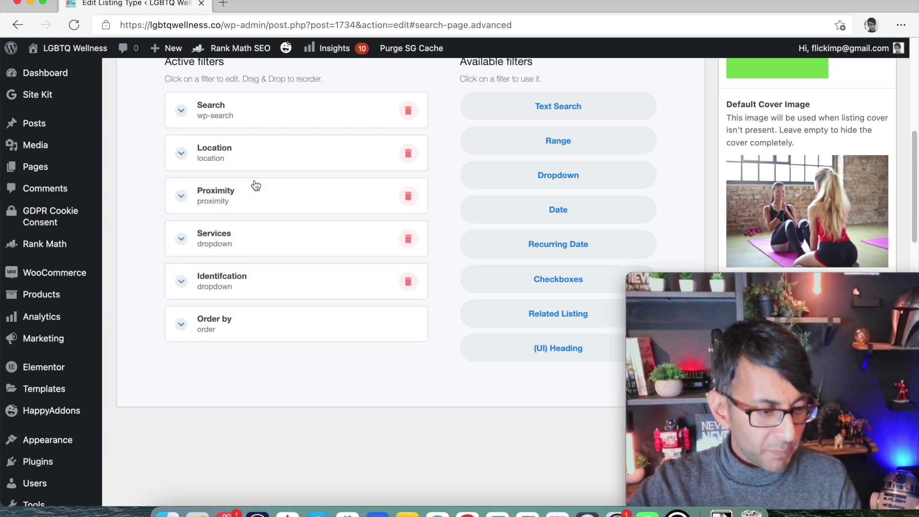
Set the re-added Proximity filter's units to Miles
click(182, 197)
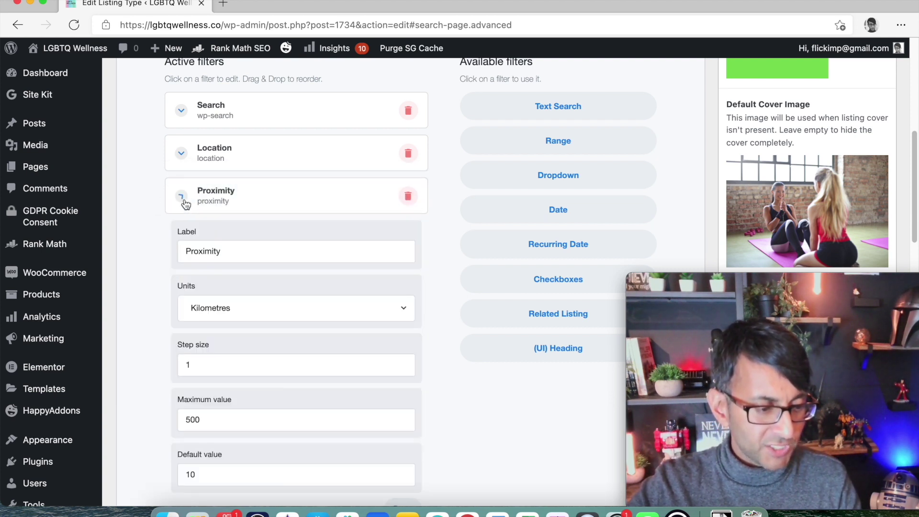
click(293, 314)
click(263, 339)
scroll(237, 378, down, 1)
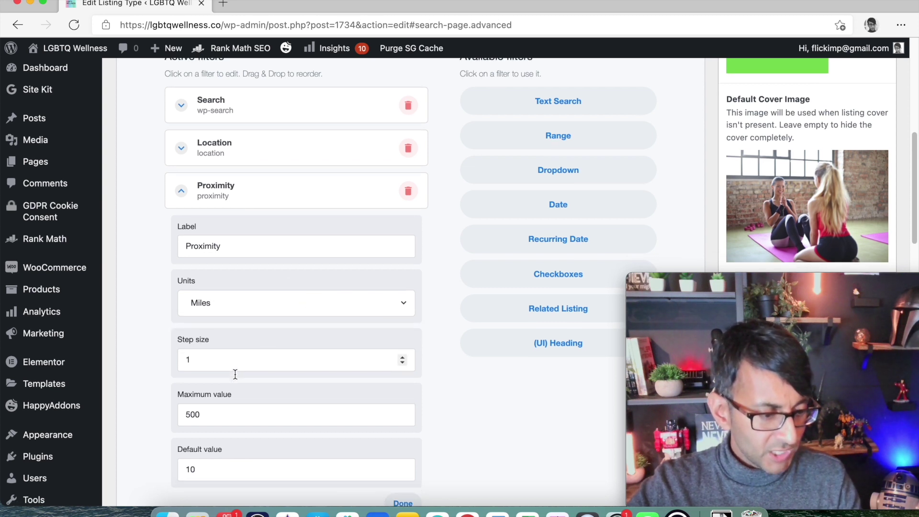
Set the Proximity filter's maximum value to 250 and default value to 1, then check the saved settings
scroll(235, 375, down, 1)
drag(196, 410, 178, 407)
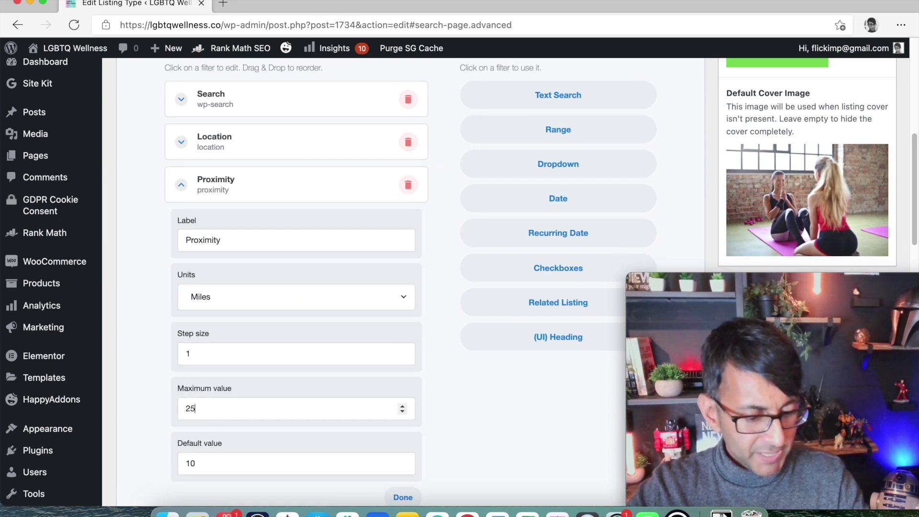
text(250)
scroll(346, 426, down, 2)
drag(206, 421, 170, 416)
click(411, 445)
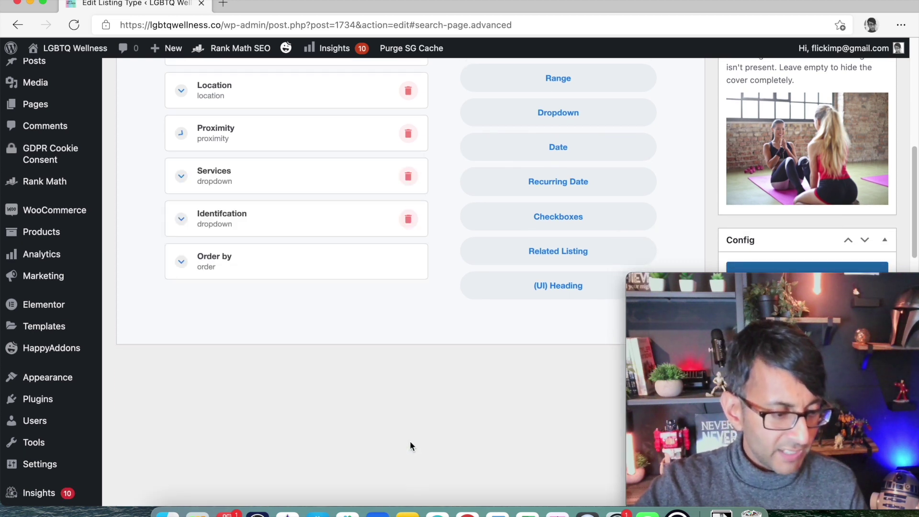
click(180, 137)
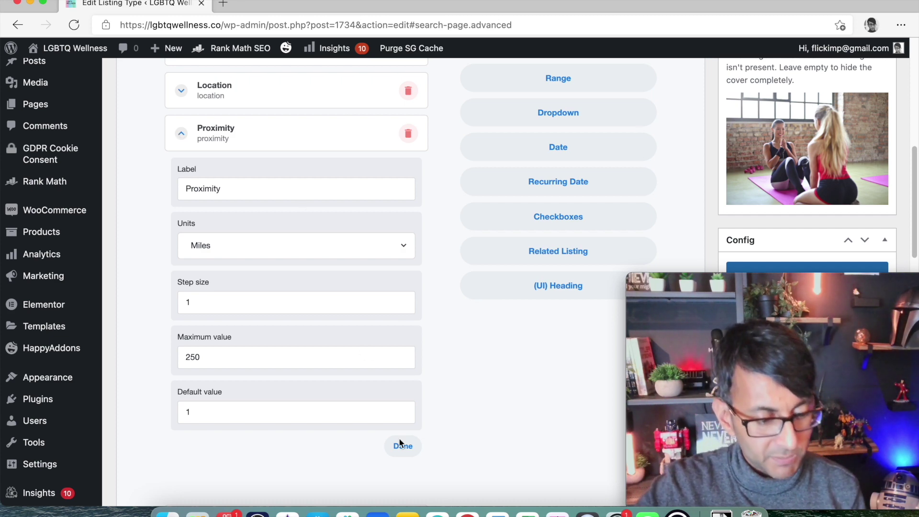
Close the Proximity filter's settings and review the active filters of the advanced search form
click(405, 450)
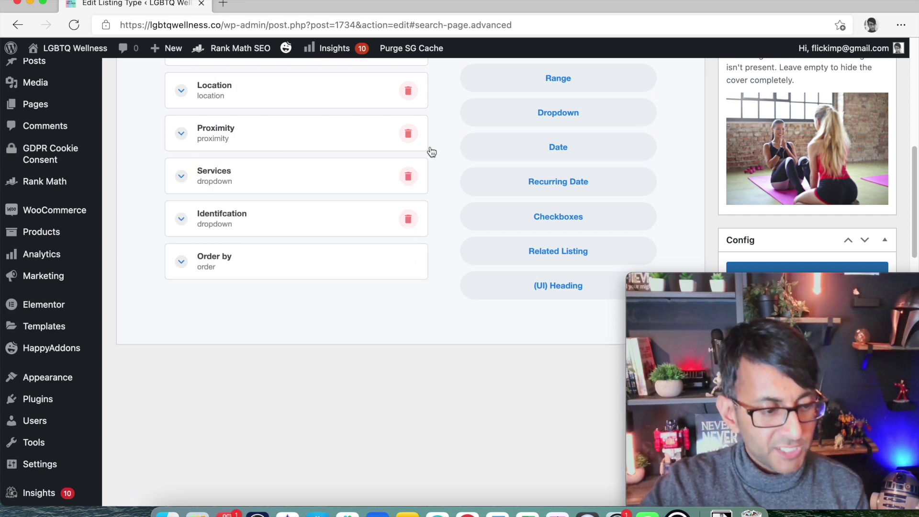
scroll(526, 192, up, 7)
scroll(508, 297, down, 6)
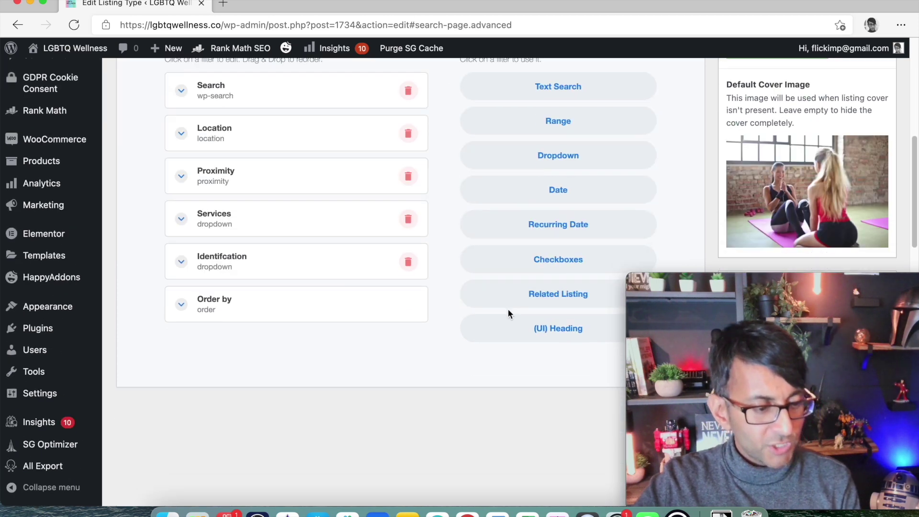
scroll(527, 261, up, 8)
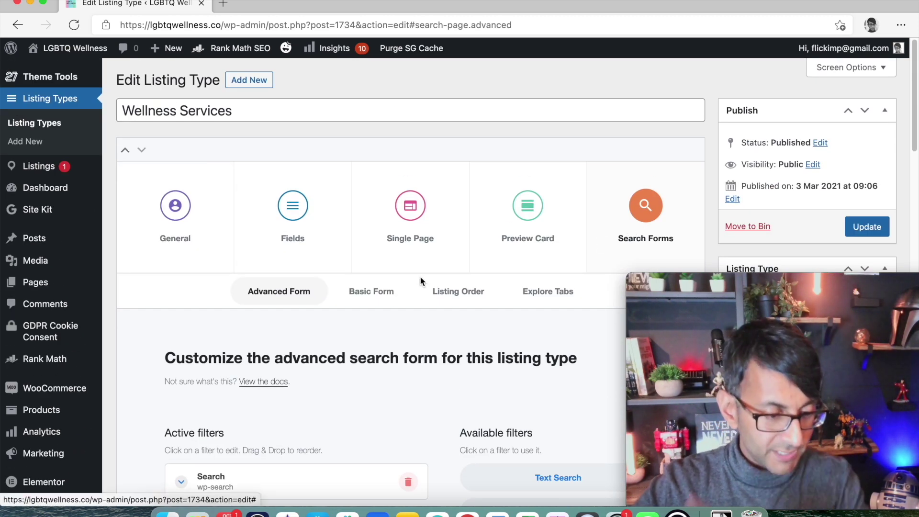
Check the basic search form's filters for Wellness Services and return to the advanced form
click(372, 291)
scroll(464, 301, down, 8)
scroll(465, 301, up, 5)
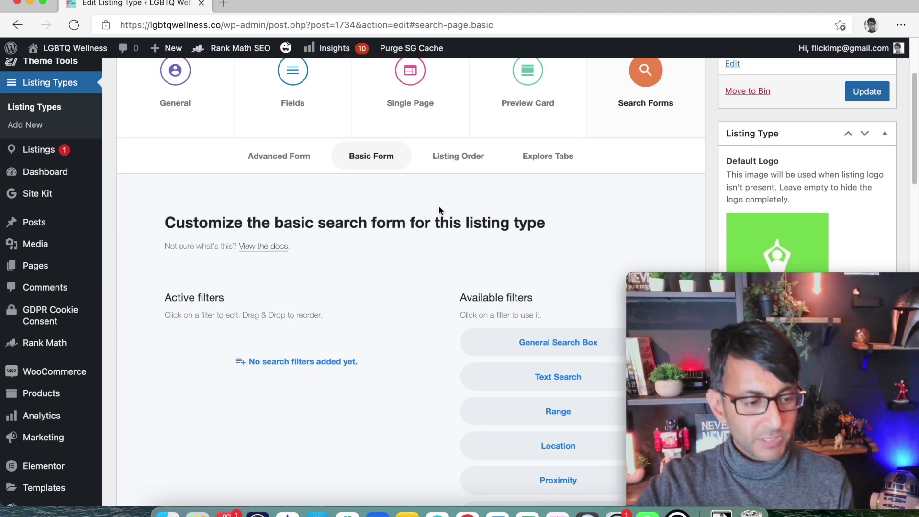
click(297, 155)
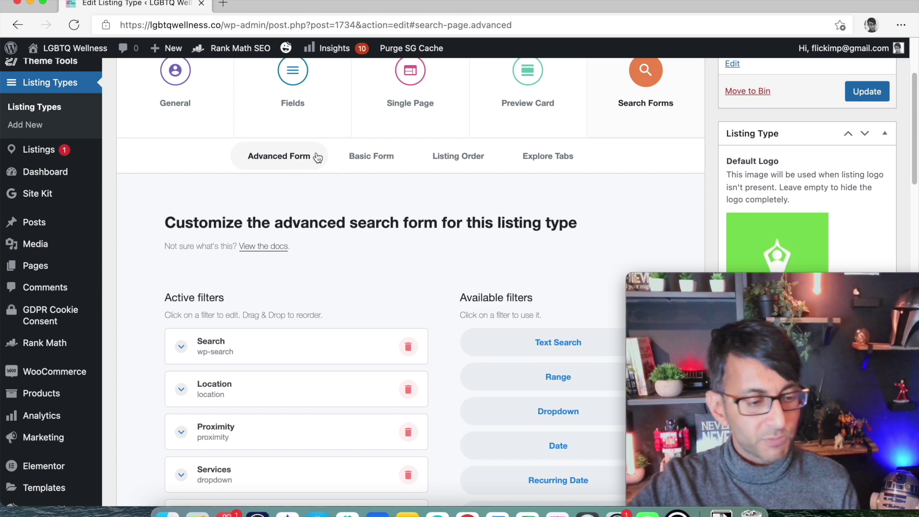
Review the listing order options, then inspect the settings of the Filters tab among the explore tabs
click(464, 163)
scroll(382, 360, down, 1)
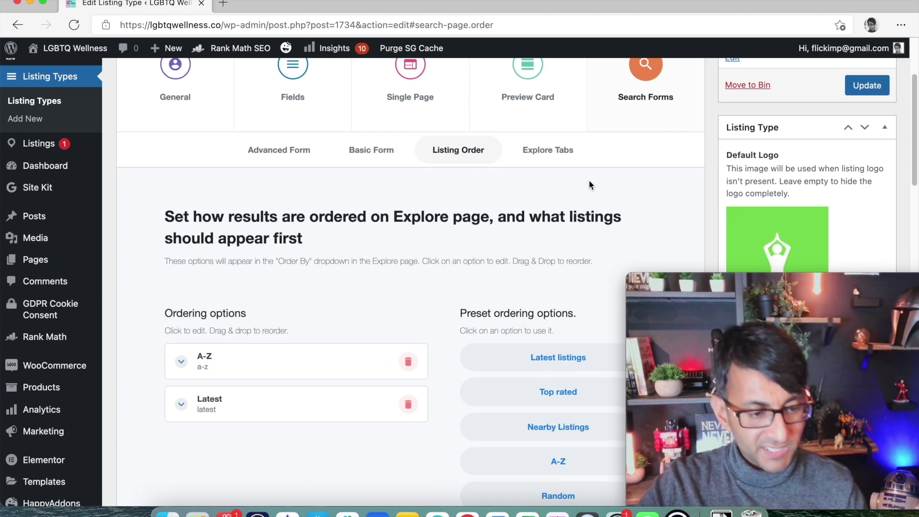
click(561, 164)
scroll(401, 360, down, 1)
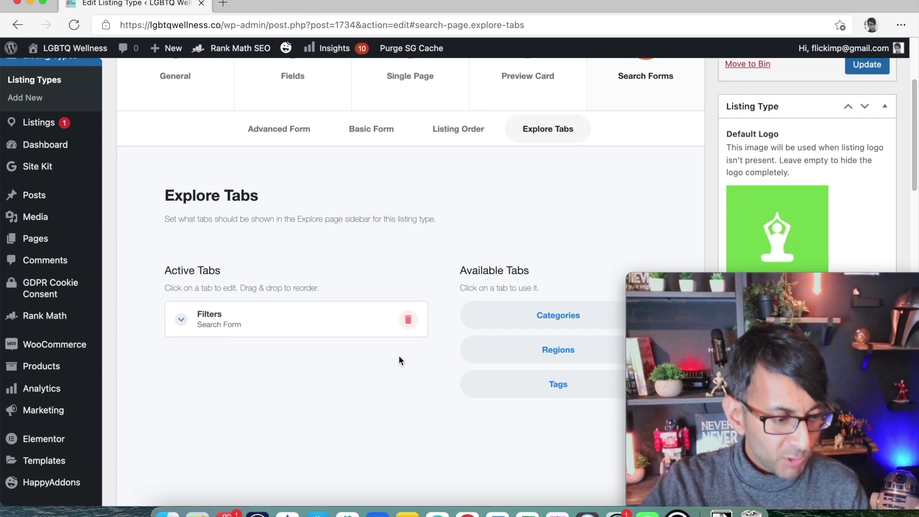
click(181, 321)
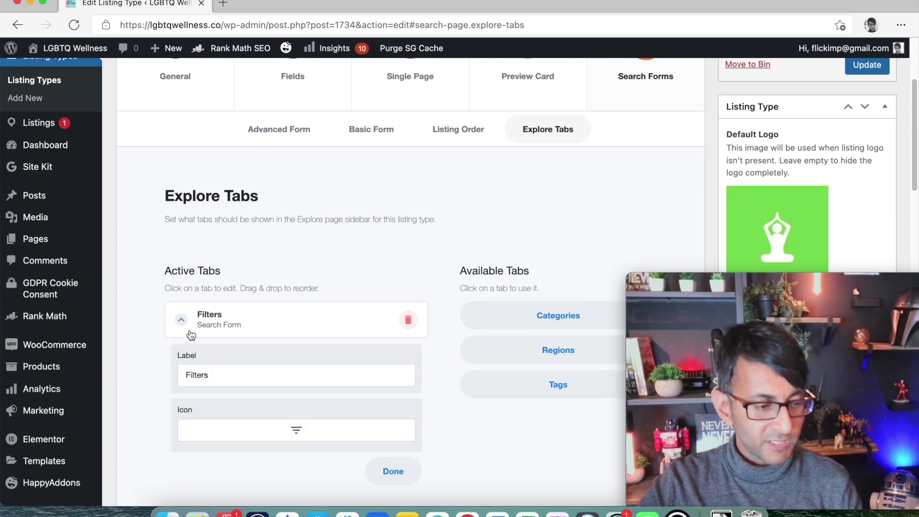
click(185, 330)
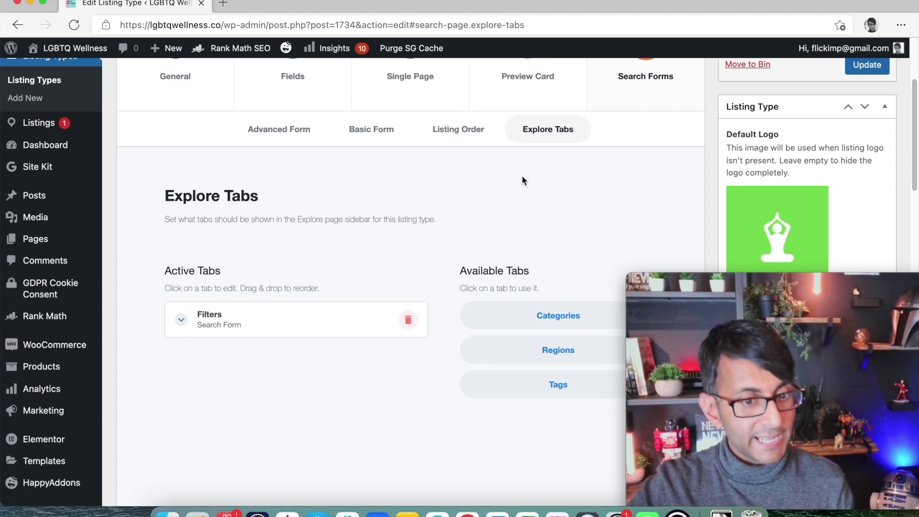
Return to the listing types overview and reopen Wellness Services to locate its config file export option
scroll(872, 139, up, 4)
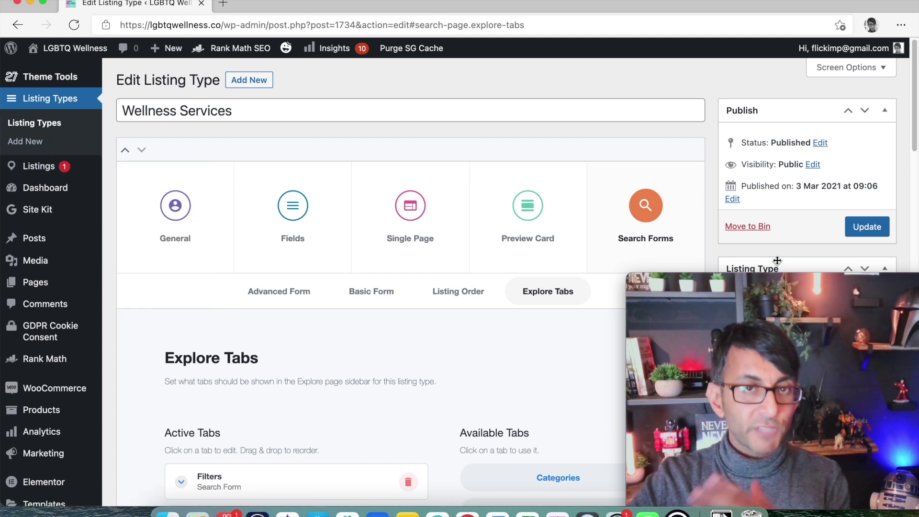
click(44, 126)
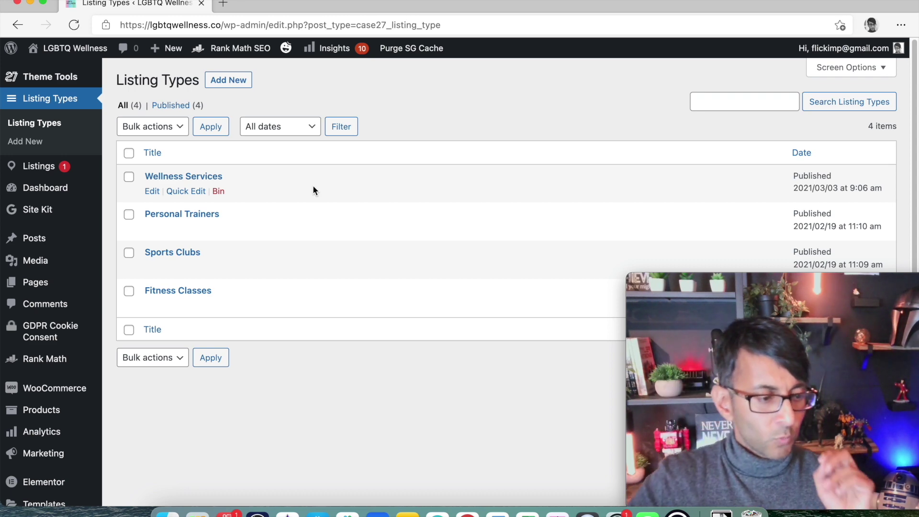
click(152, 191)
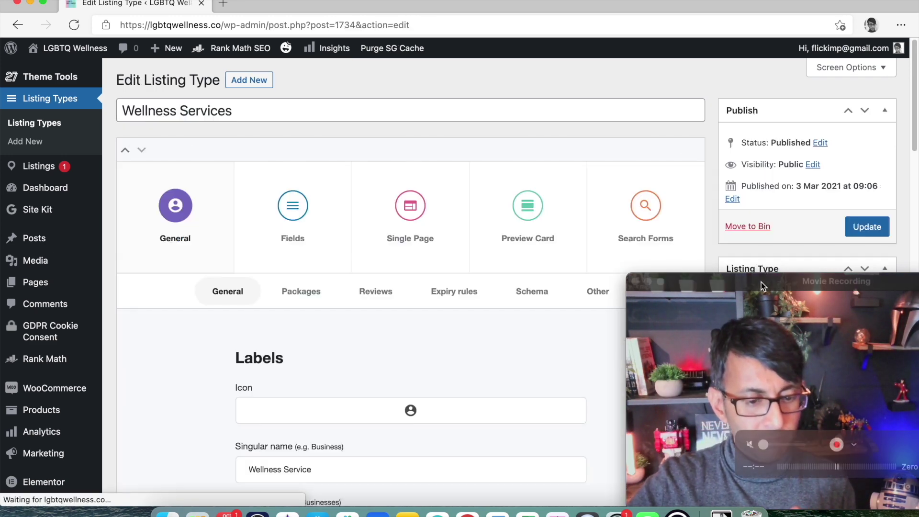
drag(761, 283, 310, 240)
scroll(782, 315, down, 5)
scroll(782, 315, down, 4)
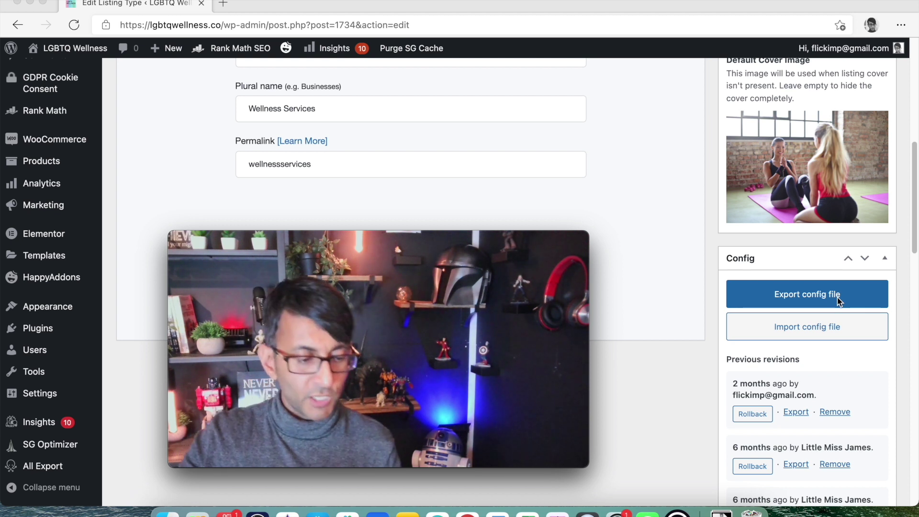
Go back to the listing types, start a new one and locate its config file import option
click(18, 25)
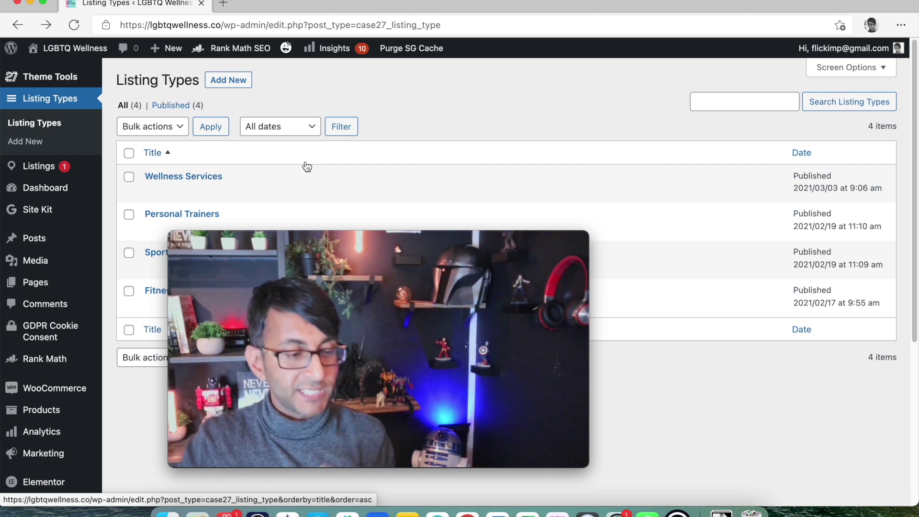
click(240, 83)
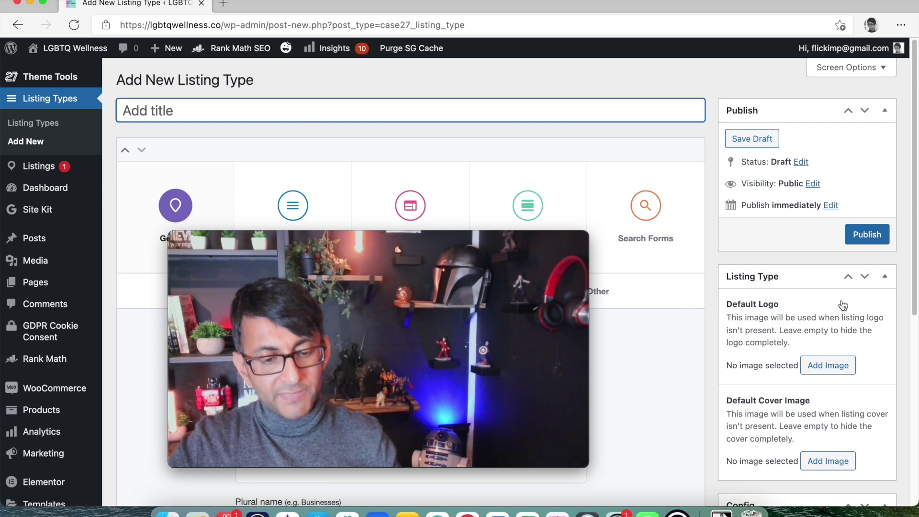
scroll(816, 310, down, 5)
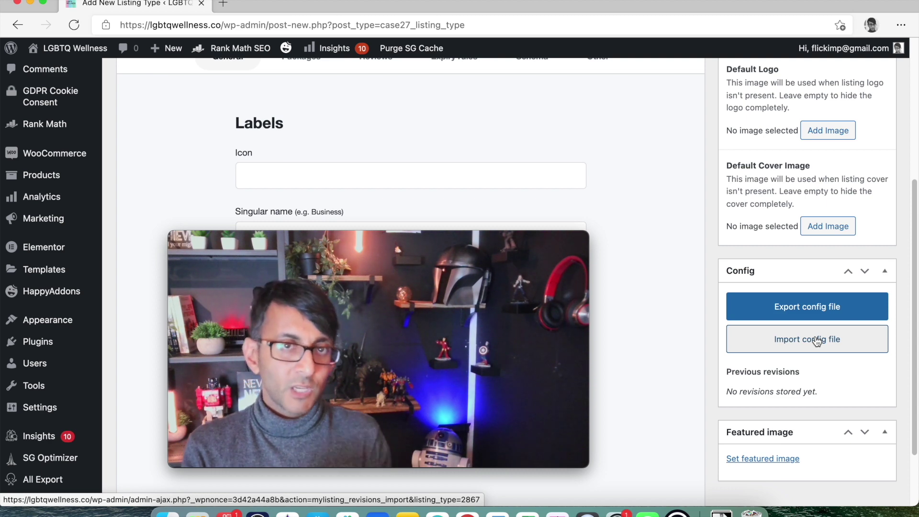
mouse_move(541, 270)
drag(470, 250, 917, 307)
Look over the new listing type's general labels and its used and preset fields
scroll(814, 204, up, 1)
scroll(814, 204, up, 3)
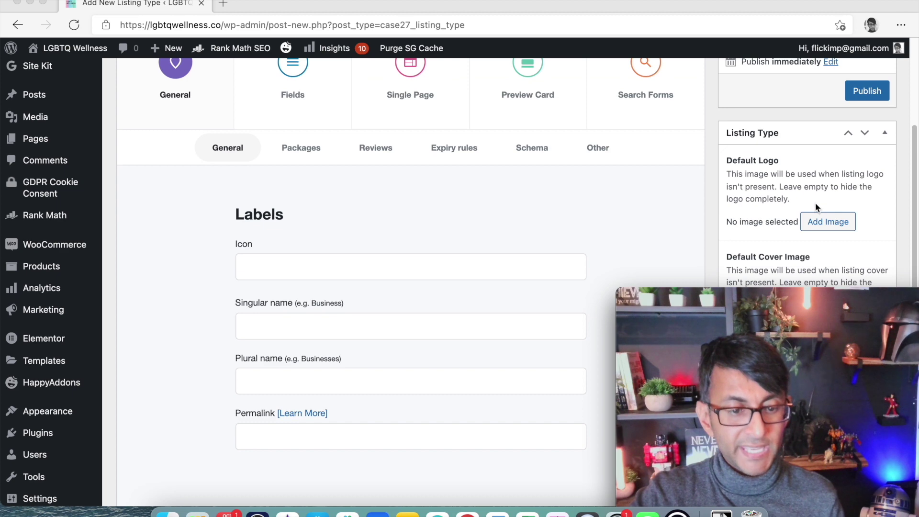
scroll(296, 193, up, 4)
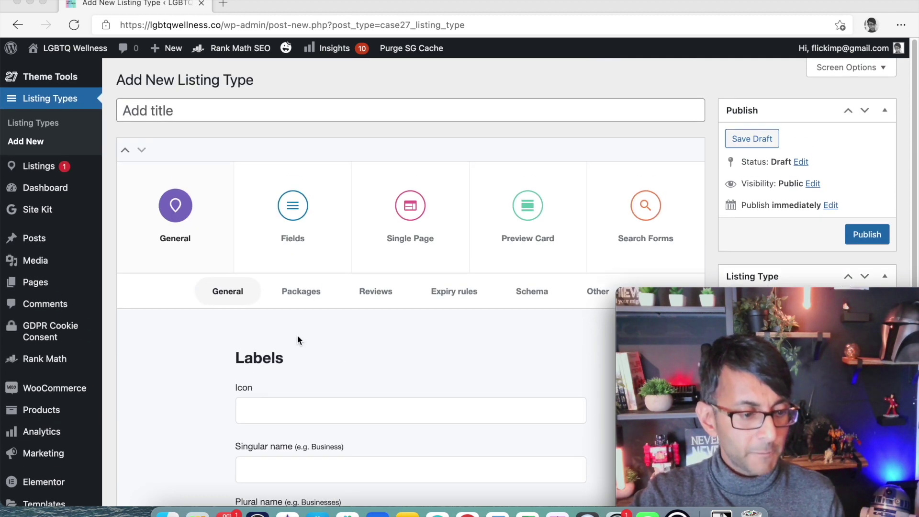
scroll(299, 336, down, 5)
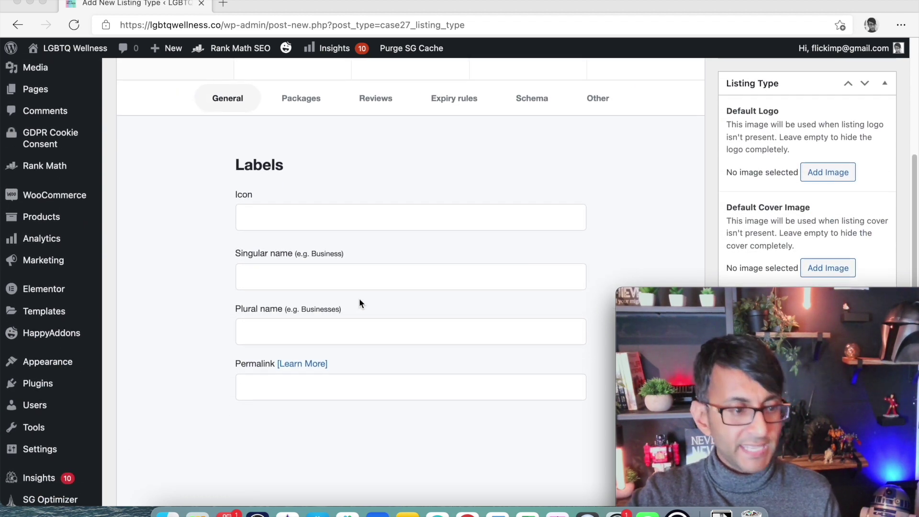
scroll(359, 298, up, 4)
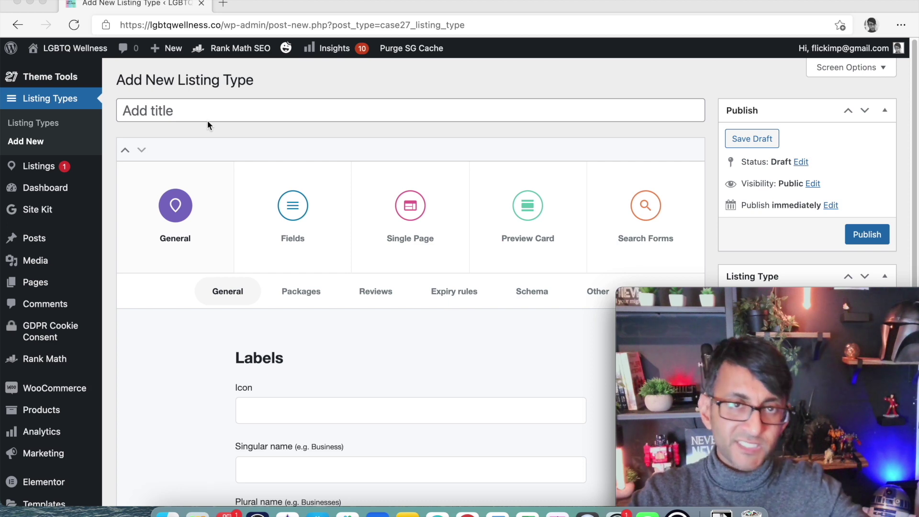
click(257, 294)
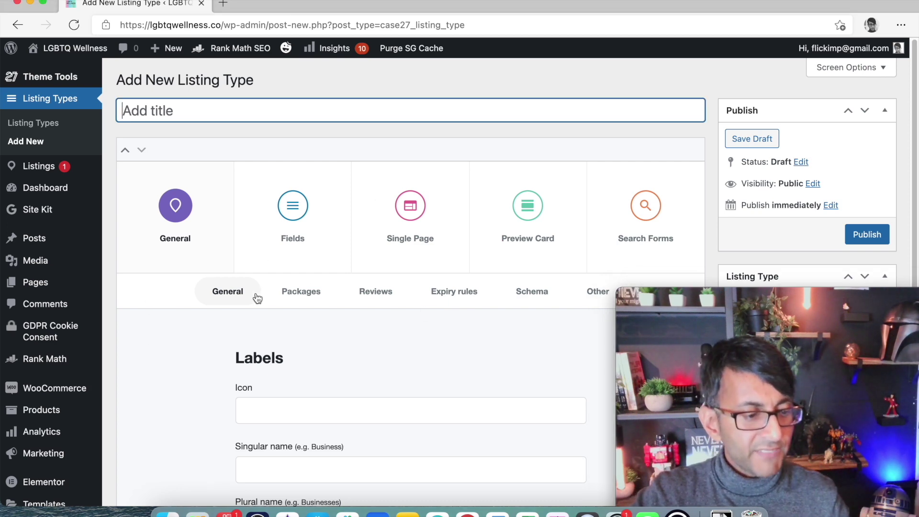
click(293, 219)
scroll(368, 374, down, 5)
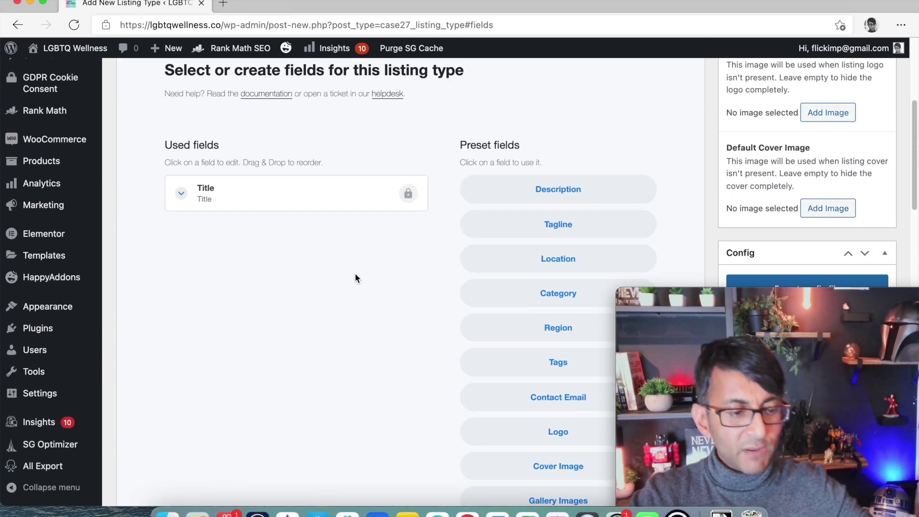
scroll(355, 273, up, 2)
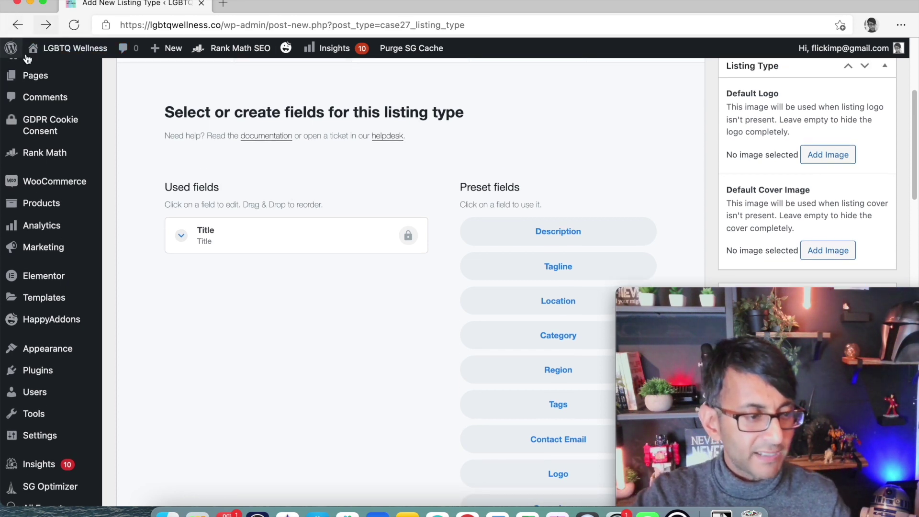
Leave the new listing type, open Personal Trainers for editing and review its used fields
click(18, 26)
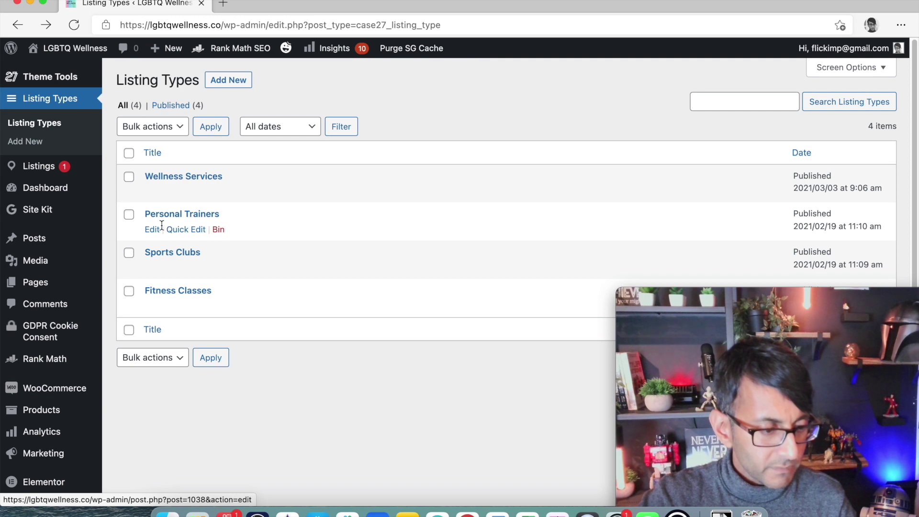
click(151, 230)
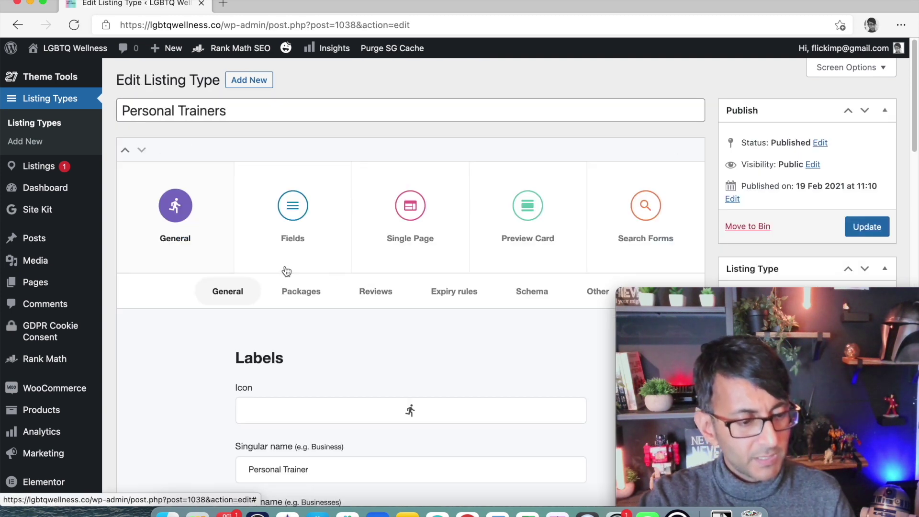
click(290, 234)
scroll(436, 353, down, 10)
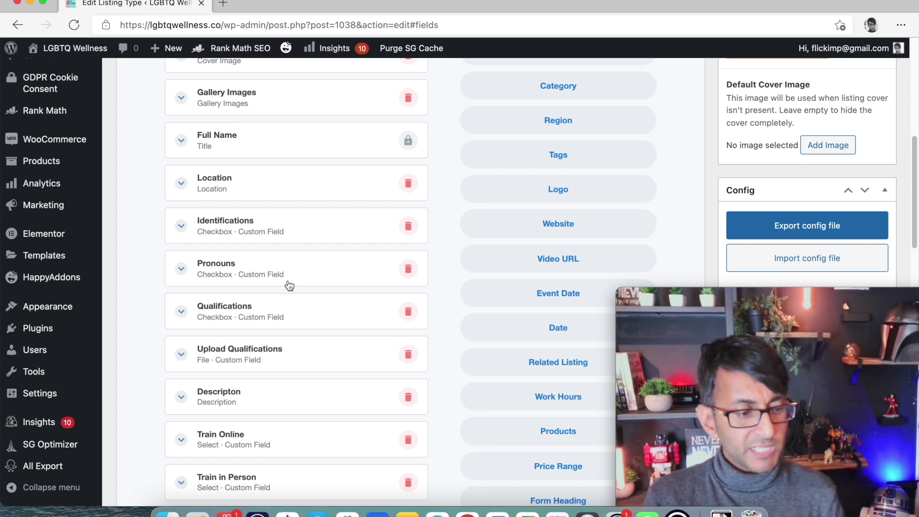
scroll(279, 275, down, 5)
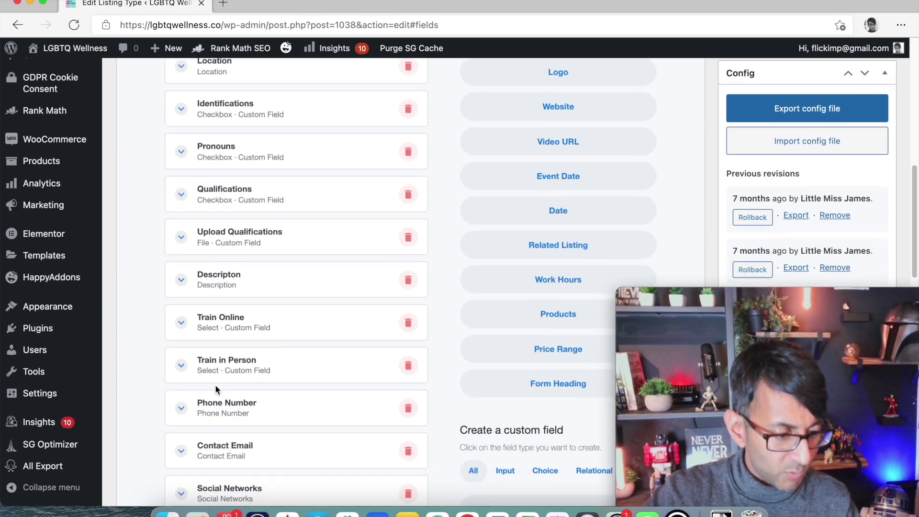
scroll(215, 384, down, 3)
scroll(216, 382, up, 5)
scroll(217, 382, up, 2)
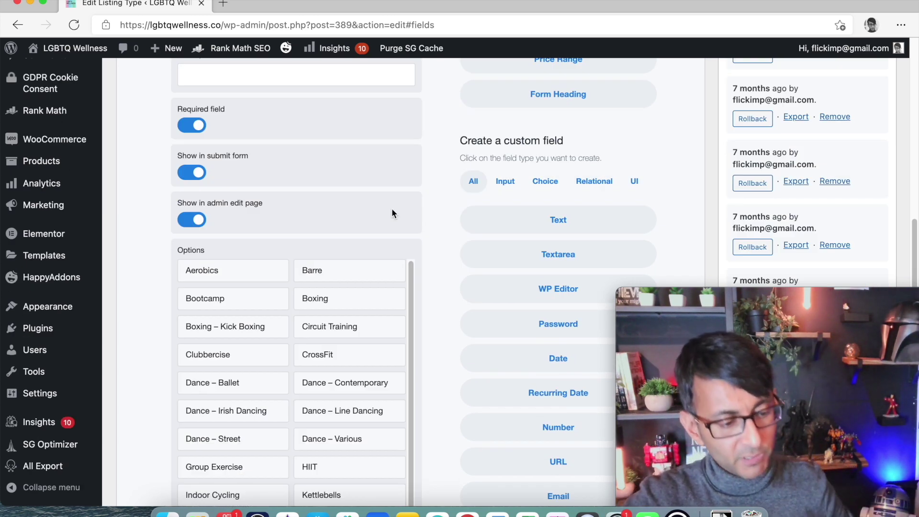
Examine the options of the Type multiselect field in the Fitness Classes listing type
scroll(369, 380, down, 3)
scroll(368, 378, down, 6)
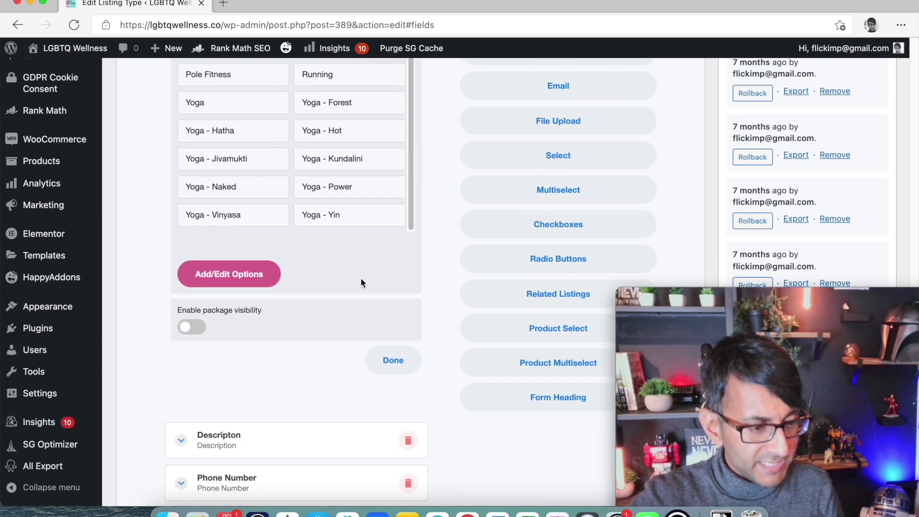
scroll(361, 281, up, 1)
scroll(316, 216, up, 3)
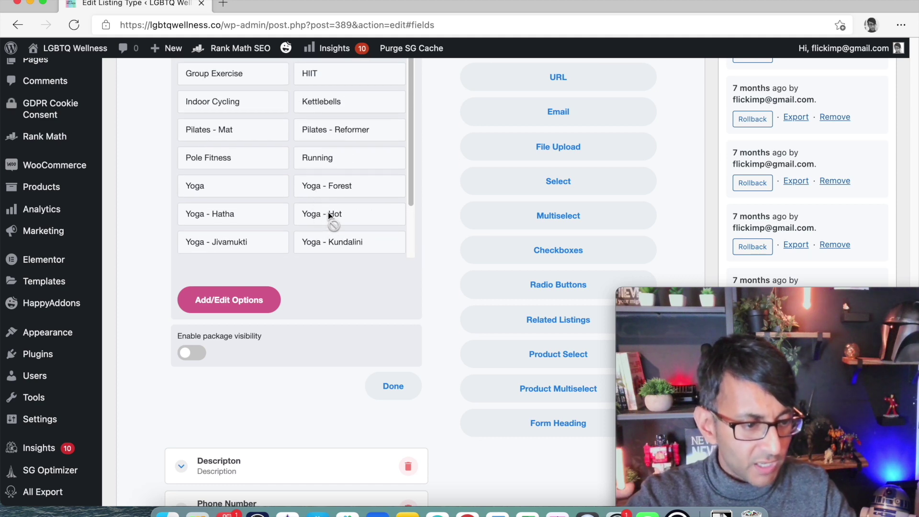
scroll(330, 173, up, 6)
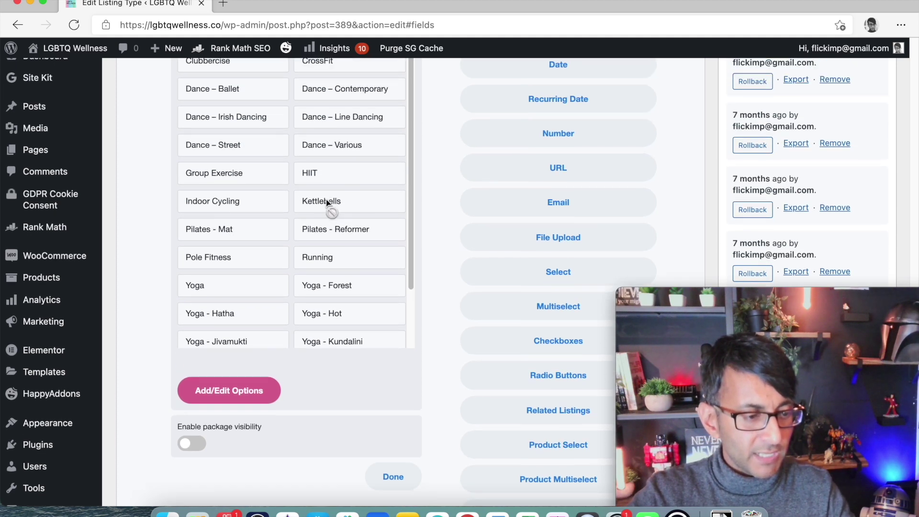
scroll(327, 206, up, 3)
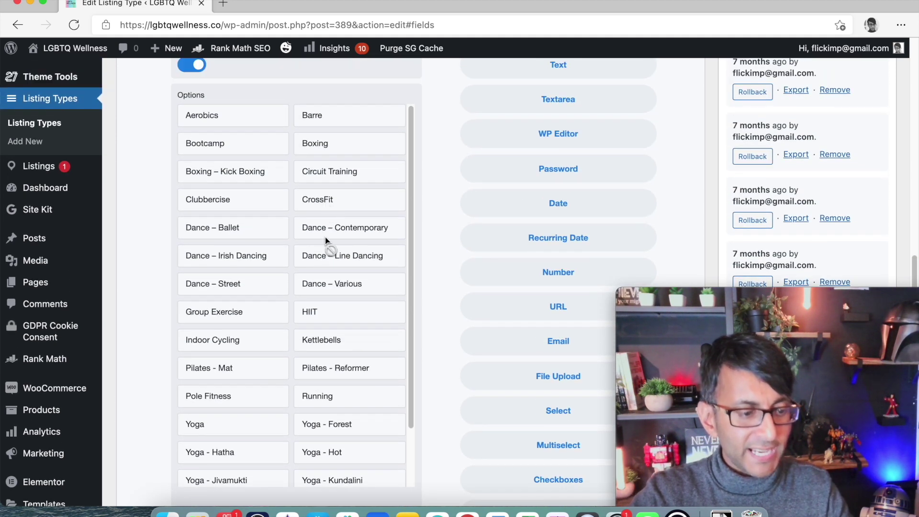
drag(325, 238, 325, 238)
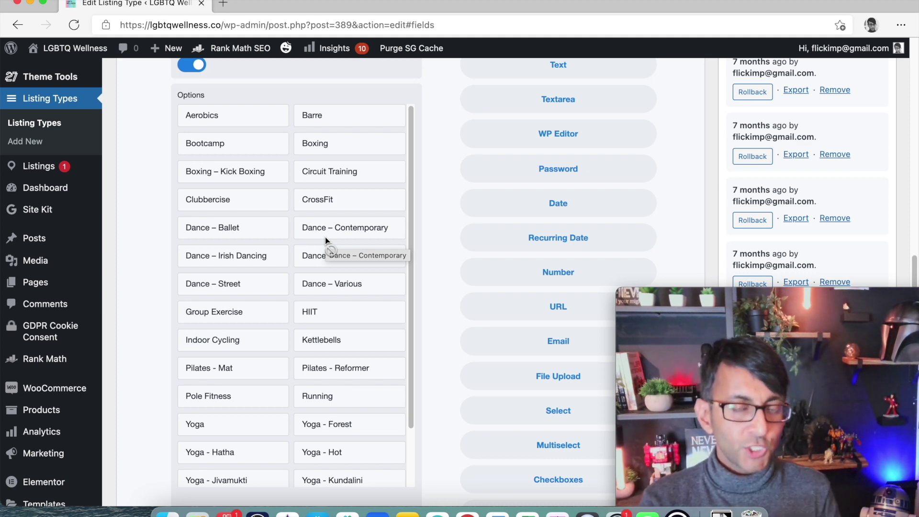
drag(326, 237, 468, 199)
scroll(460, 206, up, 12)
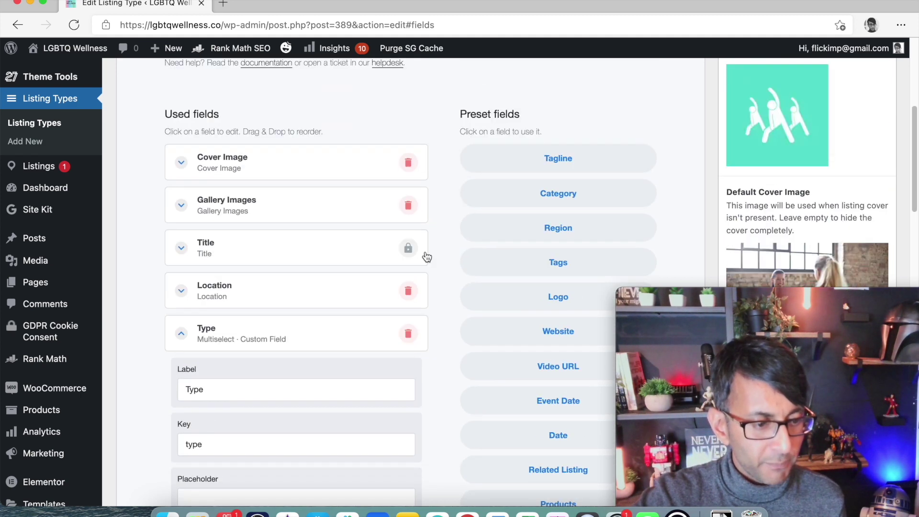
scroll(399, 270, up, 5)
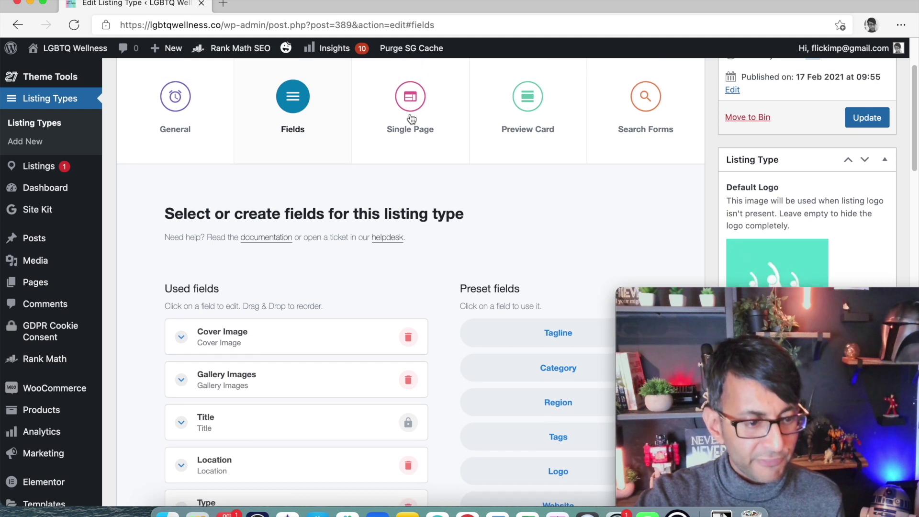
Review the Fitness Classes listing type's single page cover style and the filters of its advanced search form
click(412, 118)
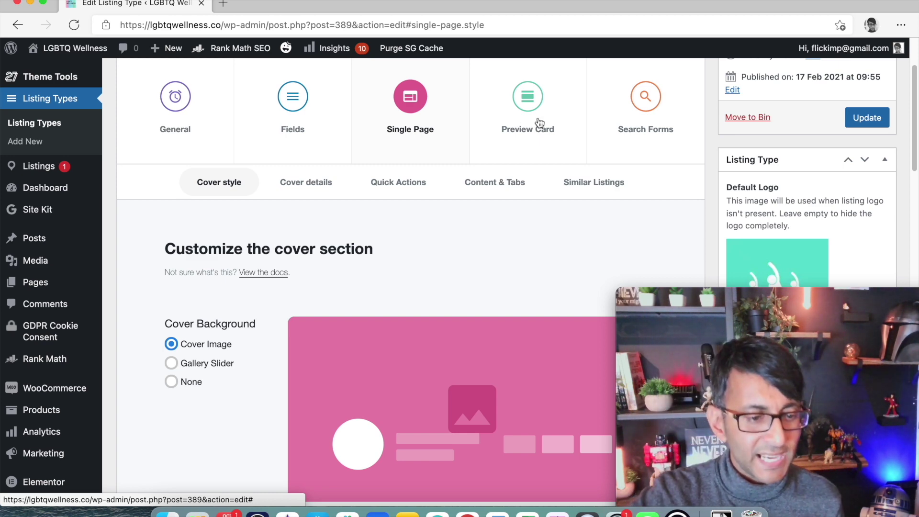
click(647, 97)
scroll(503, 246, down, 3)
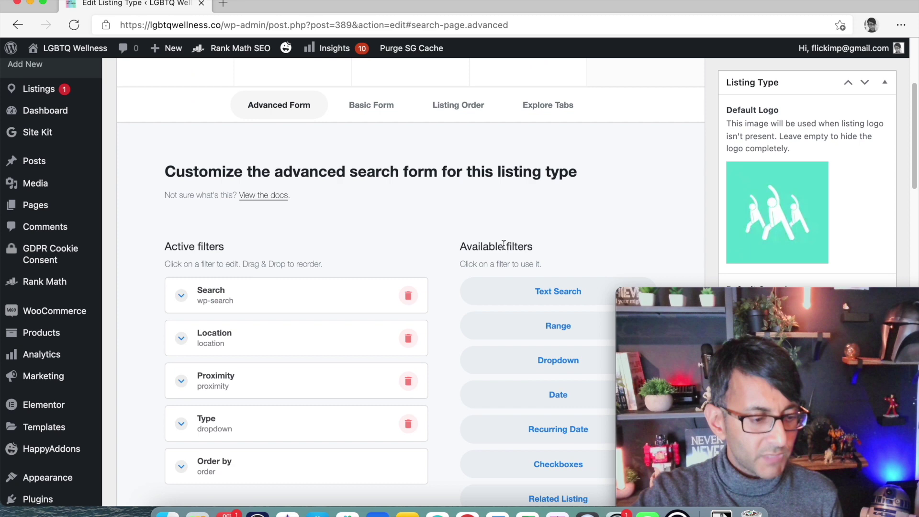
scroll(532, 232, up, 3)
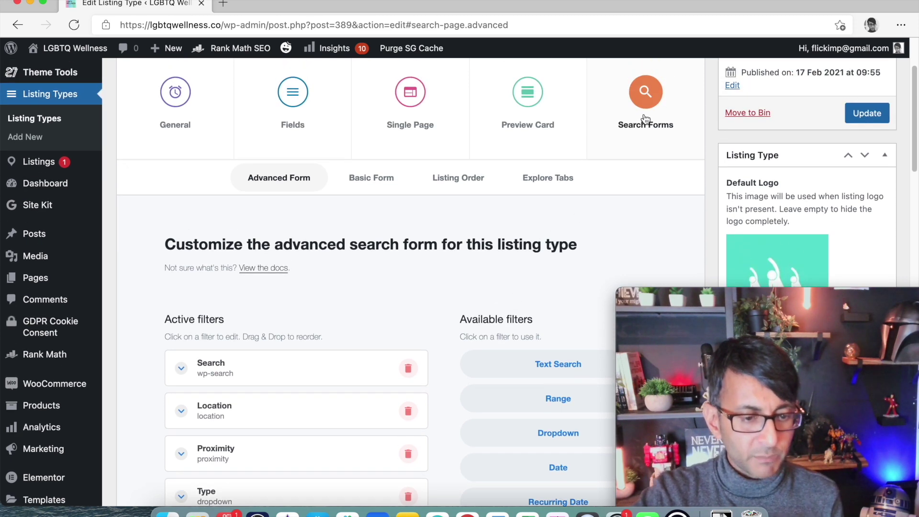
scroll(455, 292, down, 10)
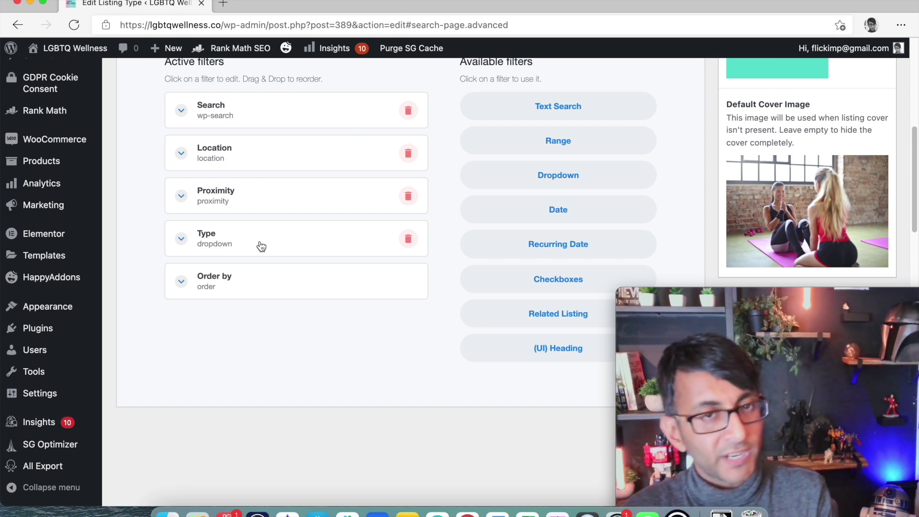
scroll(282, 244, up, 1)
scroll(283, 243, up, 10)
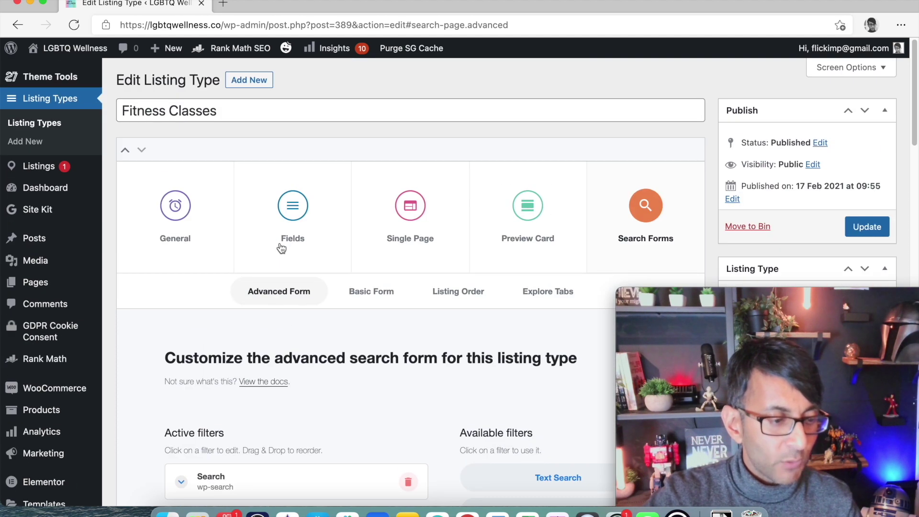
Return to the Fitness Classes fields and inspect the label and key of the Type multiselect field
click(291, 218)
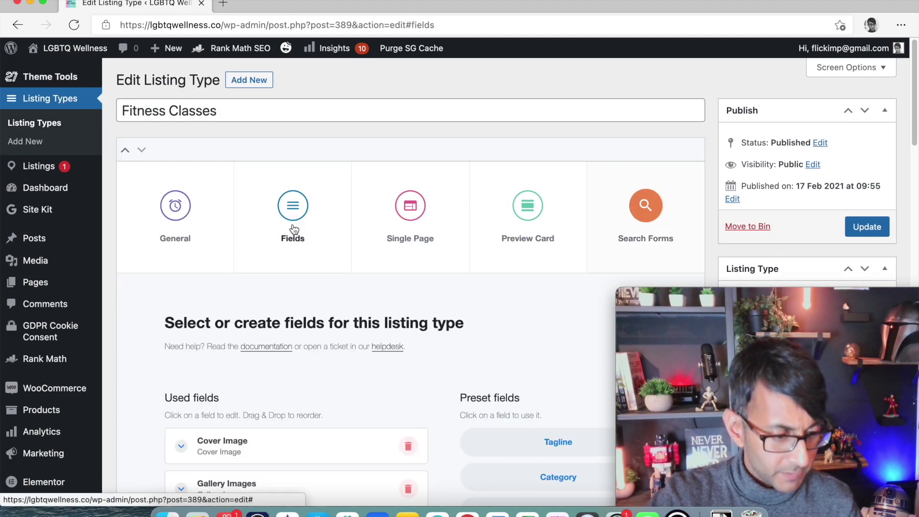
scroll(263, 343, down, 10)
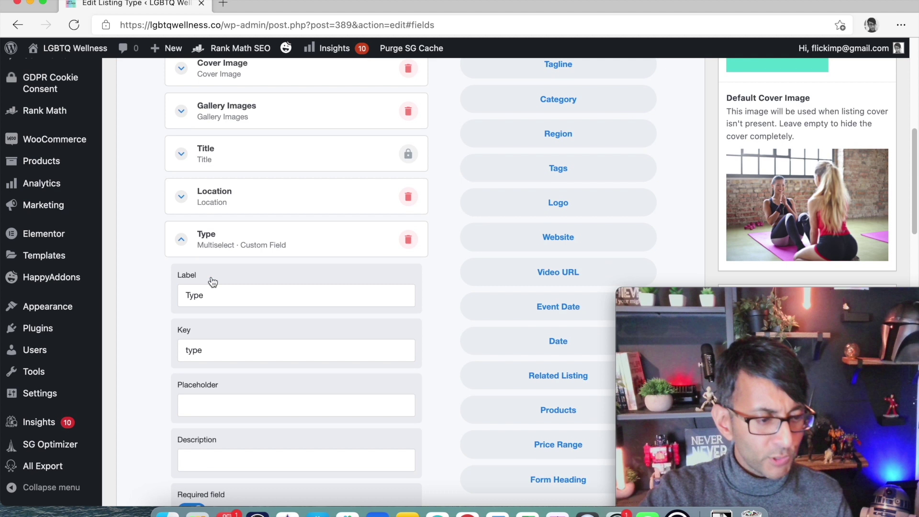
click(182, 239)
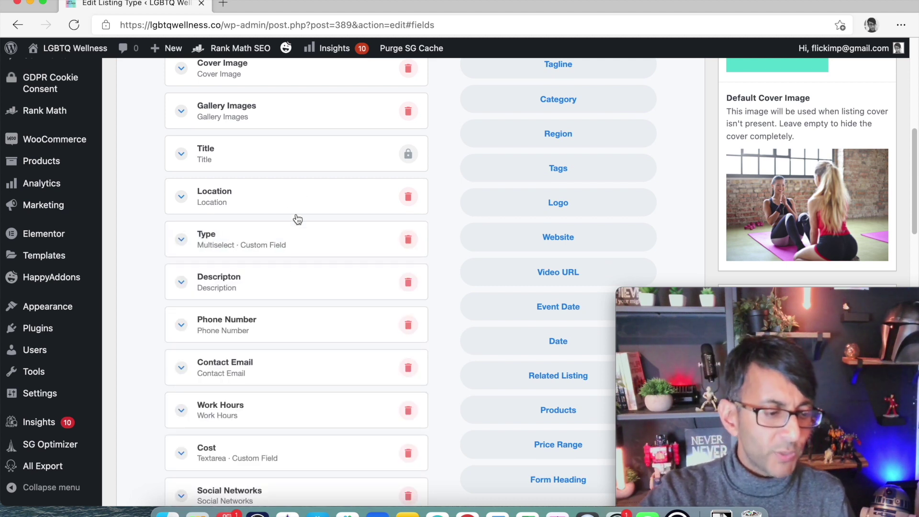
click(181, 239)
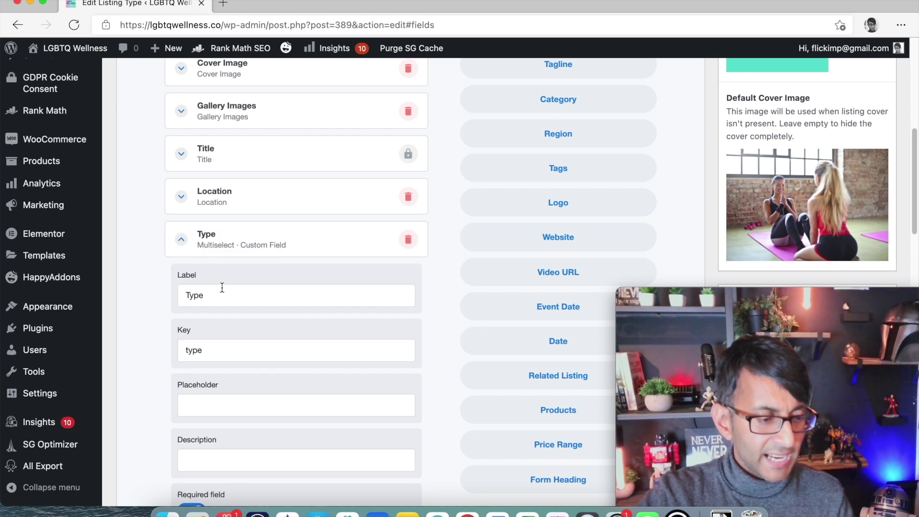
drag(219, 298, 186, 296)
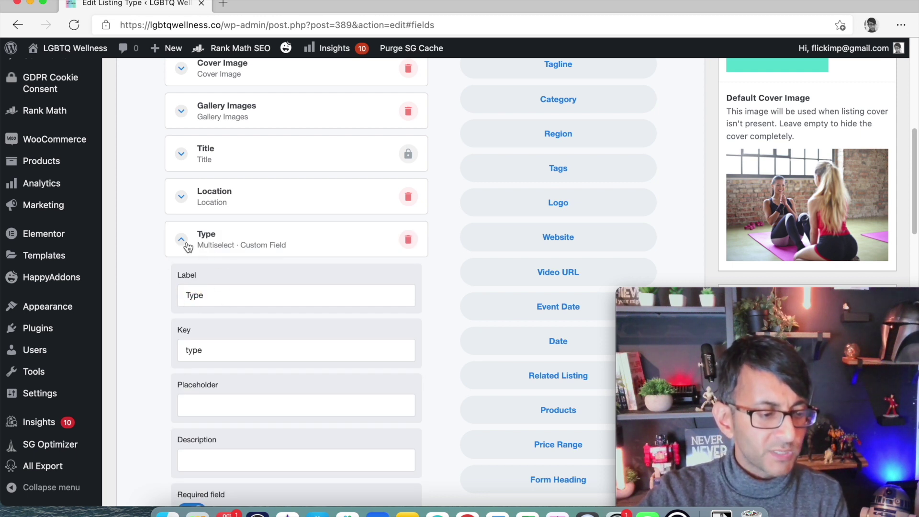
click(181, 240)
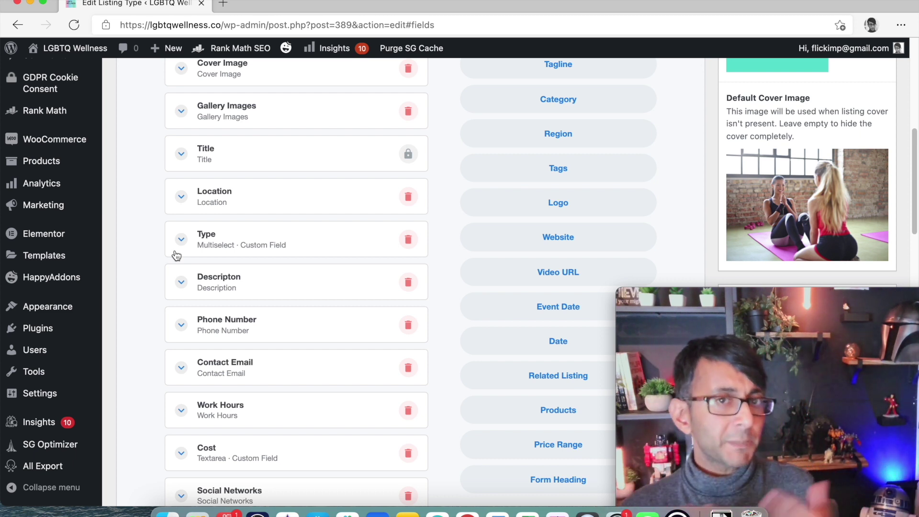
Go back to the listing types overview, open the list of all listings and look through its entries and actions
scroll(297, 250, up, 8)
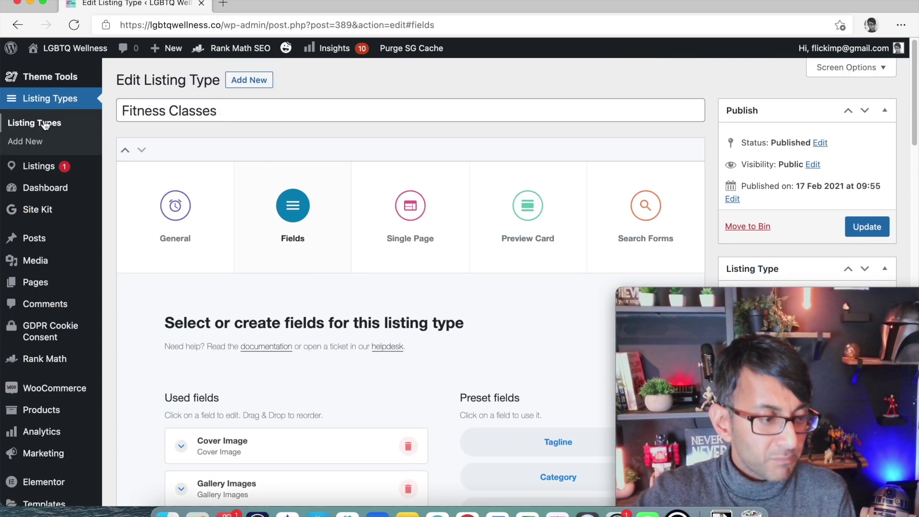
click(57, 110)
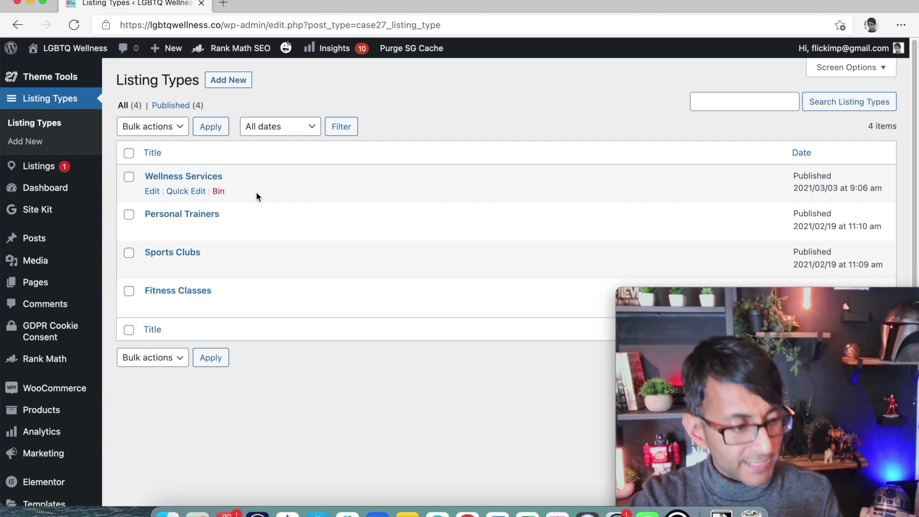
mouse_move(28, 164)
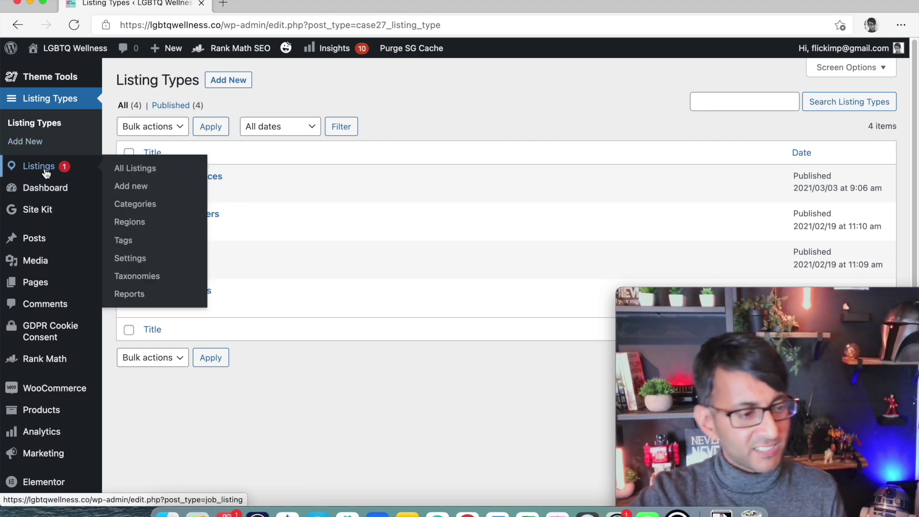
click(47, 172)
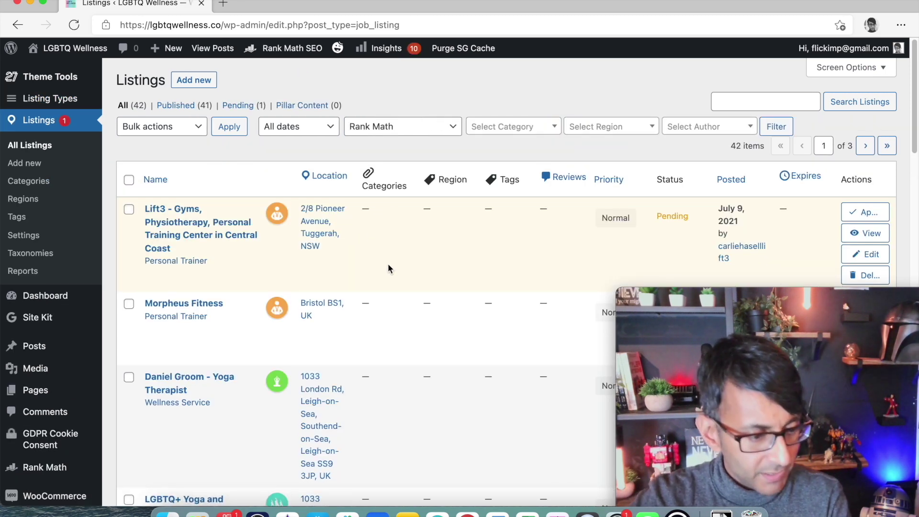
scroll(387, 266, down, 1)
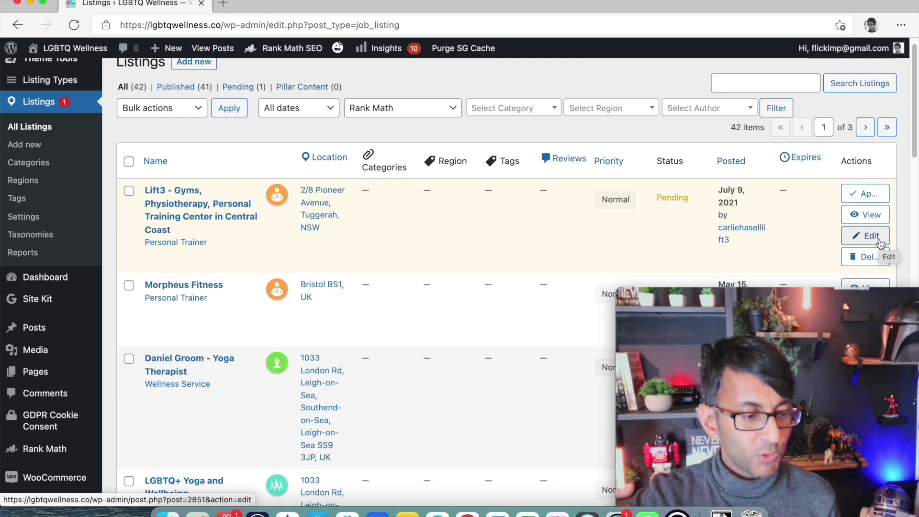
scroll(389, 303, down, 3)
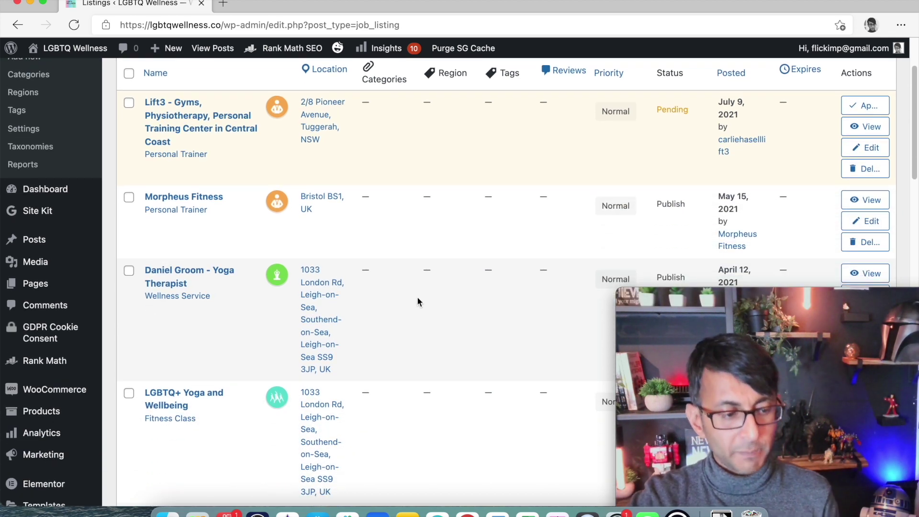
scroll(415, 304, down, 1)
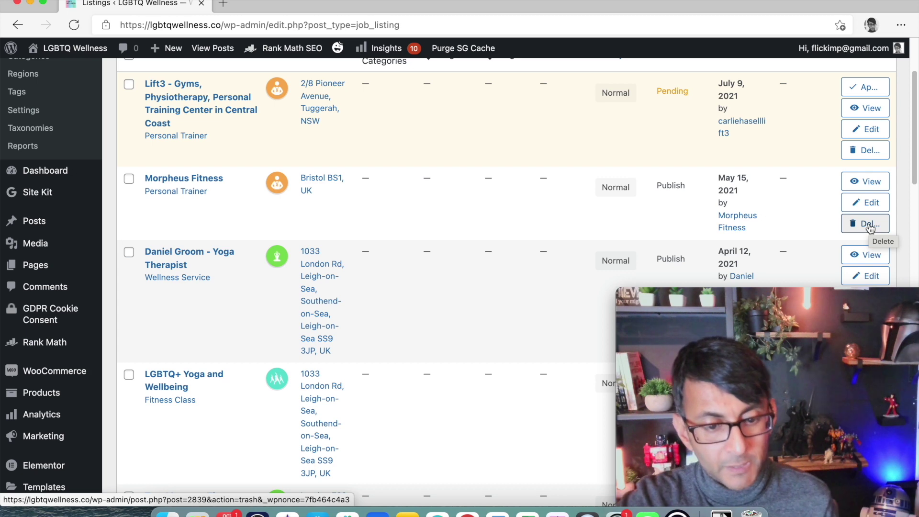
Open the Morpheus Fitness listing for editing and look through its SEO, description, gallery and location fields
click(873, 203)
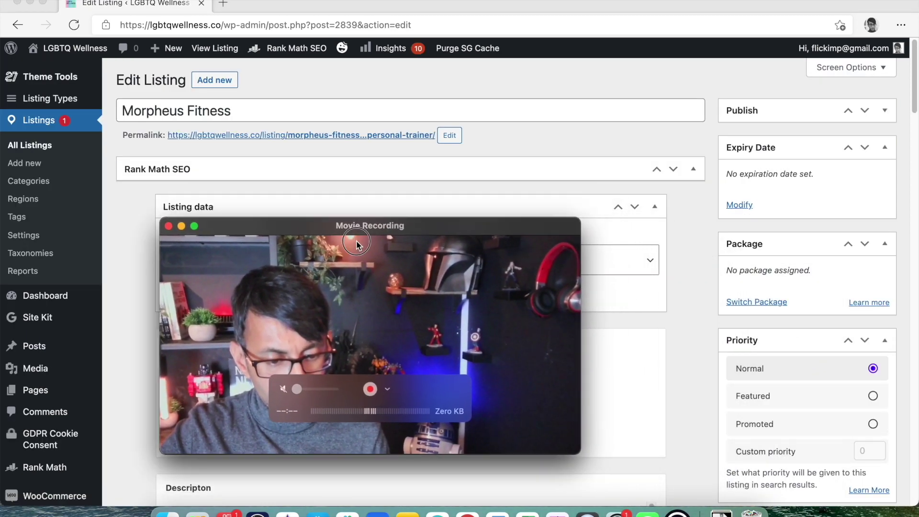
drag(331, 237, 649, 265)
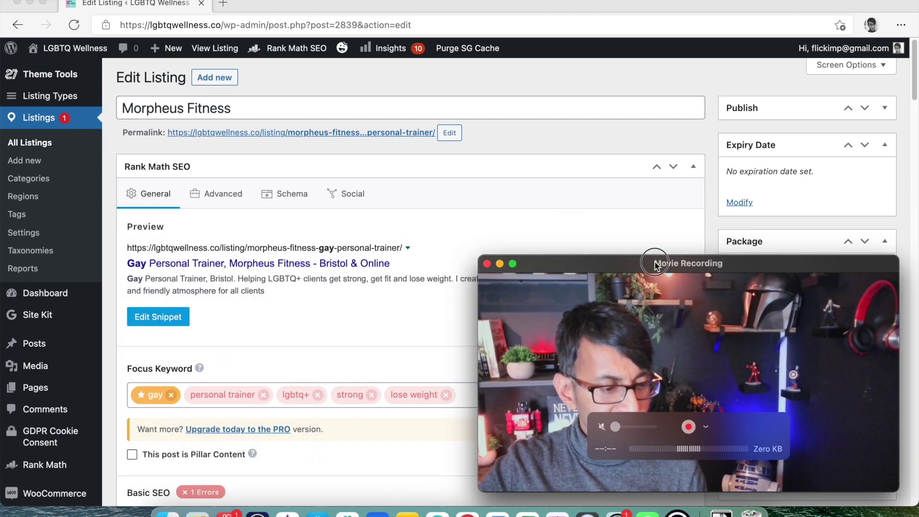
scroll(132, 215, down, 3)
scroll(242, 244, down, 15)
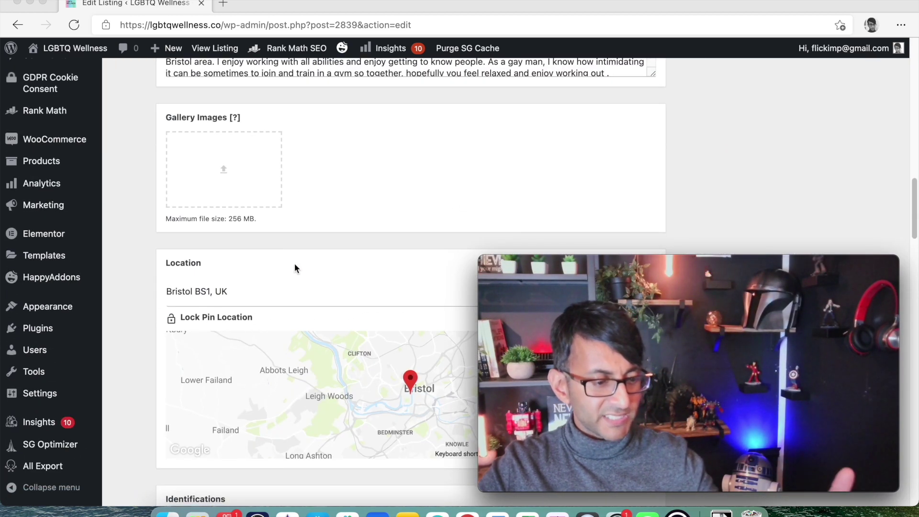
scroll(311, 268, down, 5)
scroll(236, 230, up, 1)
scroll(246, 230, down, 4)
Check the Morpheus Fitness listing's featured image, author, verification status and priority settings
mouse_move(721, 280)
drag(720, 280, 391, 266)
scroll(822, 337, up, 15)
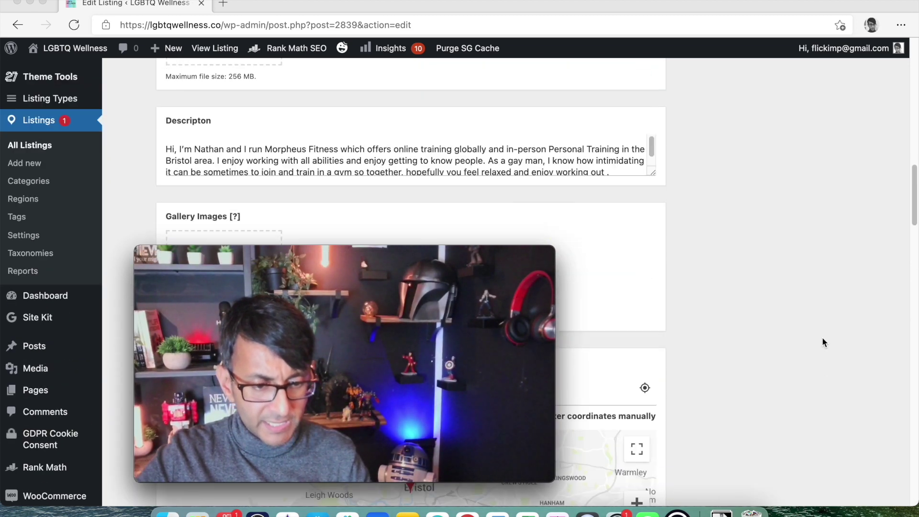
scroll(823, 337, up, 6)
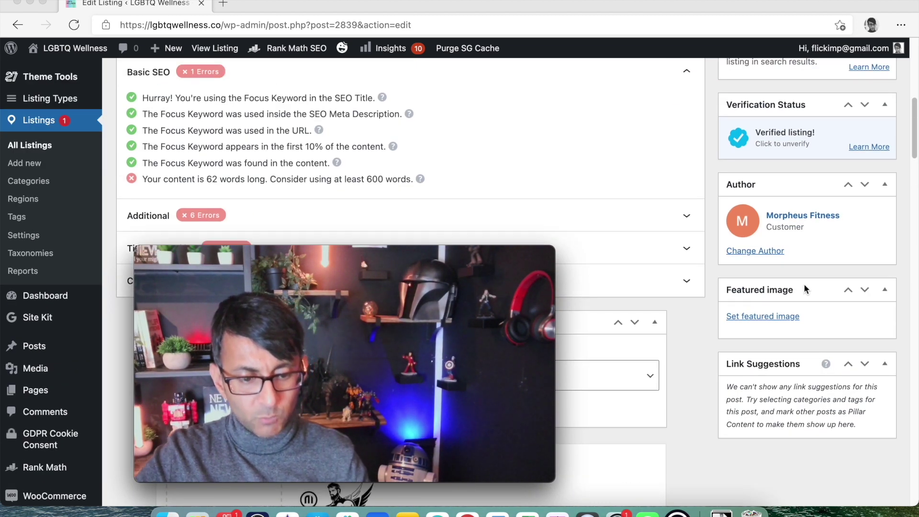
scroll(806, 346, up, 3)
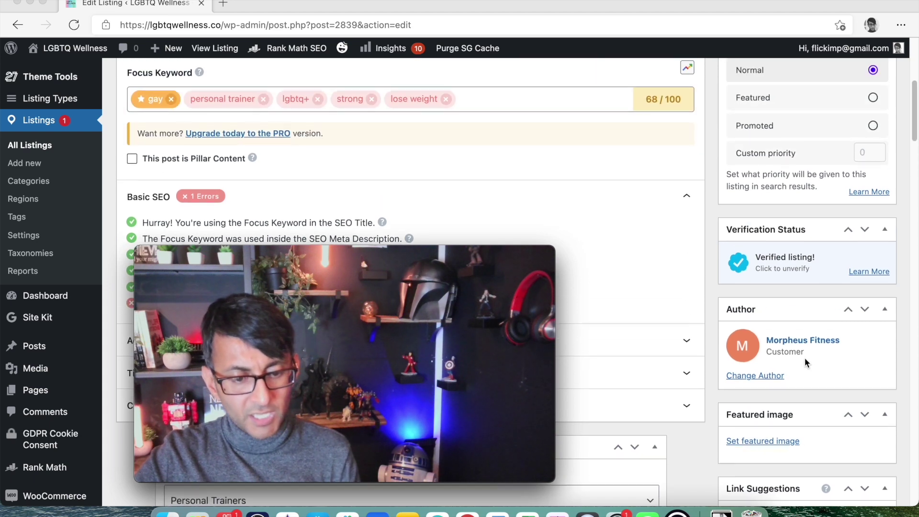
scroll(805, 359, up, 3)
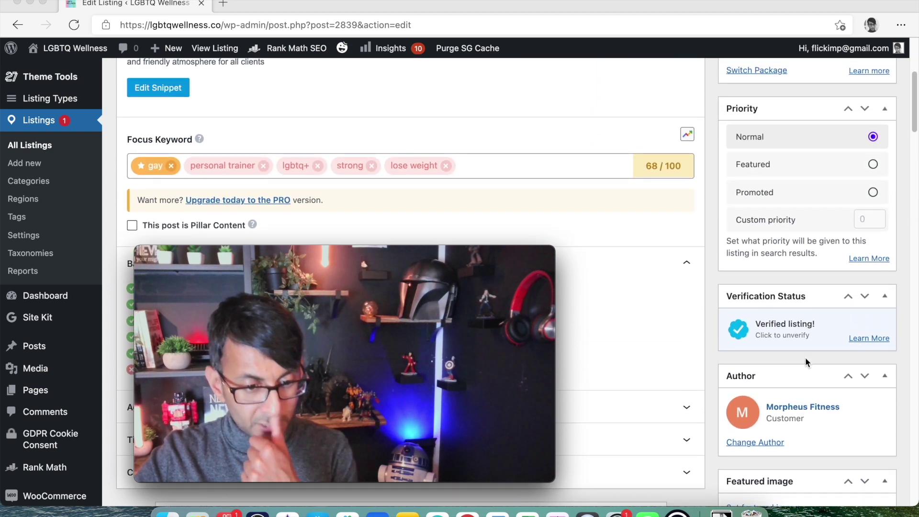
scroll(767, 360, down, 5)
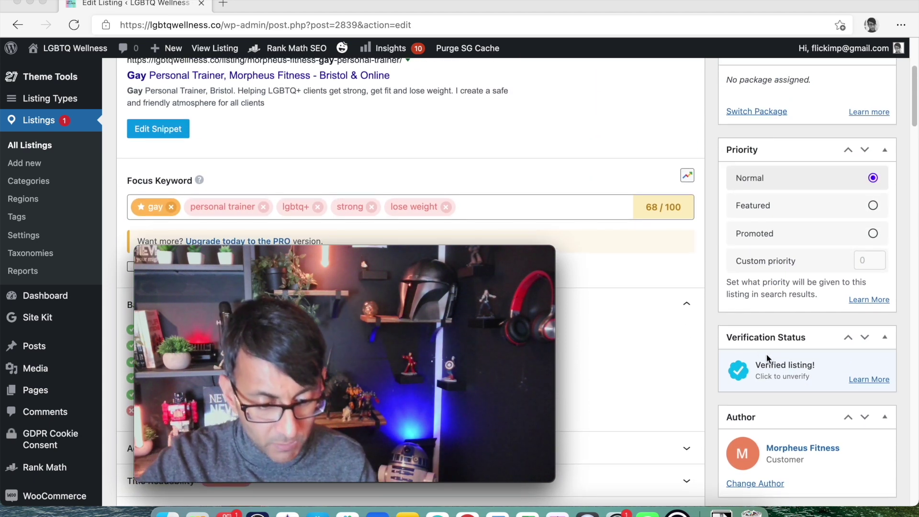
Look over the listing's description and gallery again, then its verification, priority, package and expiry date settings
mouse_move(455, 259)
drag(455, 259, 843, 263)
scroll(252, 291, down, 10)
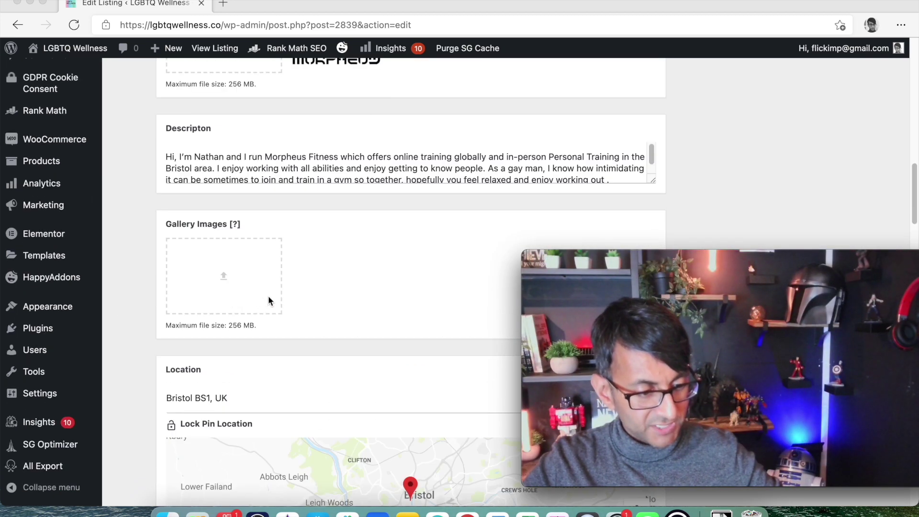
scroll(269, 300, up, 4)
mouse_move(734, 257)
drag(734, 257, 301, 265)
scroll(803, 311, up, 4)
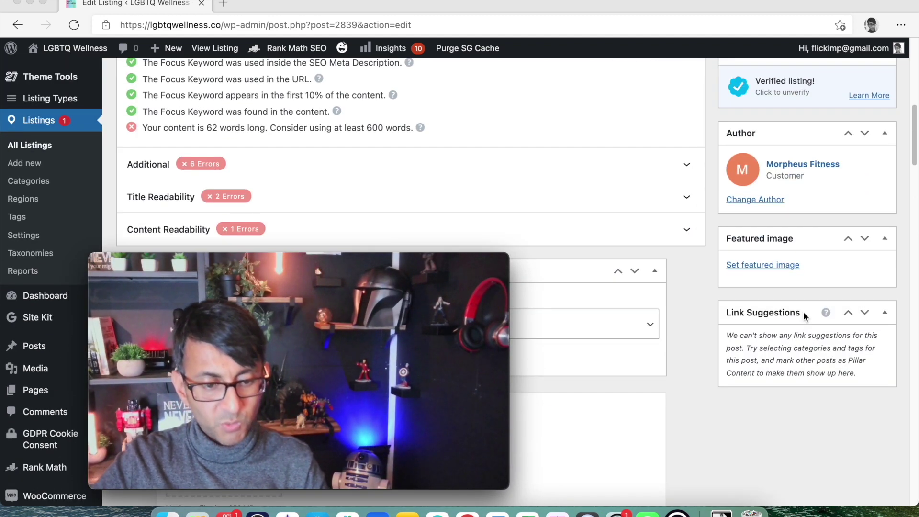
scroll(803, 291, up, 5)
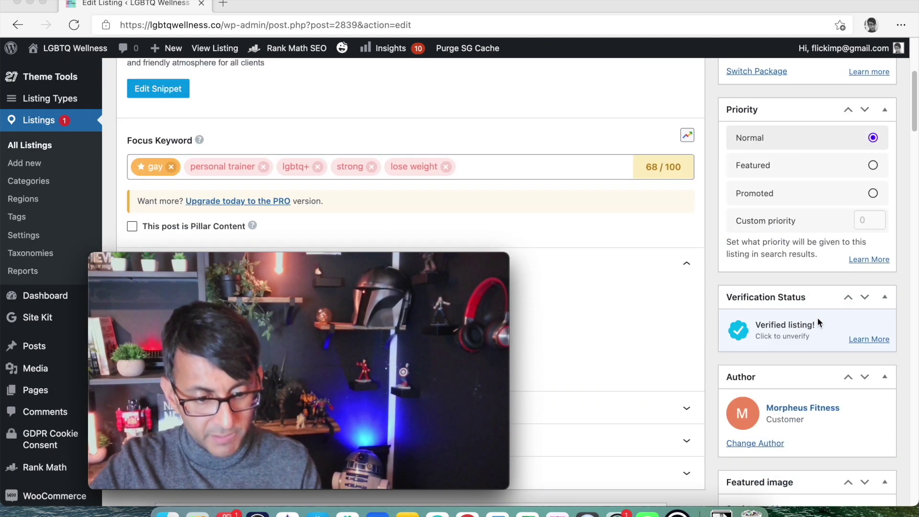
scroll(808, 294, up, 5)
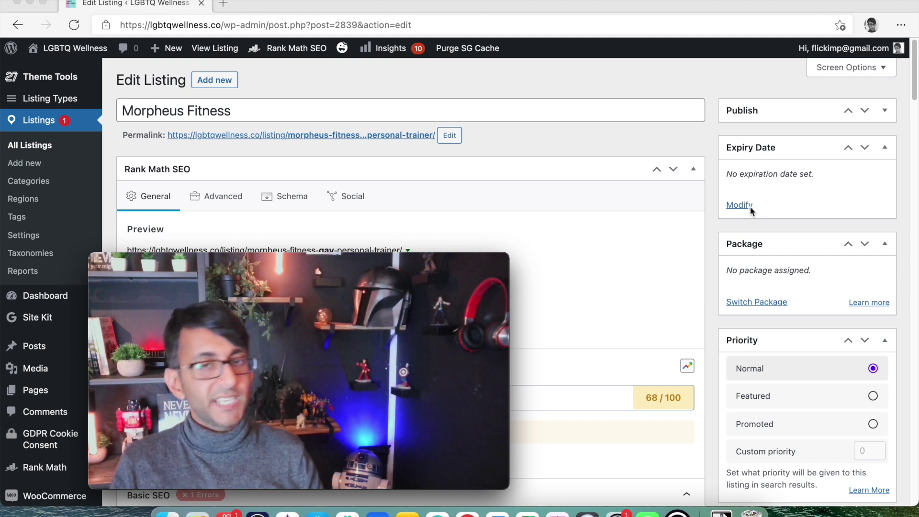
mouse_move(443, 269)
drag(444, 269, 917, 261)
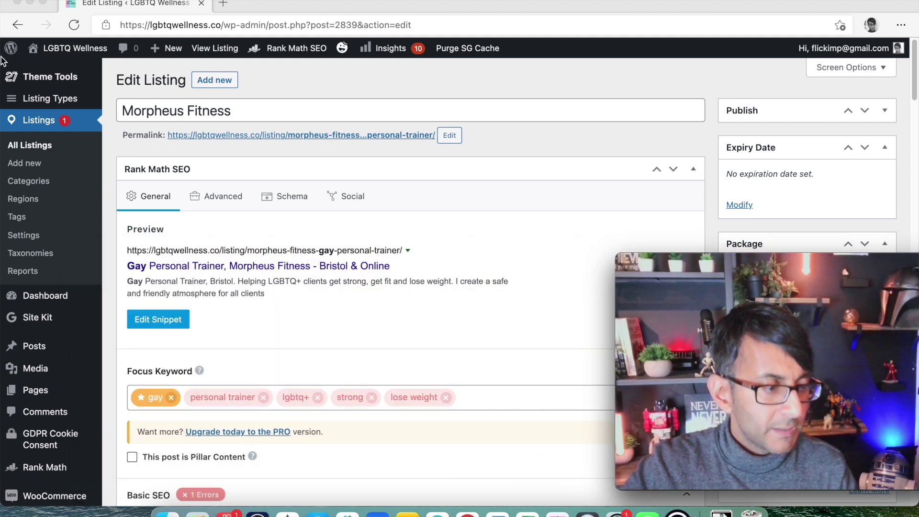
Return to the list of all listings and start a new listing with a person's full name as its title
click(15, 31)
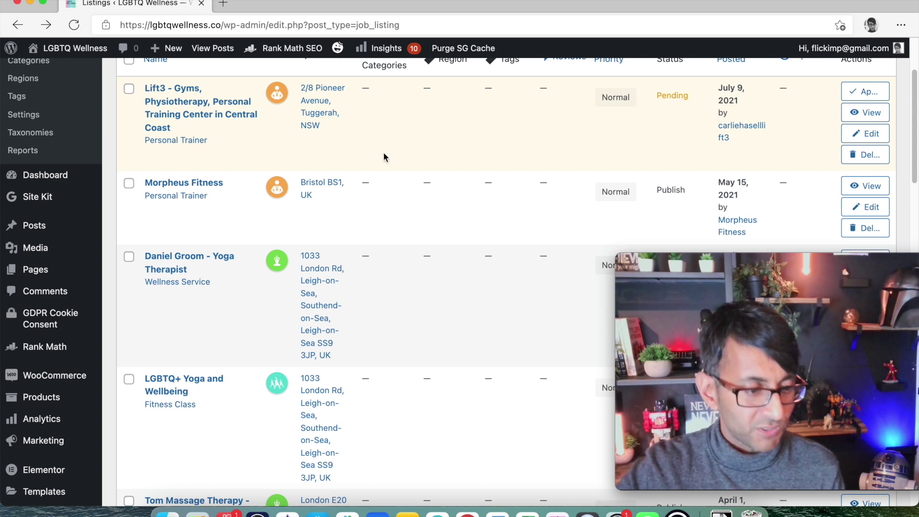
scroll(275, 261, up, 3)
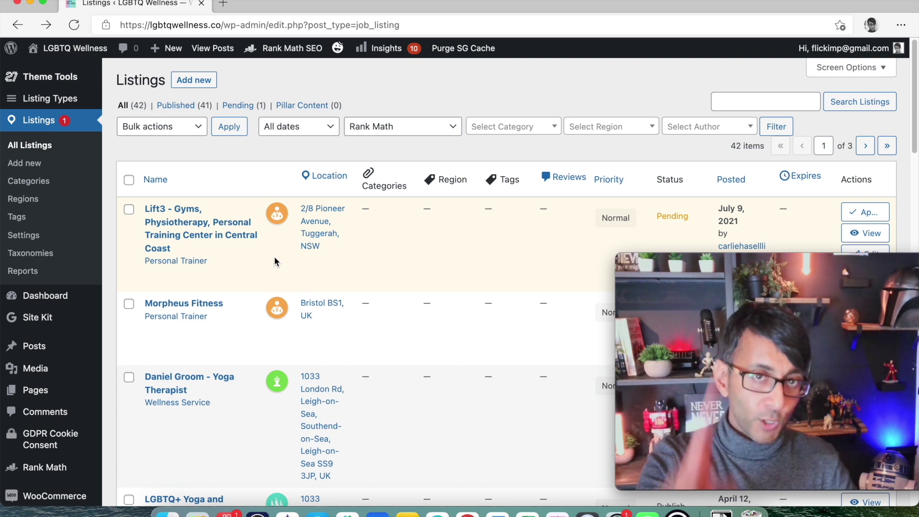
click(193, 80)
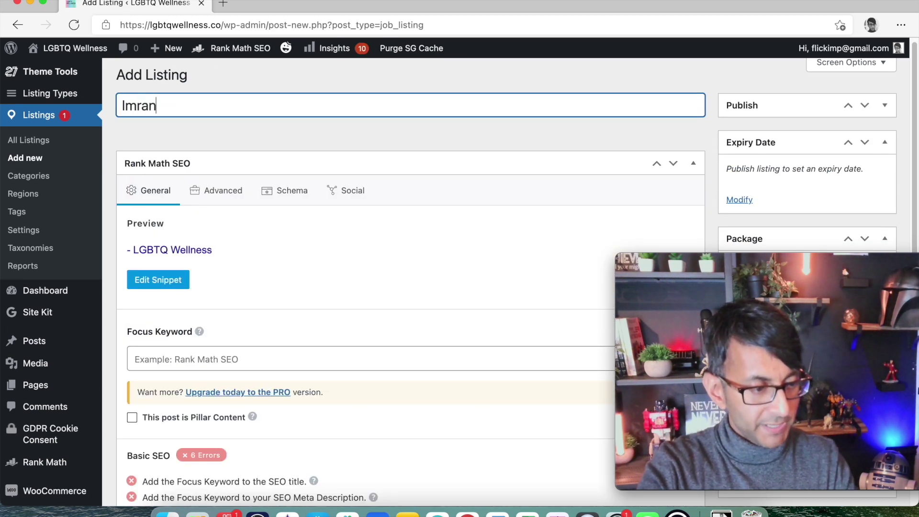
scroll(425, 253, down, 5)
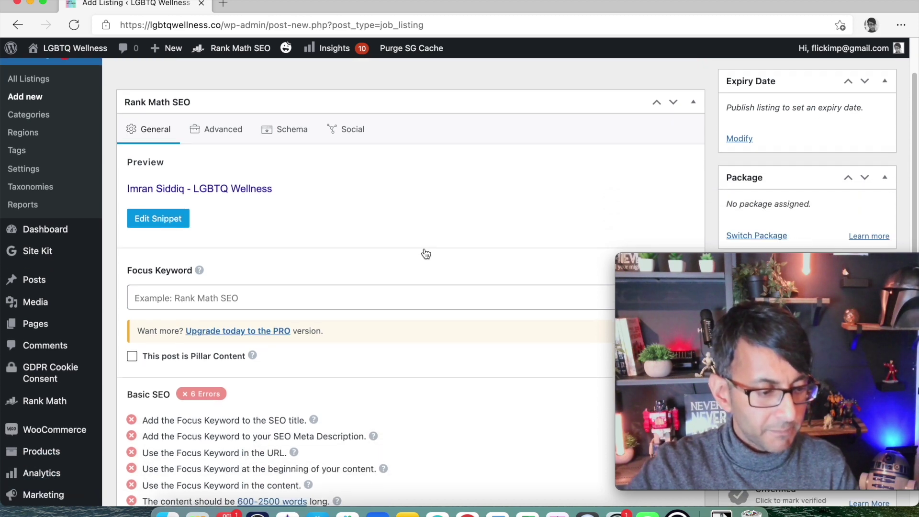
Set the new listing's type to Personal Trainers and let the page reload with that type's additional fields
scroll(465, 253, up, 3)
scroll(465, 259, up, 1)
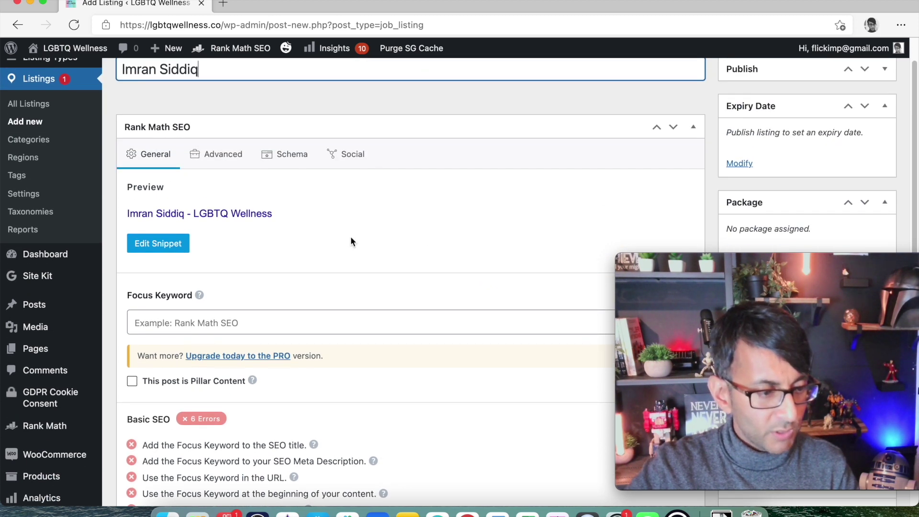
scroll(406, 248, down, 8)
scroll(406, 254, up, 1)
scroll(408, 275, down, 1)
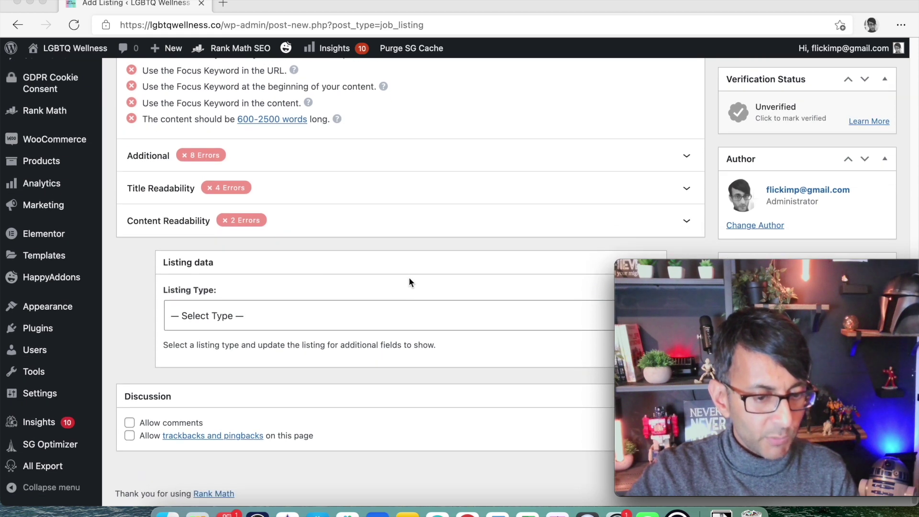
click(376, 319)
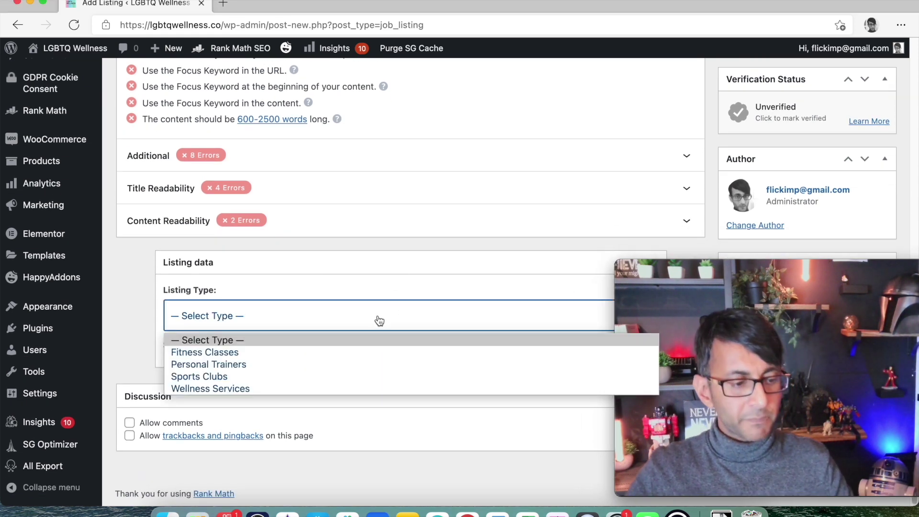
click(346, 364)
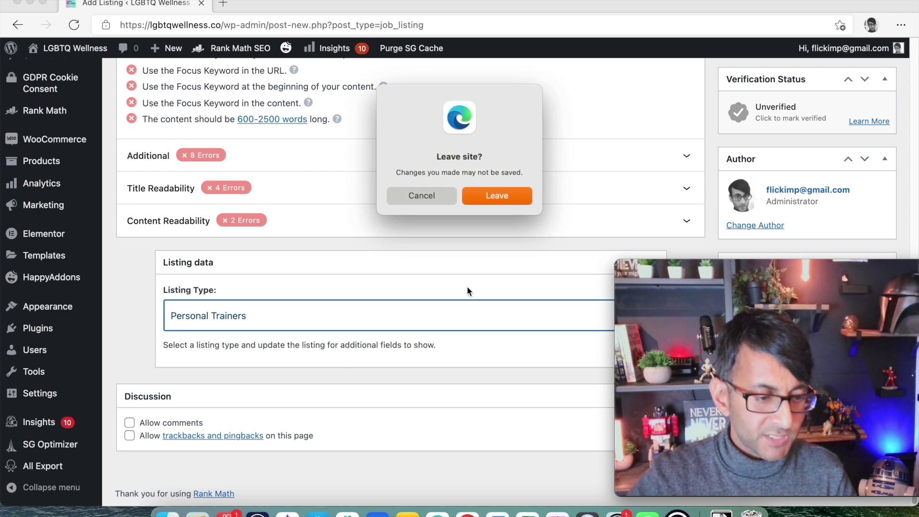
click(504, 202)
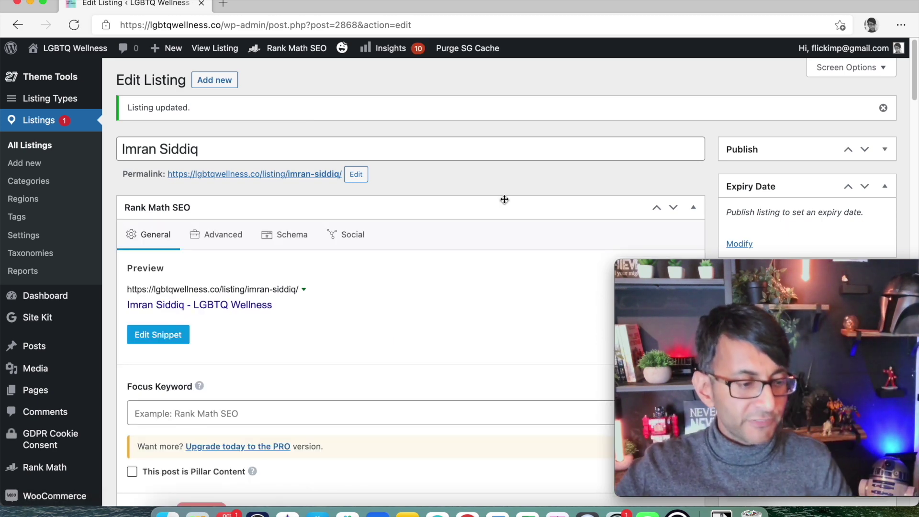
Set the listing's location by entering the post code and picking the matching address, and check the pin on the map
scroll(360, 280, down, 6)
scroll(359, 333, down, 10)
scroll(359, 337, up, 4)
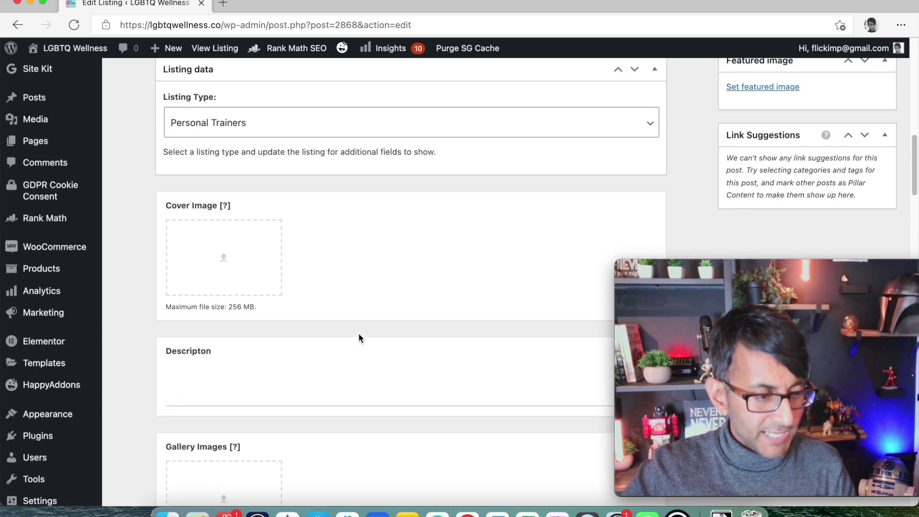
scroll(285, 341, down, 1)
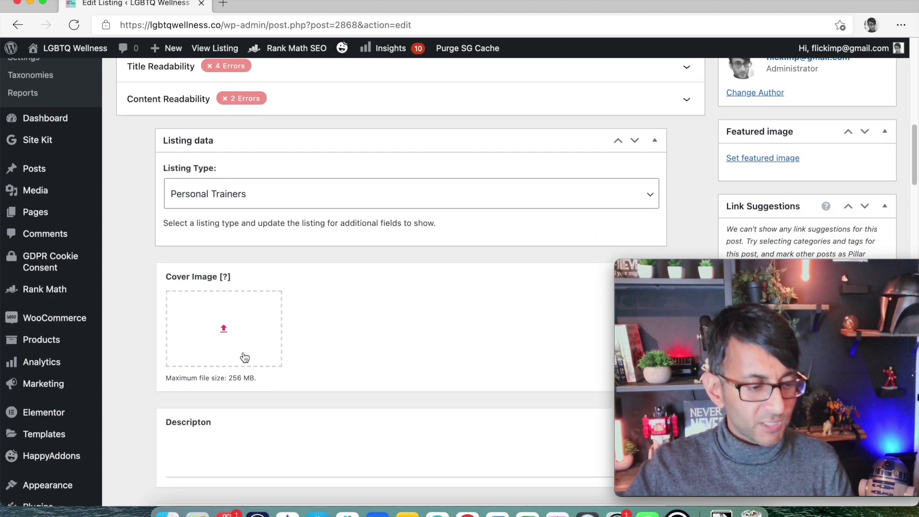
scroll(253, 339, down, 6)
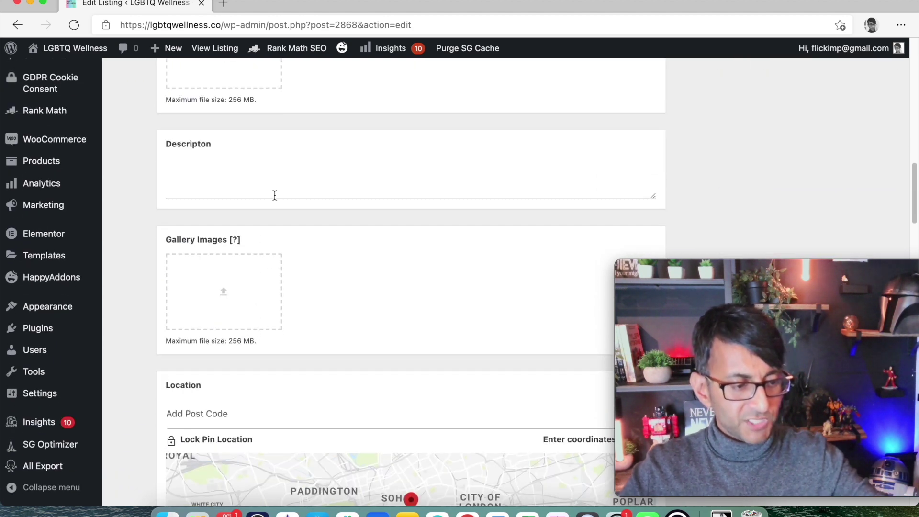
scroll(316, 207, down, 5)
click(298, 199)
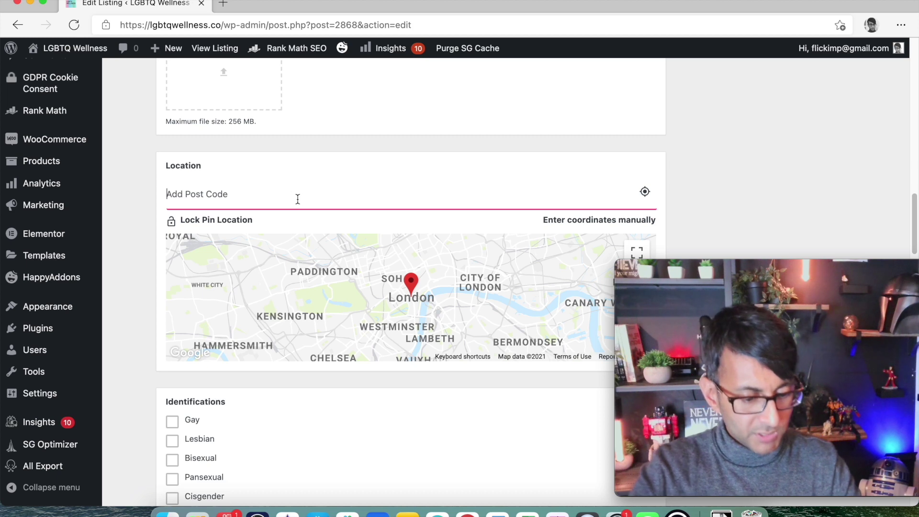
text(LE7 2BU)
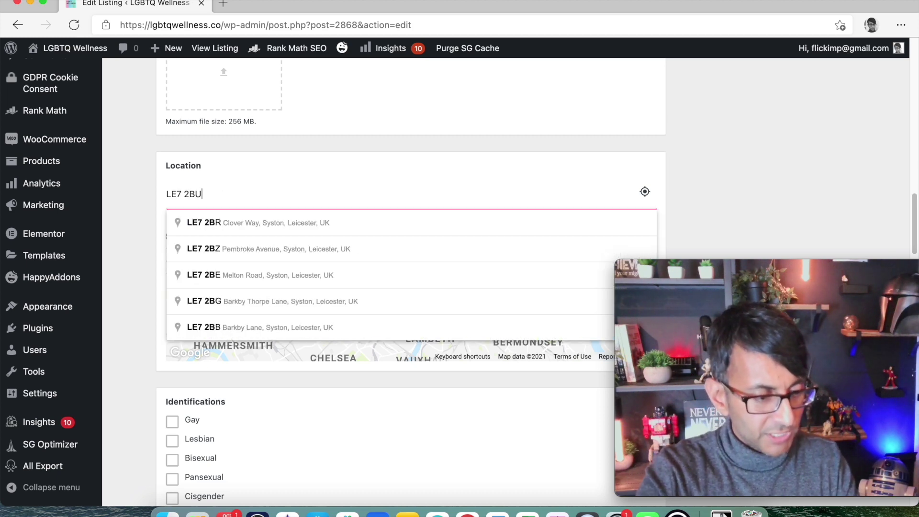
click(362, 229)
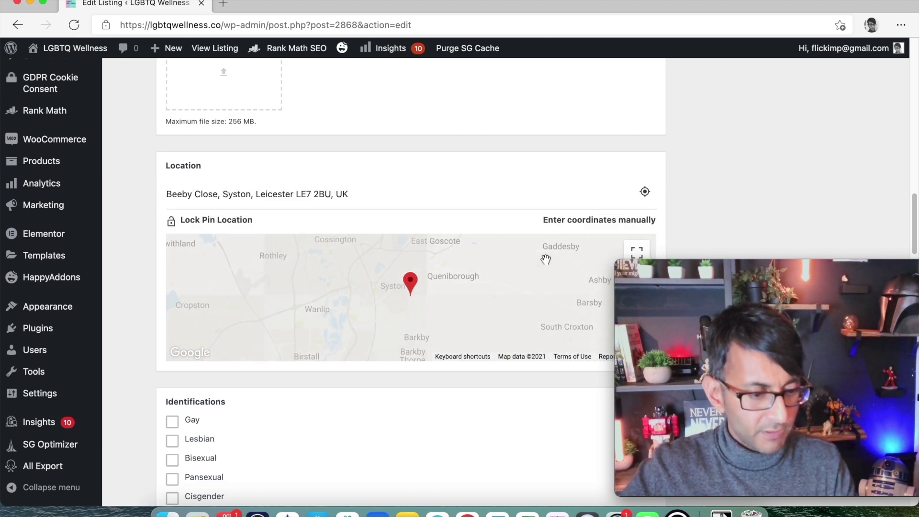
mouse_move(431, 306)
mouse_down()
mouse_move(486, 307)
mouse_move(451, 304)
mouse_up()
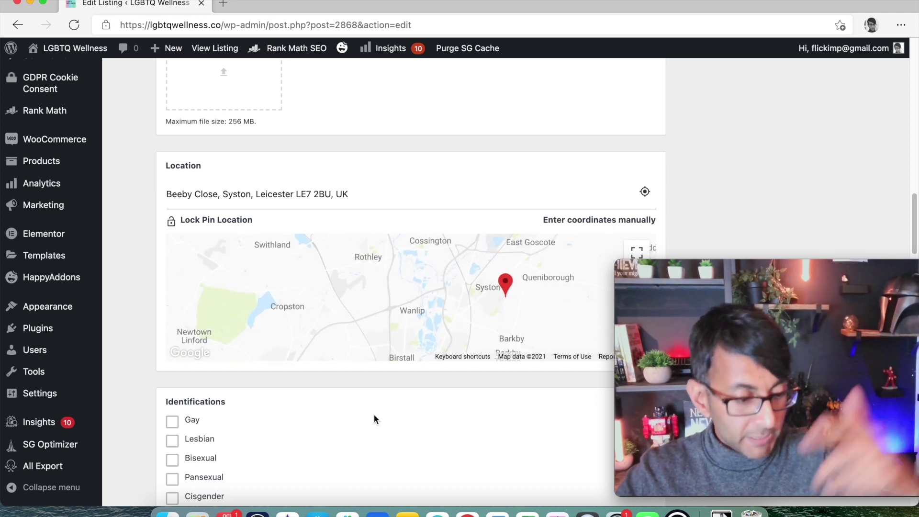
Mark the listing's identifications as Gay, Lesbian and Bisexual, and set Train Online to Yes and Train in Person to No
scroll(375, 417, down, 3)
scroll(274, 385, down, 5)
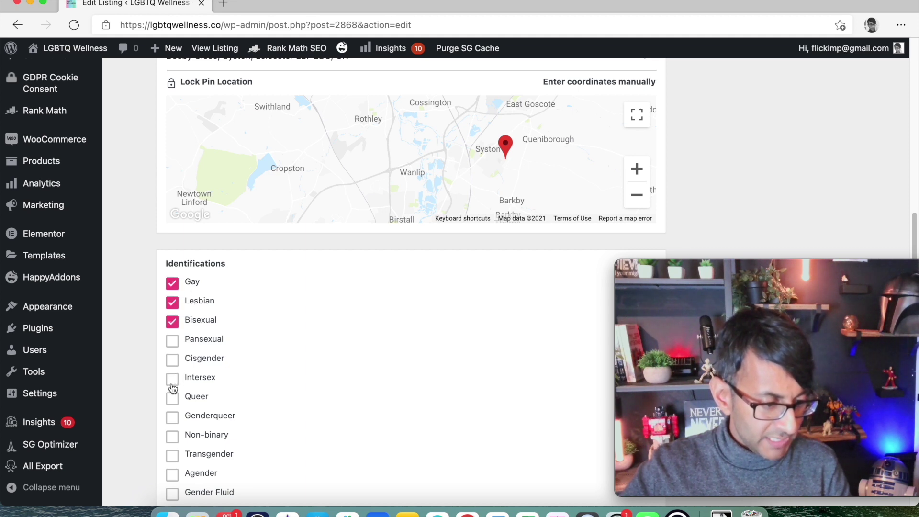
scroll(337, 448, down, 20)
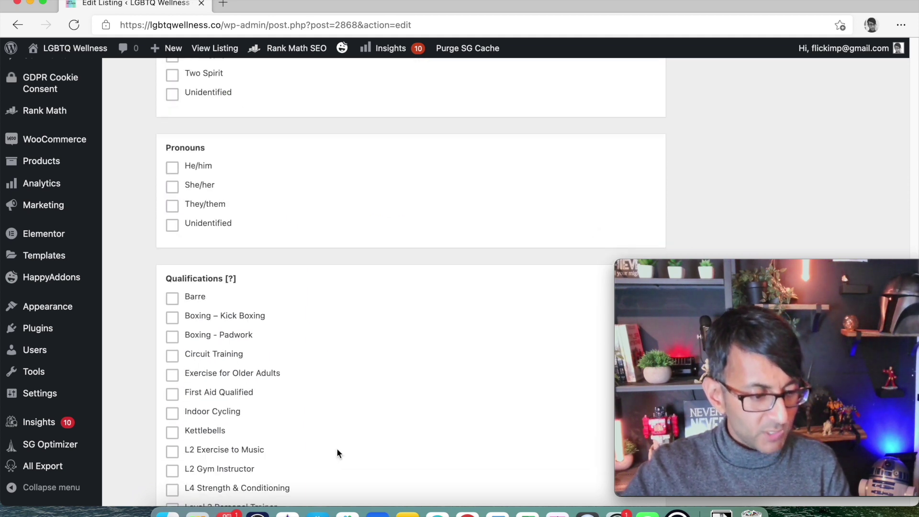
scroll(239, 431, down, 7)
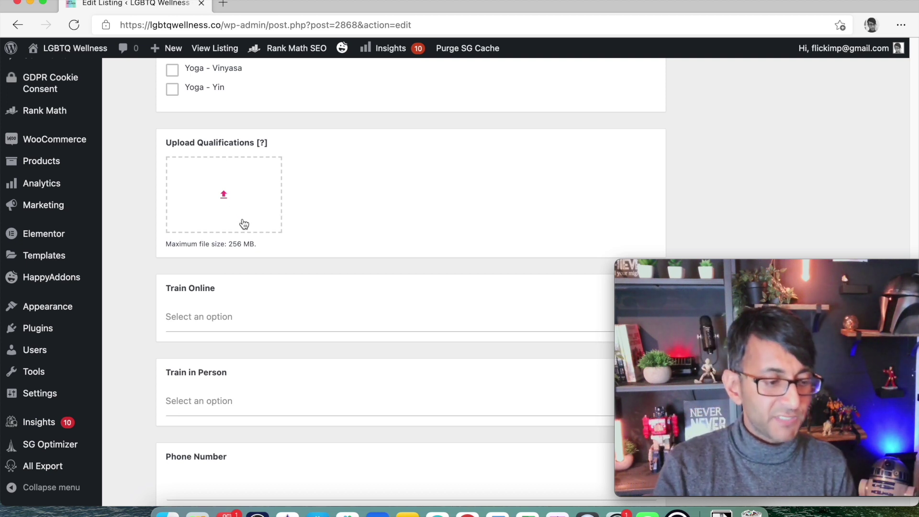
click(254, 327)
click(233, 342)
click(209, 407)
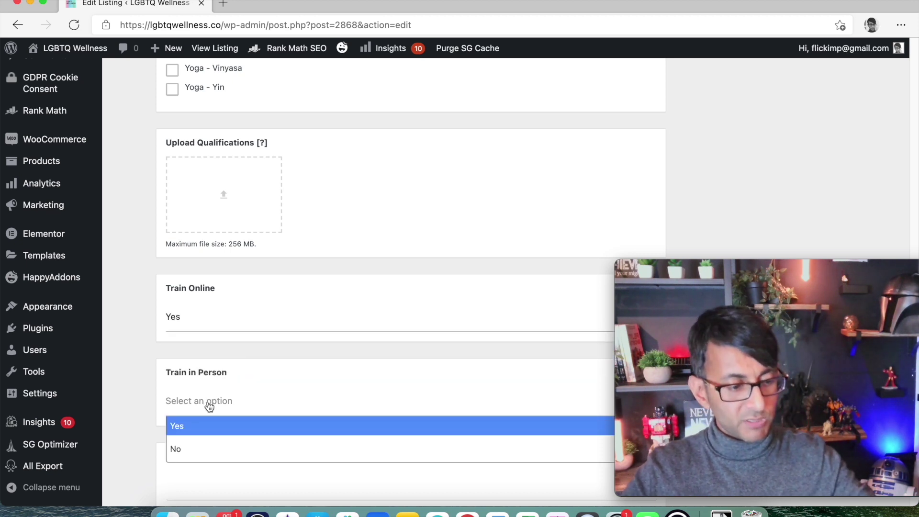
click(216, 443)
Choose Facebook and YouTube as the listing's social networks and add a third network row for Twitter
scroll(263, 415, down, 6)
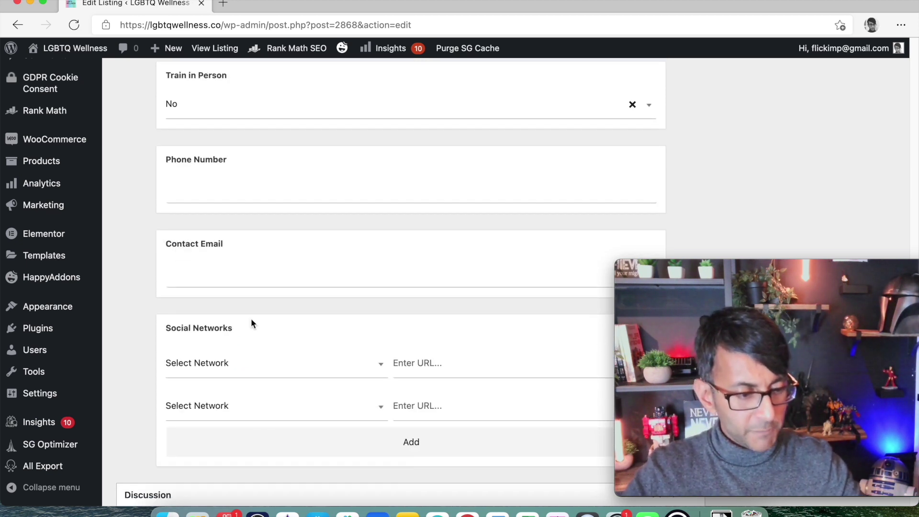
click(232, 371)
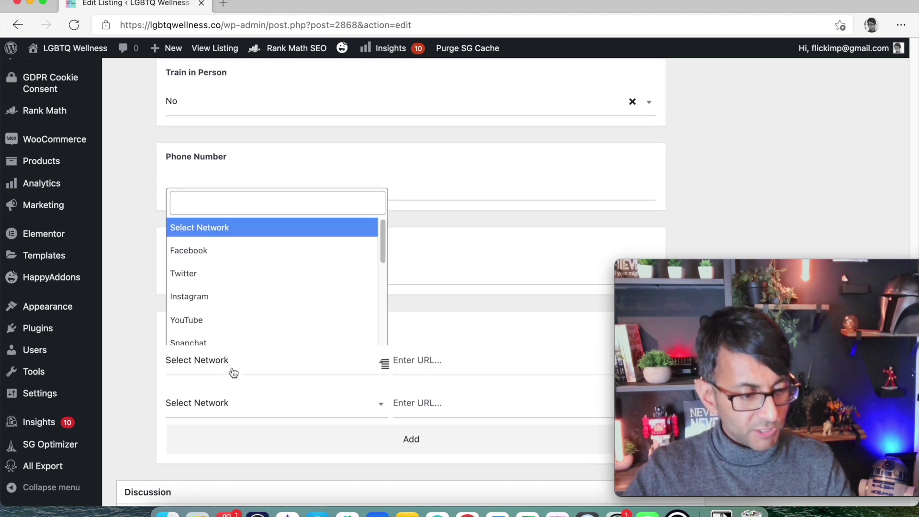
click(236, 253)
click(286, 401)
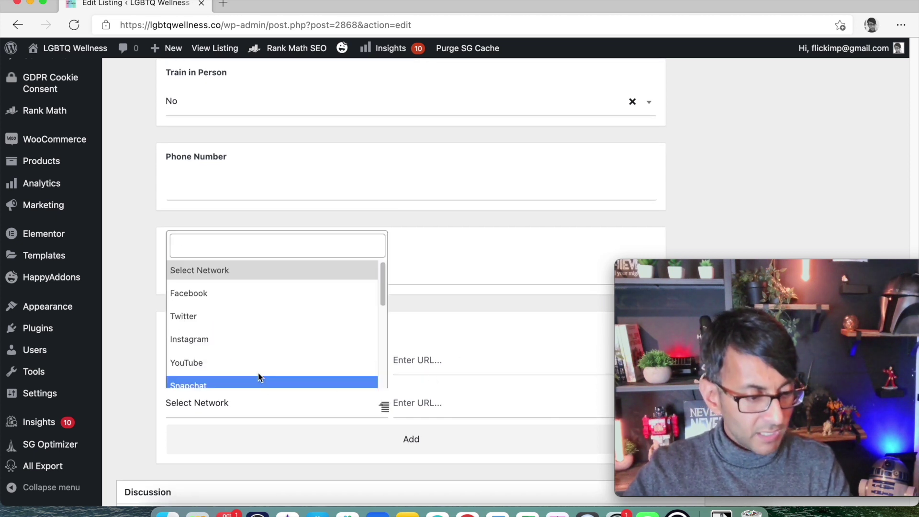
click(243, 368)
click(430, 411)
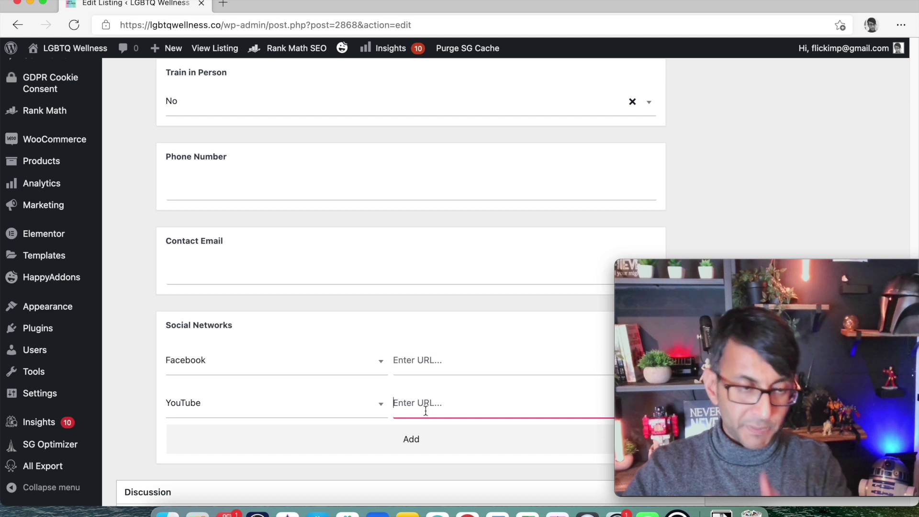
scroll(412, 383, down, 2)
click(412, 354)
click(236, 353)
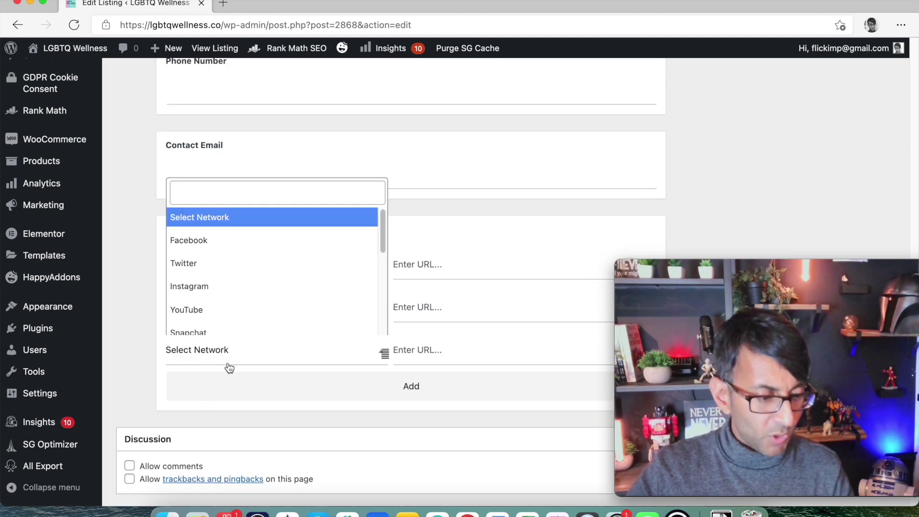
click(224, 263)
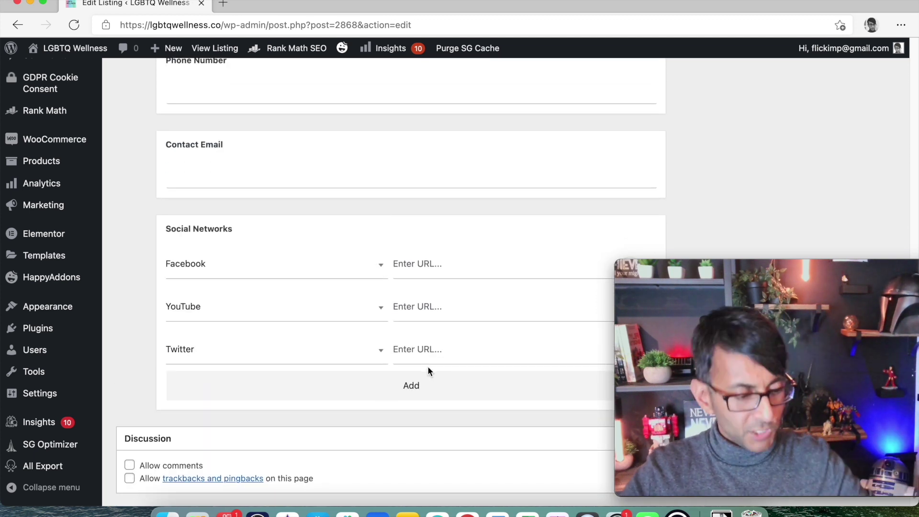
Look back over the new listing's empty image and description fields and its priority, package and expiry date settings
scroll(427, 367, down, 1)
scroll(680, 194, up, 20)
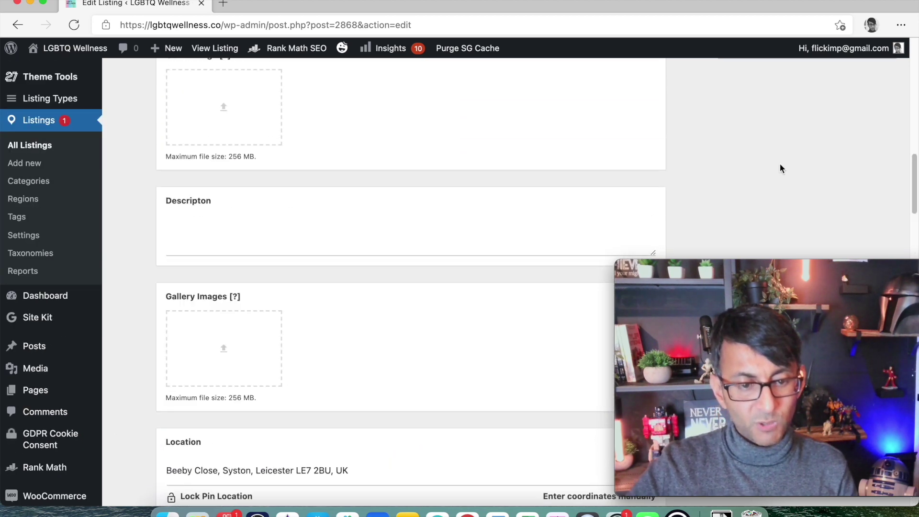
scroll(788, 178, down, 6)
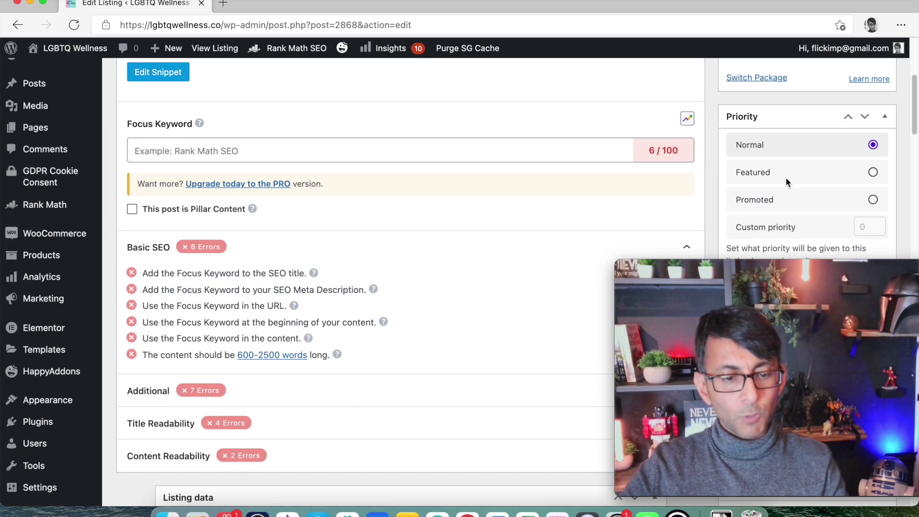
scroll(642, 175, up, 3)
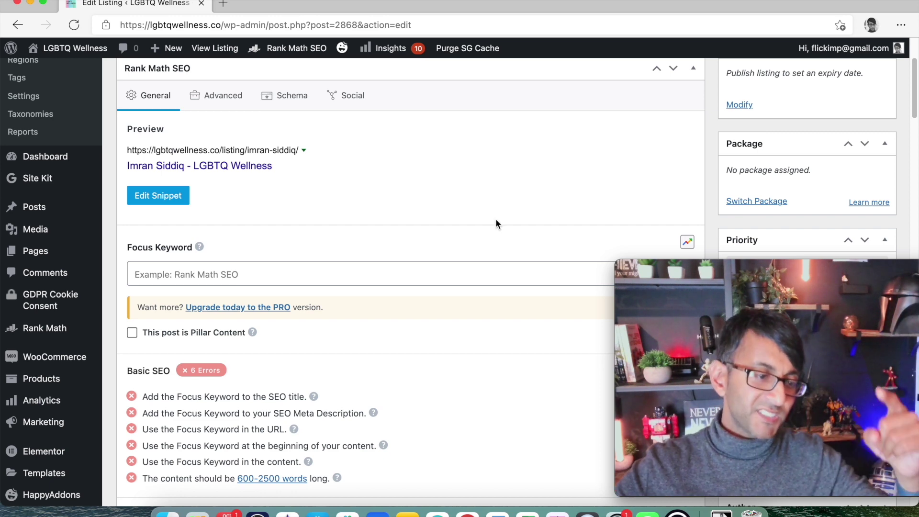
scroll(535, 187, up, 3)
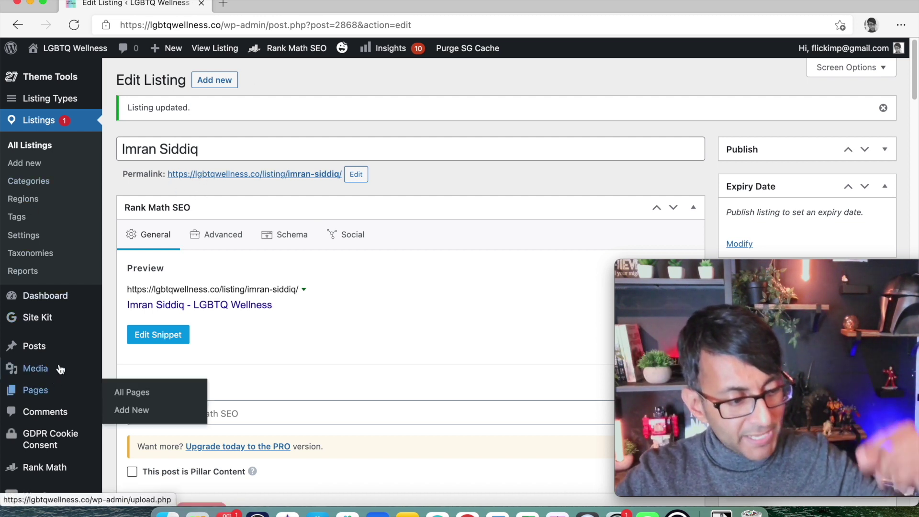
Show the list of all pages and open the Home page for Elementor editing in a new tab
mouse_move(61, 368)
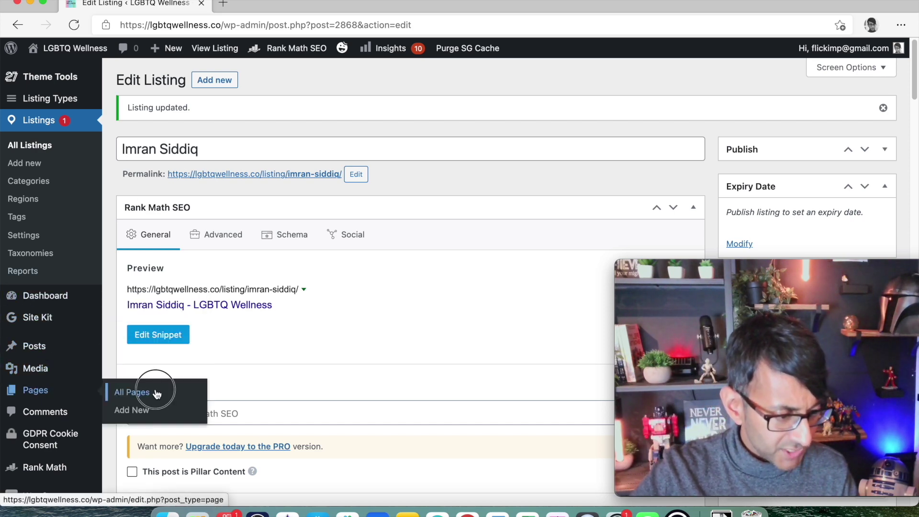
click(153, 391)
scroll(446, 300, down, 5)
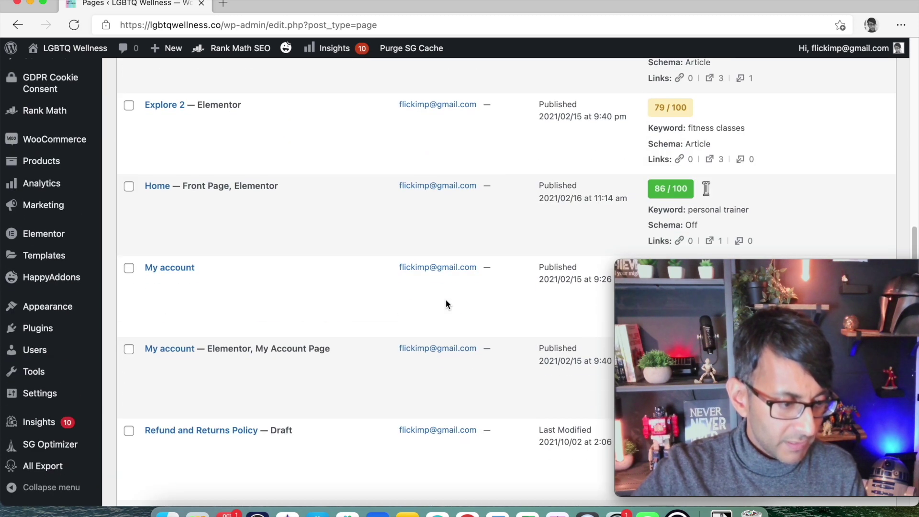
mouse_move(338, 205)
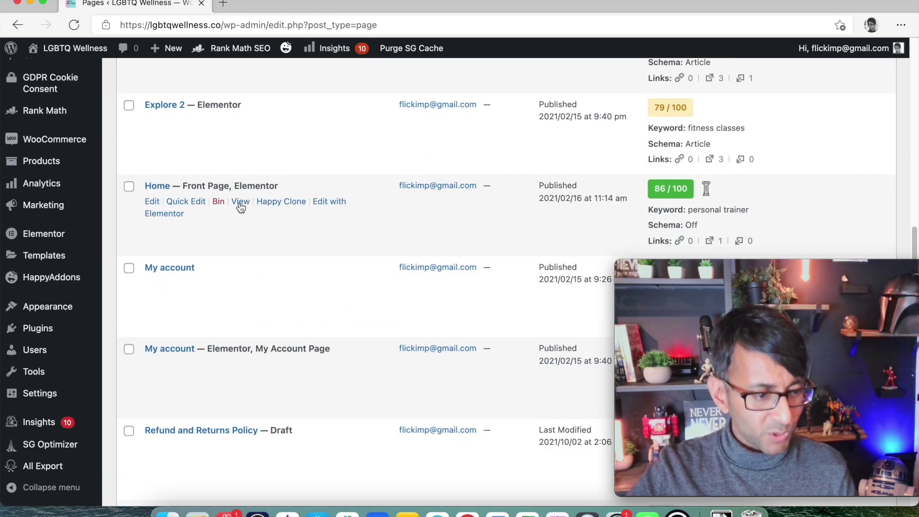
right_click(337, 205)
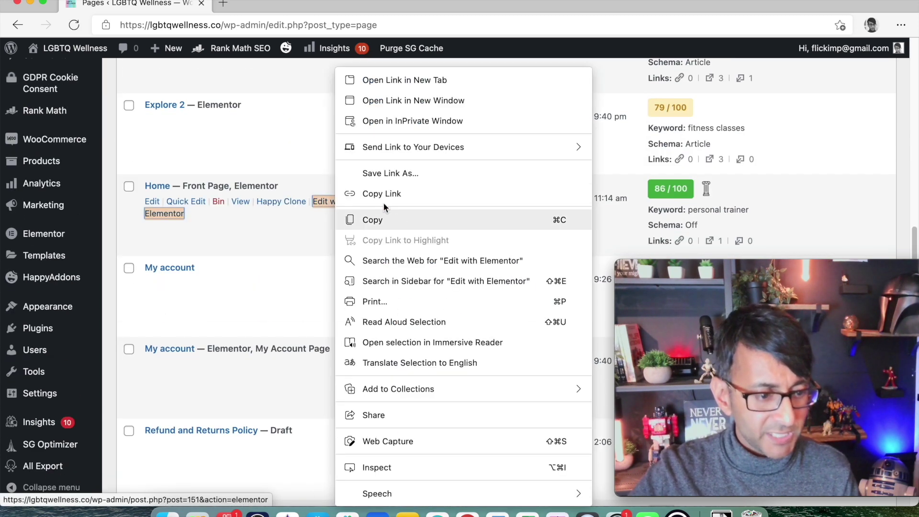
click(404, 81)
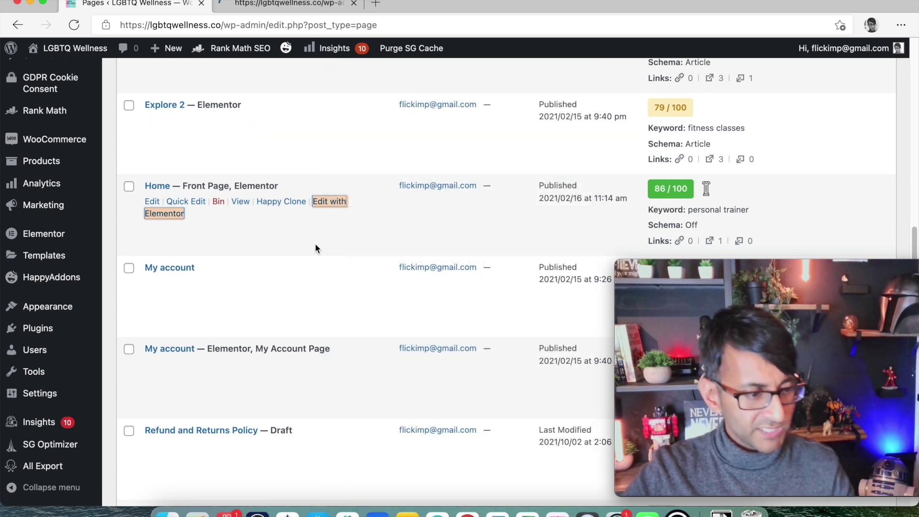
Open the Explore 2 page for Elementor editing in another new tab and return to the start of the page list
scroll(196, 129, up, 1)
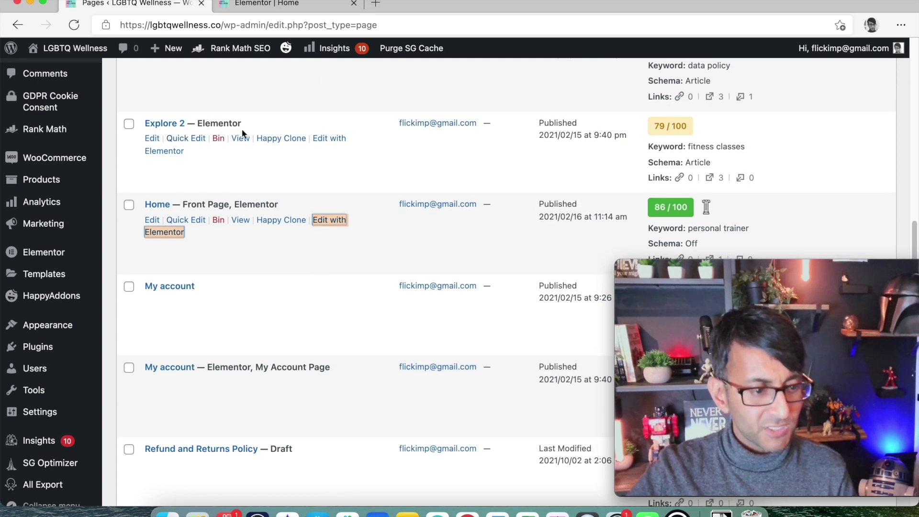
right_click(329, 141)
click(406, 85)
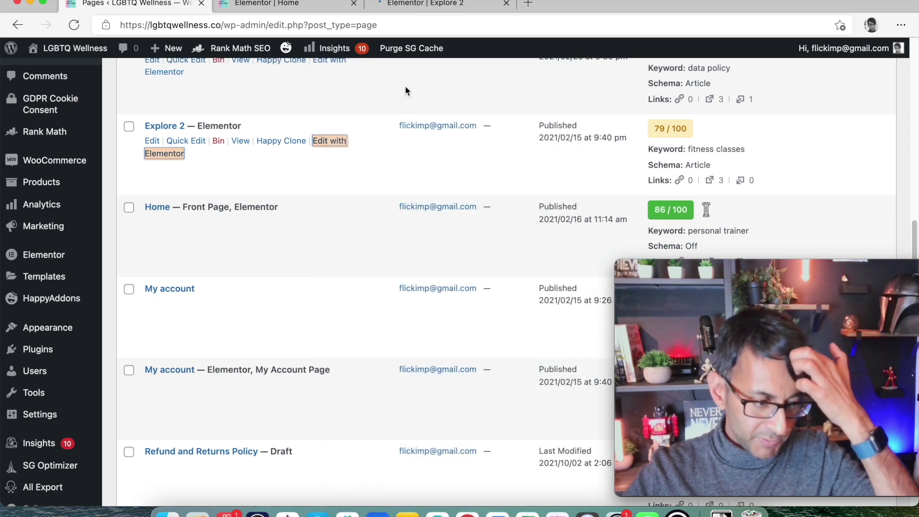
scroll(362, 262, up, 1)
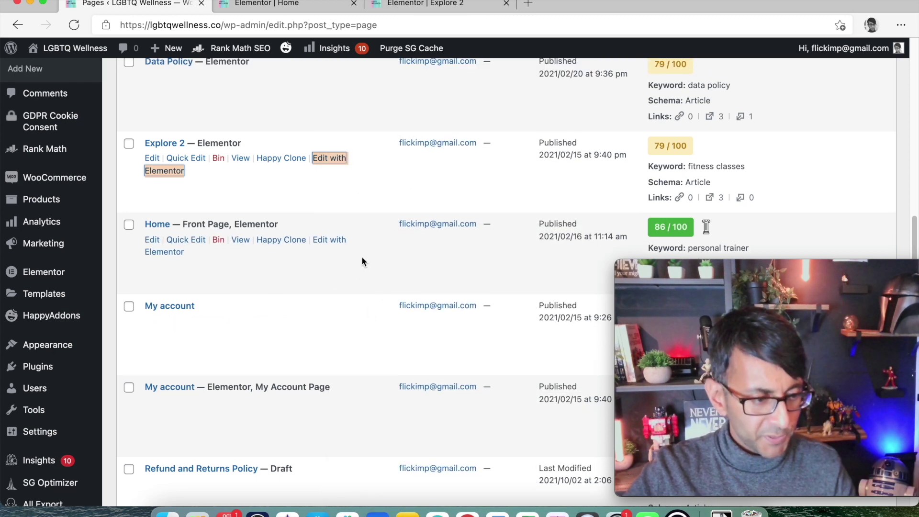
scroll(361, 257, up, 10)
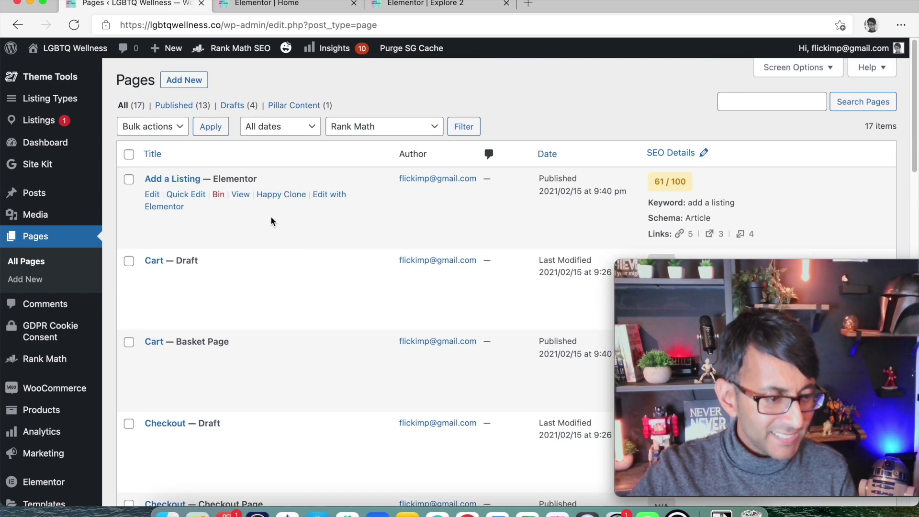
Open the Add a Listing page for Elementor editing in a new tab and switch to the Home page's editor
right_click(323, 194)
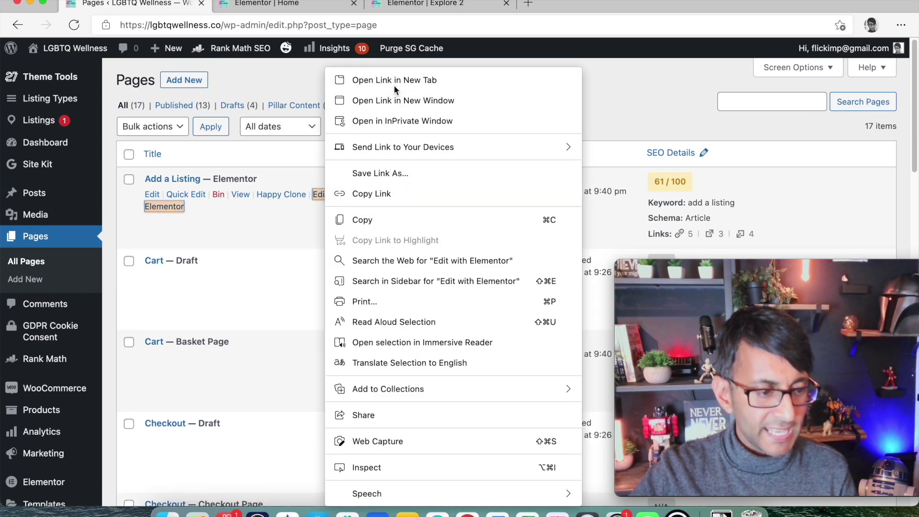
click(395, 81)
click(285, 5)
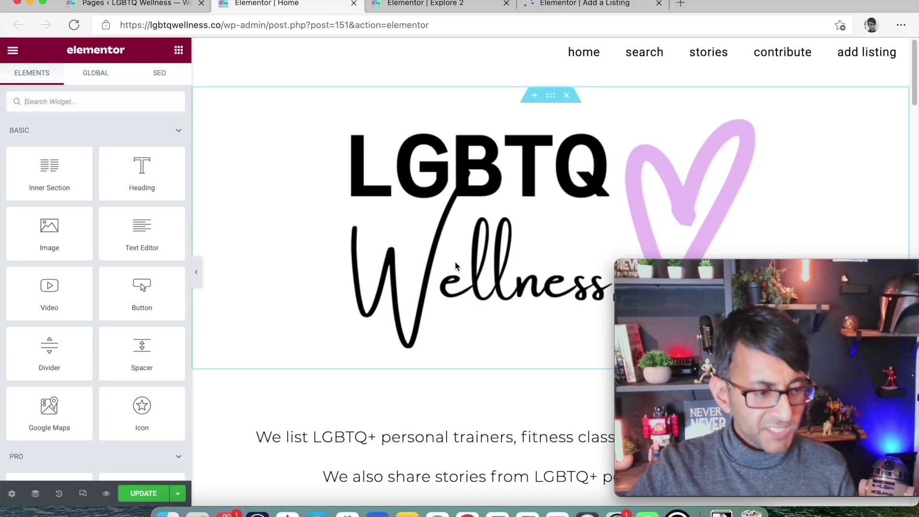
Look through the Home page's sections down to the latest blogs and close its editor tab
scroll(456, 267, down, 15)
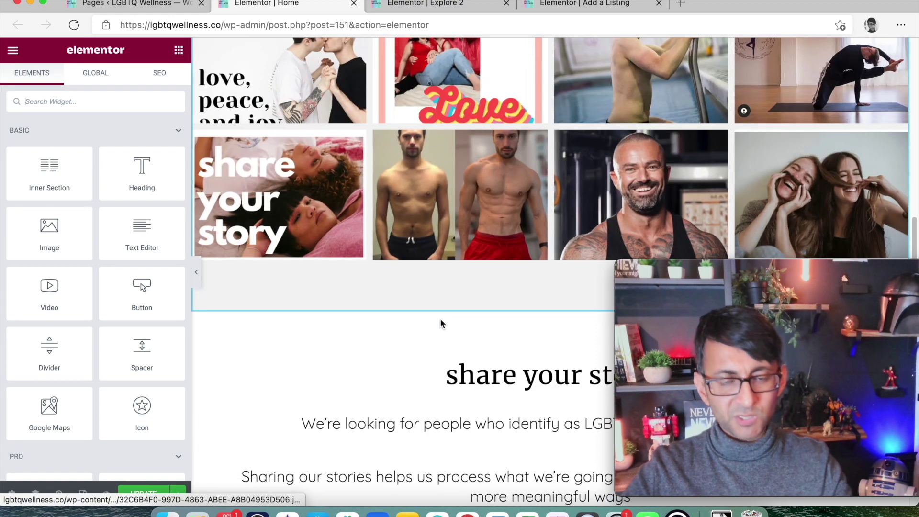
scroll(440, 324, down, 12)
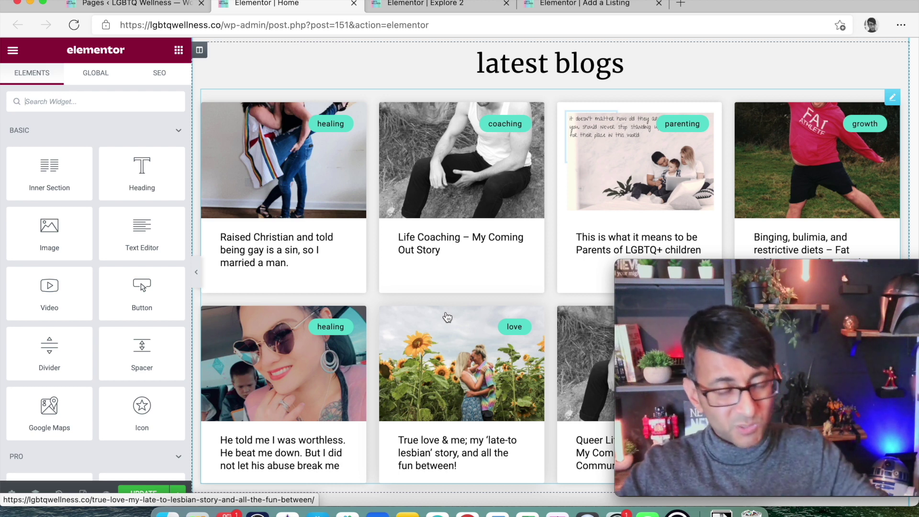
scroll(584, 220, up, 8)
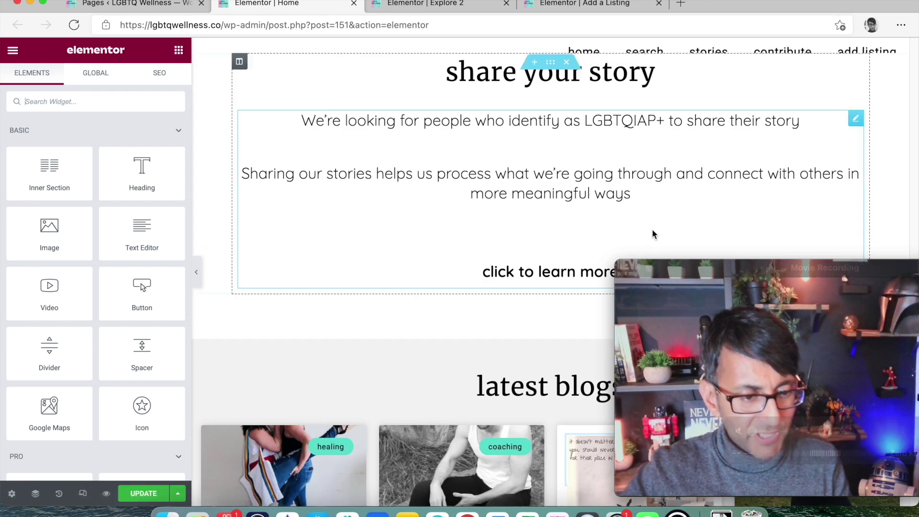
scroll(548, 61, up, 15)
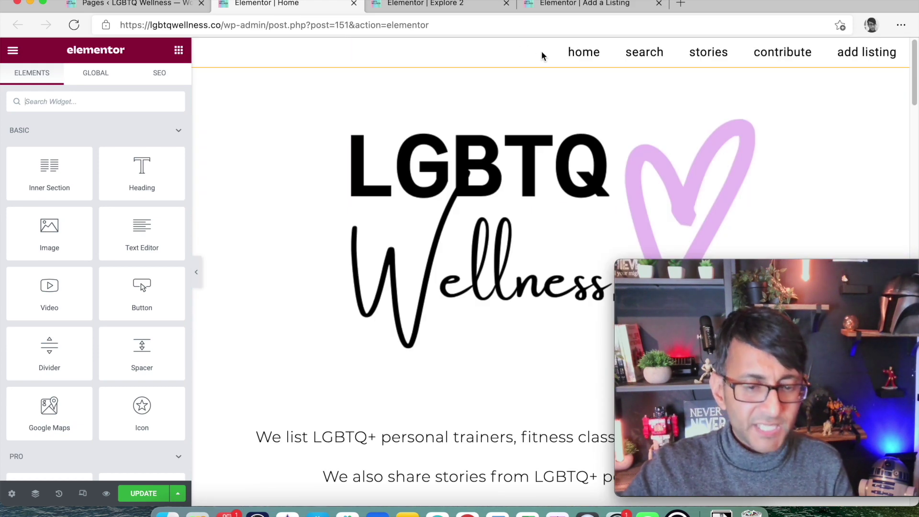
click(354, 4)
Return to the site's admin area, open the saved templates and list the header templates in the theme builder
click(153, 6)
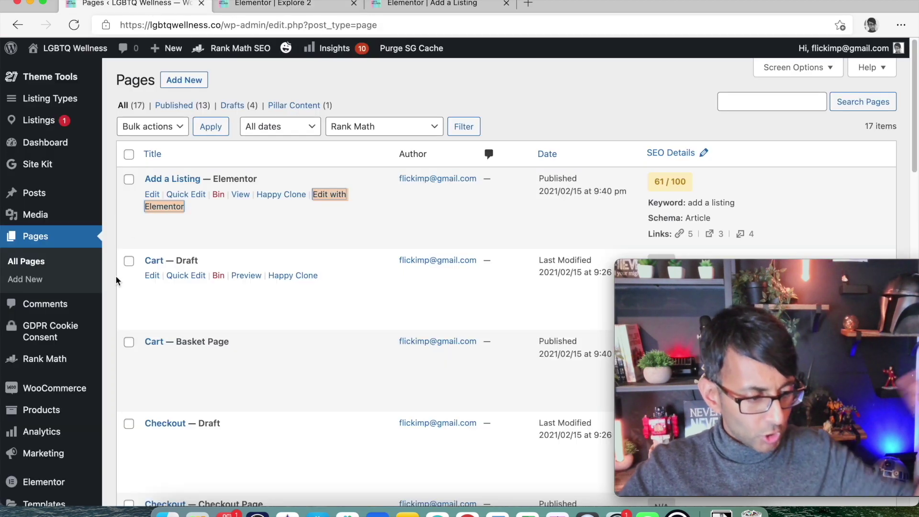
mouse_move(57, 464)
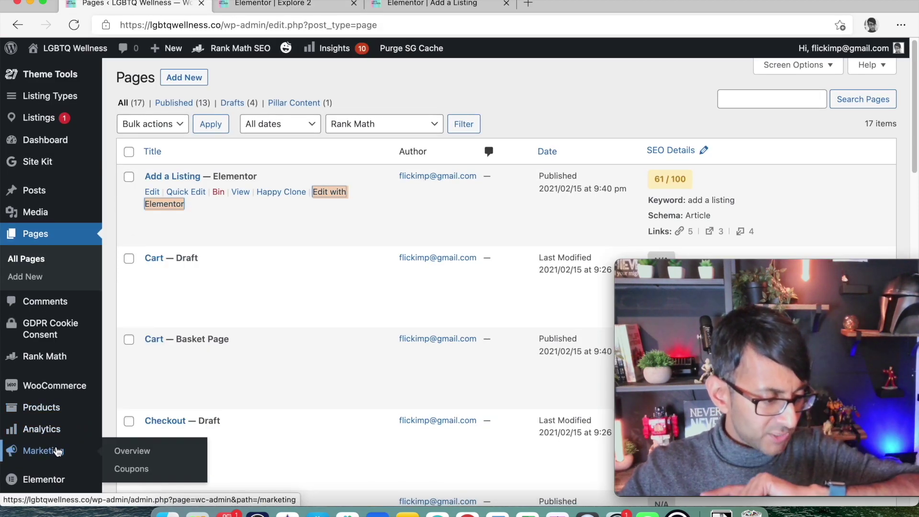
scroll(58, 452, down, 3)
mouse_move(58, 374)
click(138, 369)
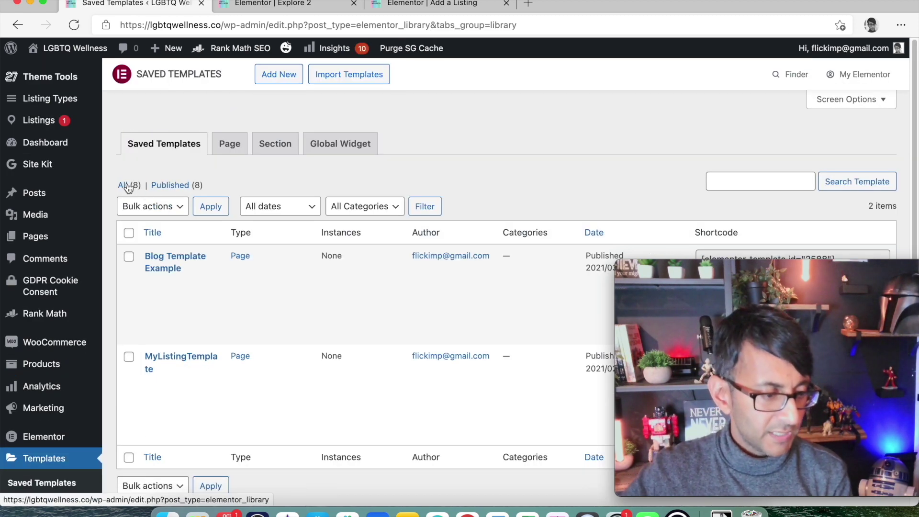
click(129, 186)
click(384, 148)
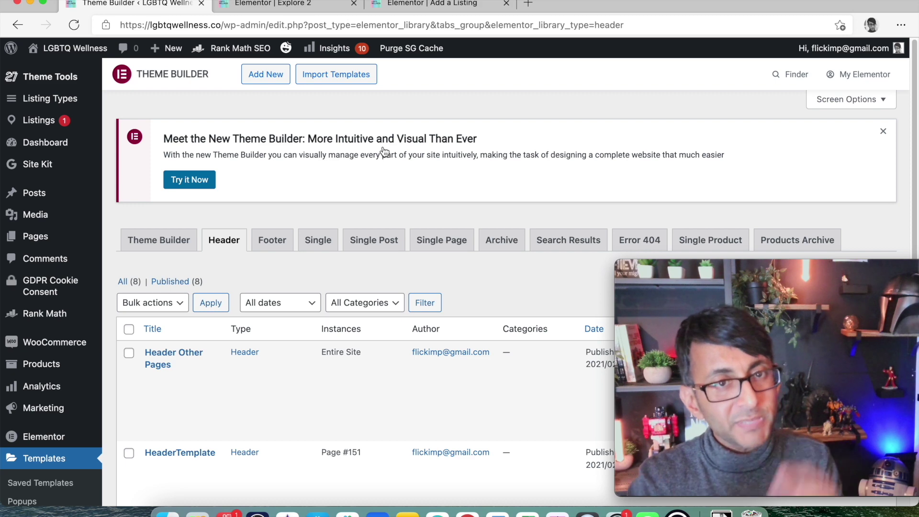
Open the Header Other Pages template for Elementor editing in a new tab and show its navigation menu widget's settings
scroll(172, 230, down, 5)
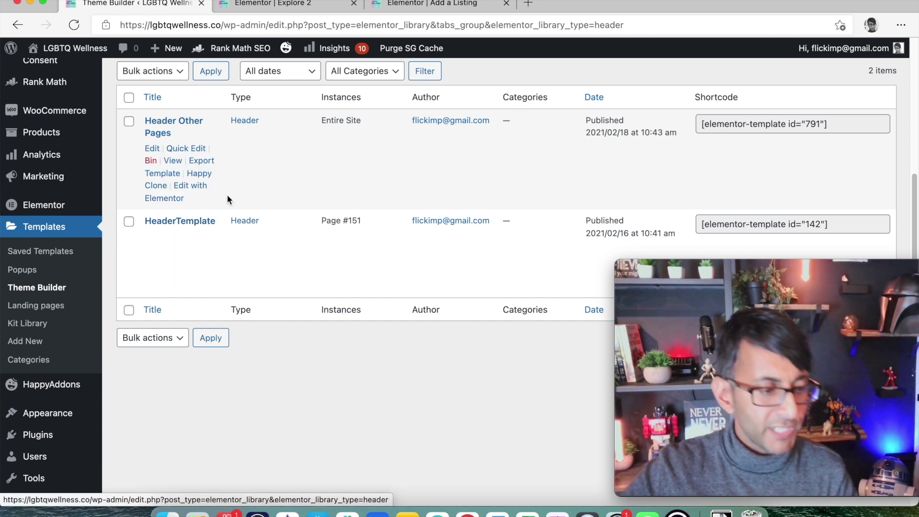
right_click(198, 192)
click(267, 83)
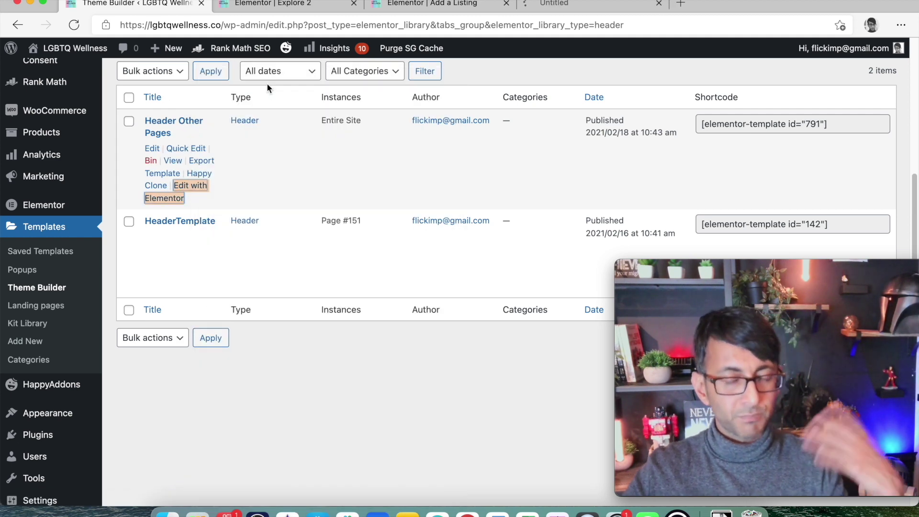
click(604, 5)
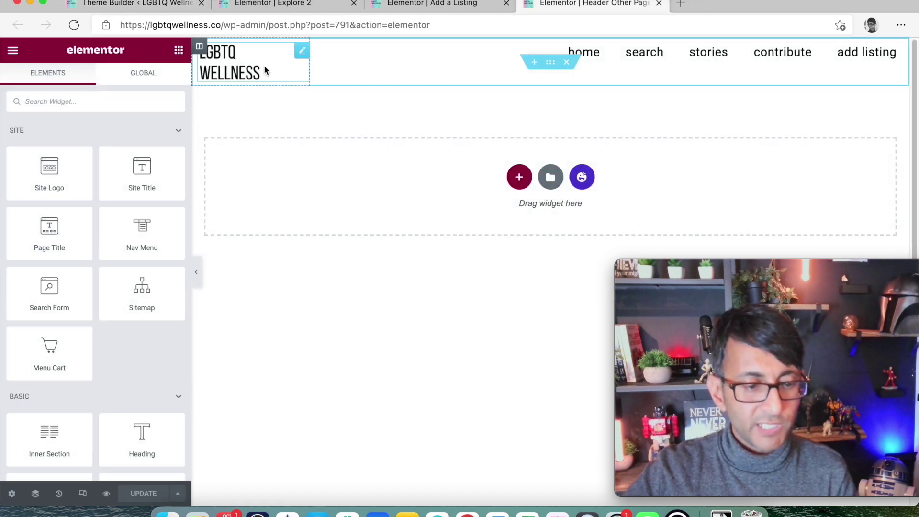
click(900, 47)
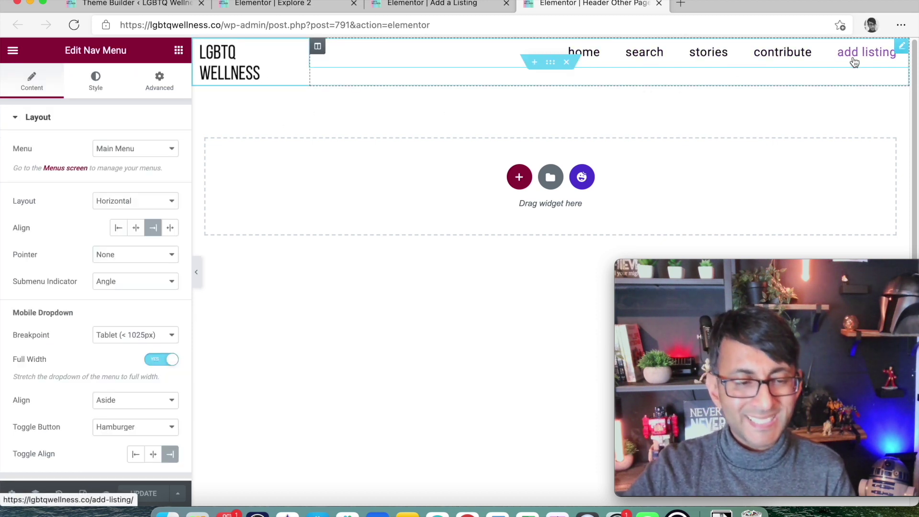
Open the site's menus, expand the Footer Menu's search item and examine the pages available to add
click(105, 5)
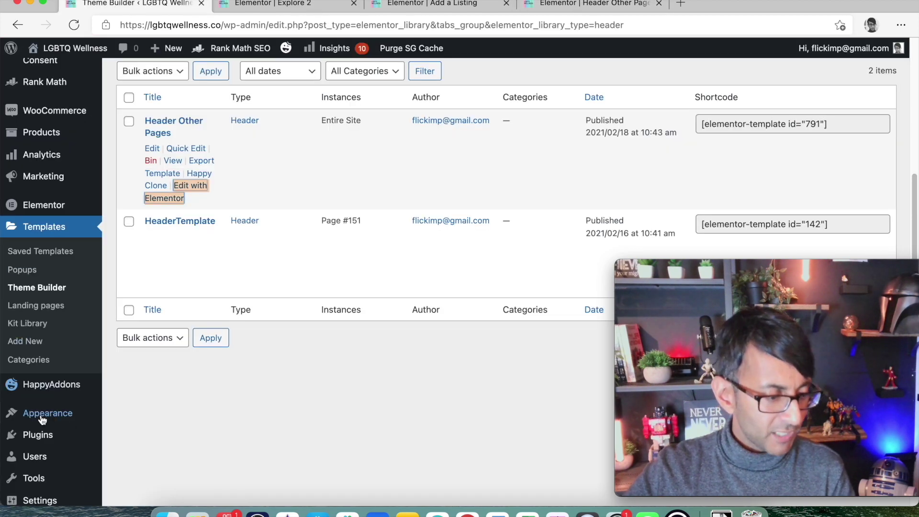
mouse_move(48, 413)
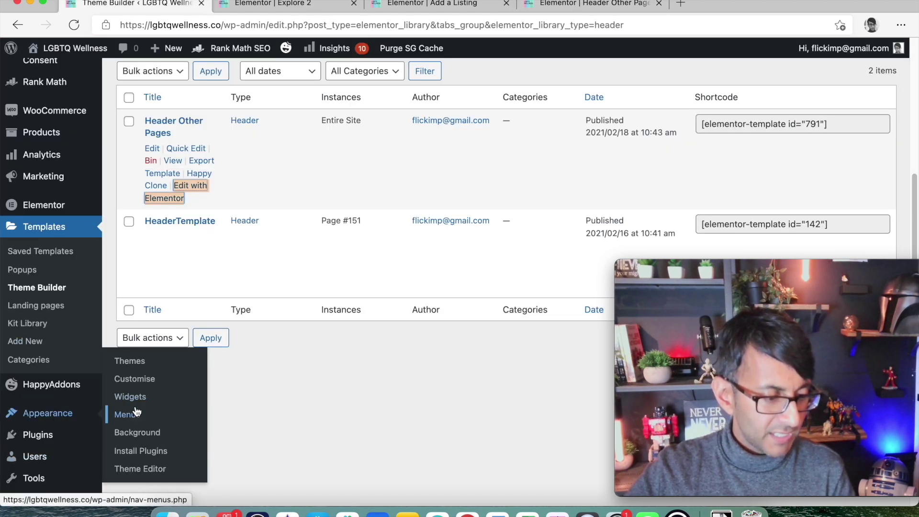
click(138, 415)
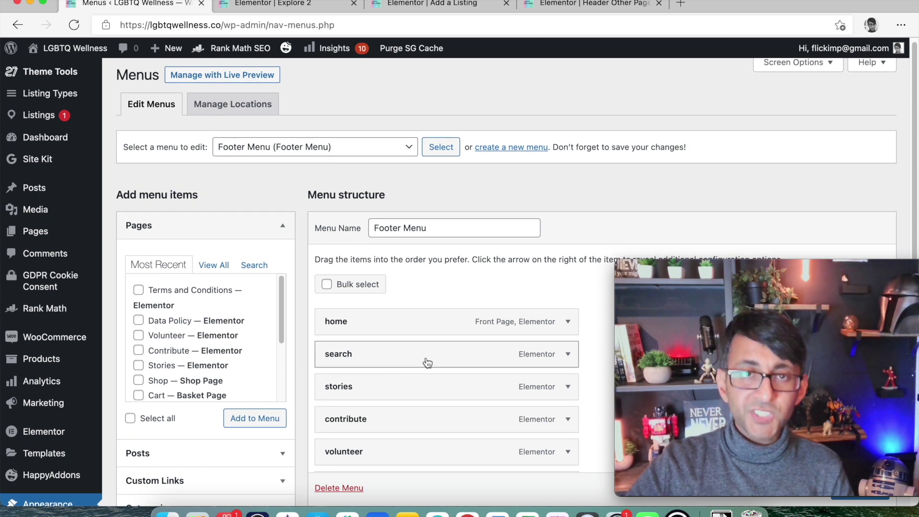
click(570, 356)
scroll(406, 364, down, 2)
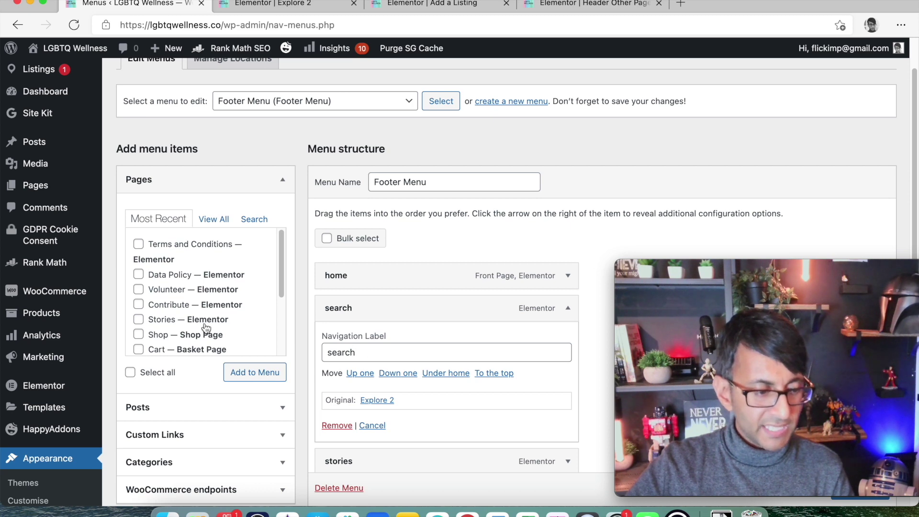
scroll(192, 316, up, 2)
drag(281, 309, 280, 354)
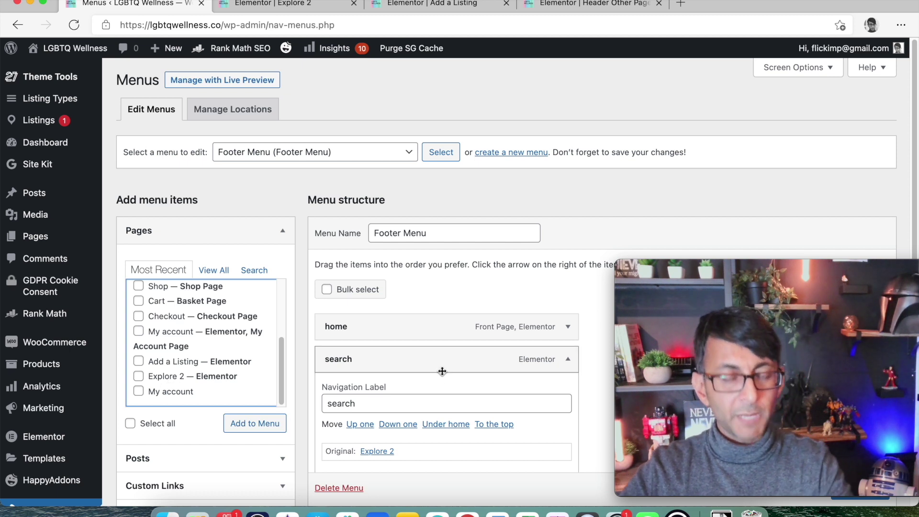
Try relabelling the Footer Menu's search item as "explore" and collapse the item
scroll(377, 404, down, 1)
drag(376, 402, 303, 401)
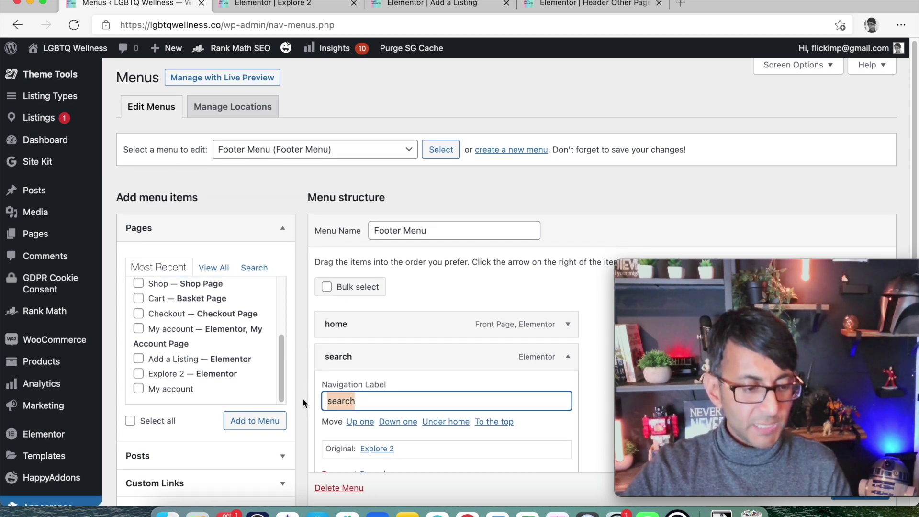
text(explore)
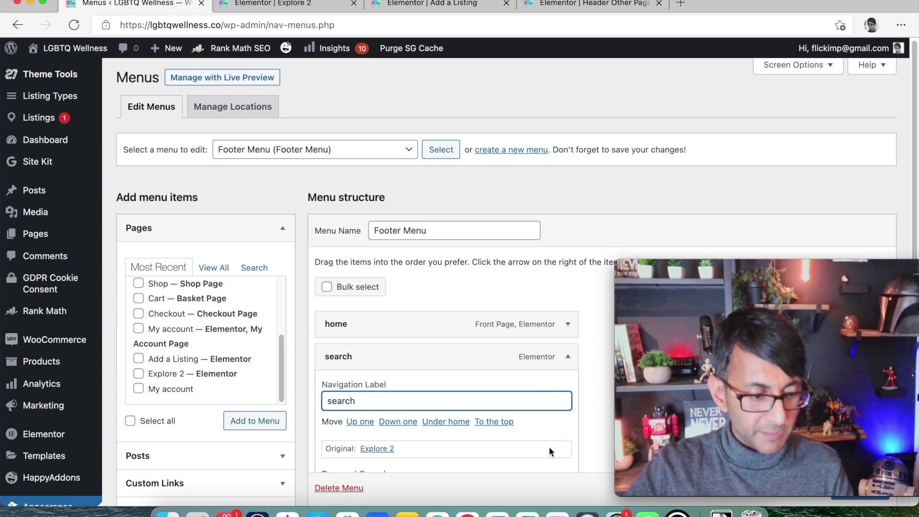
click(568, 358)
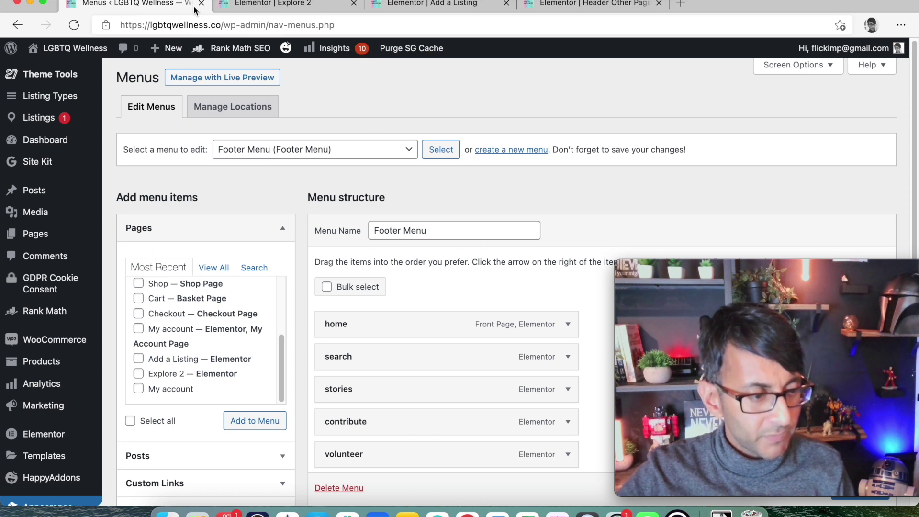
Load the live site in place of the menus page and close the header template's editor tab
click(75, 48)
click(273, 3)
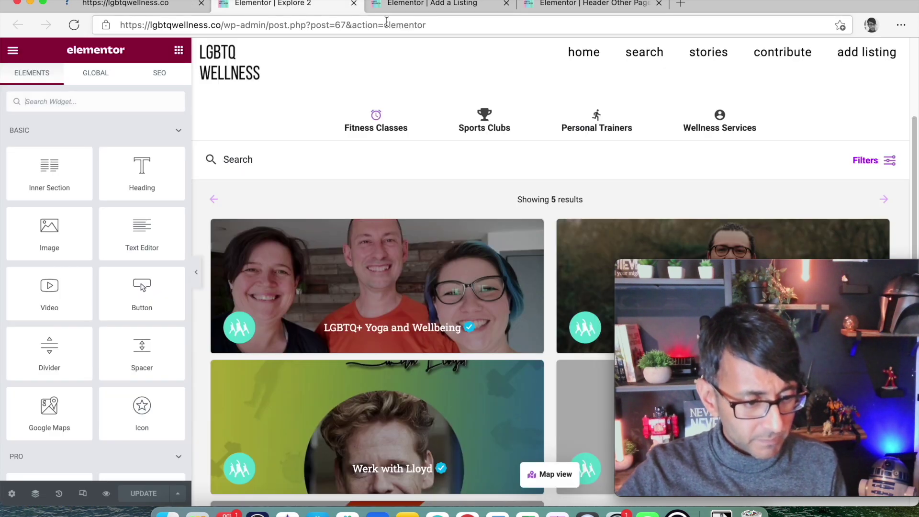
click(622, 4)
key(super+w)
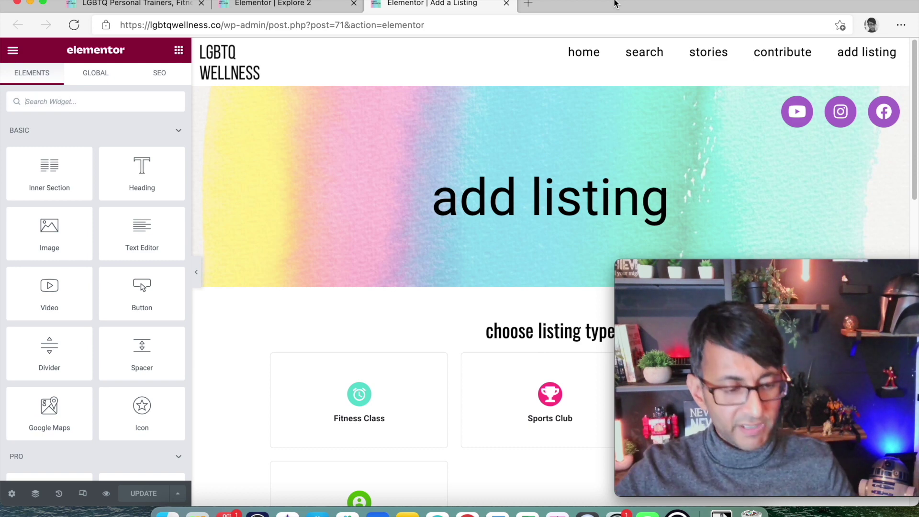
On the Add a Listing page, inspect the settings of the "choose listing type" heading, the sign-in section and its Sign In heading
scroll(541, 275, down, 3)
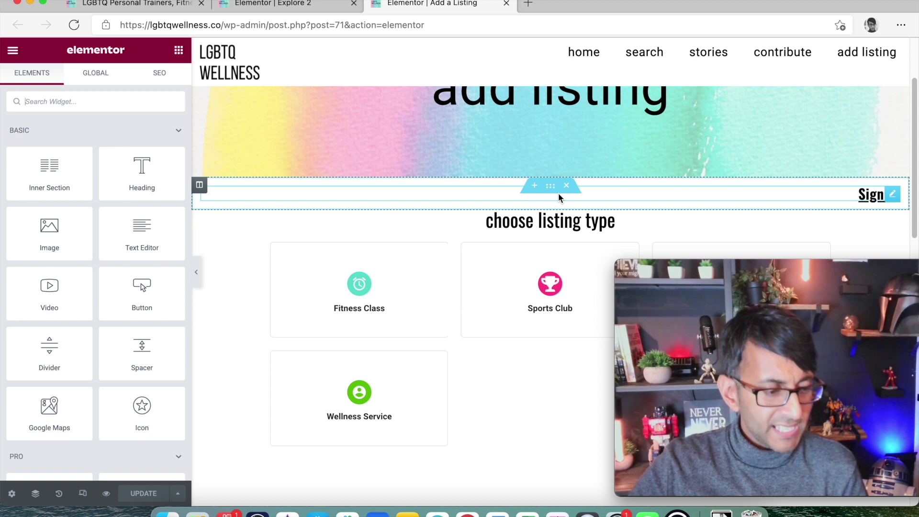
click(830, 221)
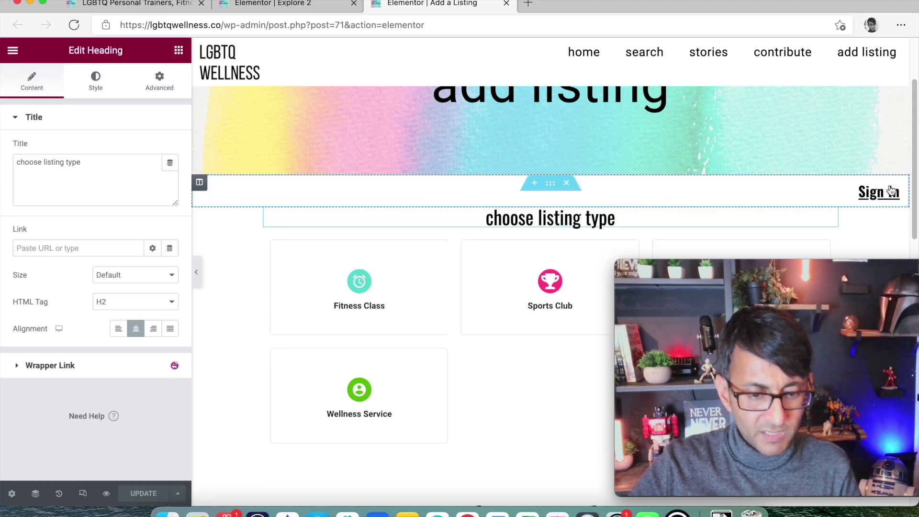
click(551, 185)
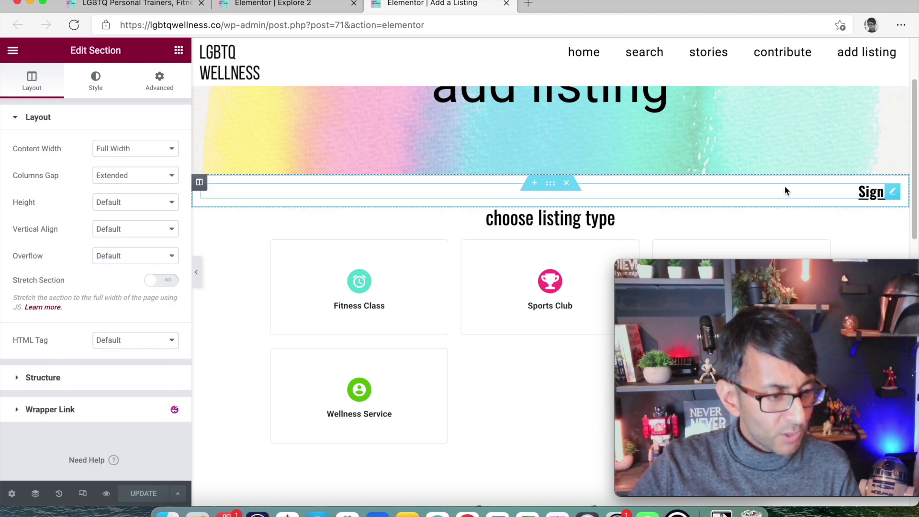
click(893, 193)
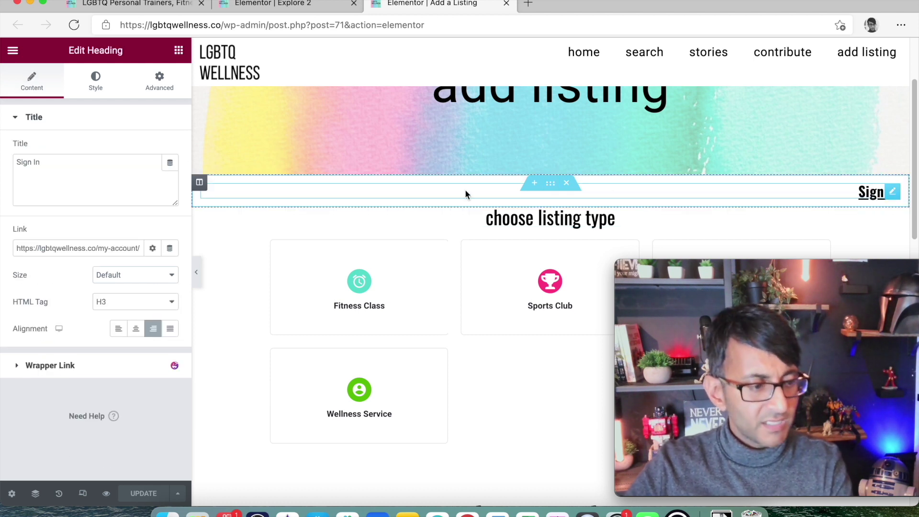
Append "---" and the copied my-account link address to the Sign In heading's title, and remove the added text again
drag(47, 249, 1, 250)
key(super+c)
click(140, 248)
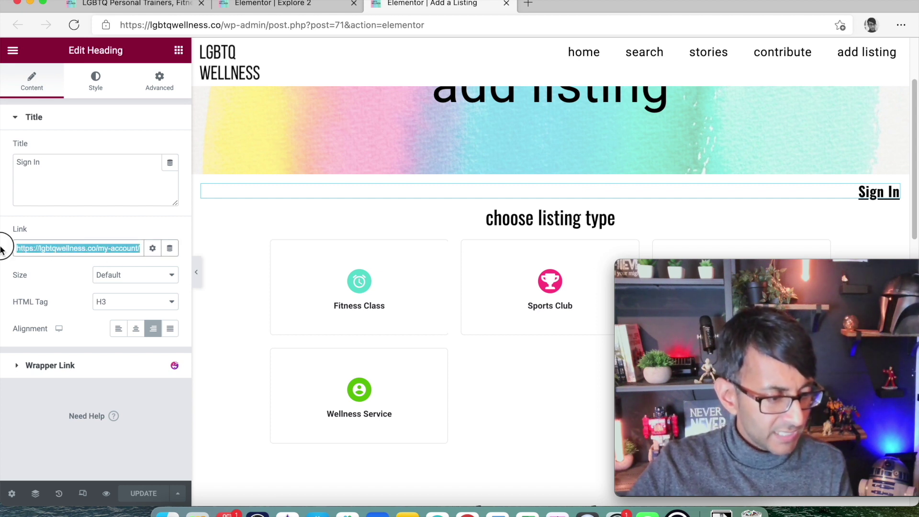
click(93, 159)
text(---)
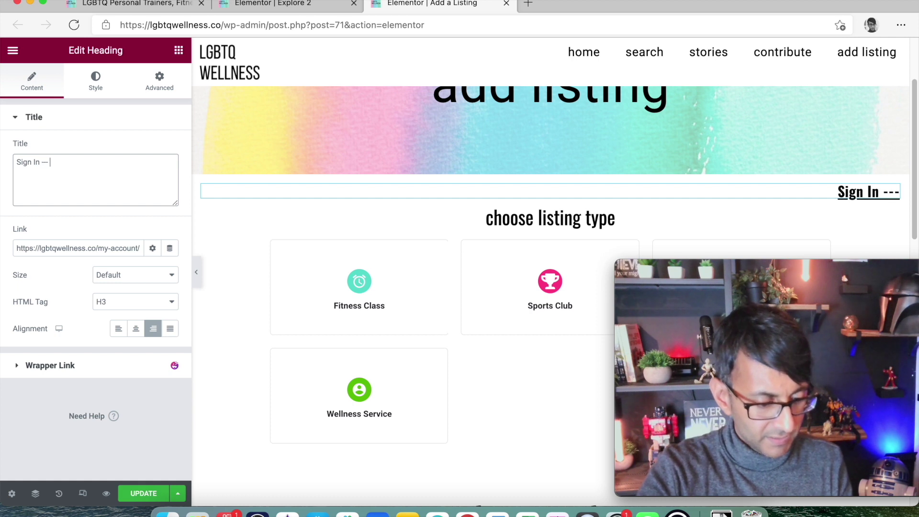
key(super+v)
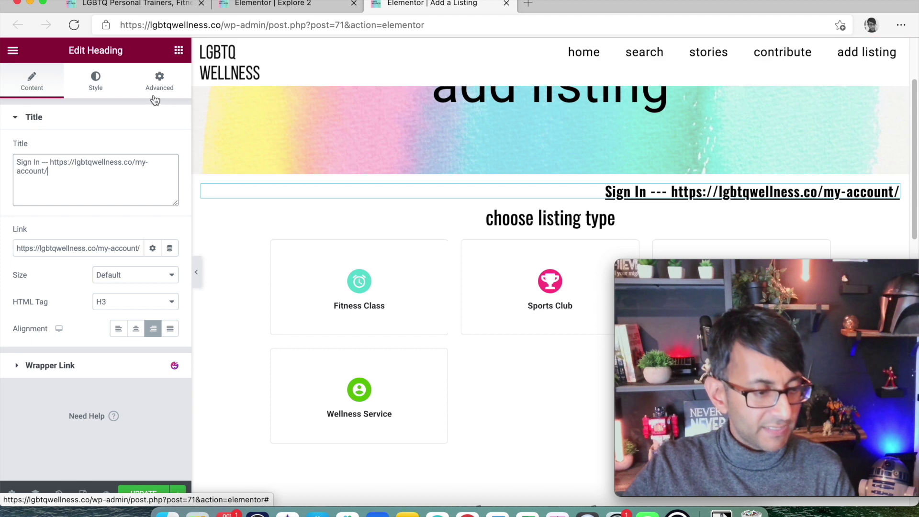
drag(52, 171, 31, 158)
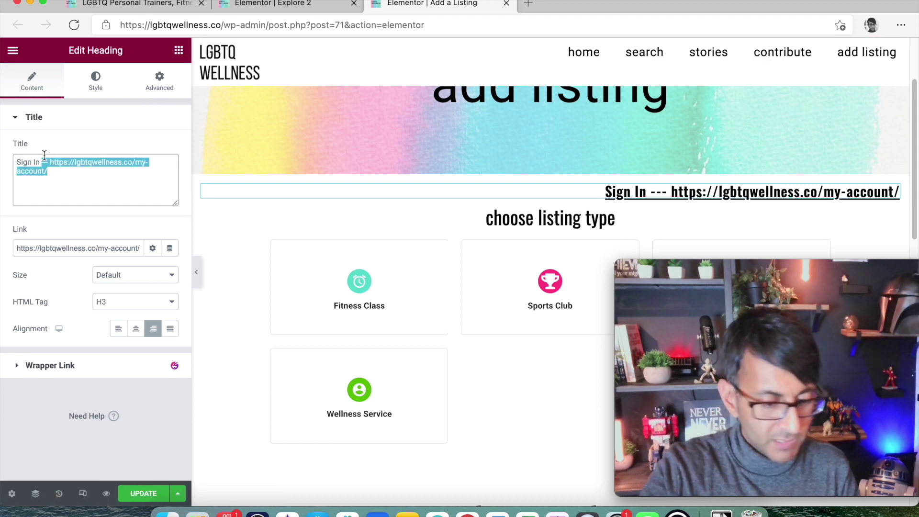
key(BackSpace)
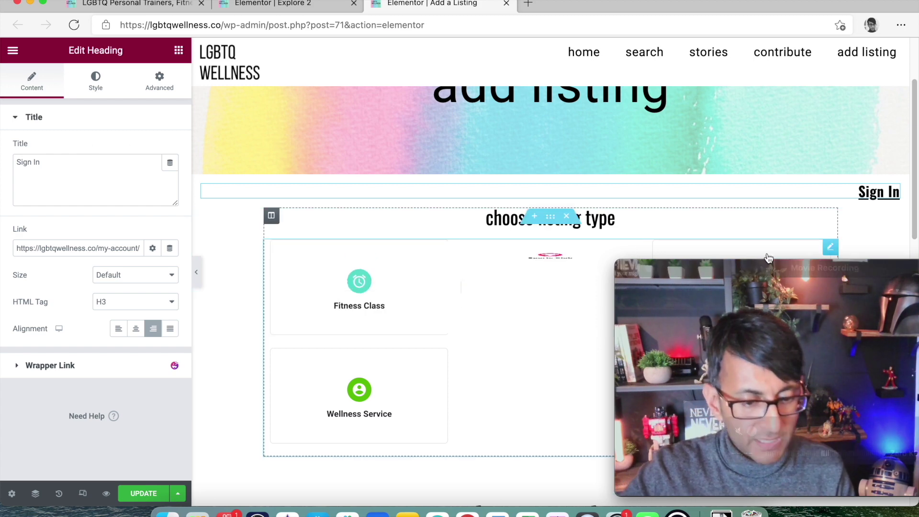
Show the settings of the Add Listing Form widget below the "choose listing type" heading
drag(821, 264, 834, 323)
drag(674, 314, 814, 378)
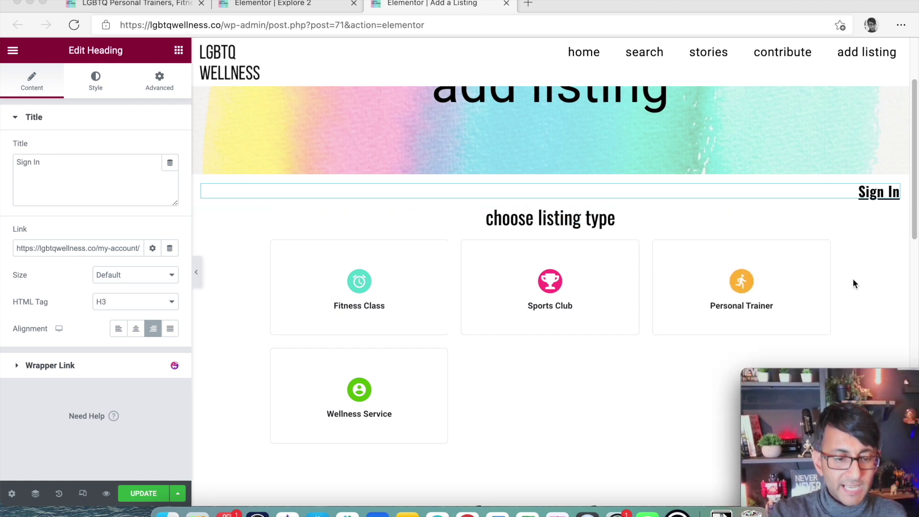
click(829, 248)
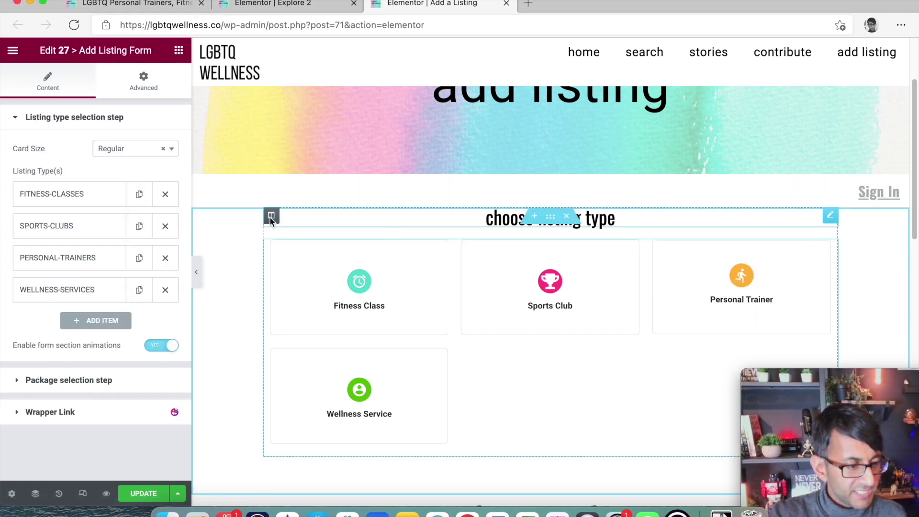
In the widget library, collapse the Basic, Pro, General and Happy Addons categories to get an overview of the widget groups
click(40, 86)
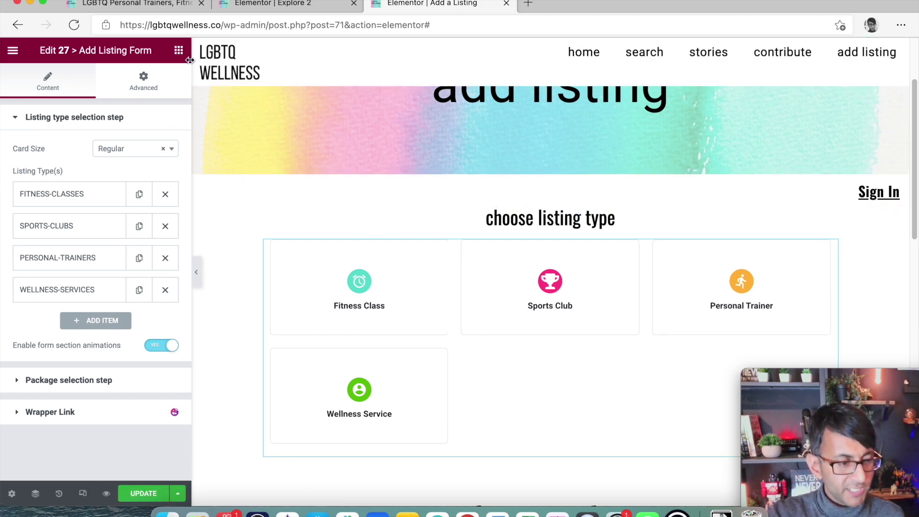
click(179, 51)
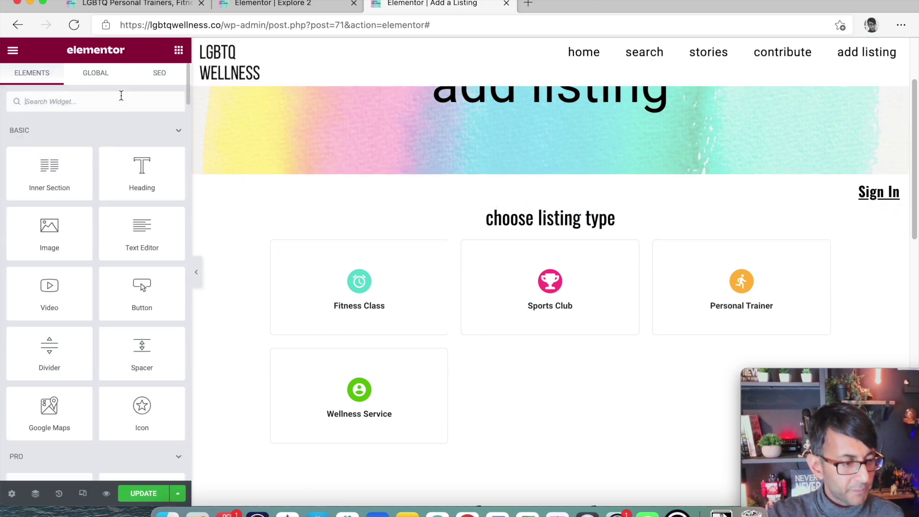
click(177, 132)
click(177, 164)
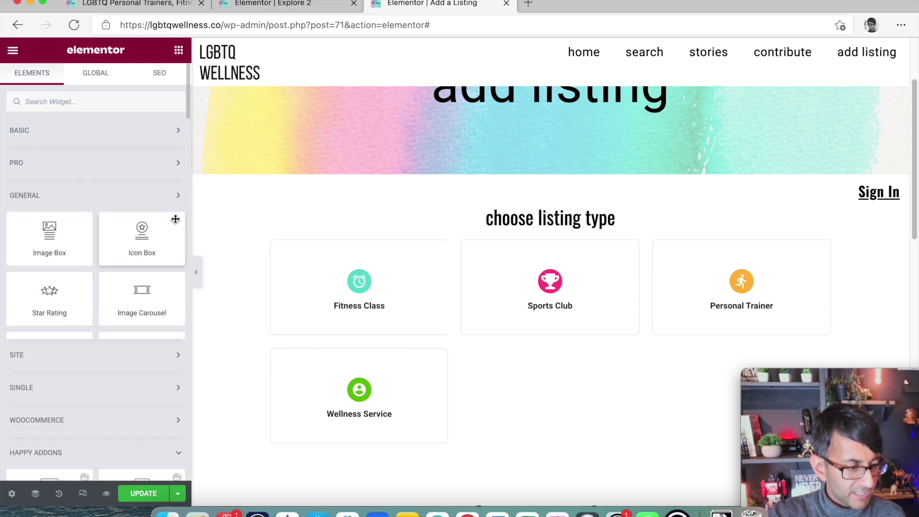
click(174, 198)
click(173, 328)
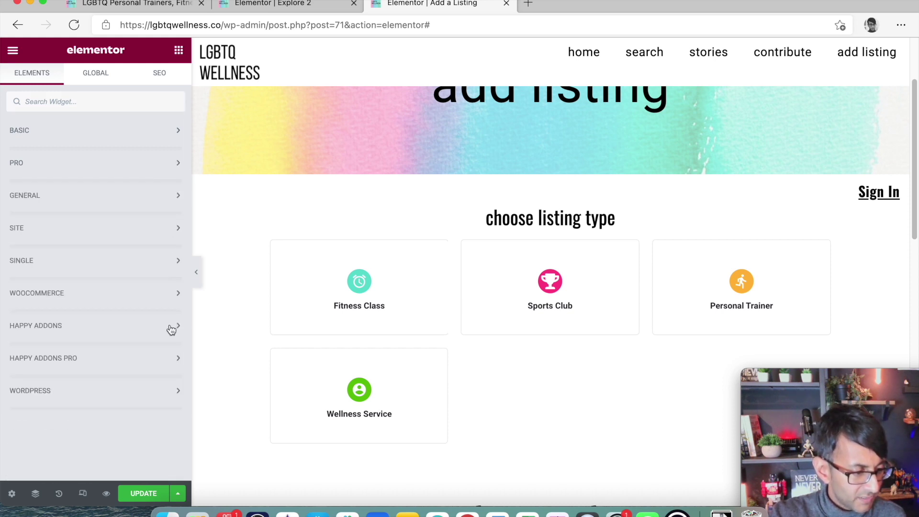
click(176, 232)
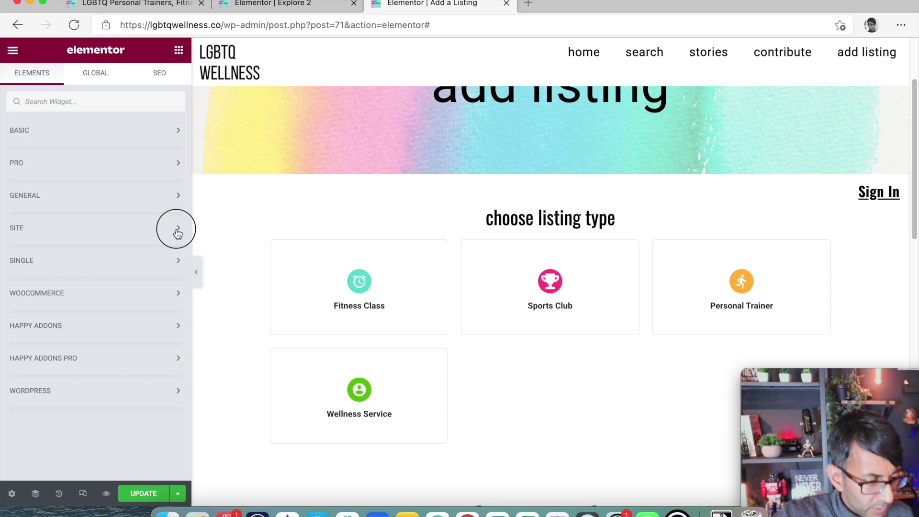
click(173, 234)
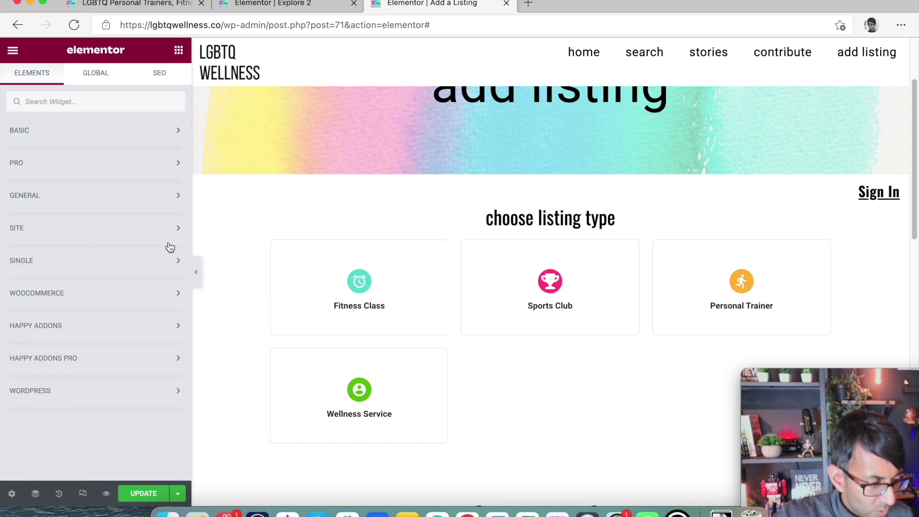
Look through the WordPress widgets and search the widget library for "add"
click(173, 388)
scroll(148, 332, down, 5)
scroll(149, 335, up, 1)
scroll(147, 333, down, 10)
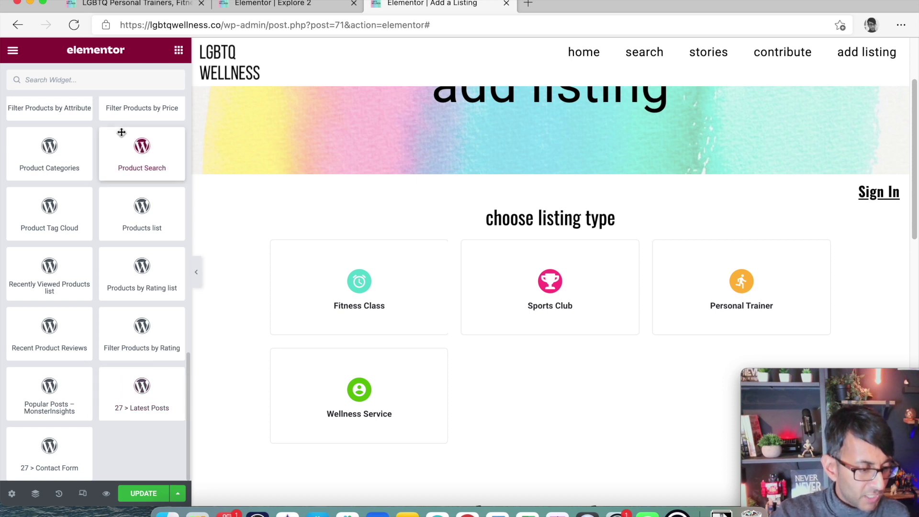
click(109, 82)
text(add)
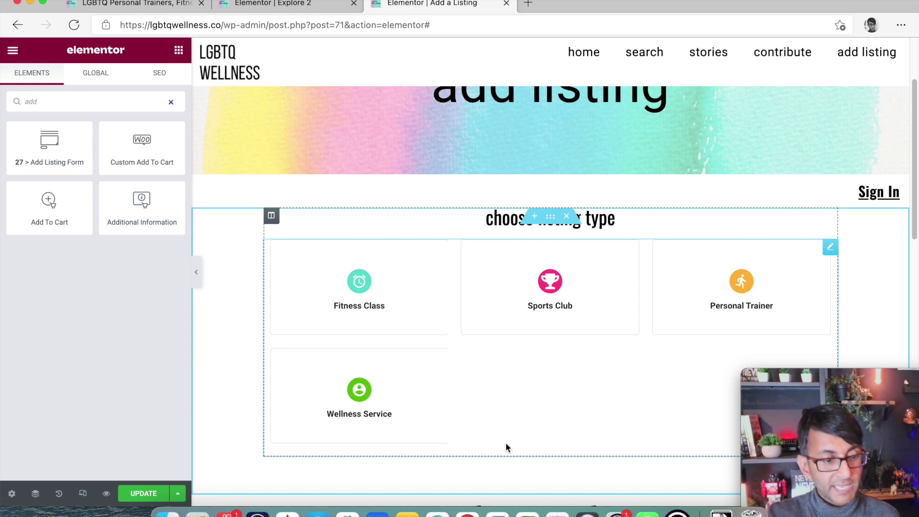
Copy the Add Listing Form widget and close the Add a Listing editor tab without saving its changes
right_click(831, 249)
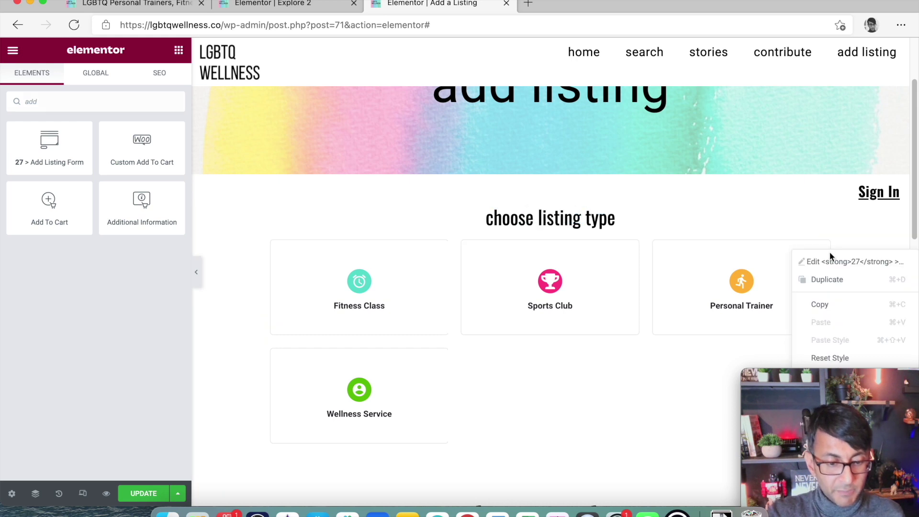
click(837, 310)
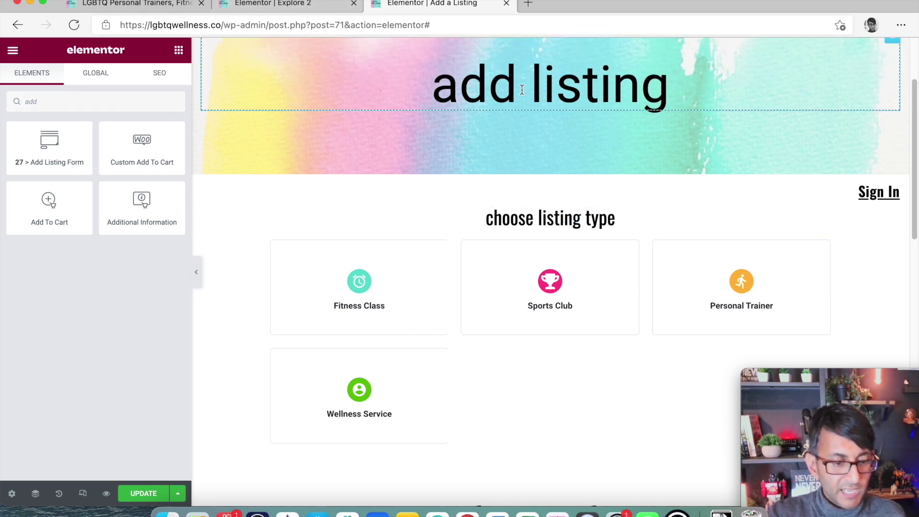
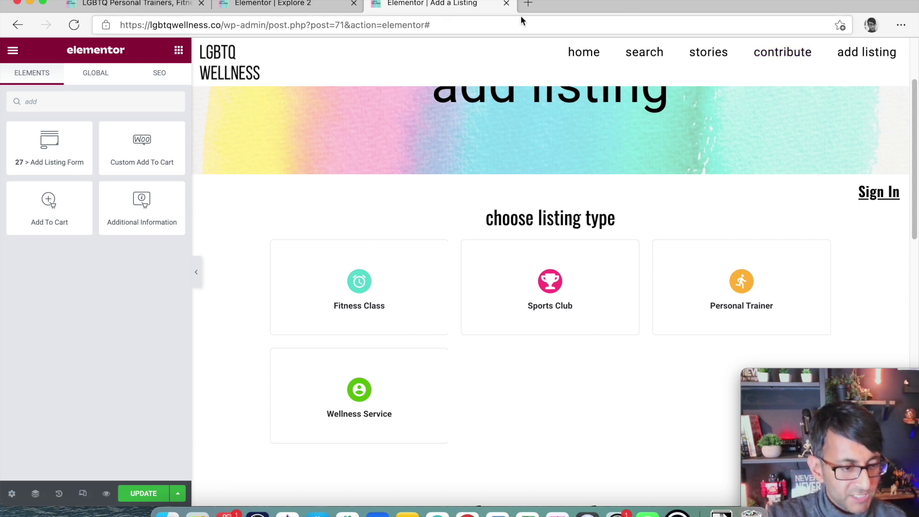
click(506, 4)
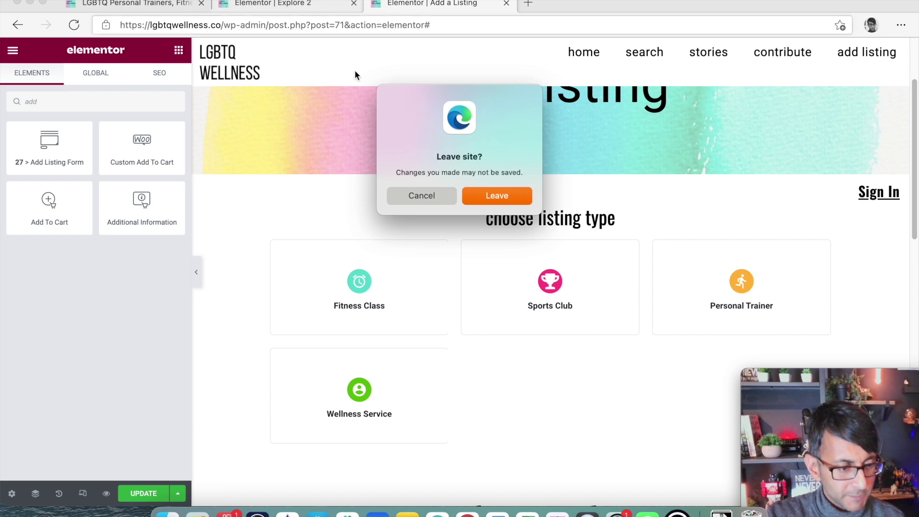
click(495, 195)
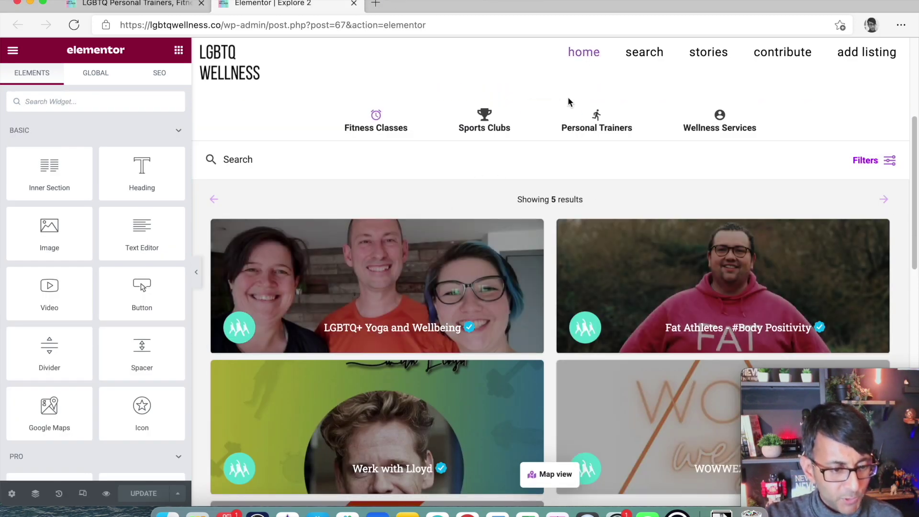
Inspect the settings of the Explore page's section and Explore Listings widget, and search the widget library for "listi"
click(551, 111)
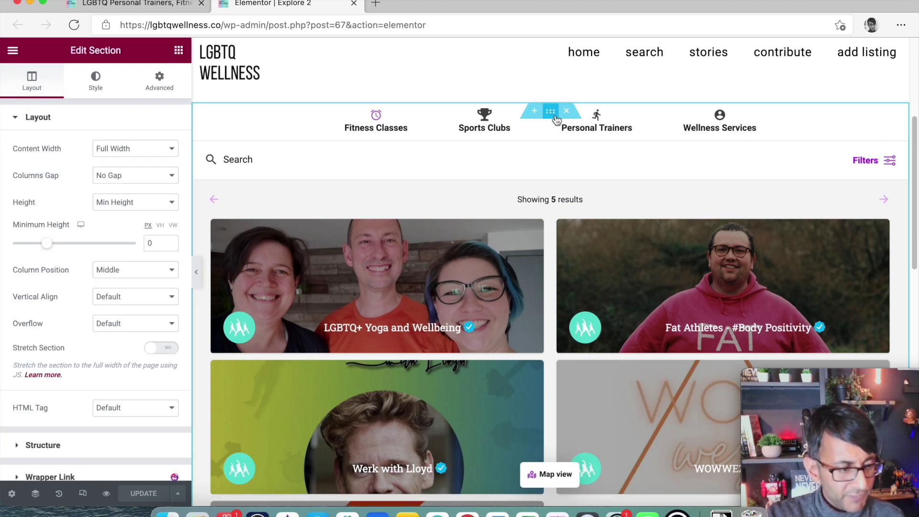
click(902, 110)
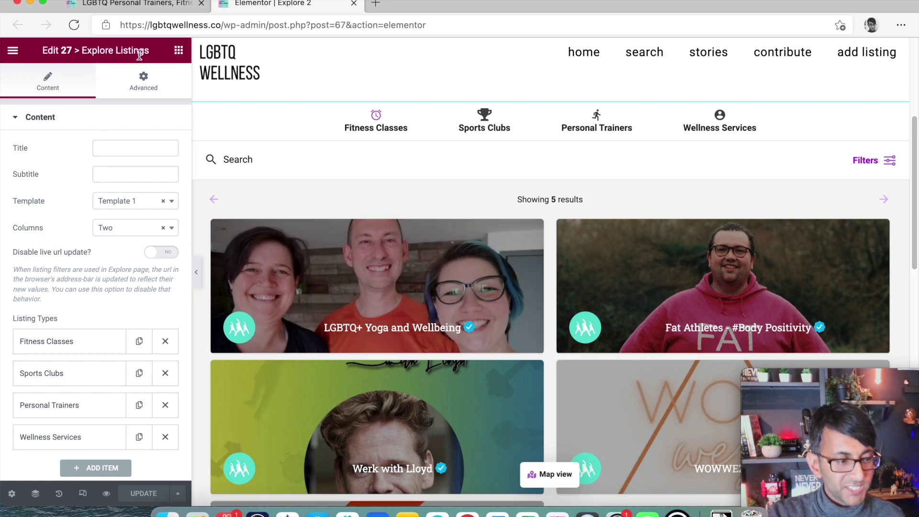
click(178, 50)
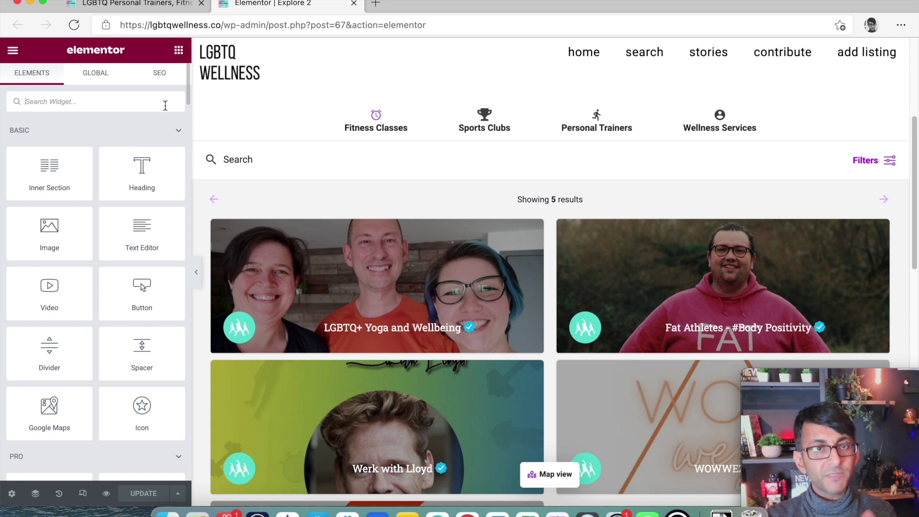
click(166, 105)
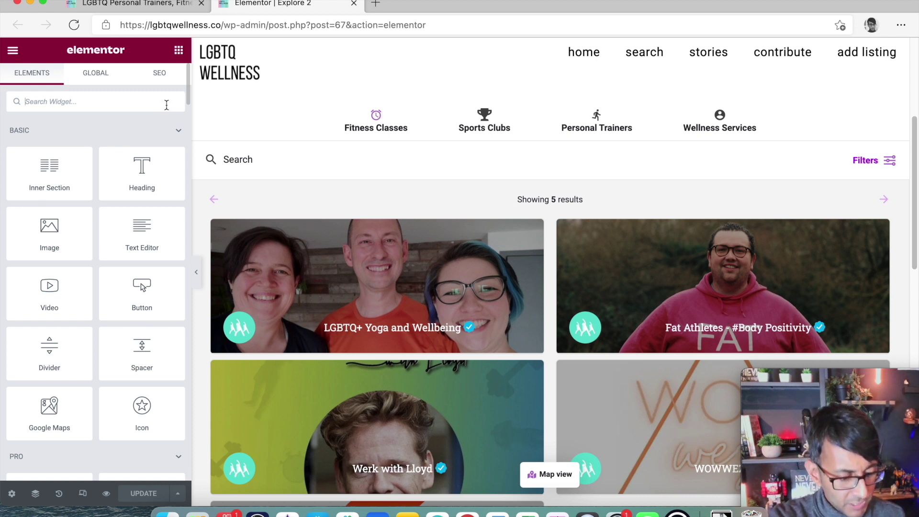
text(list)
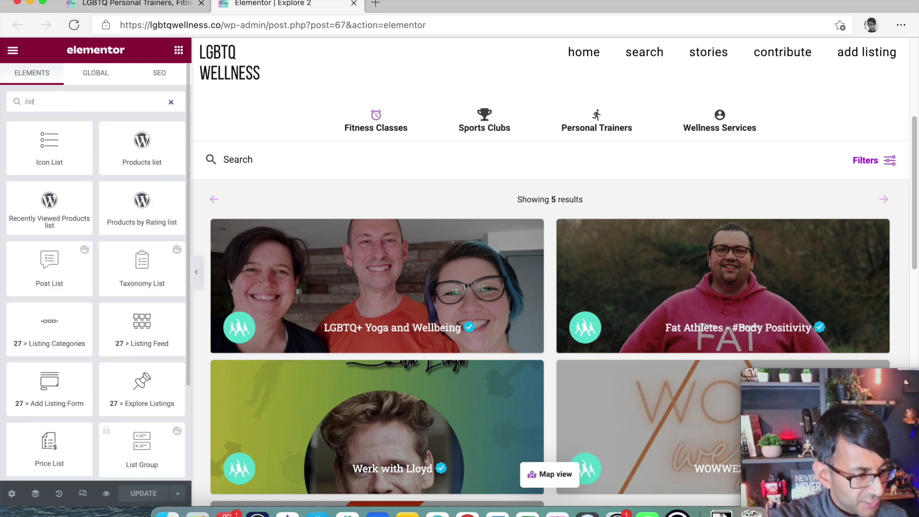
text(i)
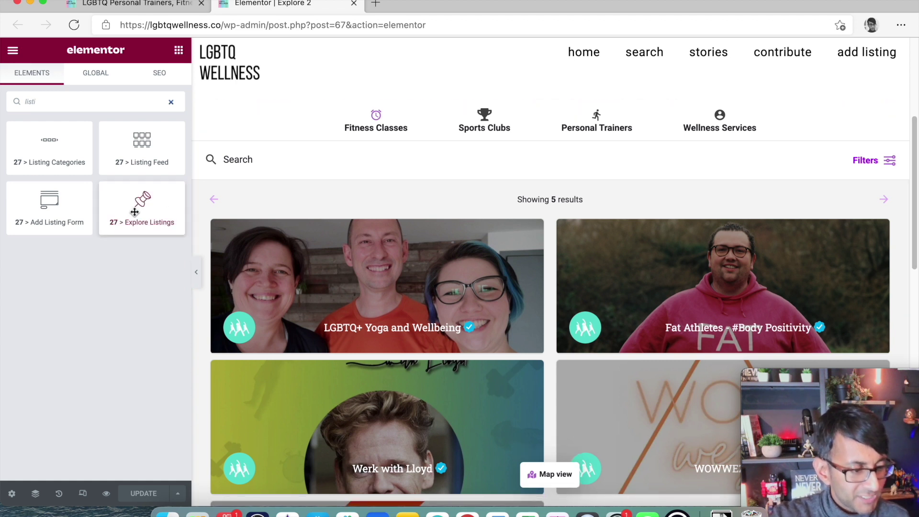
mouse_move(164, 208)
mouse_down()
mouse_move(413, 180)
mouse_move(153, 197)
mouse_up()
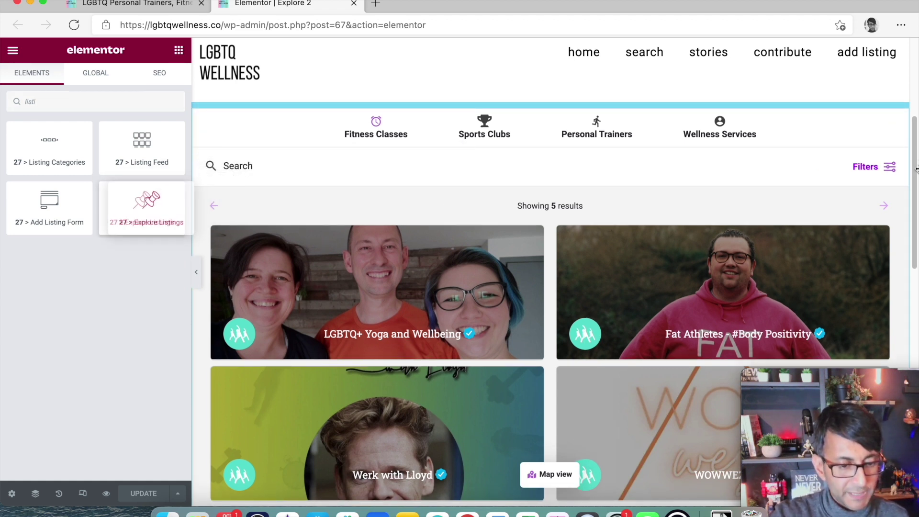
Try Template 2 and Template 4 on the Explore Listings widget and set it back to Template 1
click(902, 110)
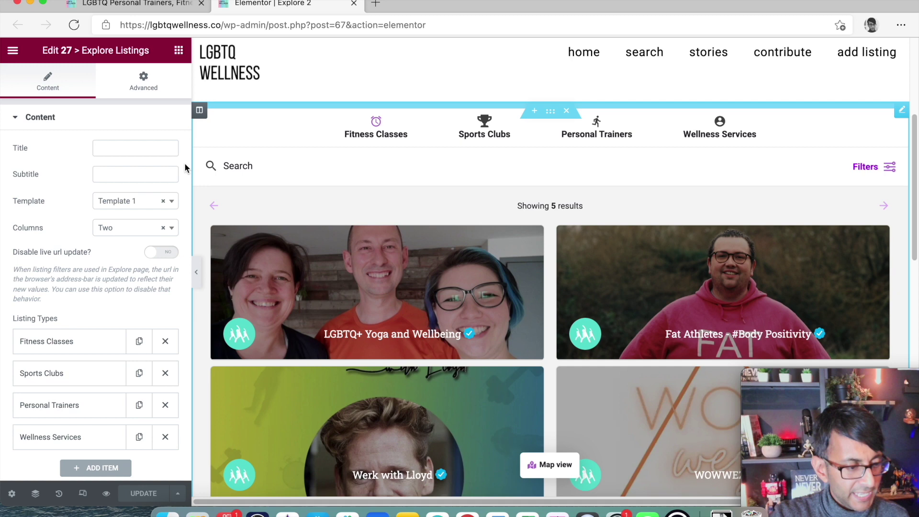
click(131, 203)
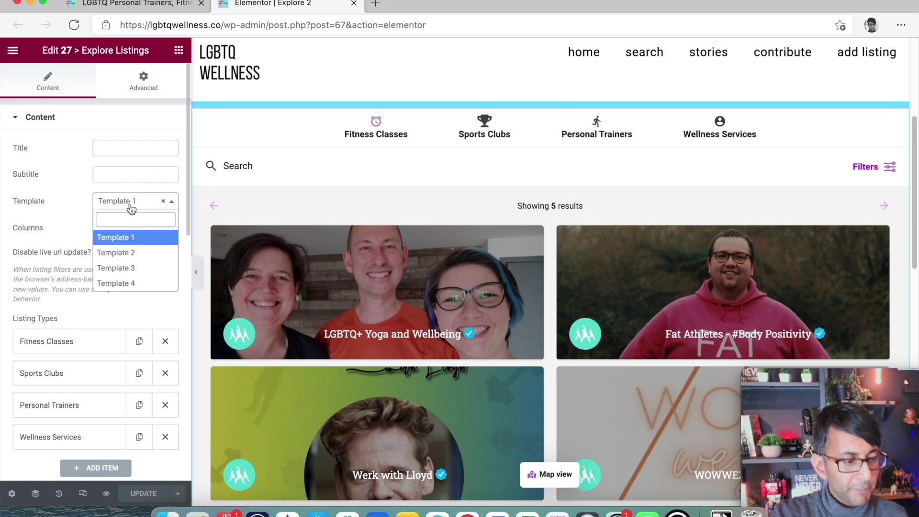
click(132, 251)
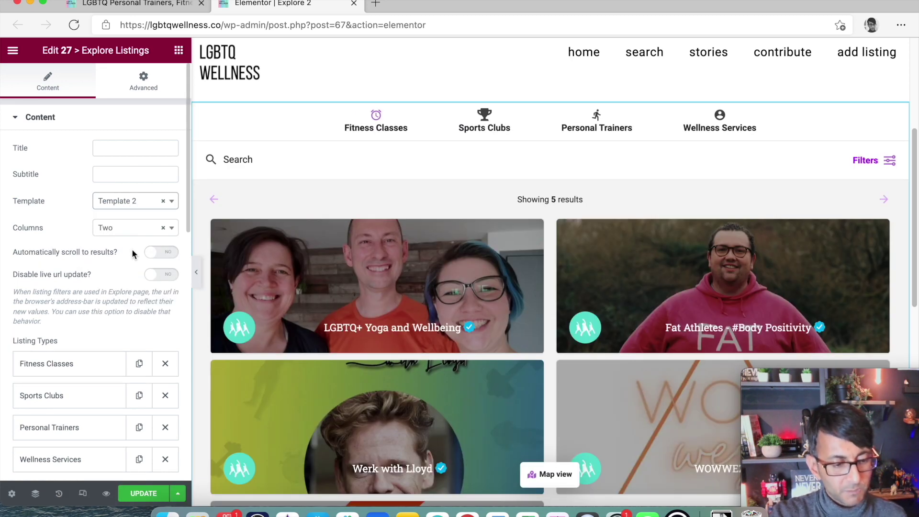
click(135, 209)
click(126, 283)
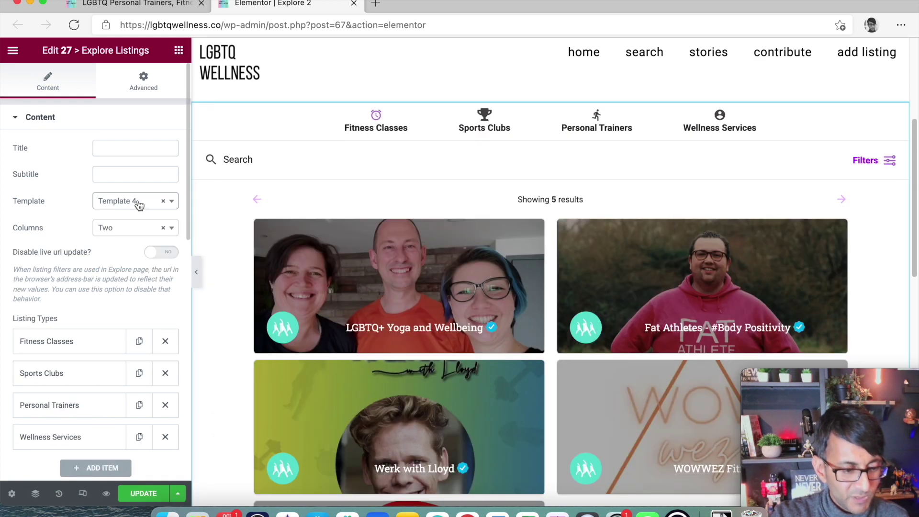
click(139, 205)
click(125, 237)
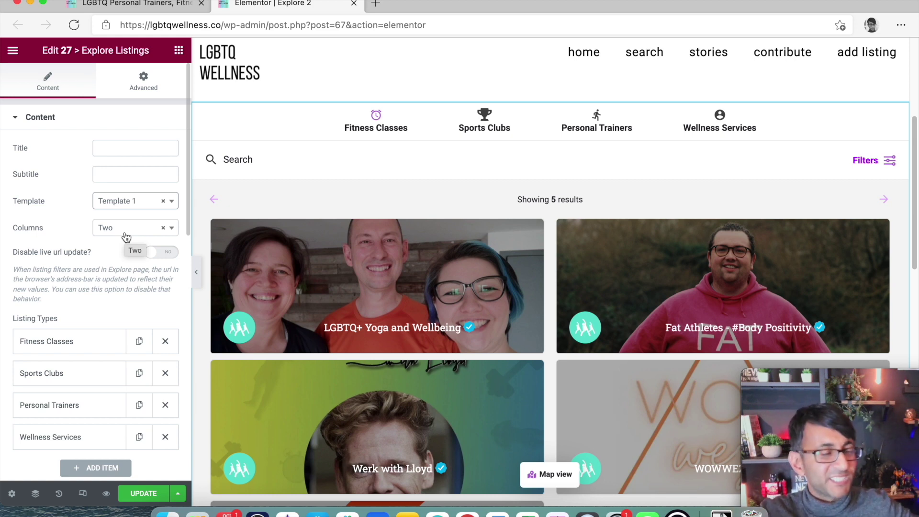
Preview the Sports Clubs, Personal Trainers and Wellness Services listings on the Explore page and return to Fitness Classes
scroll(126, 237, down, 1)
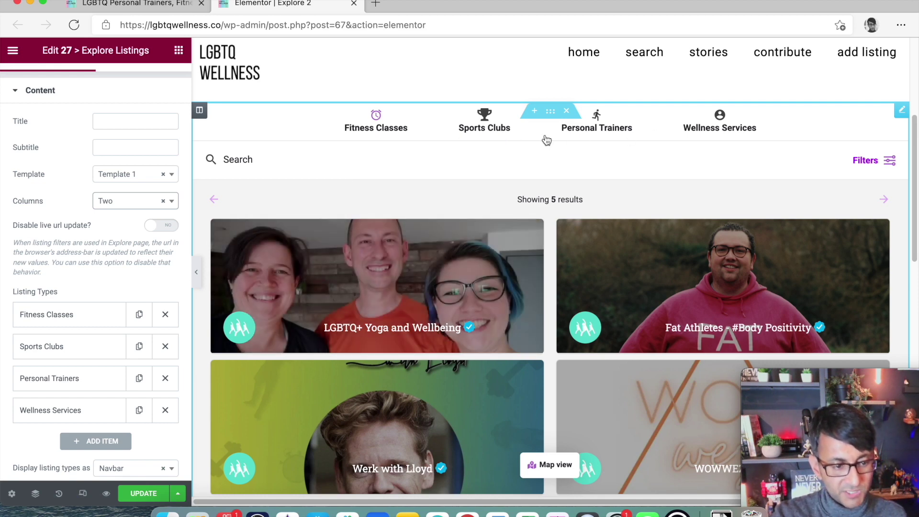
click(483, 126)
click(601, 128)
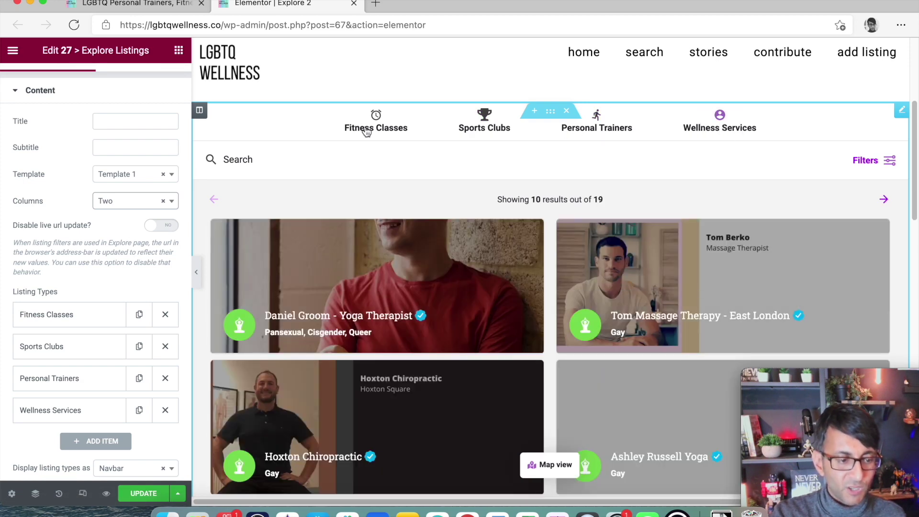
click(366, 129)
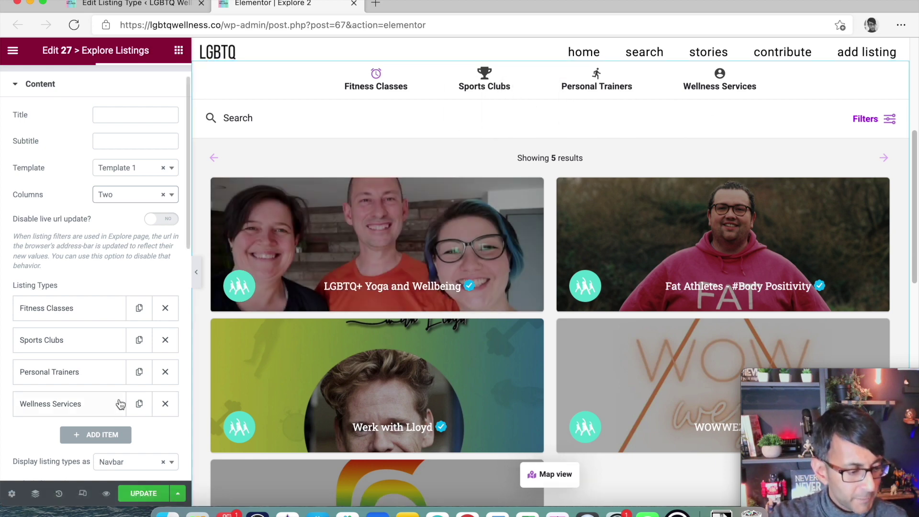
Inspect the Wellness Services item in the Explore Listings widget's listing types and remove it
click(94, 412)
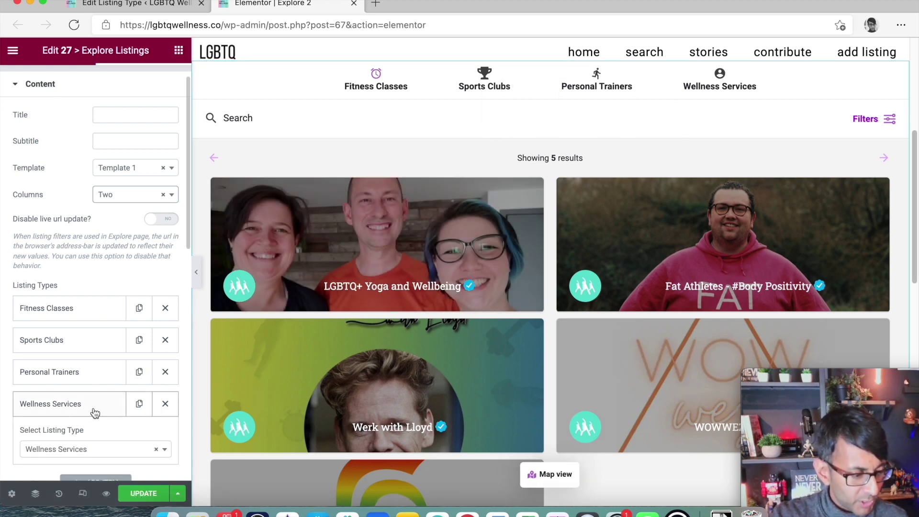
scroll(95, 413, down, 5)
click(83, 211)
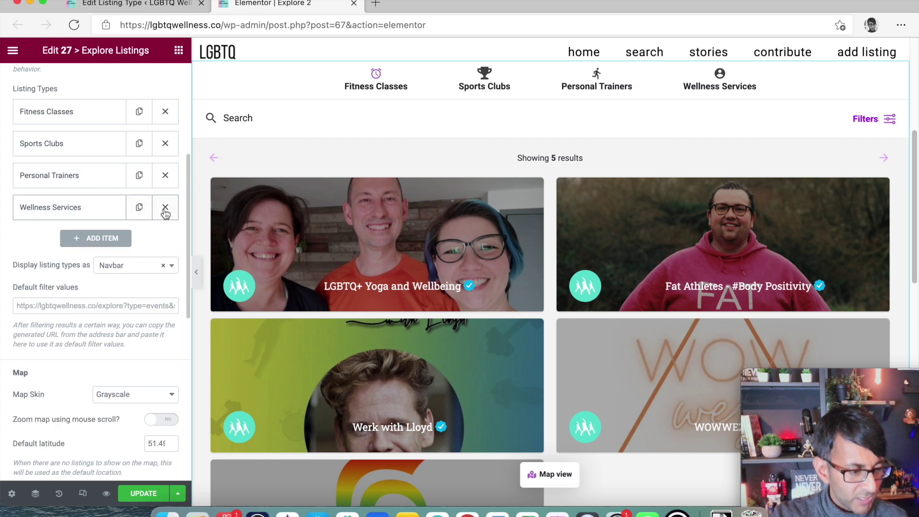
click(159, 213)
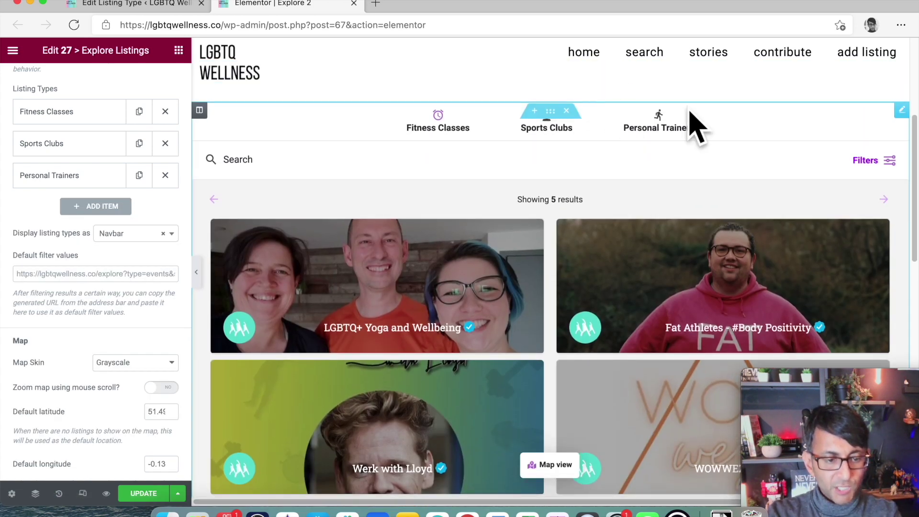
Add an empty item to the widget's listing types and delete it again
click(76, 206)
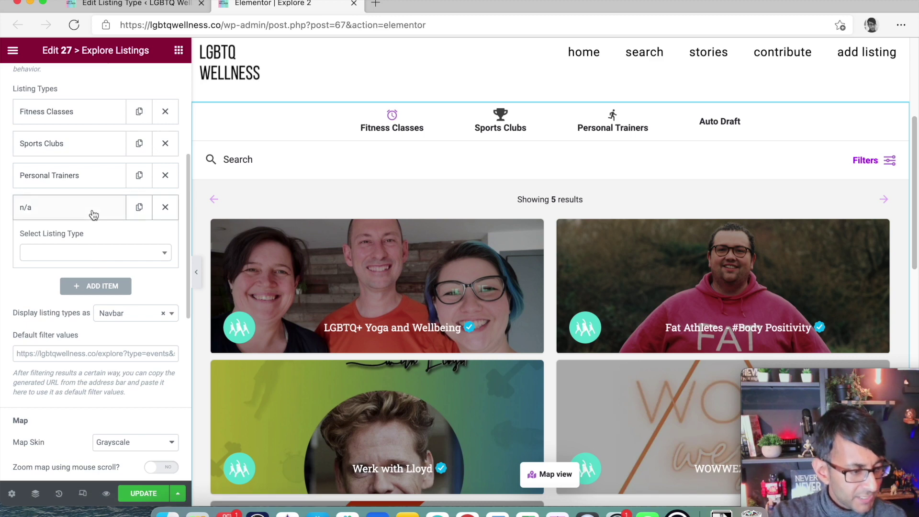
click(93, 214)
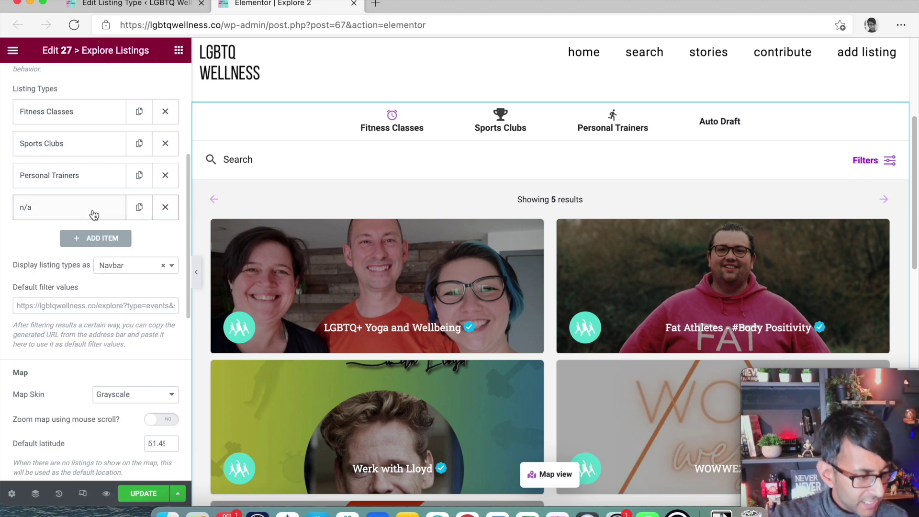
click(165, 207)
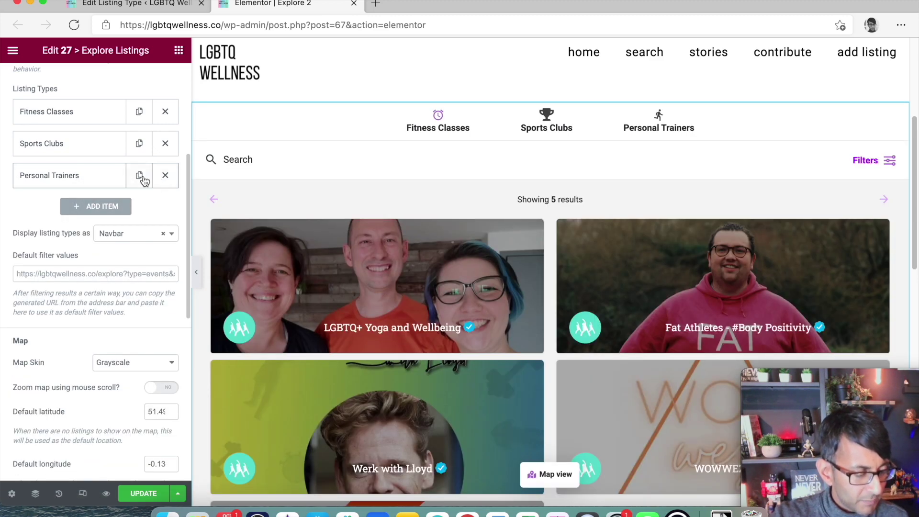
Duplicate the Personal Trainers item in the widget's listing types and set the copy's listing type to Wellness Services
click(139, 175)
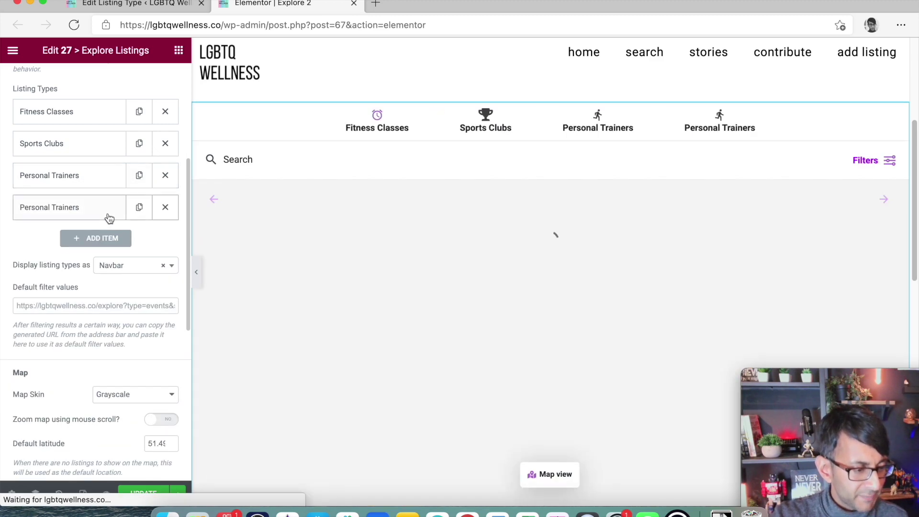
click(109, 218)
click(122, 254)
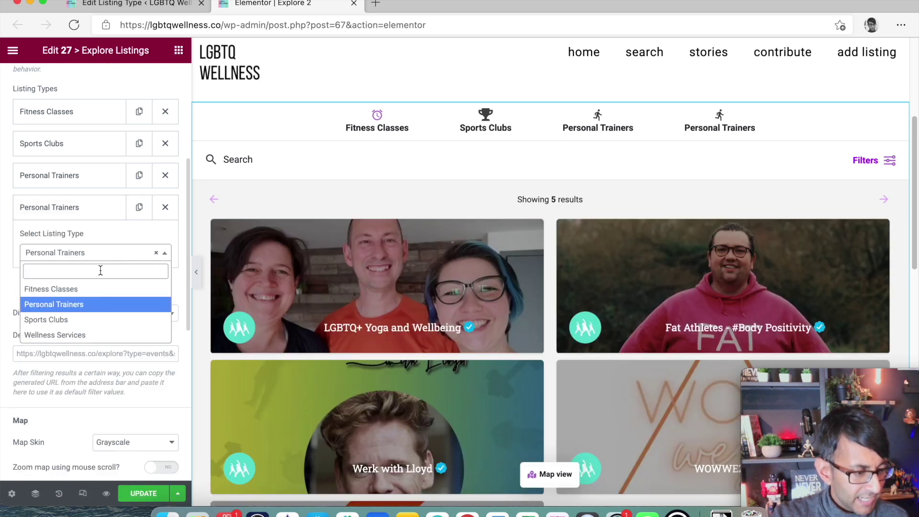
click(90, 334)
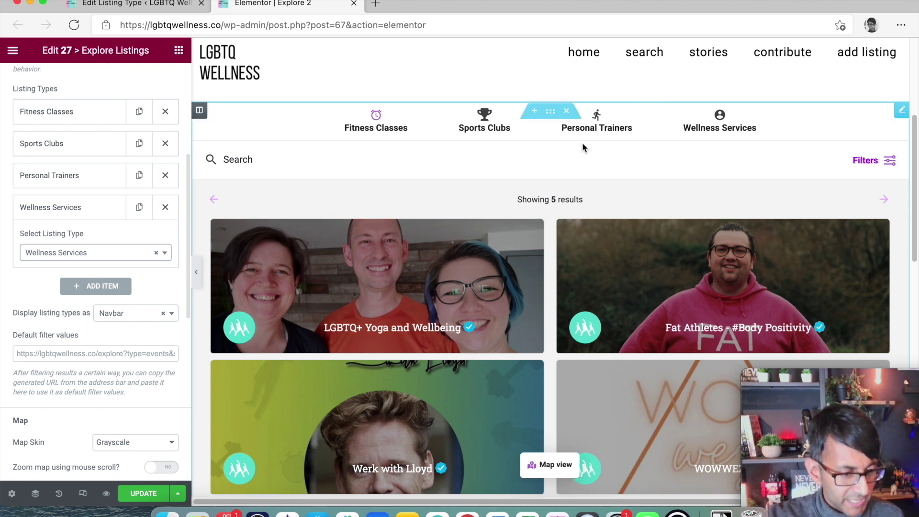
Review the Explore Listings widget's map skin, default coordinates, zoom levels and Categories/Taxonomies settings
scroll(172, 355, down, 4)
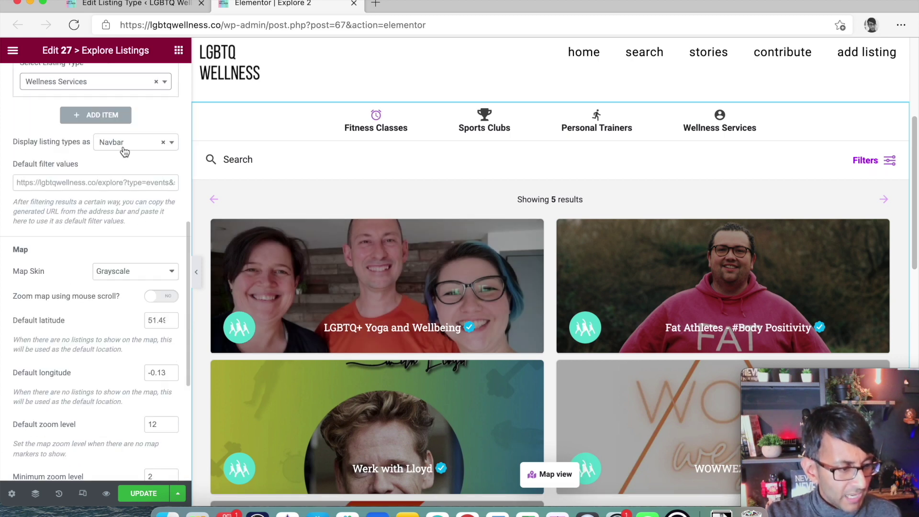
click(149, 272)
click(153, 267)
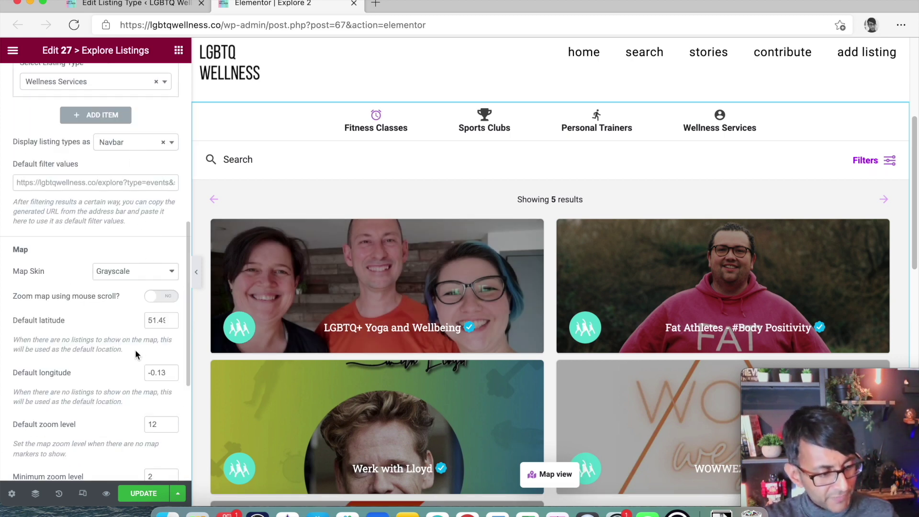
scroll(135, 355, down, 5)
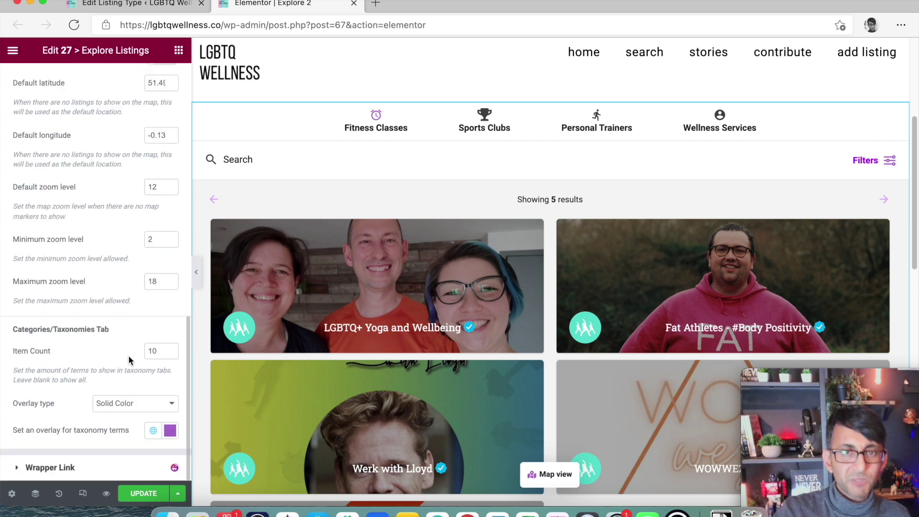
scroll(137, 335, up, 10)
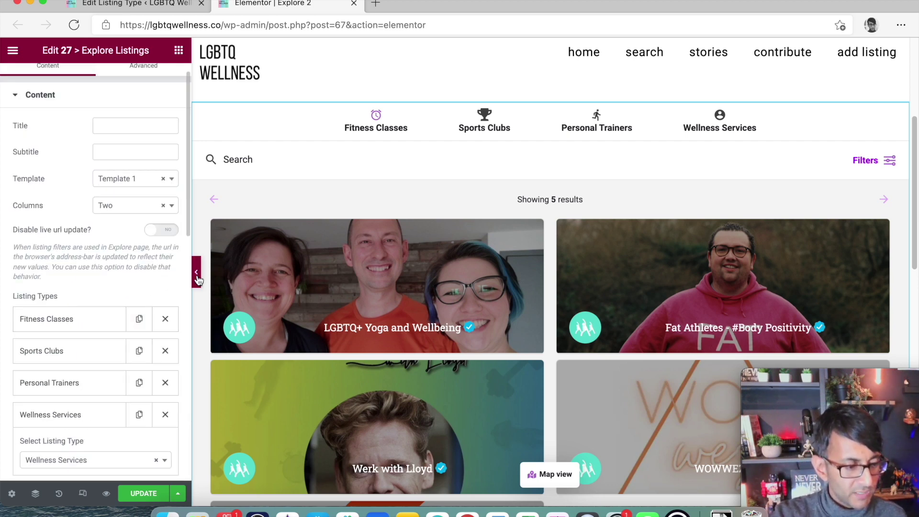
Preview the page at full width and check the type or services filters of Fitness Classes, Wellness Services and Sports Clubs
click(196, 273)
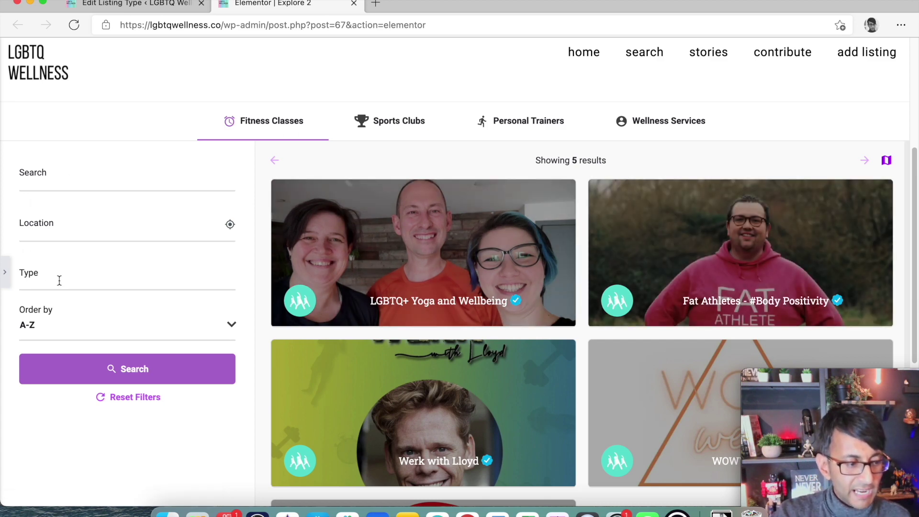
click(43, 280)
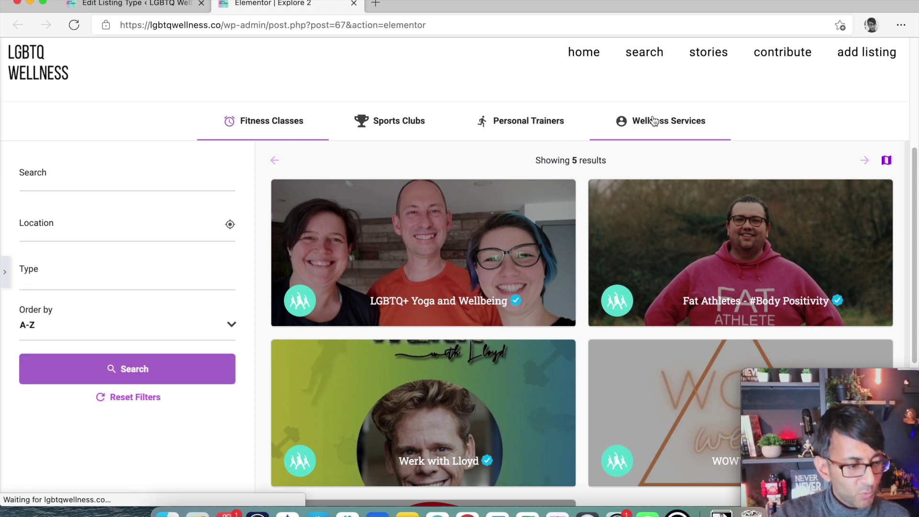
click(670, 121)
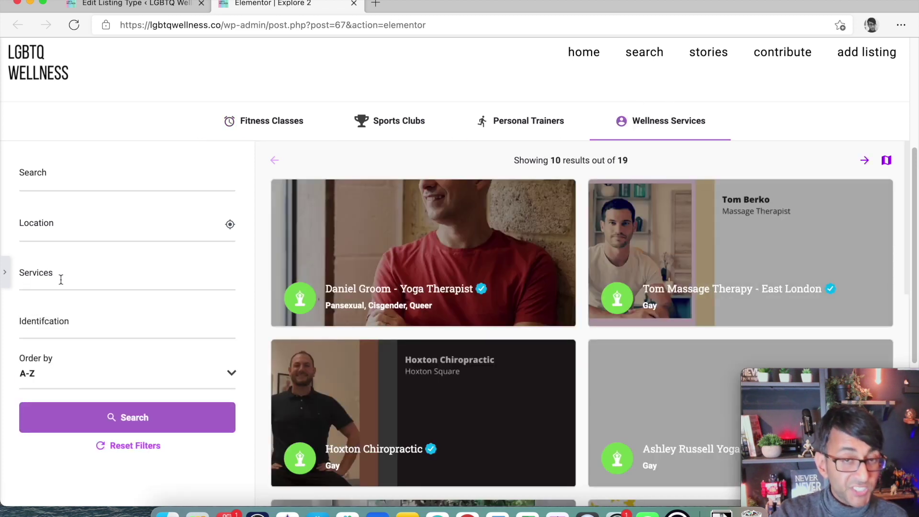
click(62, 279)
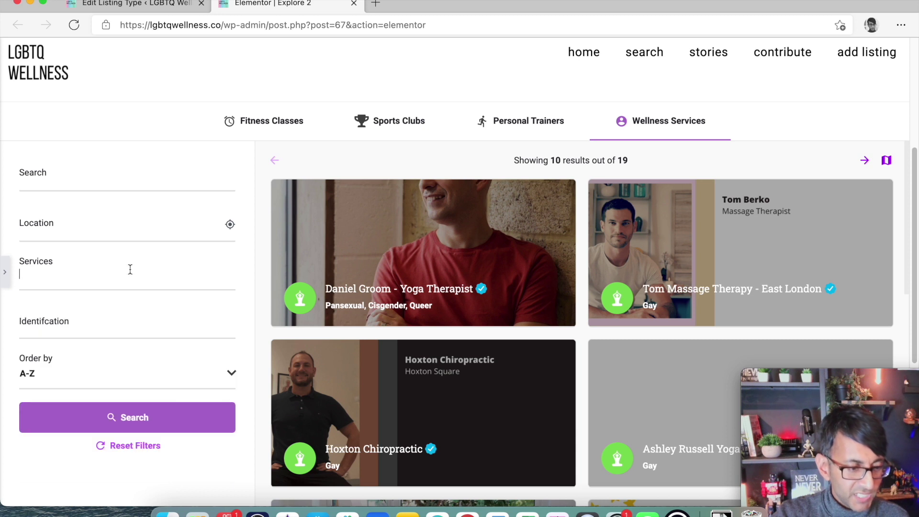
click(395, 126)
click(105, 278)
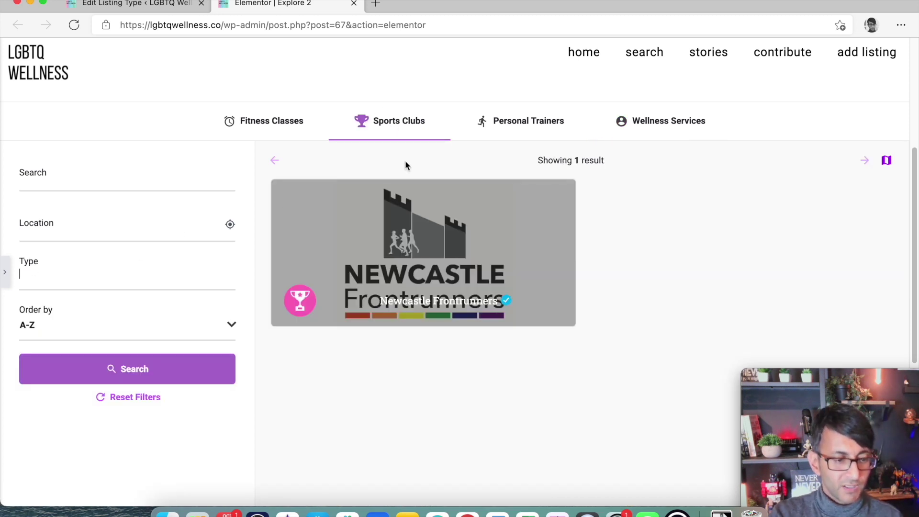
Show the Personal Trainers listings and browse the options of their Qualifications filter
click(549, 122)
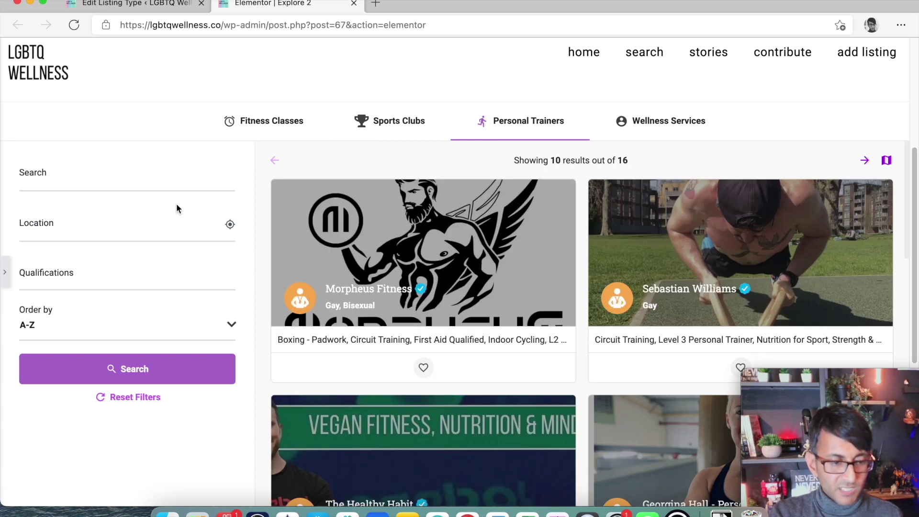
click(121, 281)
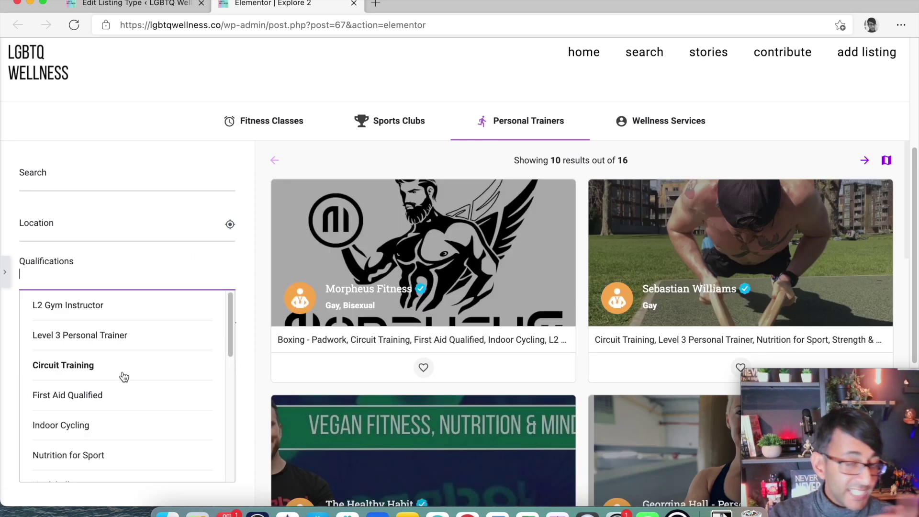
scroll(124, 377, down, 3)
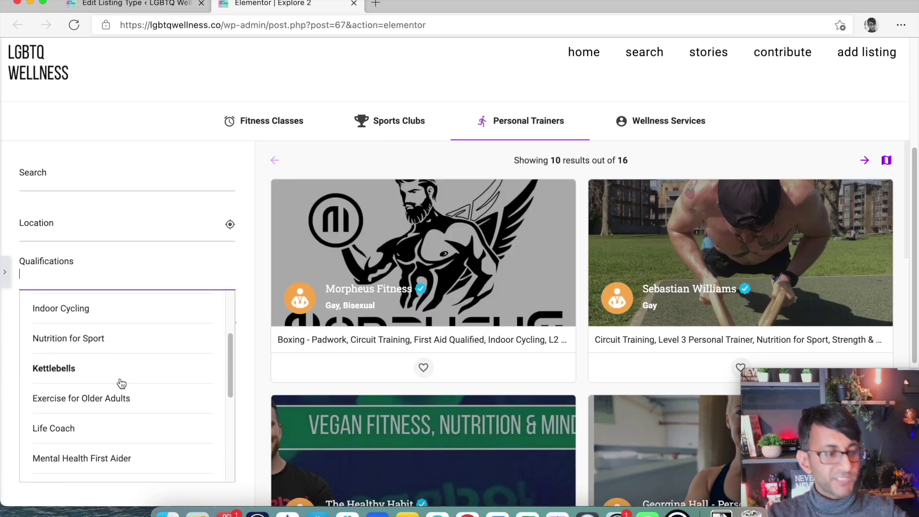
scroll(120, 386, up, 3)
click(88, 271)
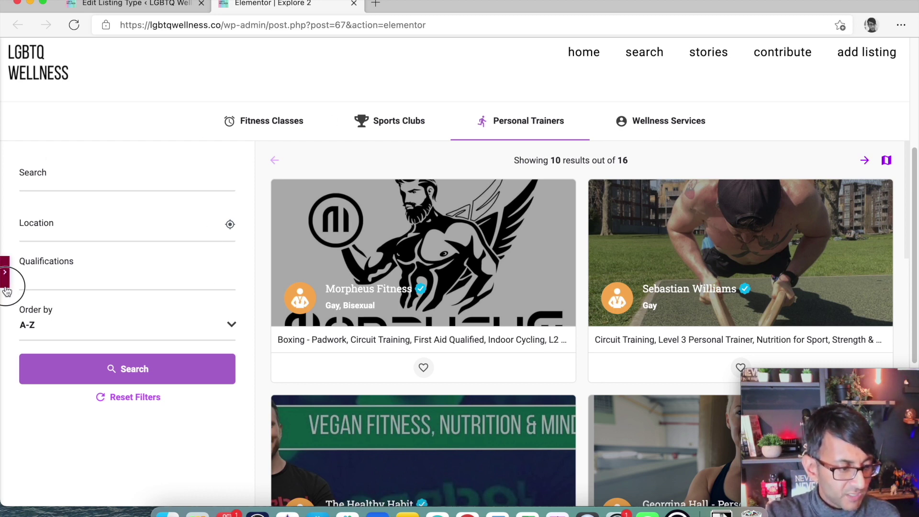
Open the settings of the section holding the Explore Listings widget and set its padding to 100 px on all sides
click(5, 272)
click(551, 113)
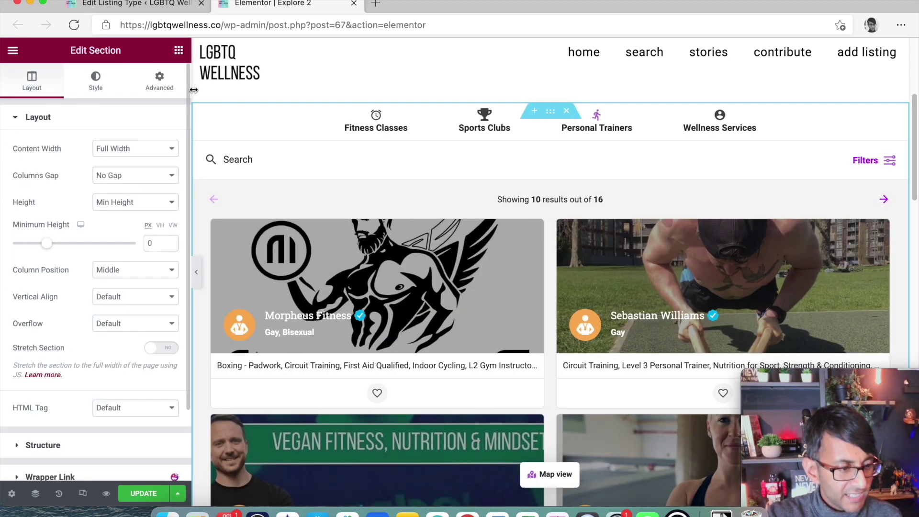
click(160, 83)
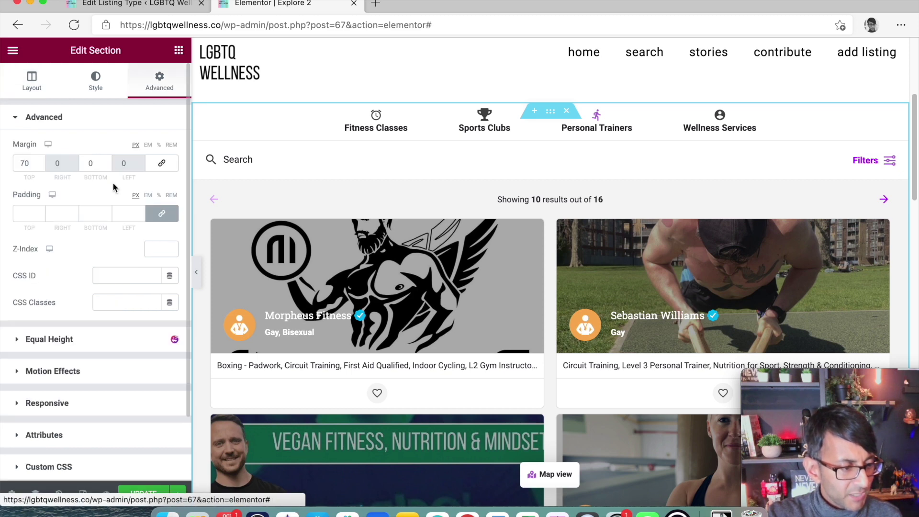
click(162, 213)
click(162, 214)
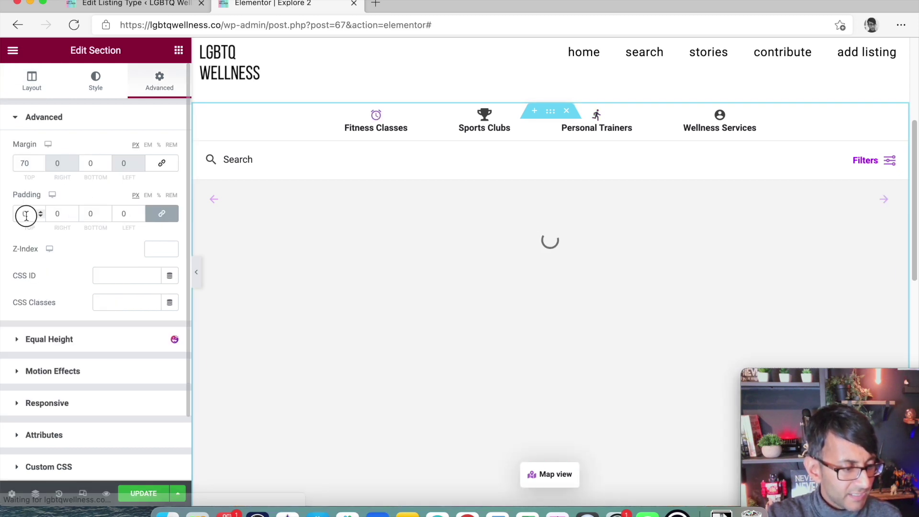
text(100)
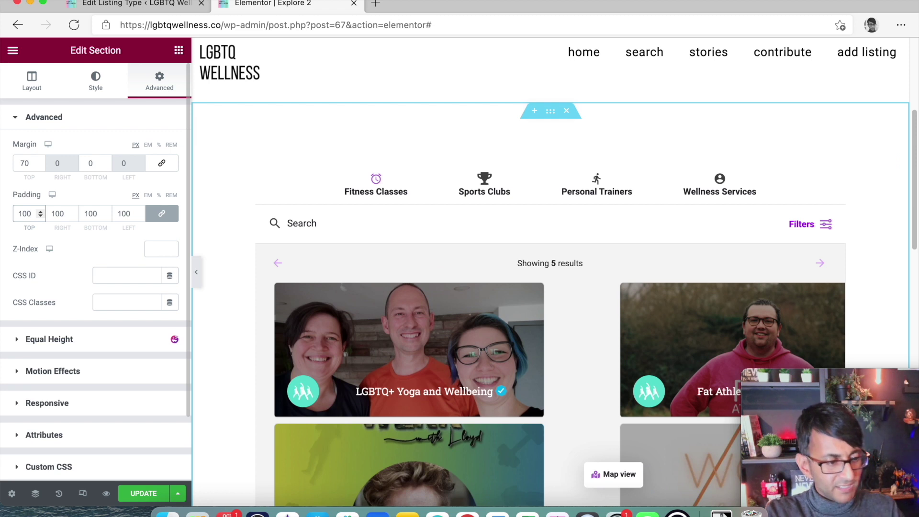
Give the section a classic background in the global purple colour New Item #6
click(96, 79)
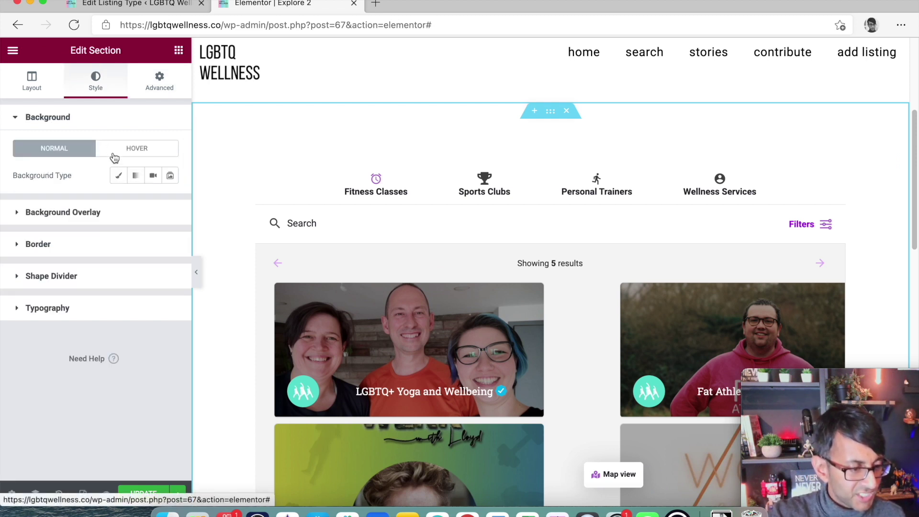
click(118, 175)
click(153, 202)
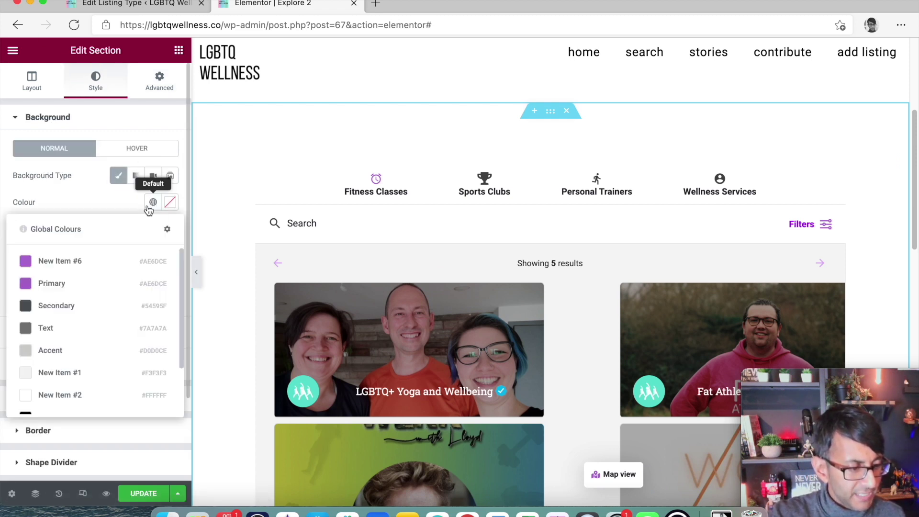
click(94, 263)
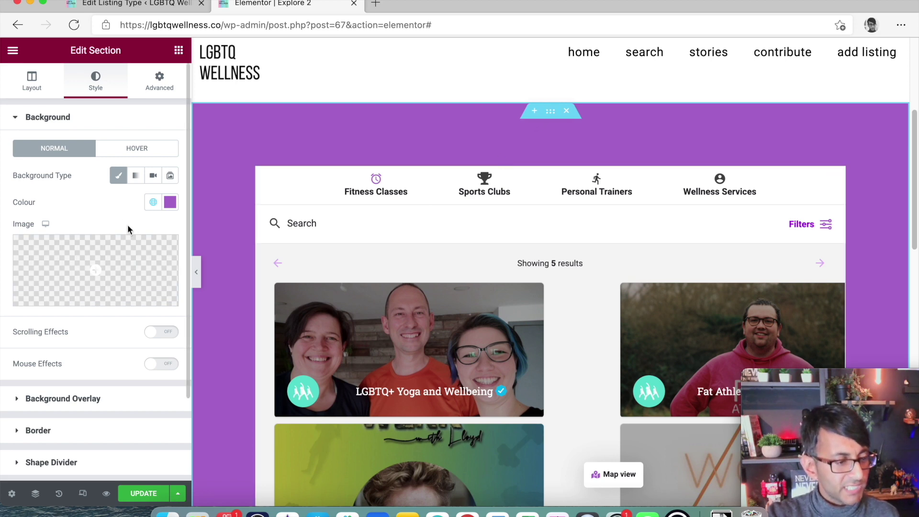
Insert Looking-for-the-Gyms-Central-Coast.jpg from the media library as the section's background image
click(143, 249)
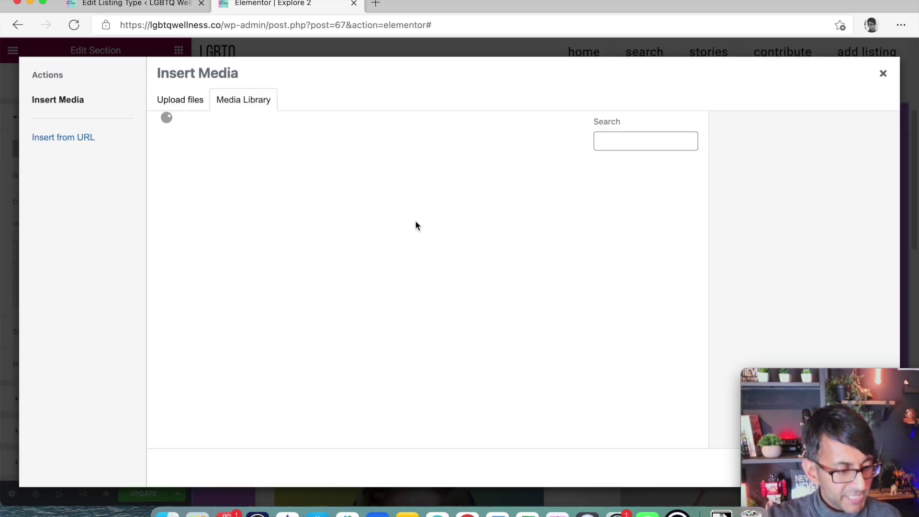
scroll(330, 361, down, 2)
click(196, 339)
drag(840, 381, 814, 253)
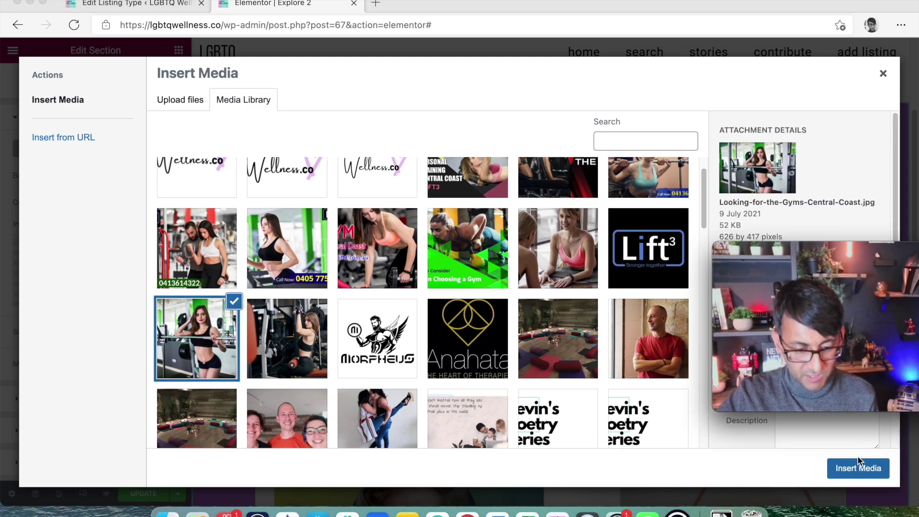
click(859, 468)
scroll(636, 222, down, 1)
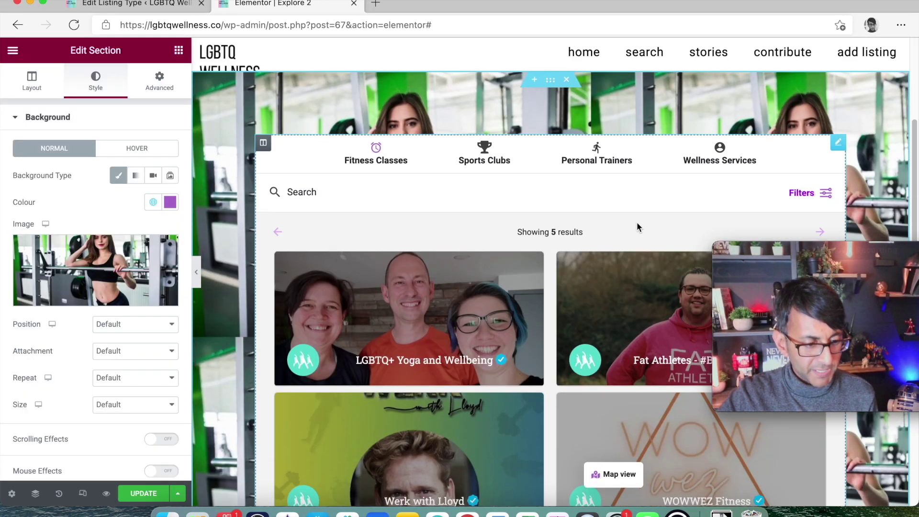
Set the section background image's repeat to No-repeat and its size to Cover
click(128, 378)
click(127, 400)
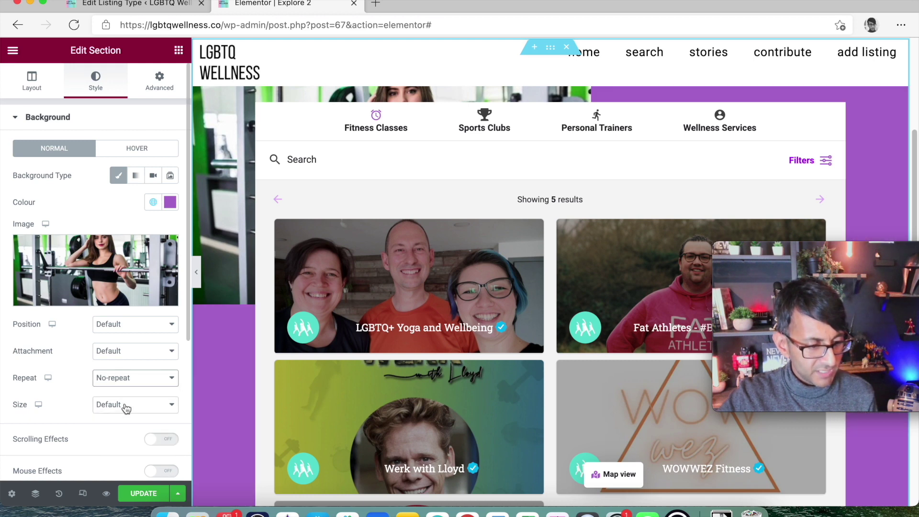
click(125, 406)
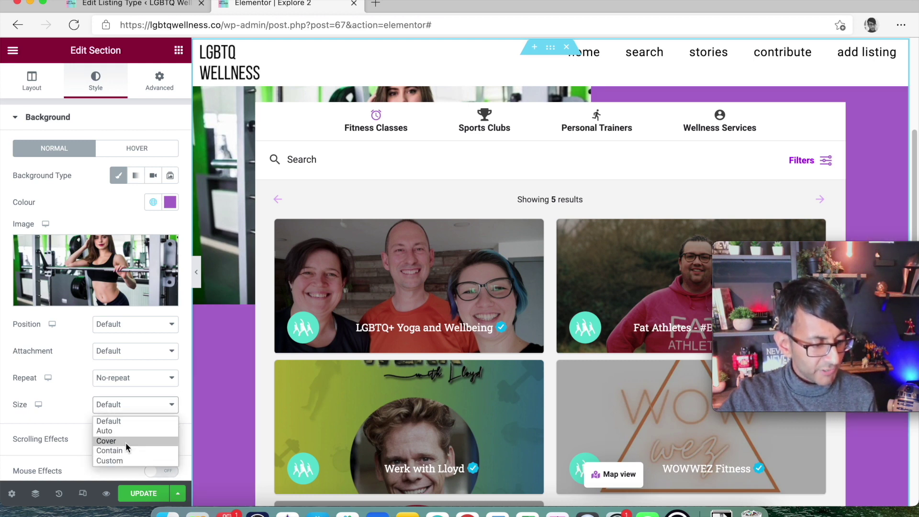
click(126, 441)
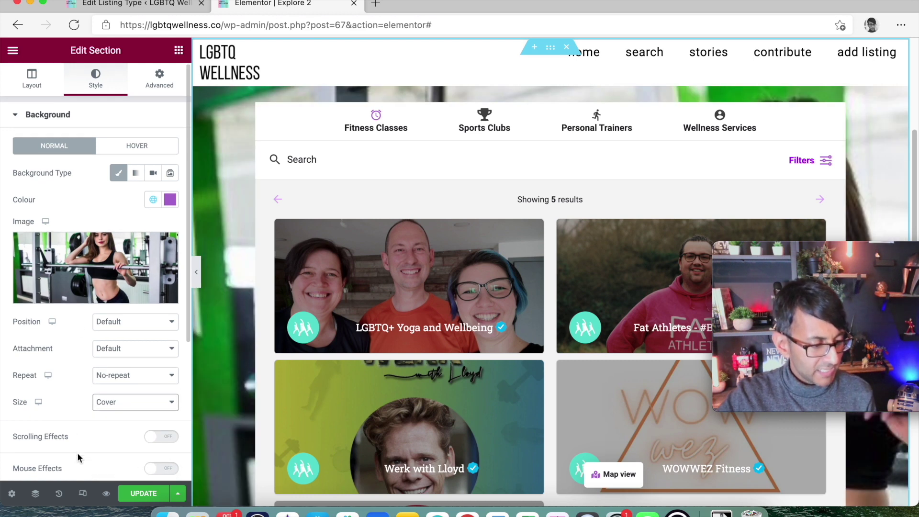
Add a classic background overlay to the section in the global colour New Item #6 with an opacity of 0.63
scroll(79, 458, down, 4)
click(76, 321)
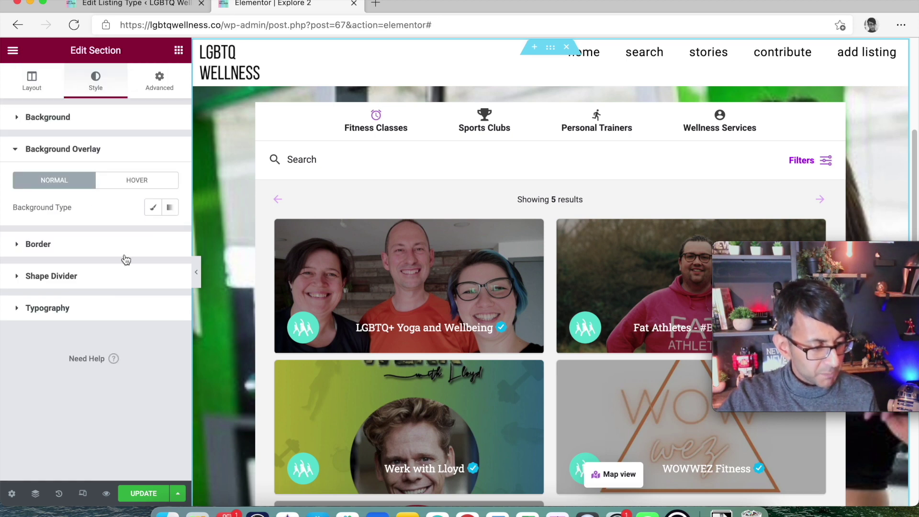
click(152, 212)
click(153, 234)
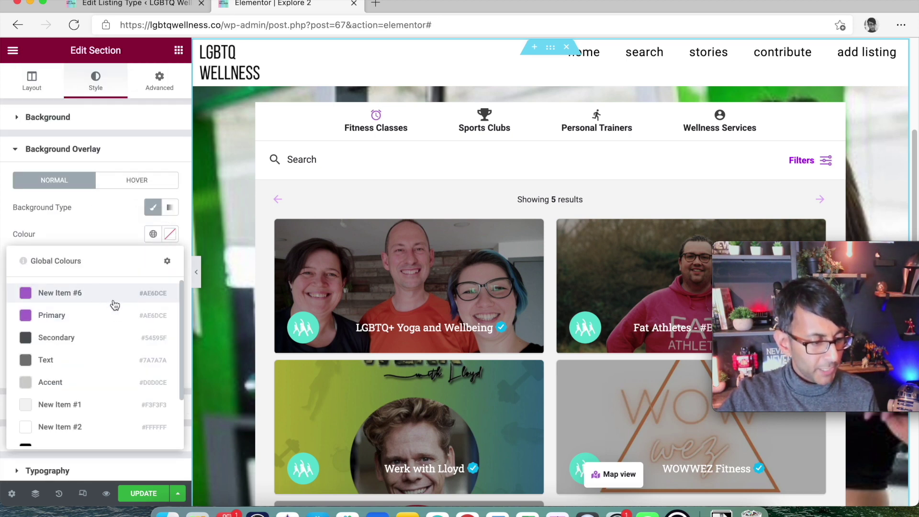
click(114, 301)
drag(76, 372, 91, 378)
Close the Explore 2 page's Elementor editor and leave without saving the changes
scroll(524, 358, up, 5)
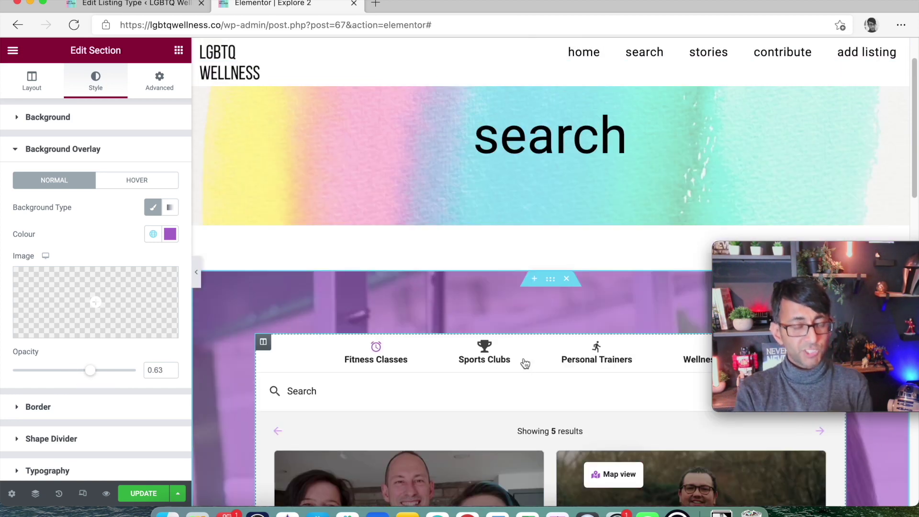
scroll(570, 294, down, 3)
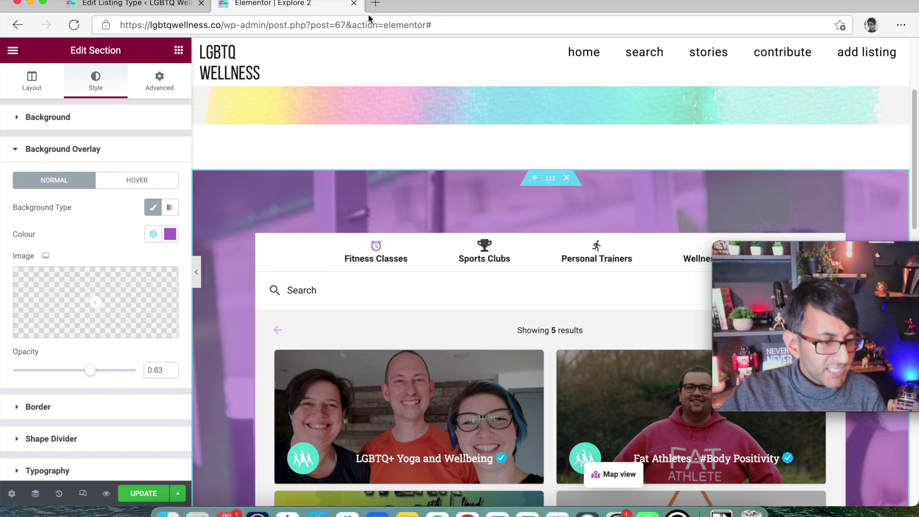
click(354, 3)
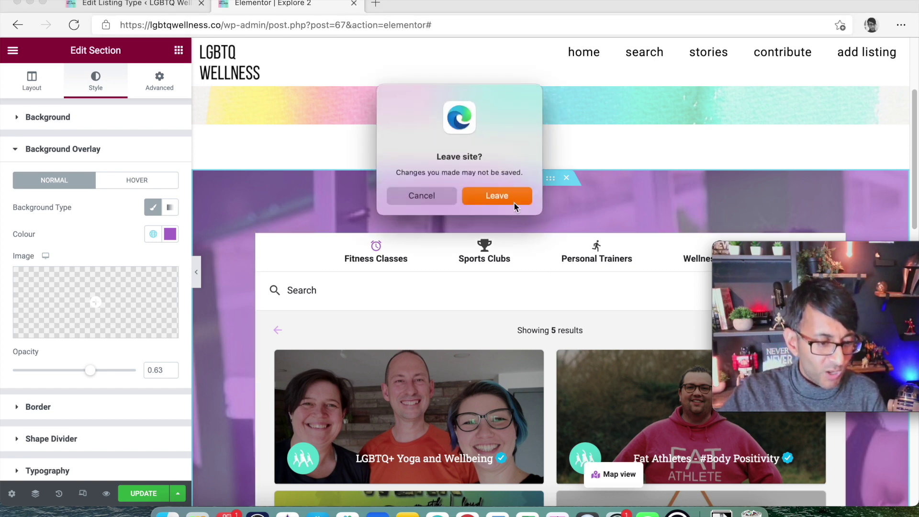
click(511, 200)
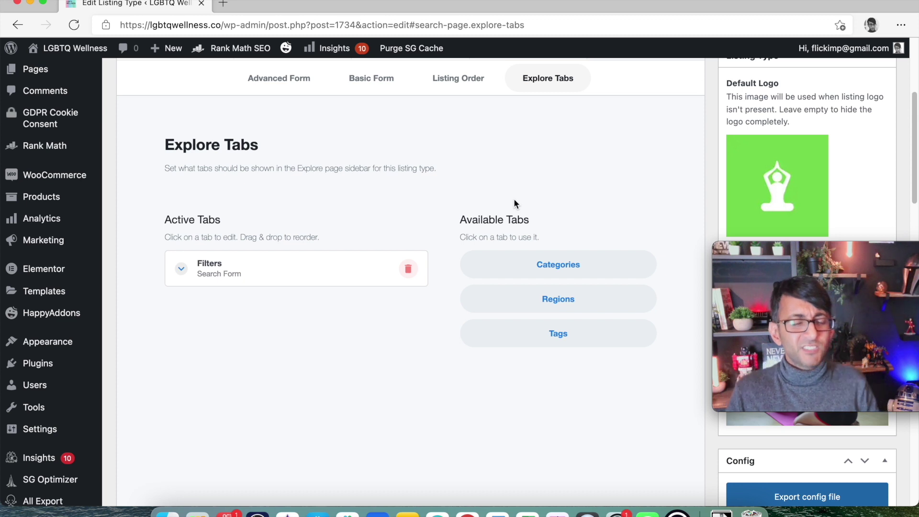
drag(813, 259, 779, 348)
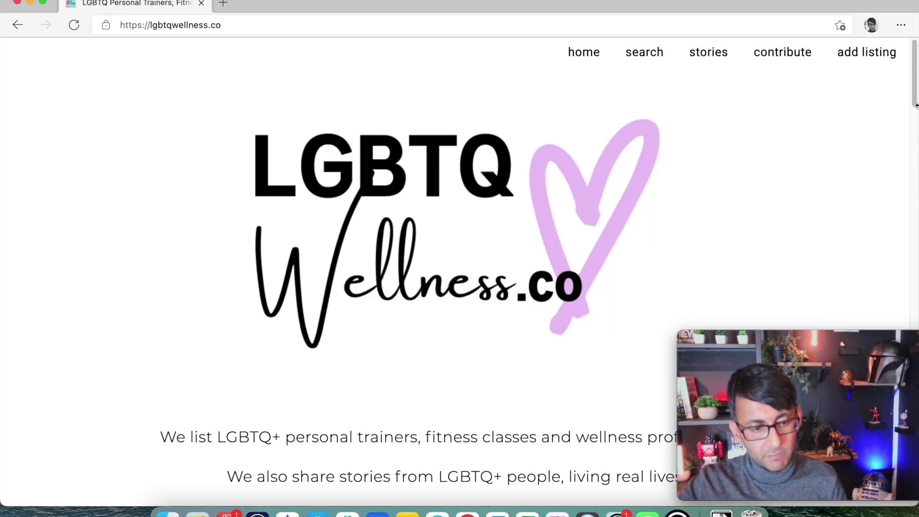
Open the live site's search page from the home page and show the Personal Trainers listings
click(661, 57)
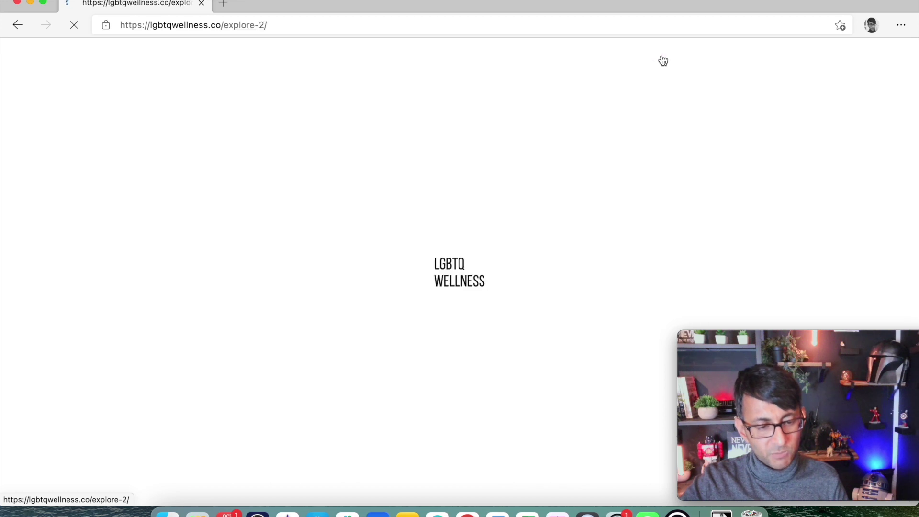
scroll(801, 299, down, 7)
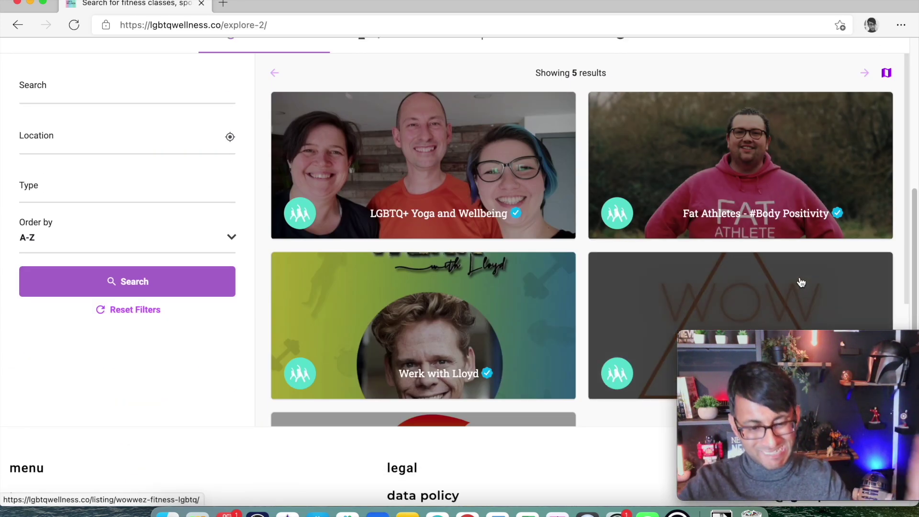
scroll(268, 288, up, 1)
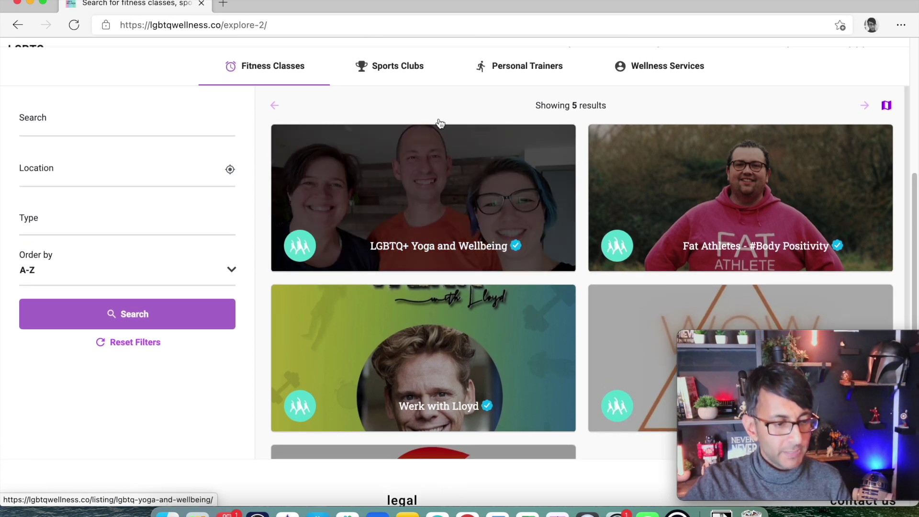
click(496, 70)
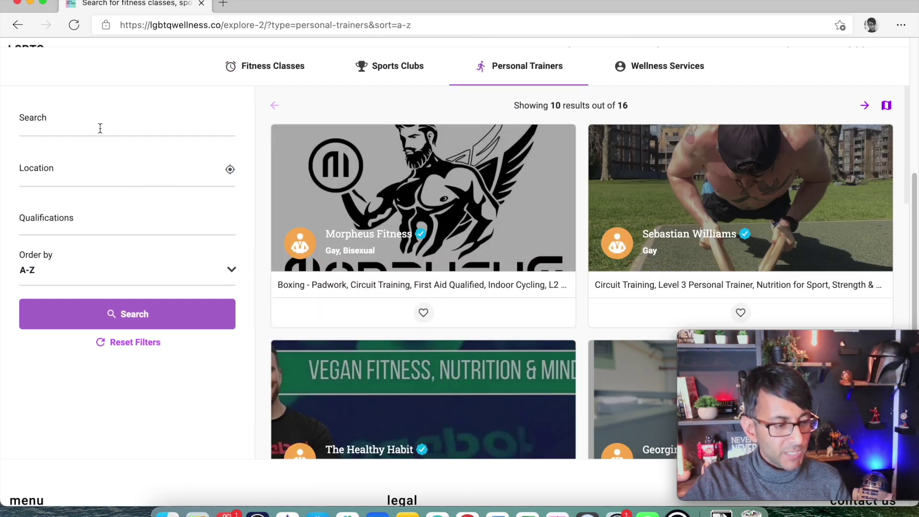
Search the personal trainers with the qualifications L2 Gym Instructor, Level 3 Personal Trainer, Circuit Training and Life Coach
click(78, 218)
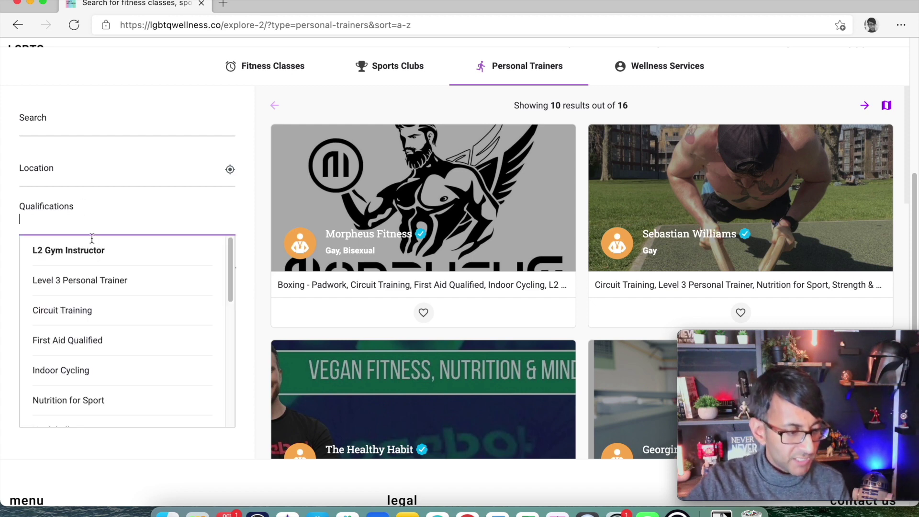
click(131, 280)
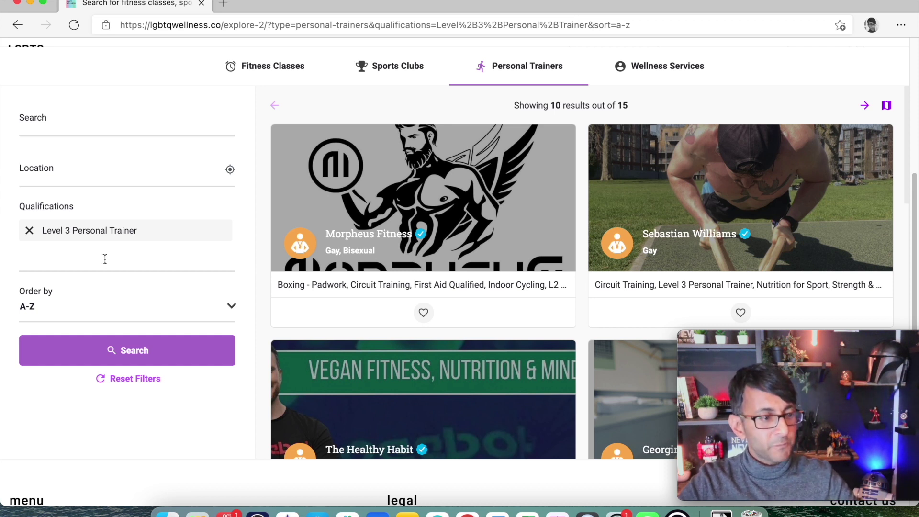
click(104, 259)
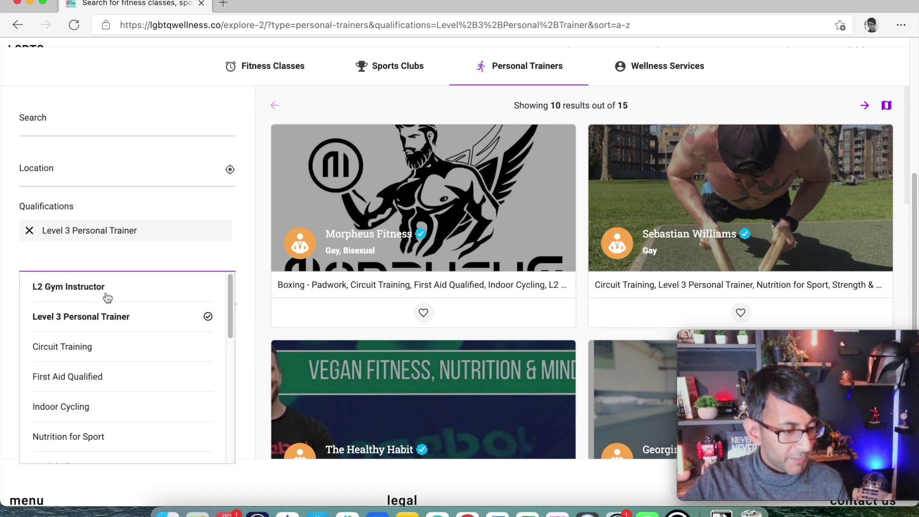
click(105, 290)
click(95, 279)
click(113, 374)
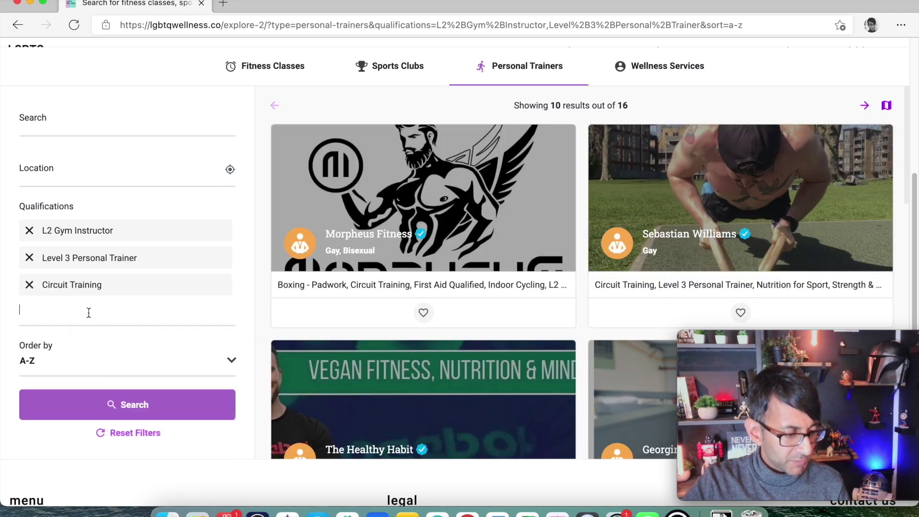
click(89, 312)
scroll(114, 417, down, 5)
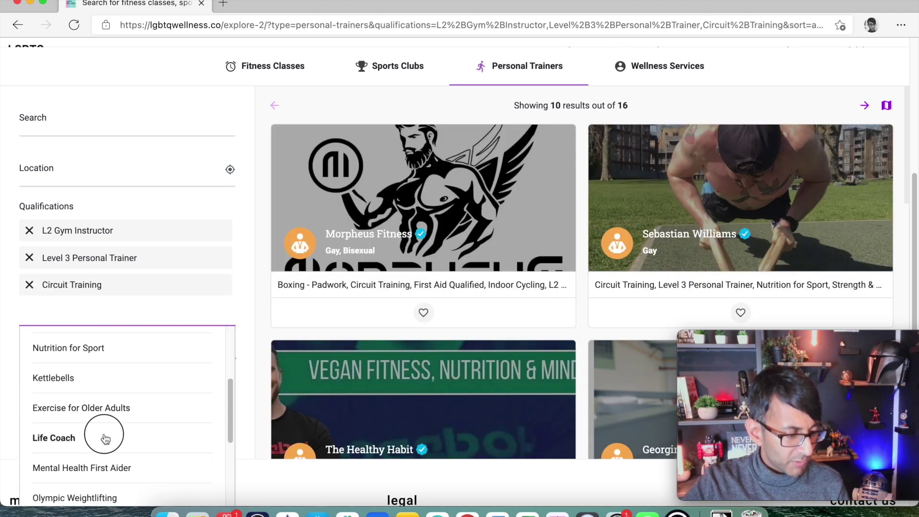
click(103, 437)
click(154, 421)
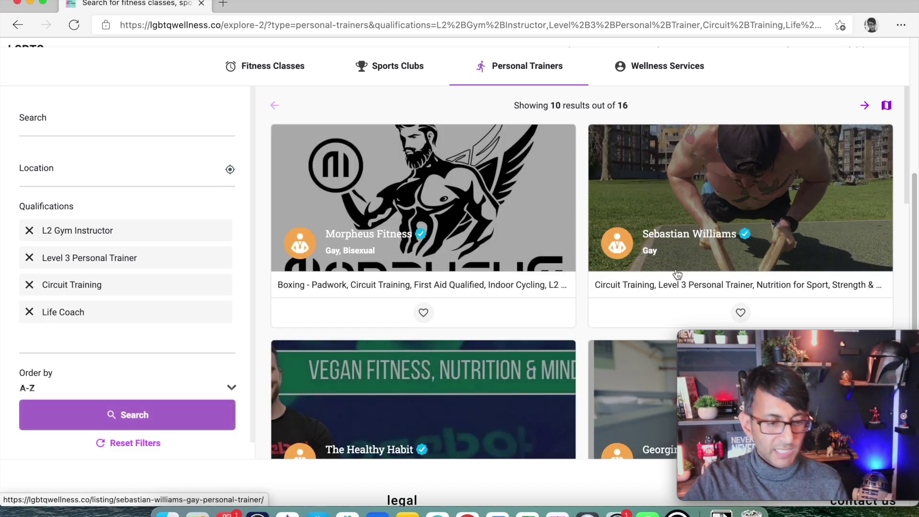
Go to the second page of the filtered trainer results and open the last trainer's listing
scroll(600, 321, down, 6)
scroll(600, 321, down, 10)
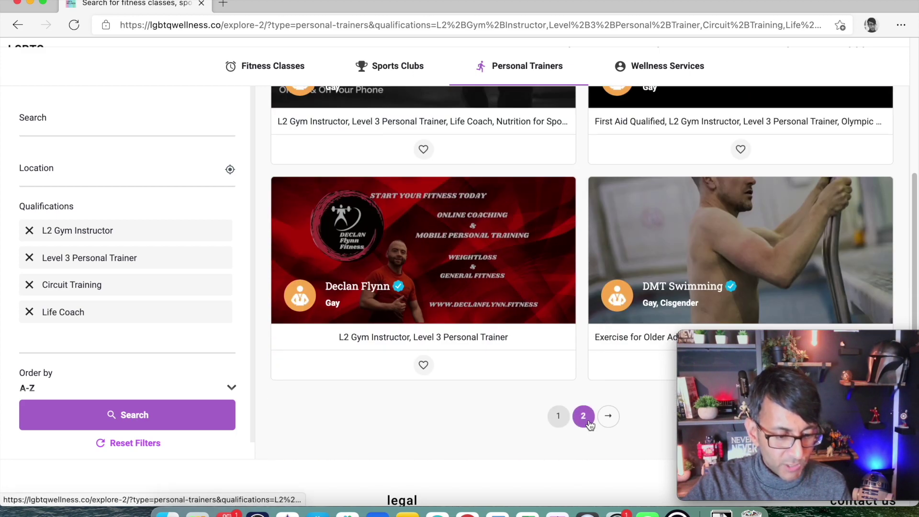
click(606, 417)
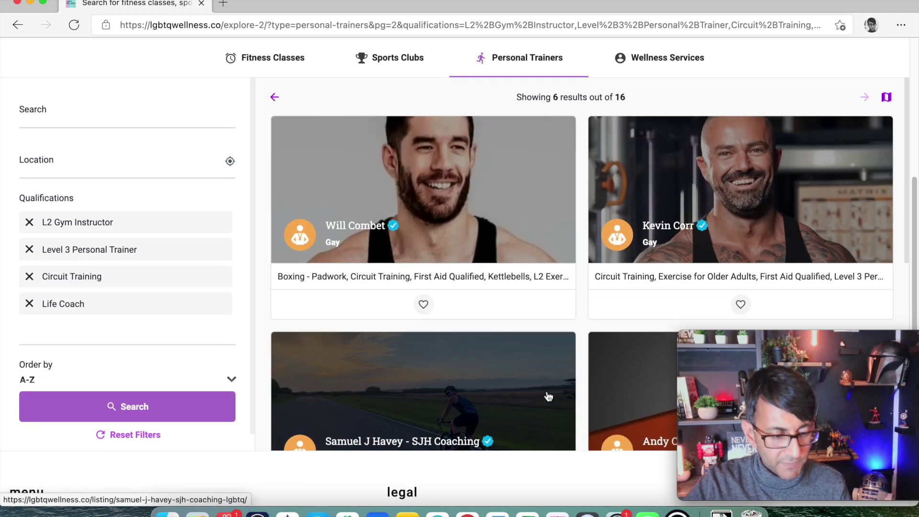
scroll(633, 356, down, 8)
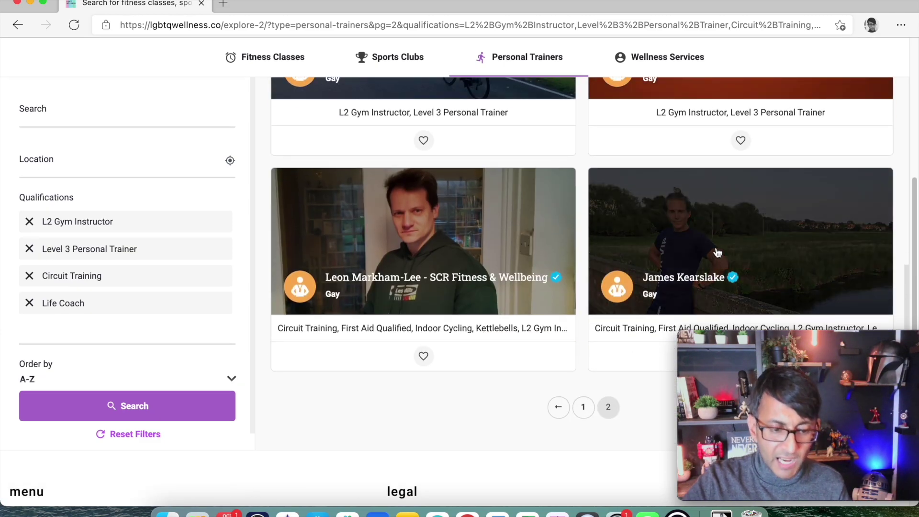
click(718, 252)
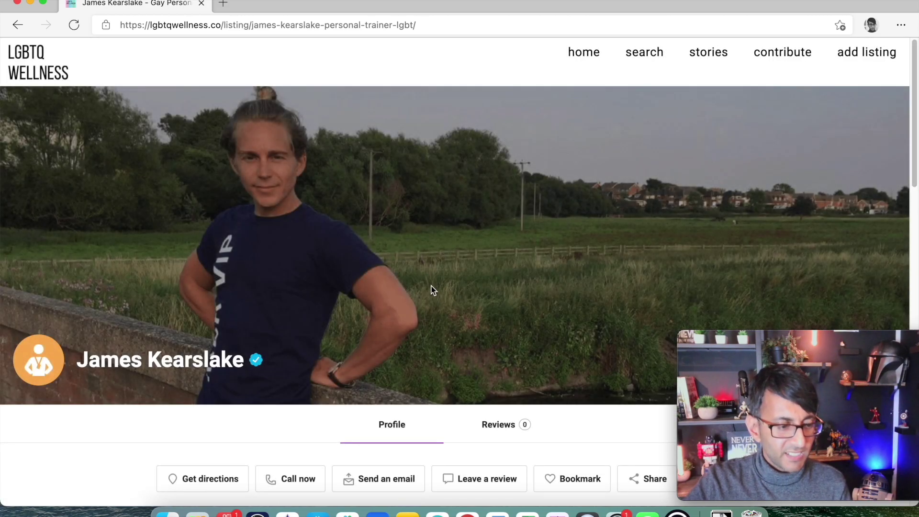
Examine the trainer's listing page, including the quick actions, description, location map, qualifications, training options, contact details and gallery, and return to the results
scroll(487, 324, down, 7)
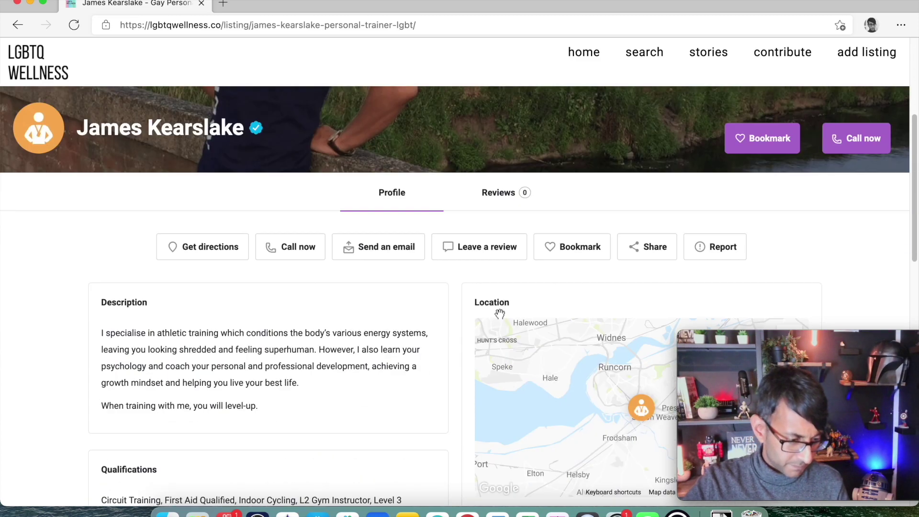
scroll(461, 300, up, 5)
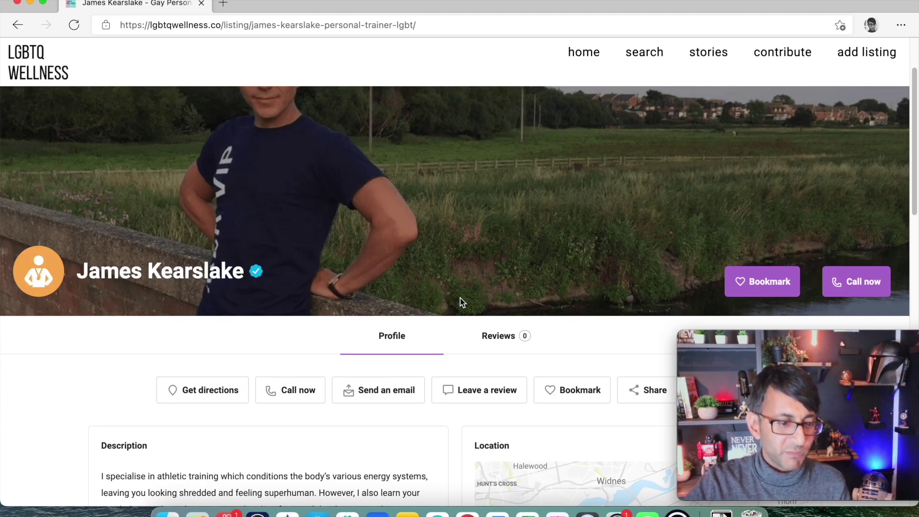
scroll(461, 298, down, 1)
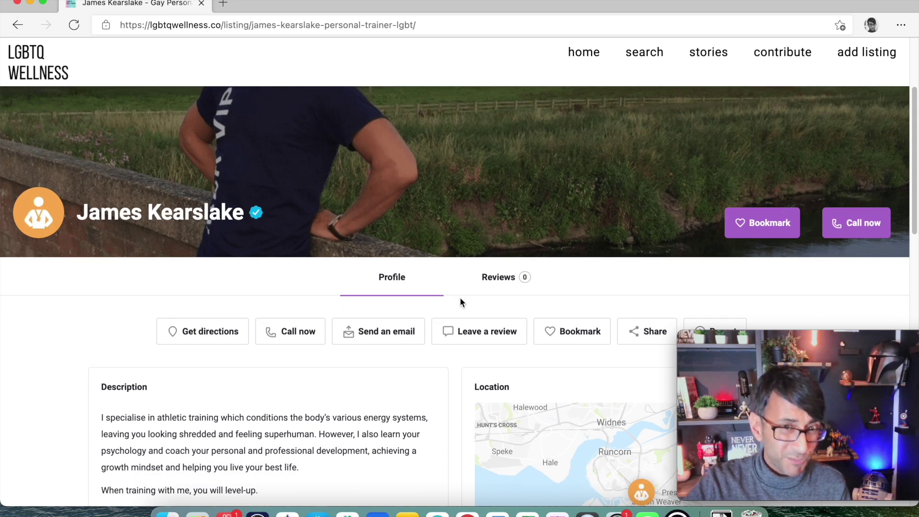
scroll(460, 298, down, 4)
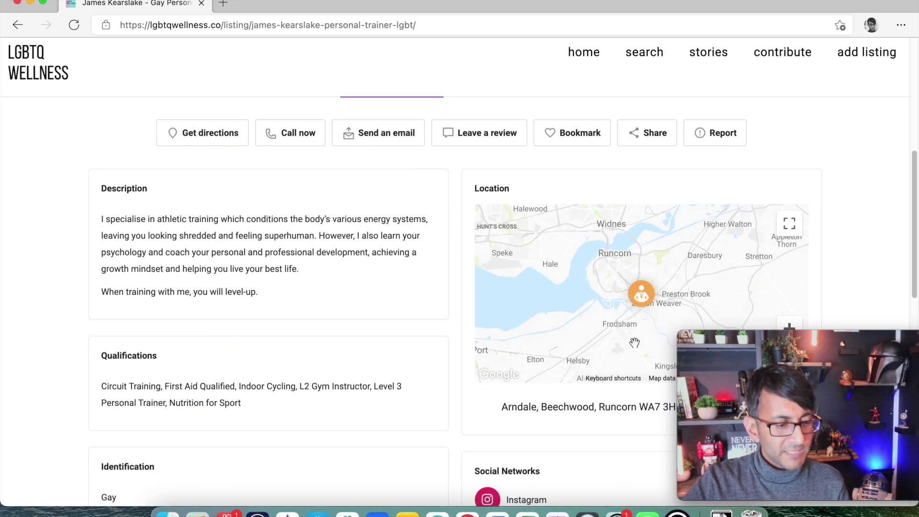
scroll(656, 301, down, 1)
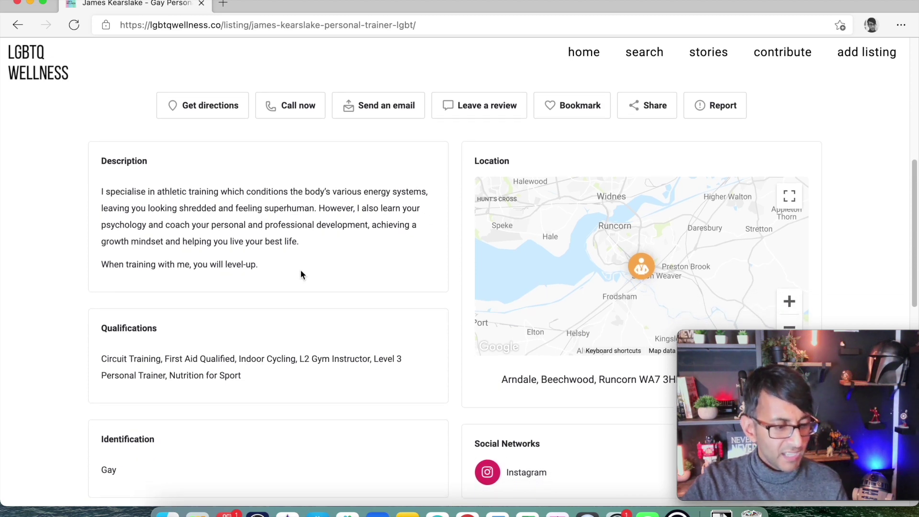
scroll(300, 273, down, 6)
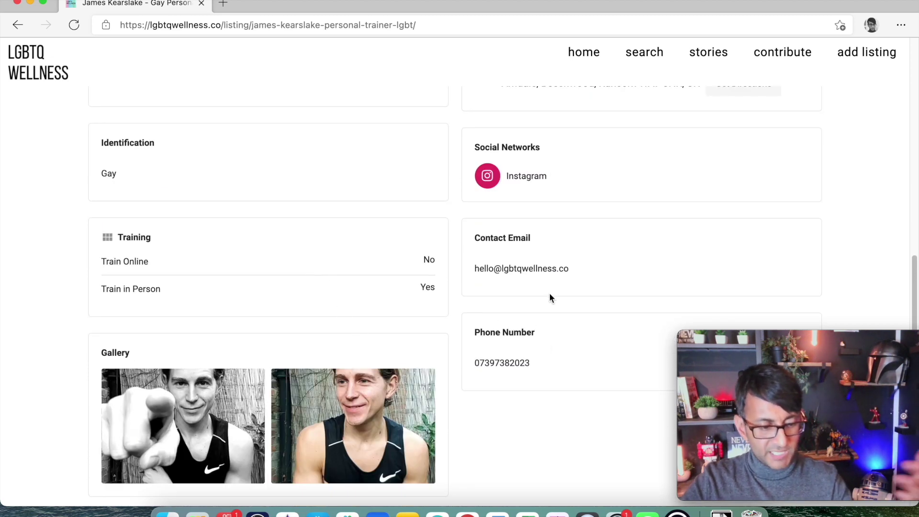
scroll(446, 325, up, 10)
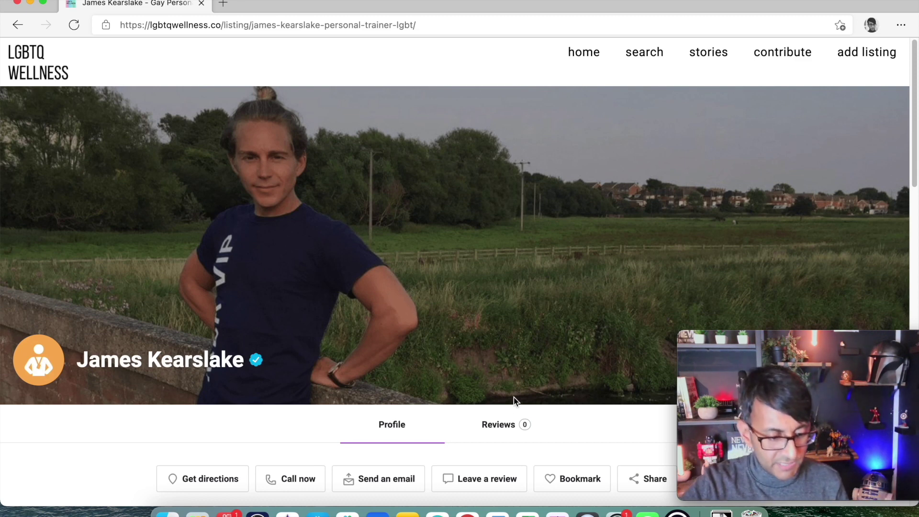
scroll(508, 383, down, 3)
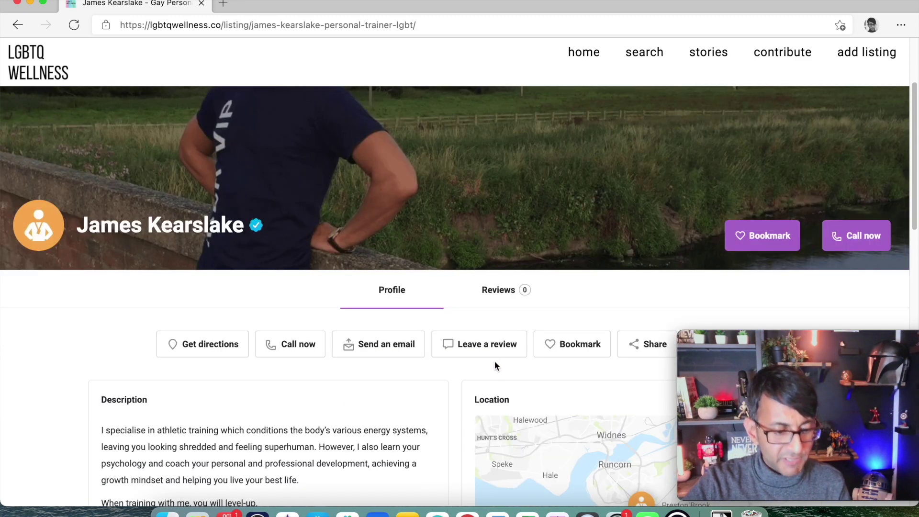
scroll(258, 355, down, 2)
scroll(245, 161, up, 5)
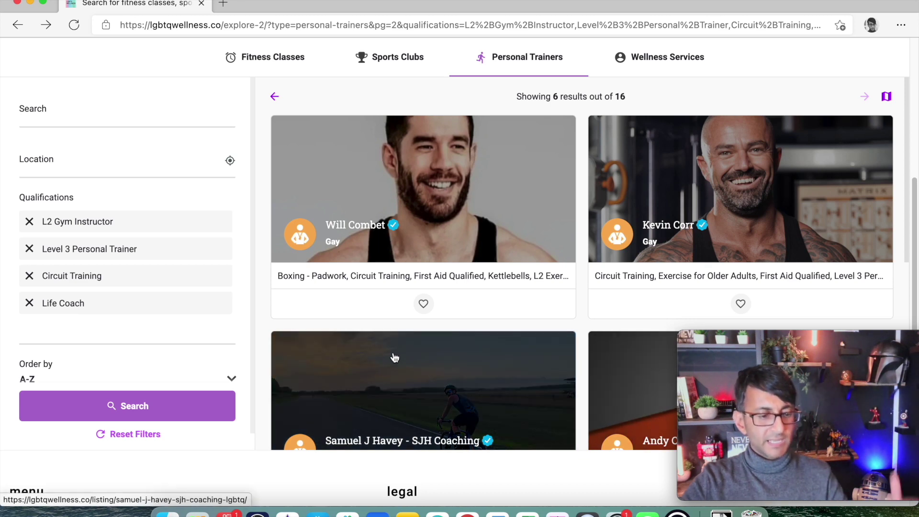
Look through the Wellness Services, Fitness Classes and Sports Clubs listings on the search page, ending on Sports Clubs
scroll(443, 363, down, 1)
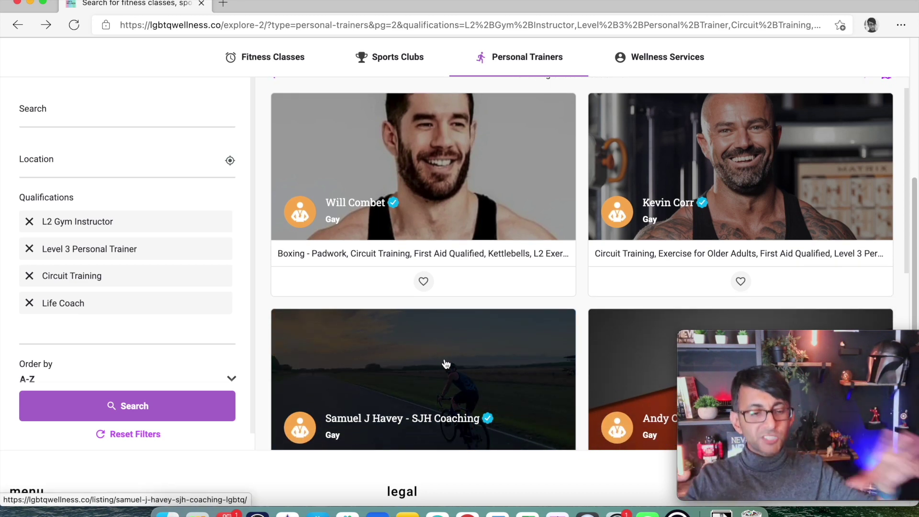
scroll(502, 207, up, 1)
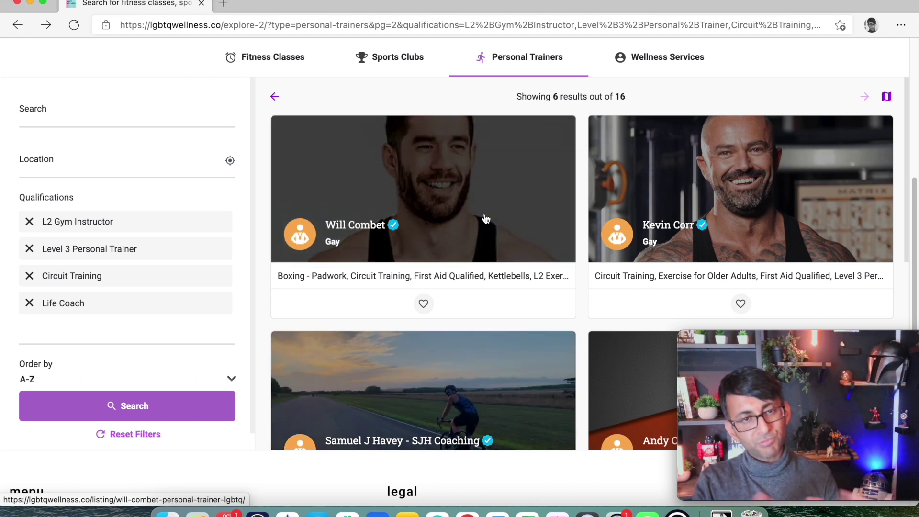
scroll(537, 178, up, 3)
click(652, 187)
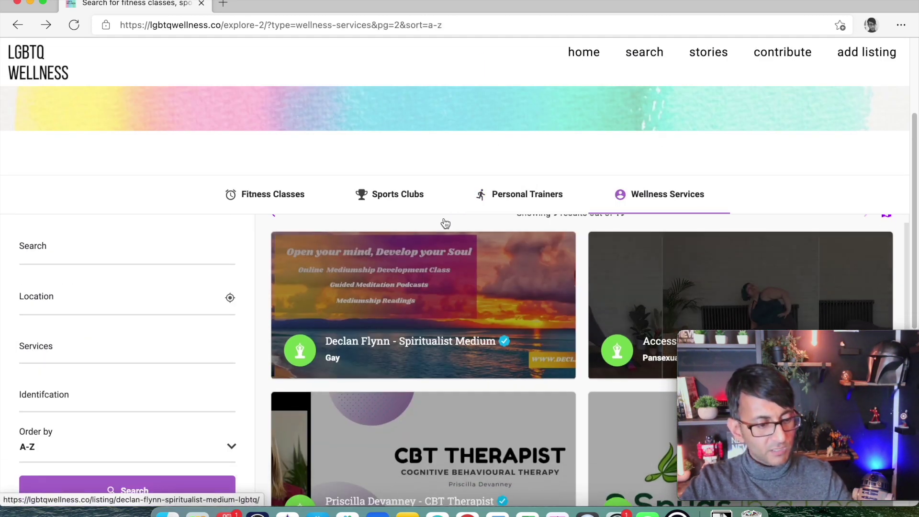
click(374, 203)
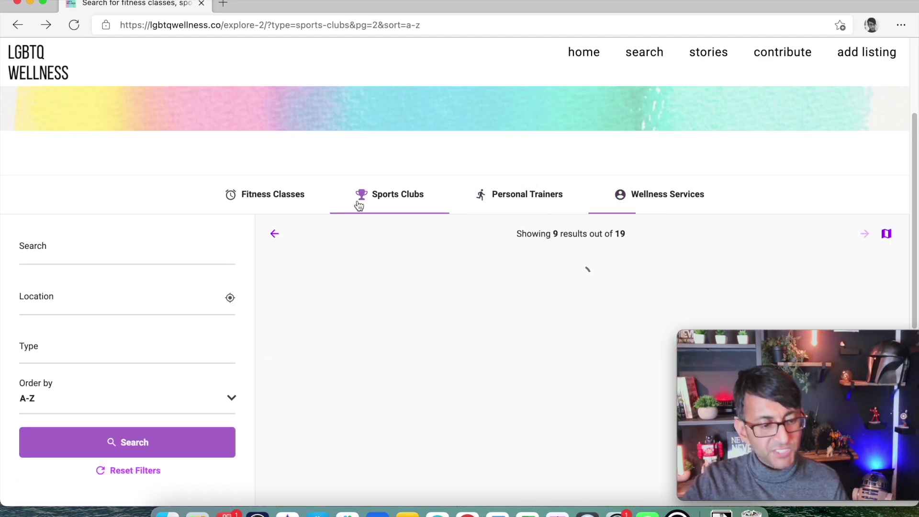
click(289, 203)
click(399, 197)
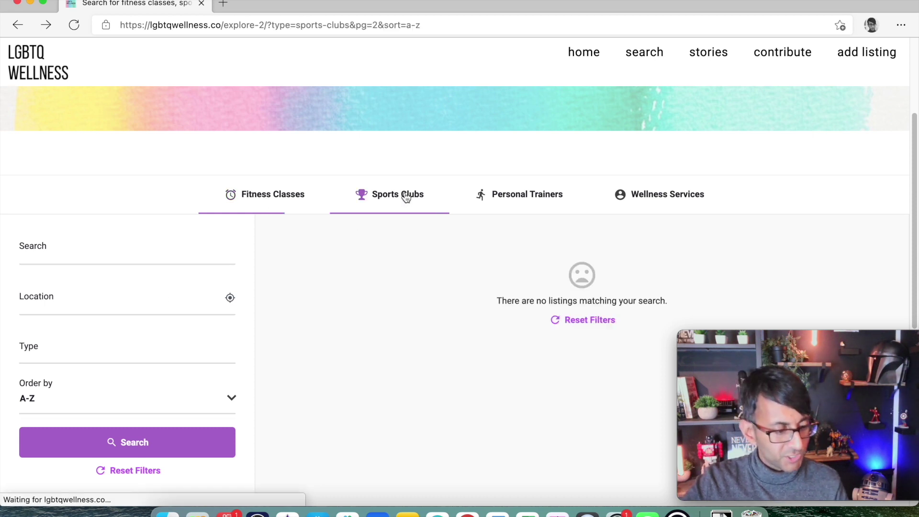
scroll(431, 333, down, 1)
scroll(531, 327, down, 2)
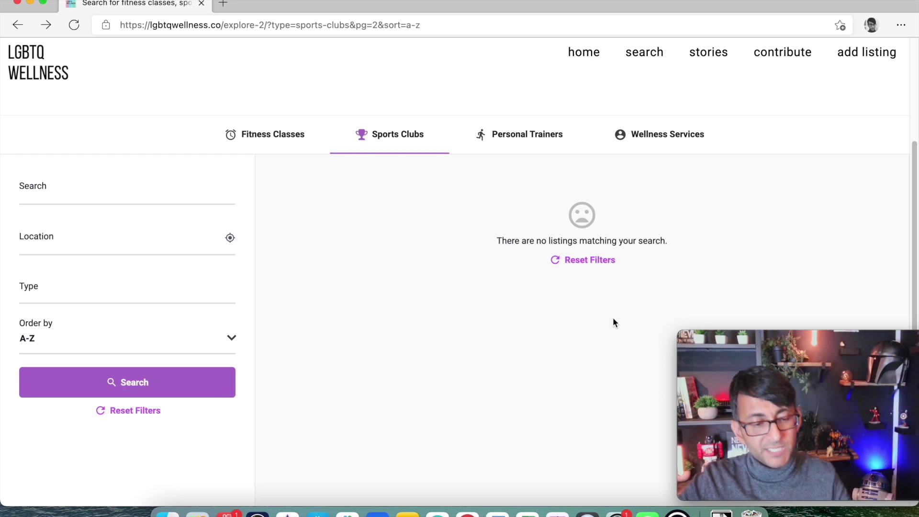
Start a Personal Trainer listing from the site's add listing page and open the account registration form
click(592, 58)
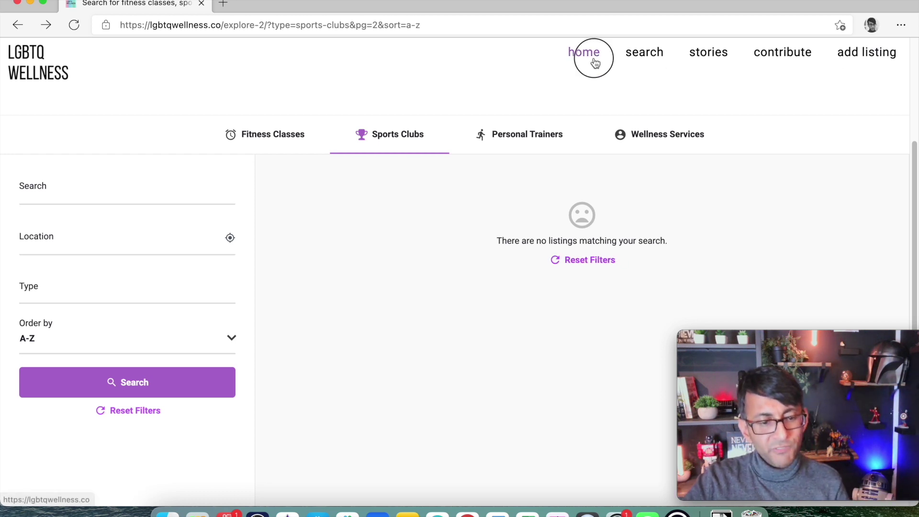
click(849, 58)
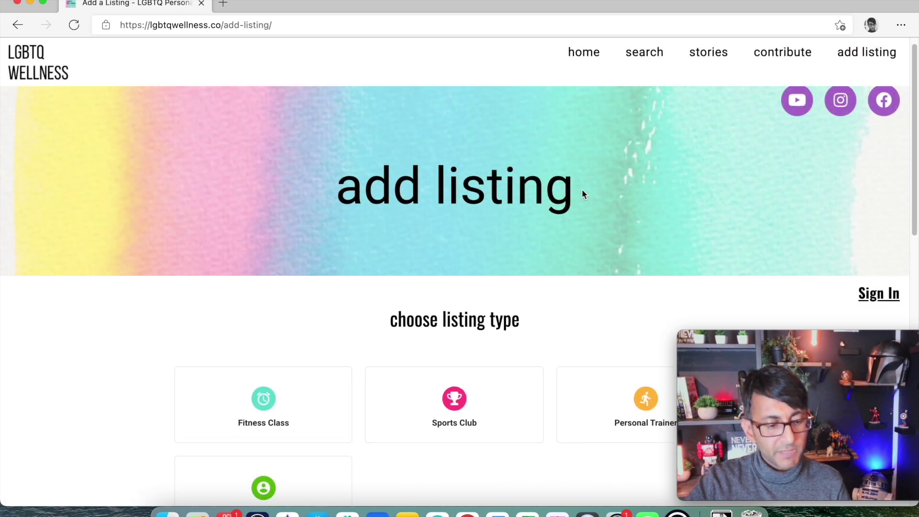
scroll(582, 189, down, 5)
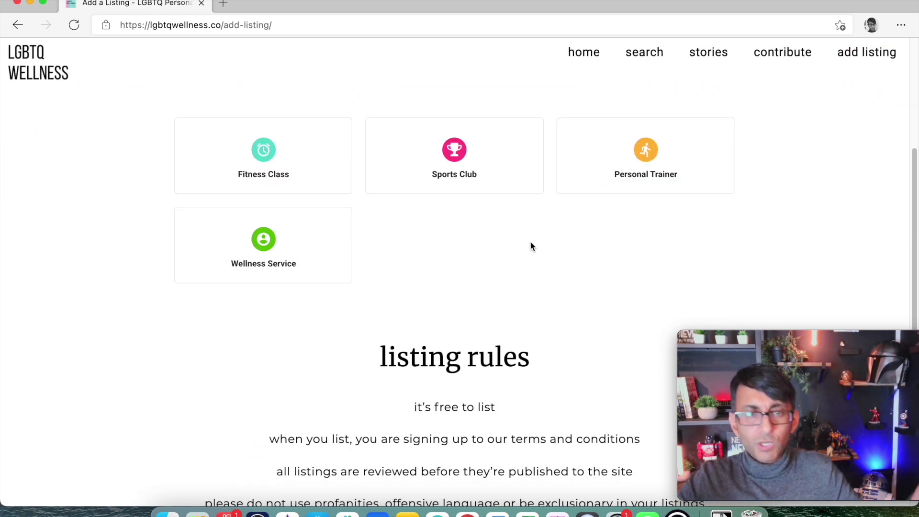
click(632, 167)
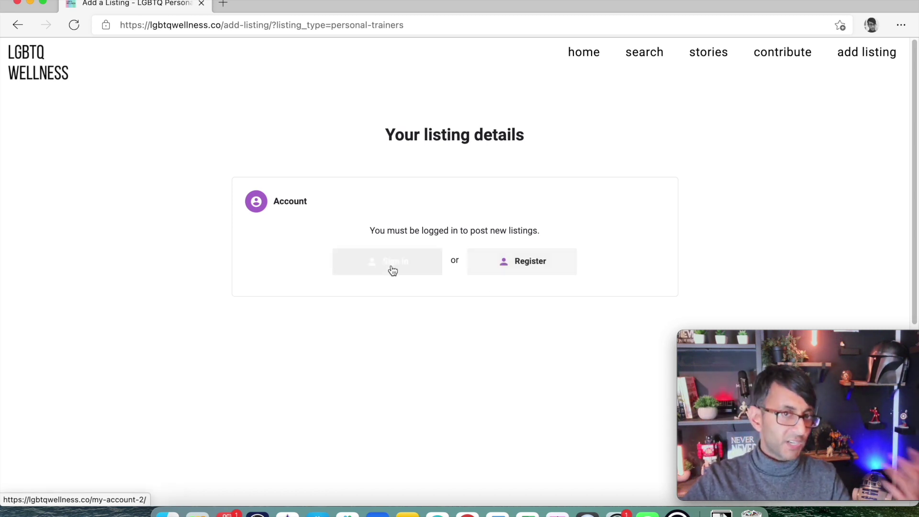
click(534, 268)
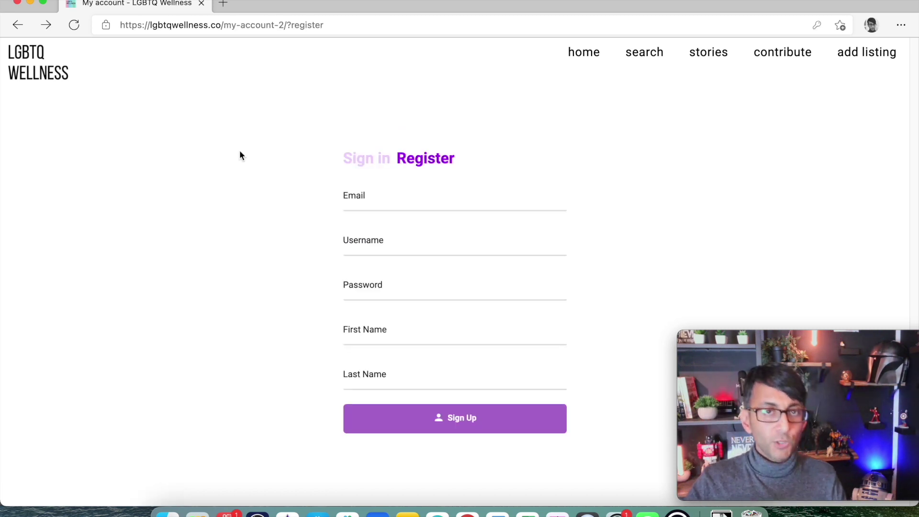
Register a new account with its email, username, password and name, and dismiss the offer to save the password
click(356, 197)
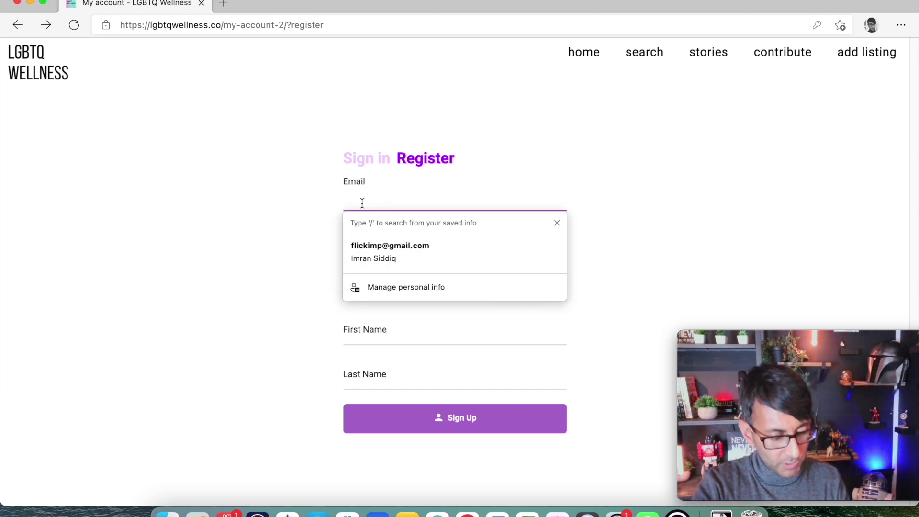
text(in)
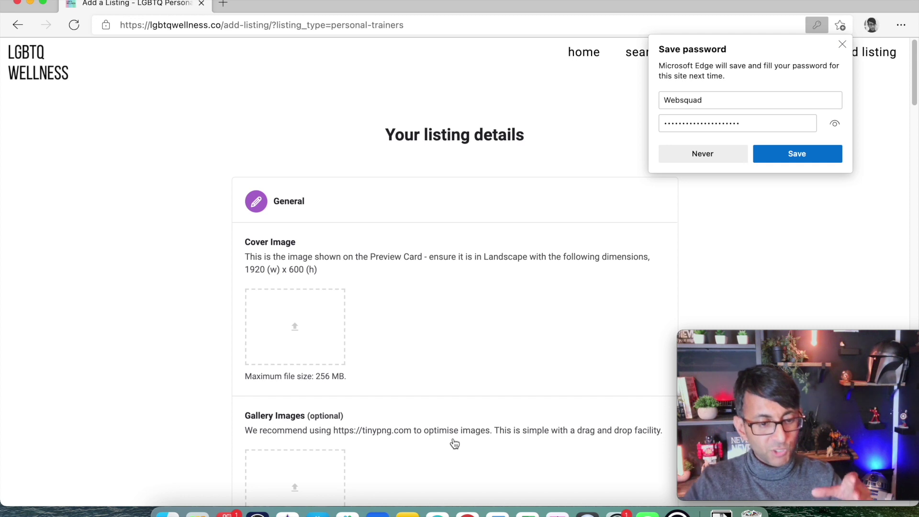
click(846, 43)
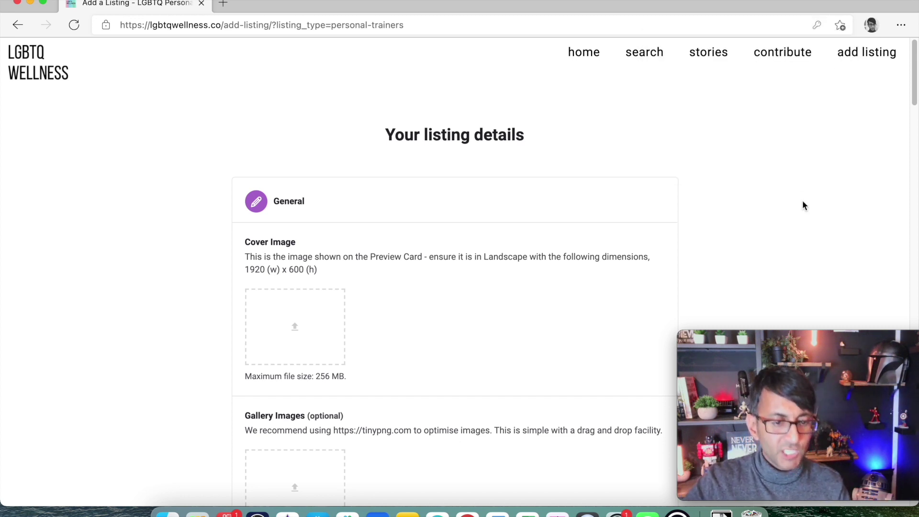
Examine the Personal Trainer listing form, covering images, location map, identifications, qualifications, training options, contact details and social networks
scroll(642, 211, down, 5)
scroll(428, 281, down, 1)
scroll(425, 377, down, 3)
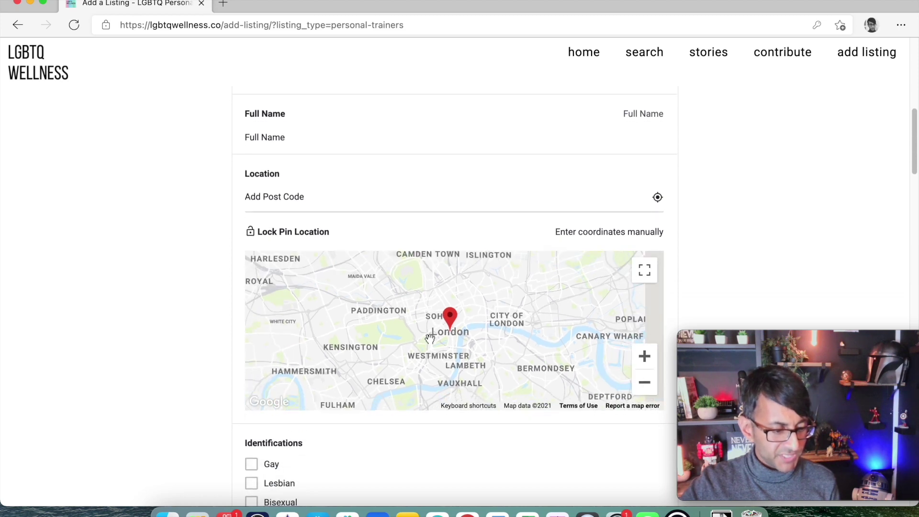
scroll(426, 377, up, 1)
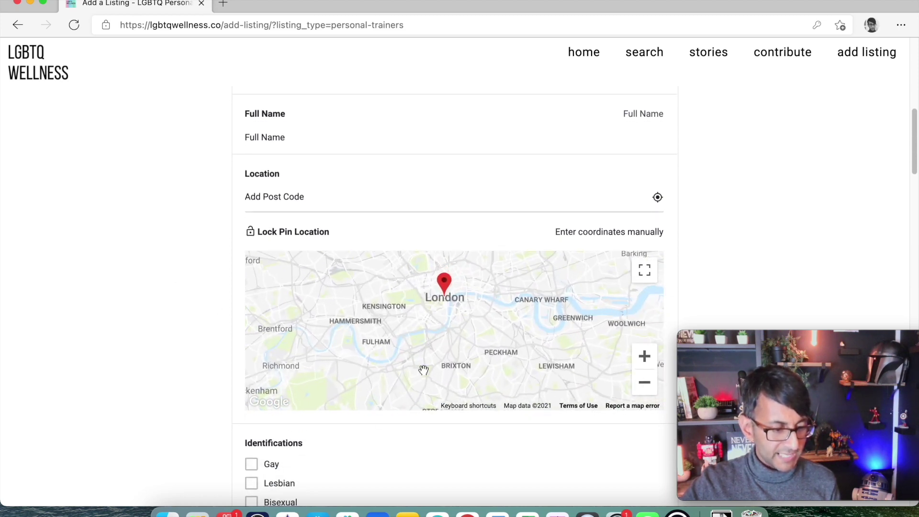
scroll(446, 378, down, 1)
drag(913, 152, 902, 283)
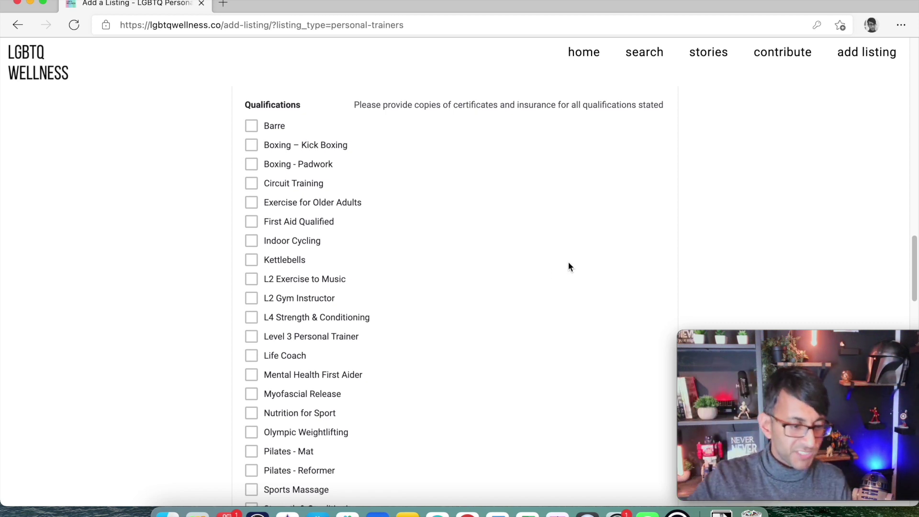
scroll(553, 274, down, 15)
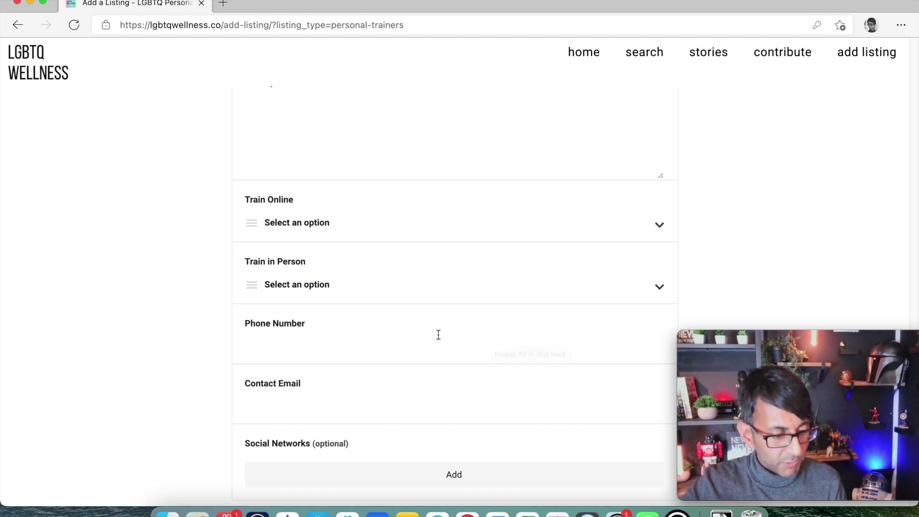
scroll(437, 335, down, 5)
scroll(434, 347, up, 15)
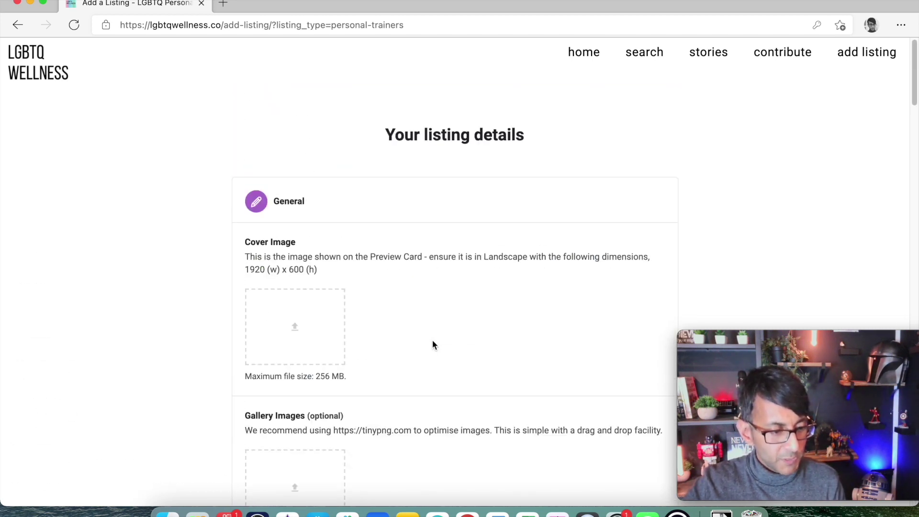
scroll(496, 344, down, 10)
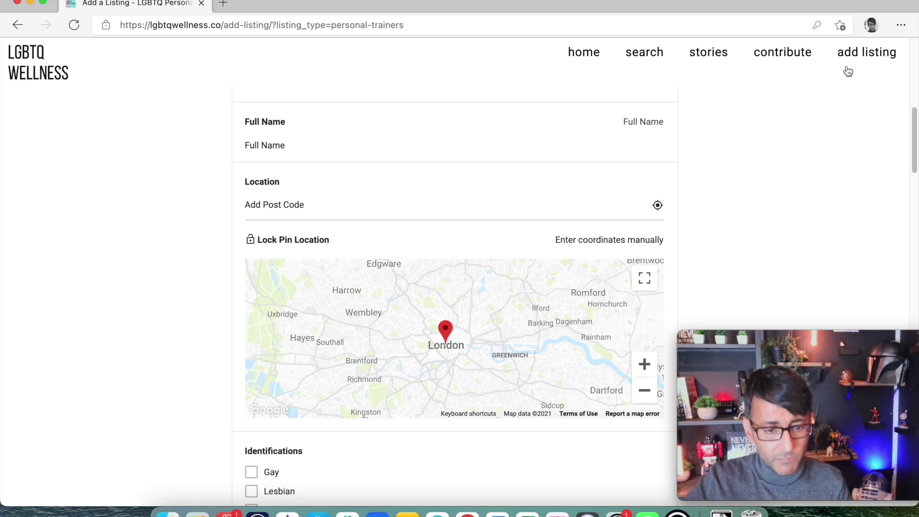
scroll(786, 127, up, 5)
scroll(766, 163, up, 5)
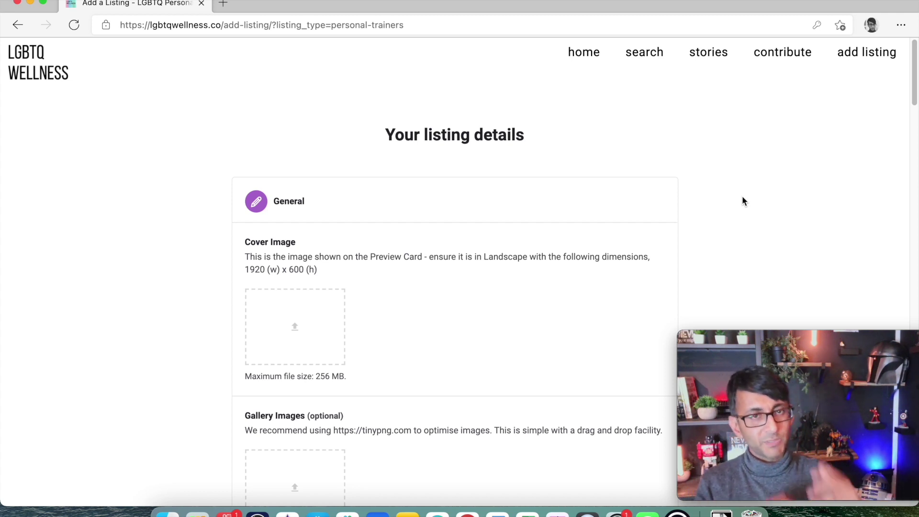
scroll(833, 163, down, 3)
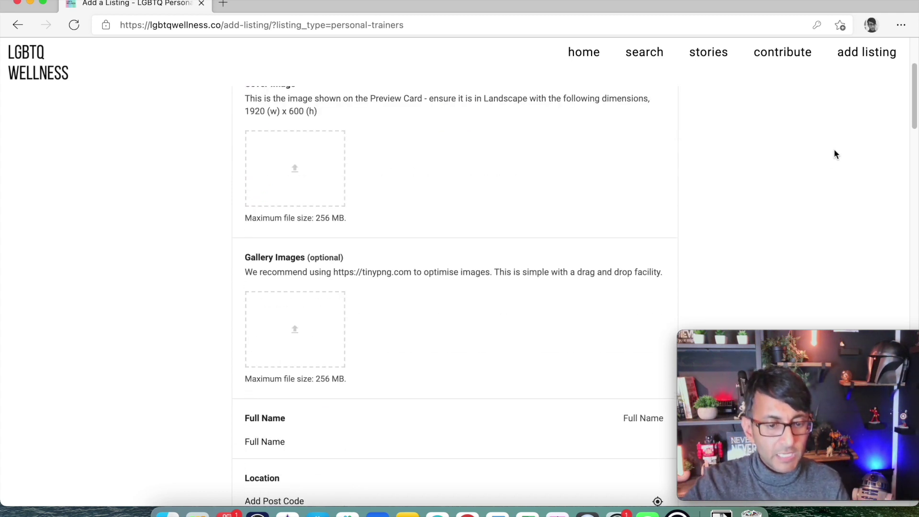
Return to the add listing page, sign in to an existing account and check the dashboard's listing filter
click(860, 56)
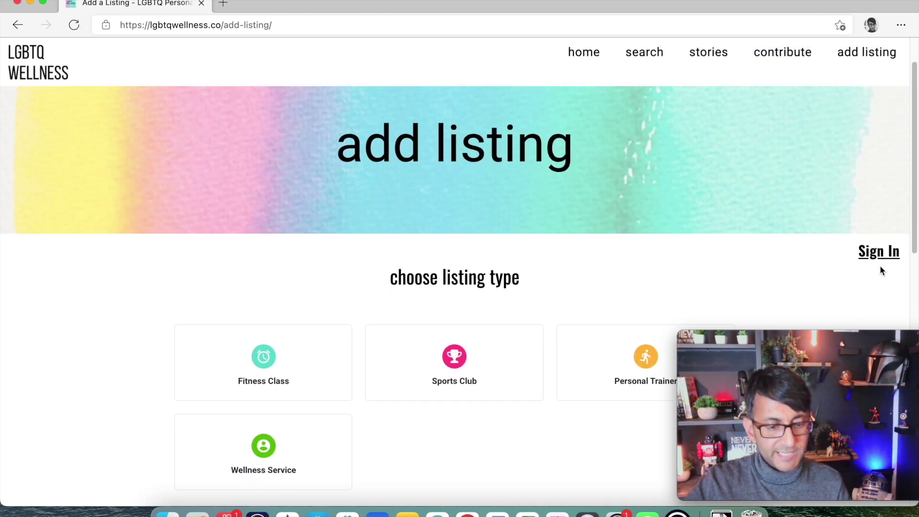
click(879, 252)
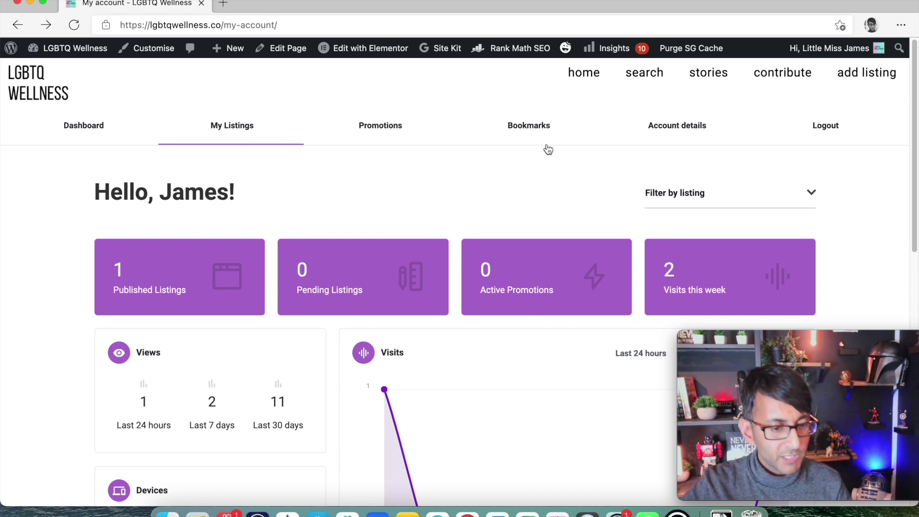
click(800, 206)
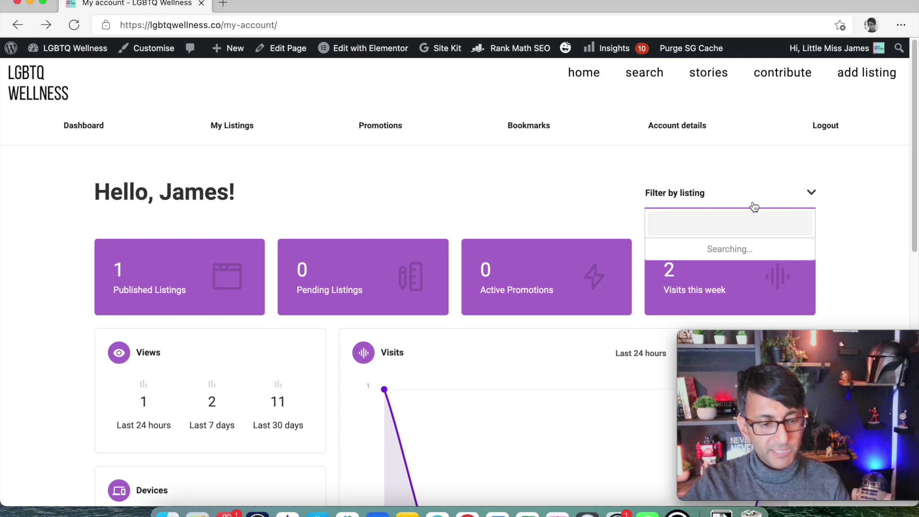
click(485, 196)
Open the account's published Personal Trainer listing for editing from its own listings and look through the filled-in details
click(231, 136)
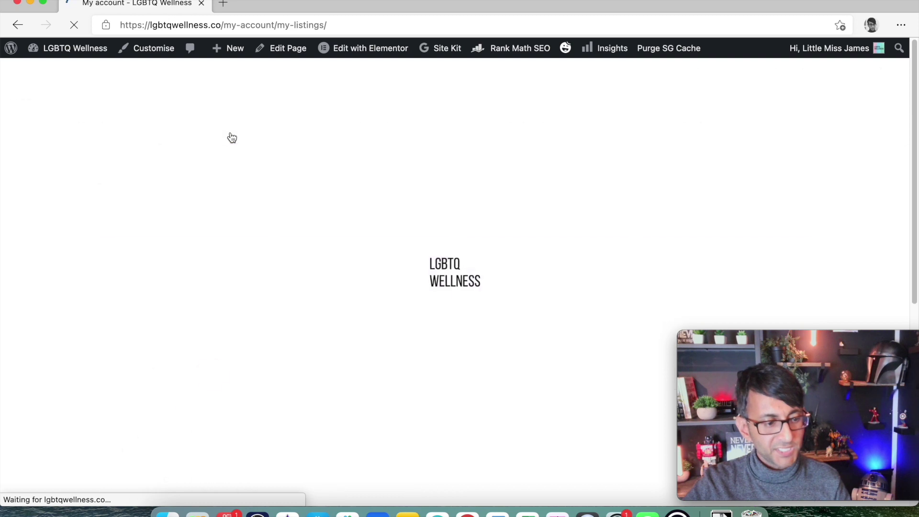
scroll(138, 446, down, 1)
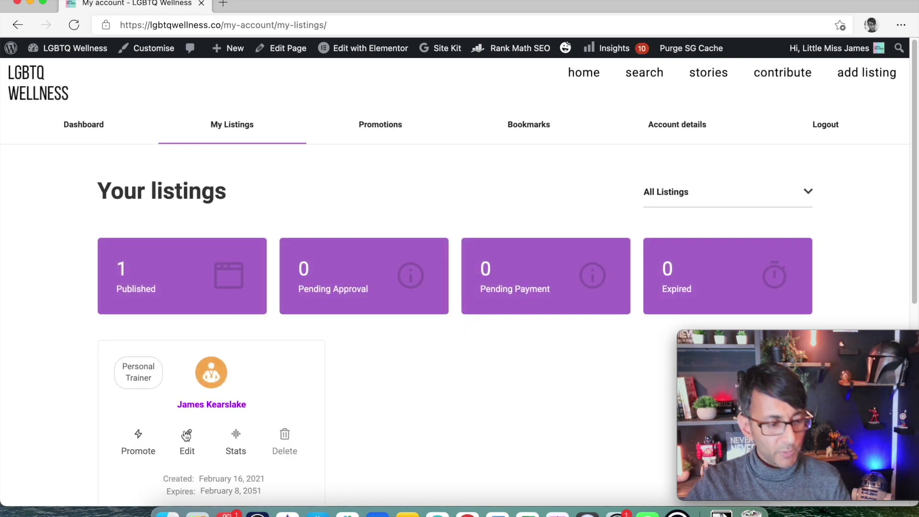
click(188, 437)
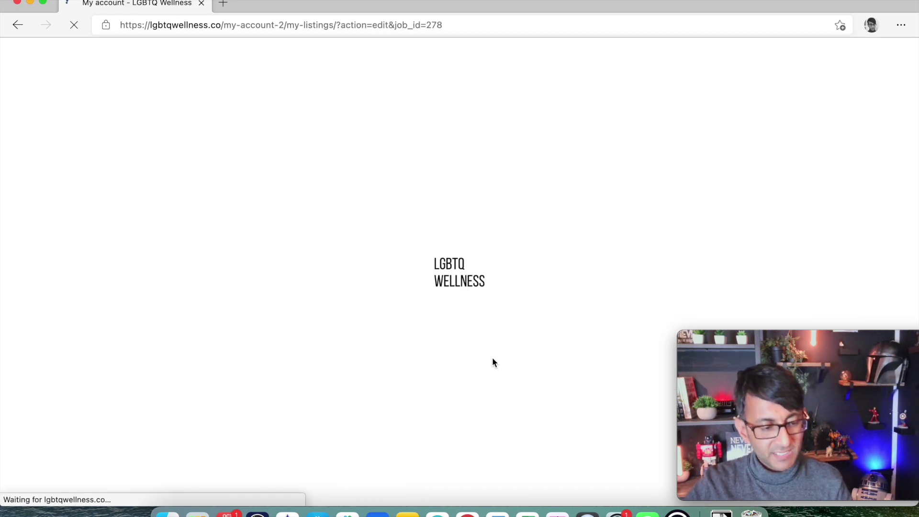
scroll(521, 371, down, 4)
scroll(523, 371, down, 10)
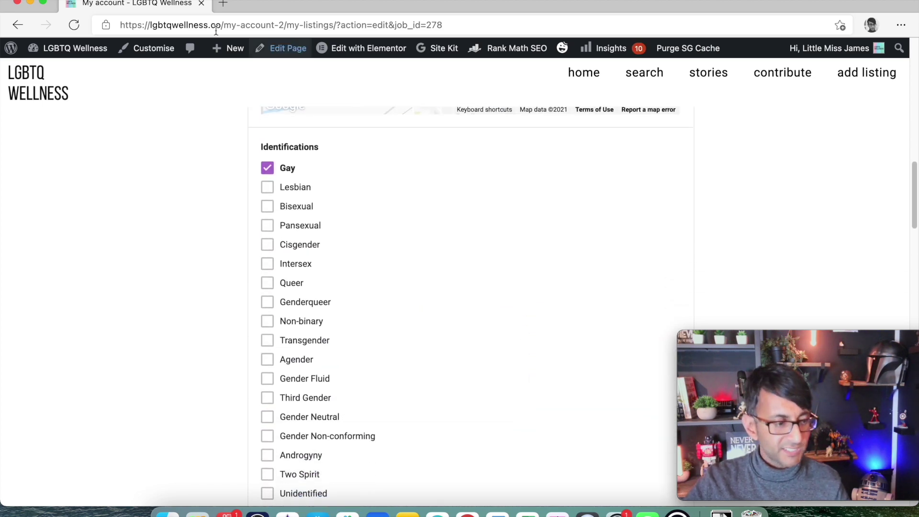
scroll(445, 322, down, 15)
scroll(512, 378, down, 10)
scroll(507, 383, up, 20)
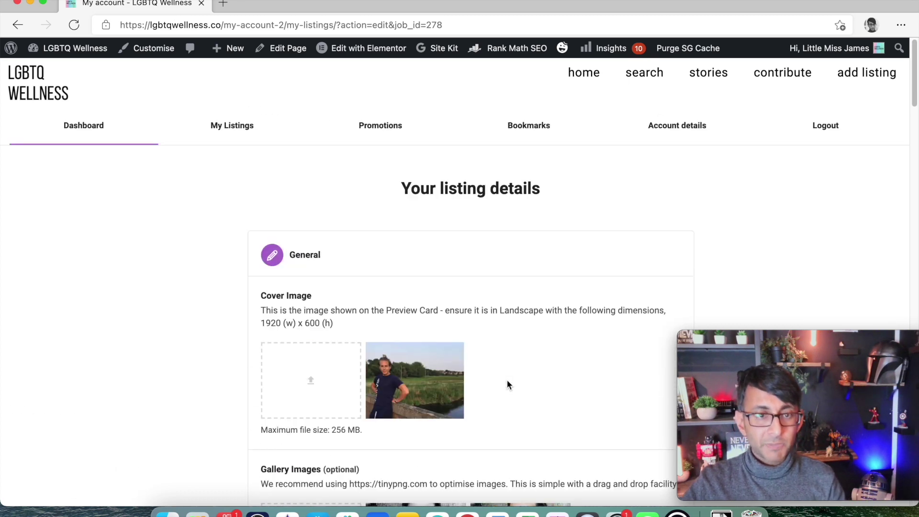
Visit the home page, review the listing types and listing rules on the add listing page, and return home
click(588, 82)
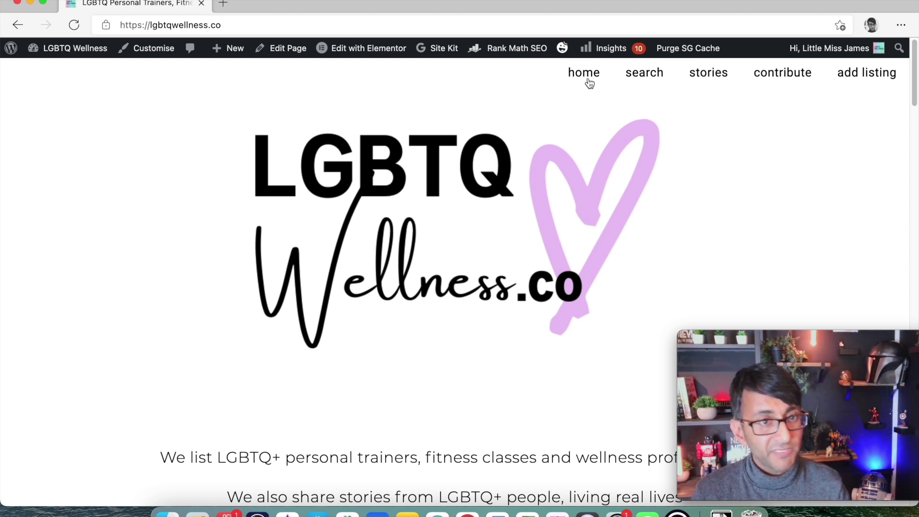
click(863, 83)
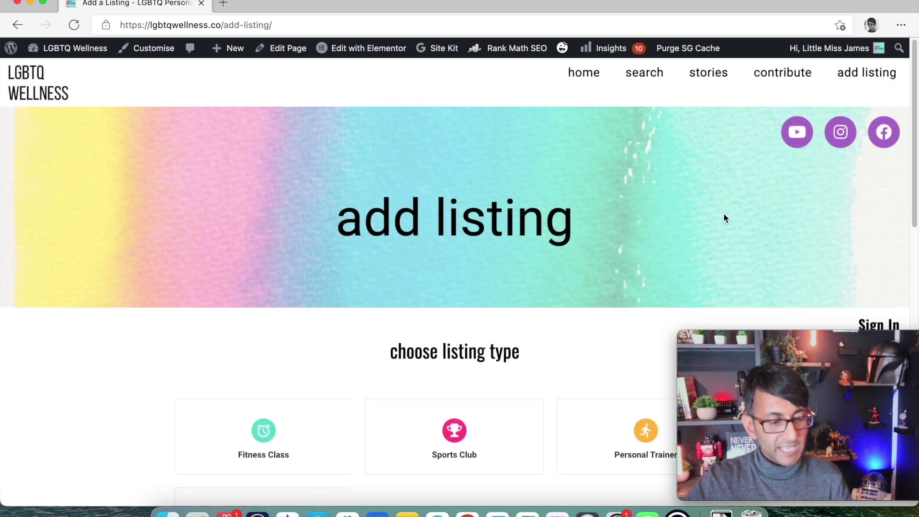
scroll(780, 229, down, 3)
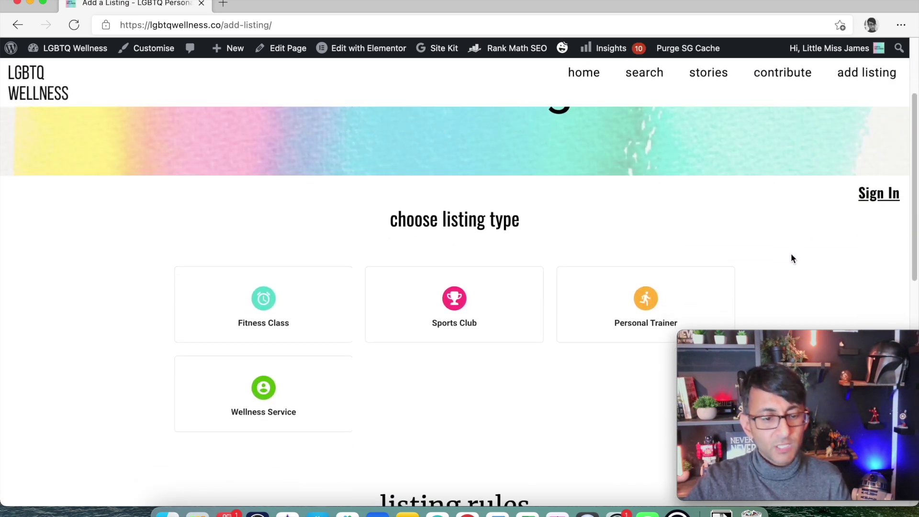
scroll(472, 316, down, 3)
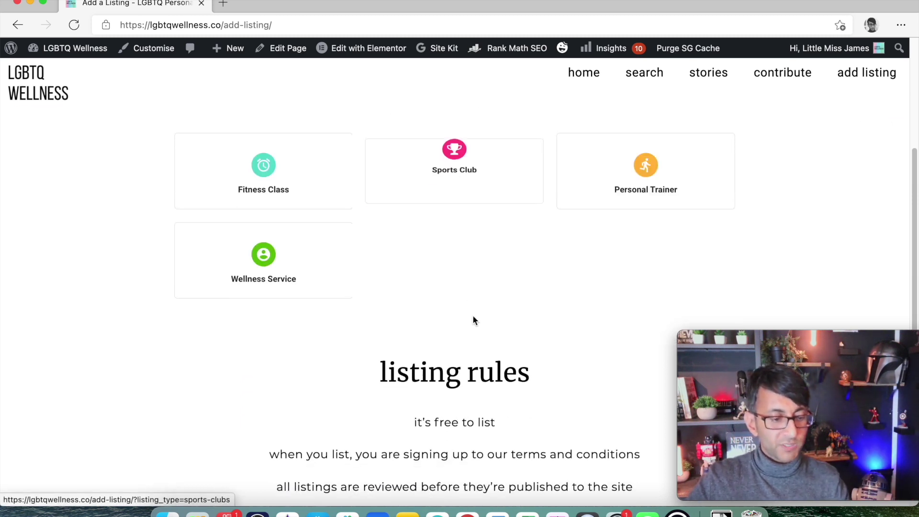
scroll(473, 320, up, 4)
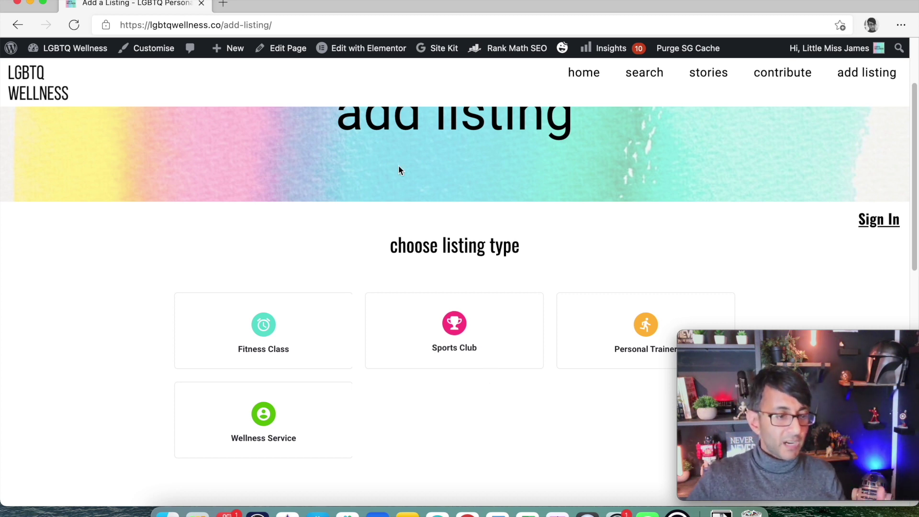
scroll(343, 314, up, 3)
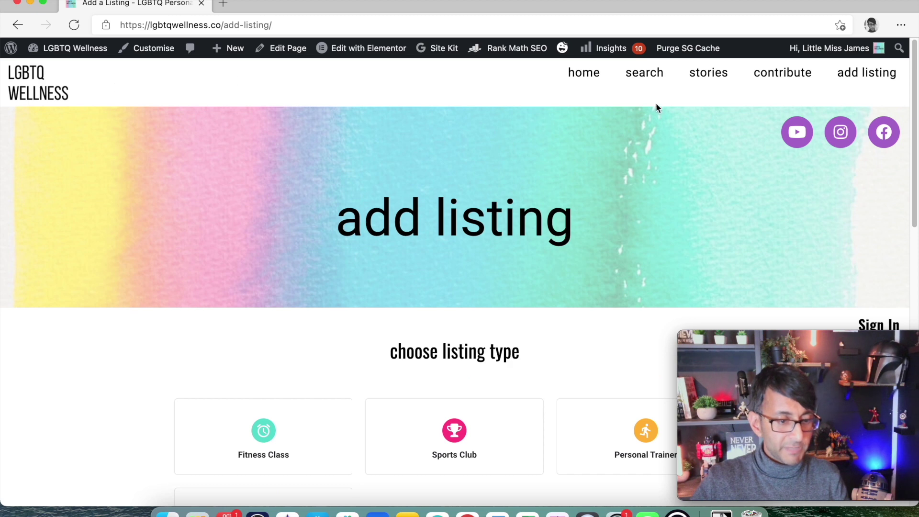
click(579, 81)
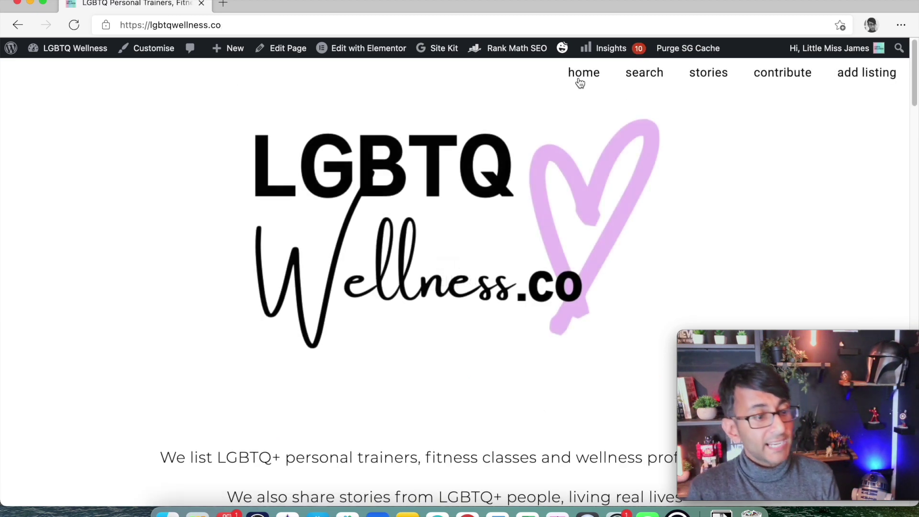